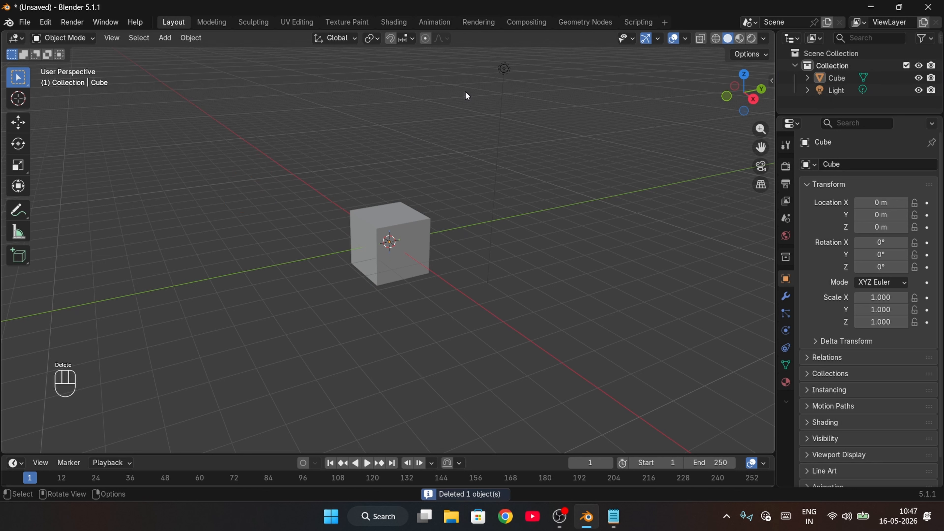
Delete the light from the scene and enlarge the outliner area.
{"action": "left_click_drag", "start_coordinate": [474, 52], "coordinate": [564, 154]}
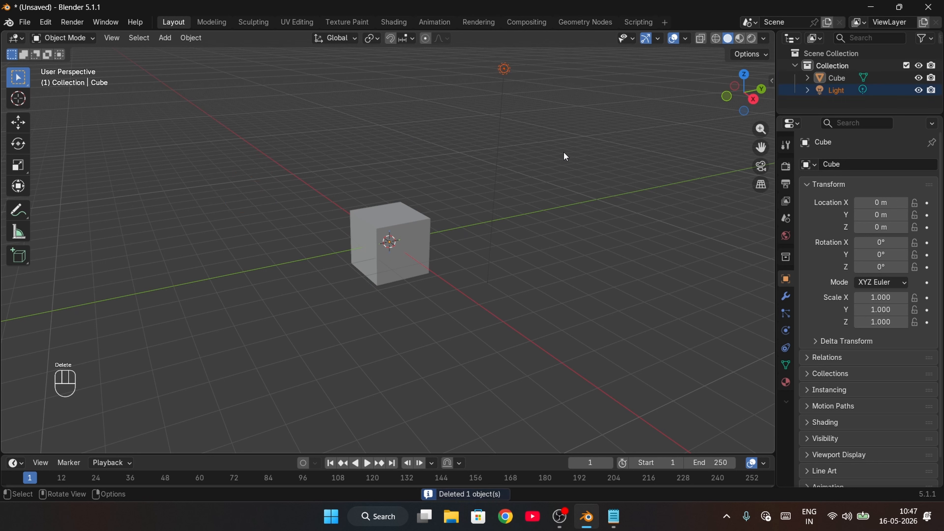
{"action": "key", "text": "Delete"}
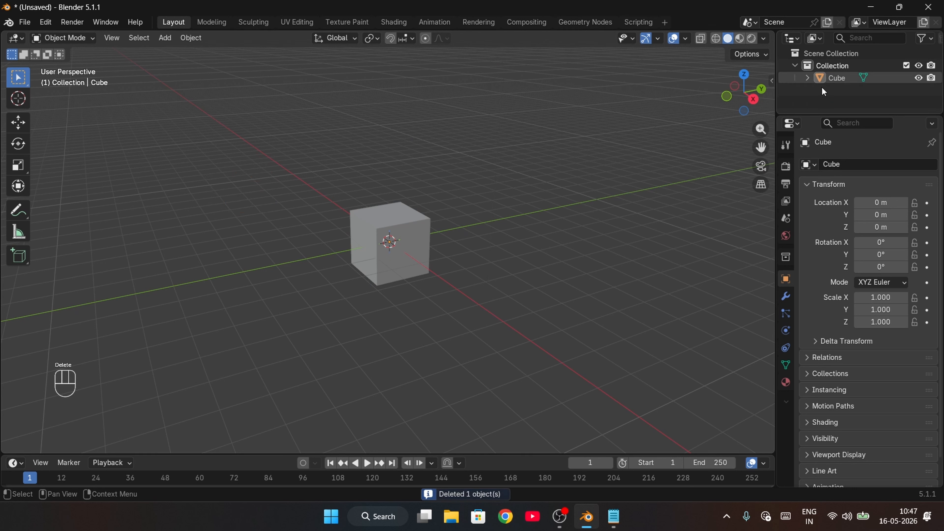
{"action": "left_click_drag", "start_coordinate": [858, 112], "coordinate": [858, 259]}
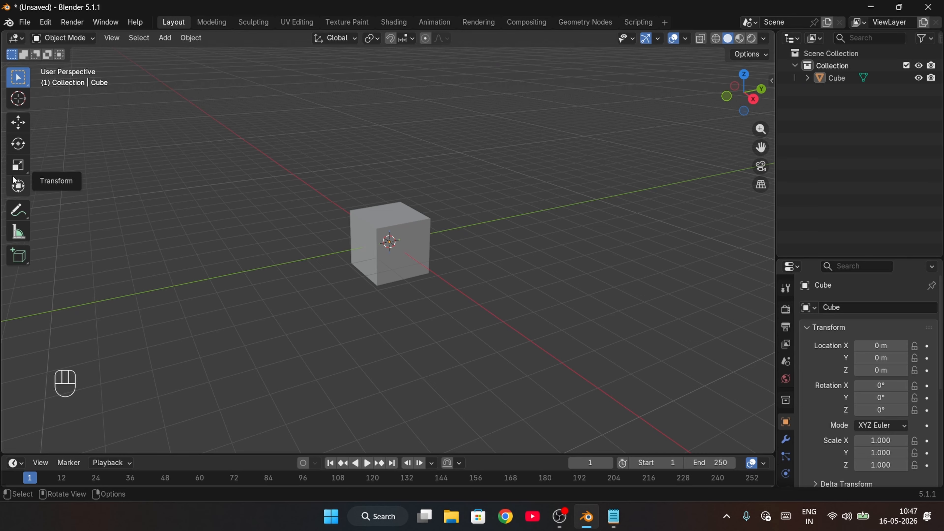
Try moving the cube with the Move tool, and undo the movement.
{"action": "left_click", "coordinate": [20, 125]}
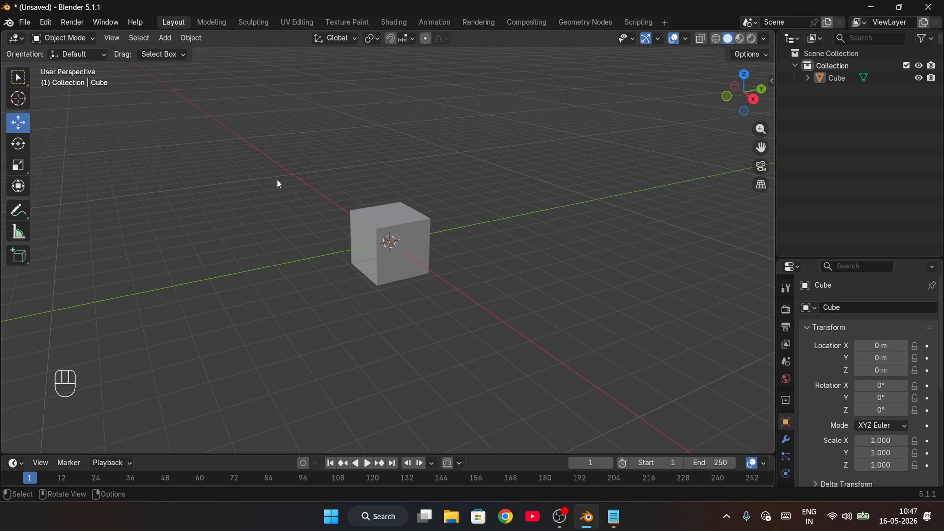
{"action": "left_click", "coordinate": [408, 232]}
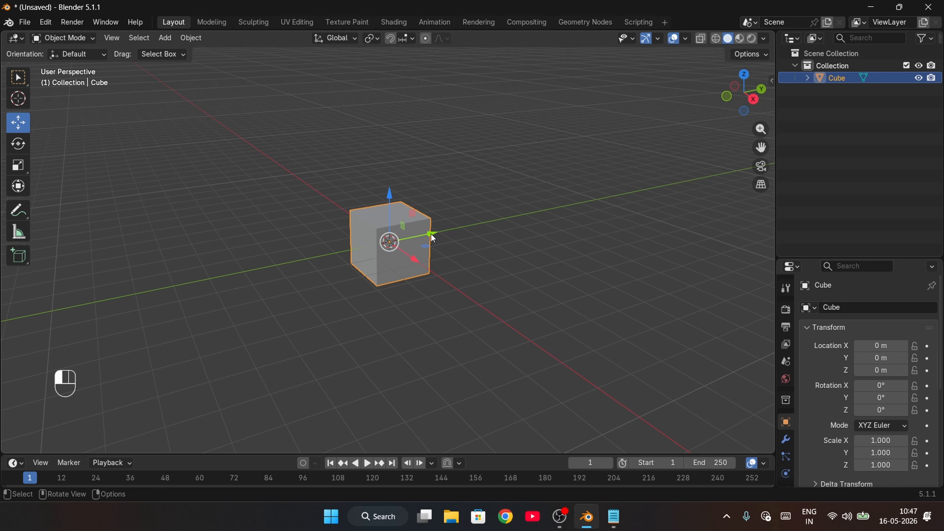
{"action": "left_click_drag", "start_coordinate": [431, 233], "coordinate": [396, 162]}
{"action": "key", "text": "ctrl+z"}
{"action": "key", "text": "ctrl+z"}
{"action": "key", "text": "ctrl+z"}
Rotate the cube around several axes with the Rotate tool, to about X -87.7°, Y 25.4° and Z -59°.
{"action": "left_click", "coordinate": [15, 145]}
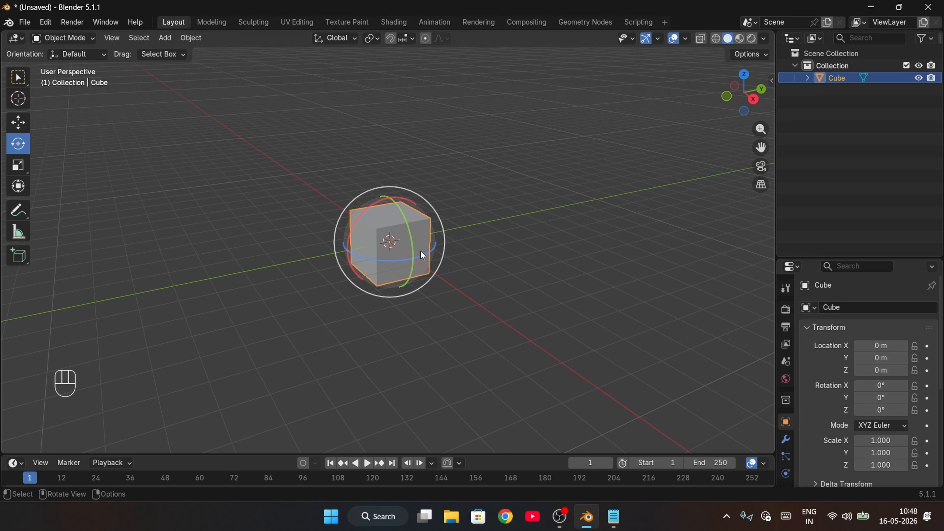
{"action": "left_click_drag", "start_coordinate": [373, 260], "coordinate": [394, 260]}
{"action": "left_click_drag", "start_coordinate": [405, 219], "coordinate": [410, 221]}
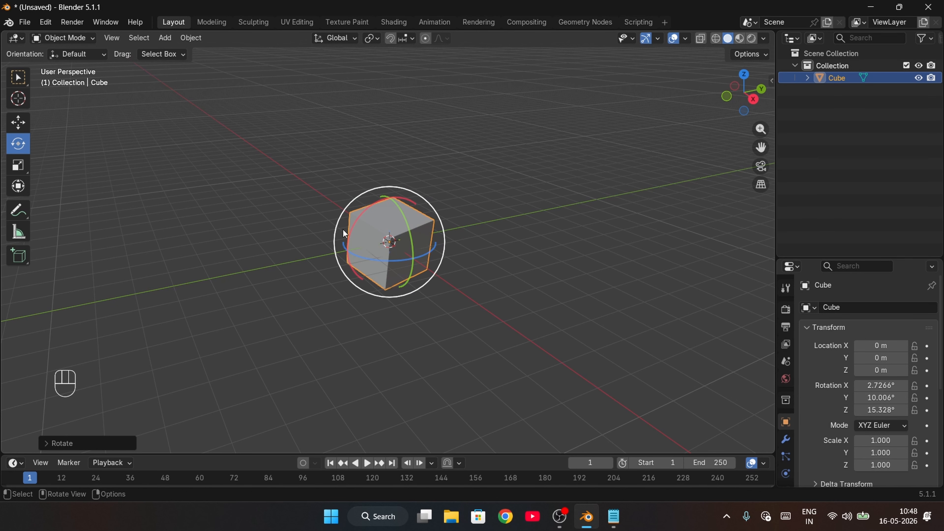
{"action": "left_click_drag", "start_coordinate": [360, 194], "coordinate": [468, 194]}
{"action": "middle_click_drag", "start_coordinate": [339, 317], "coordinate": [437, 279]}
{"action": "mouse_move", "coordinate": [401, 186]}
{"action": "left_mouse_down"}
{"action": "mouse_move", "coordinate": [435, 255]}
{"action": "mouse_move", "coordinate": [324, 186]}
{"action": "mouse_move", "coordinate": [408, 190]}
{"action": "left_mouse_up"}
{"action": "middle_click_drag", "start_coordinate": [487, 268], "coordinate": [394, 302]}
Shift the cube slightly with the Move tool, and undo this move together with all the preceding rotations.
{"action": "left_click", "coordinate": [18, 122]}
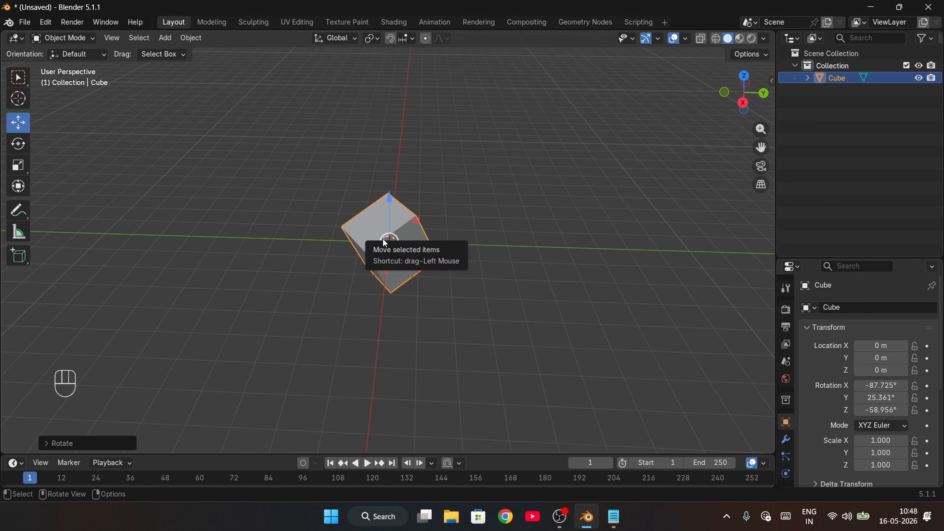
{"action": "mouse_move", "coordinate": [386, 241]}
{"action": "left_mouse_down"}
{"action": "mouse_move", "coordinate": [461, 188]}
{"action": "mouse_move", "coordinate": [250, 190]}
{"action": "mouse_move", "coordinate": [326, 210]}
{"action": "mouse_move", "coordinate": [413, 262]}
{"action": "mouse_move", "coordinate": [422, 229]}
{"action": "mouse_move", "coordinate": [414, 215]}
{"action": "mouse_move", "coordinate": [495, 227]}
{"action": "mouse_move", "coordinate": [430, 252]}
{"action": "mouse_move", "coordinate": [386, 237]}
{"action": "left_mouse_up"}
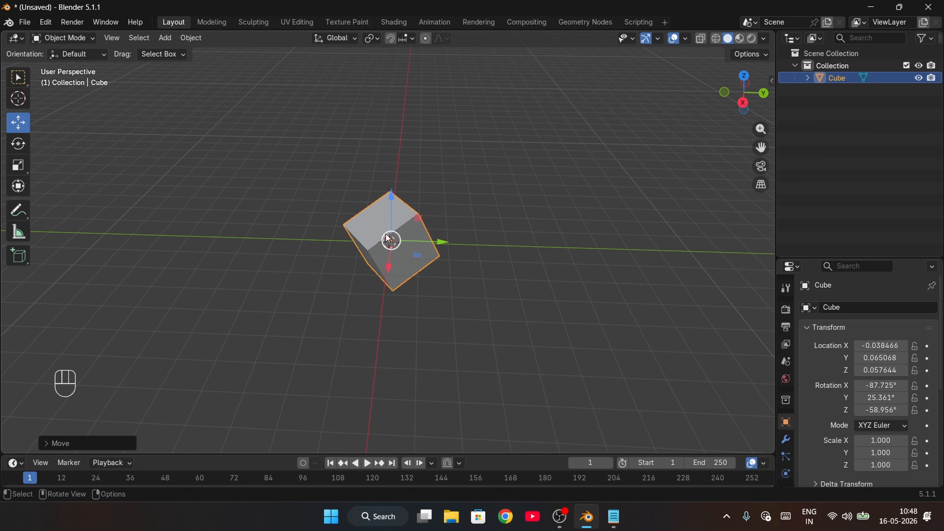
{"action": "key", "text": "ctrl+z"}
{"action": "key", "text": "ctrl+z"}
{"action": "key", "text": "ctrl+z"}
{"action": "key", "text": "ctrl+z"}
{"action": "key", "text": "ctrl+z"}
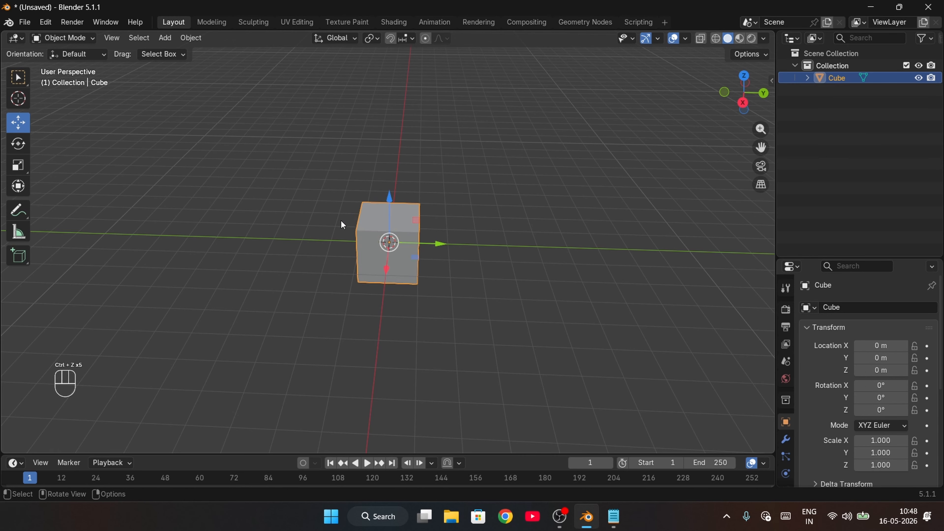
Stretch the cube axis by axis with the Scale tool to about 4.0 on Y, 2.4 on X and 2.9 on Z.
{"action": "left_click", "coordinate": [20, 173]}
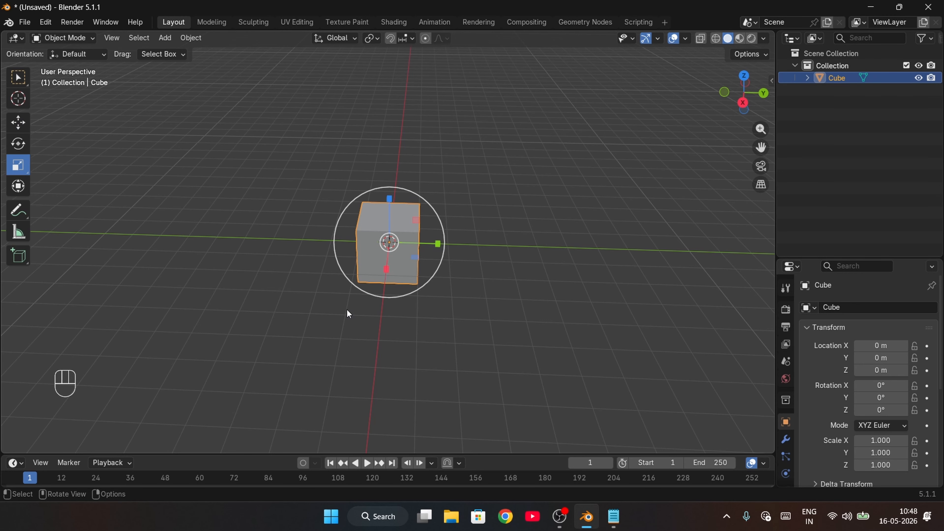
{"action": "middle_click_drag", "start_coordinate": [279, 313], "coordinate": [299, 288]}
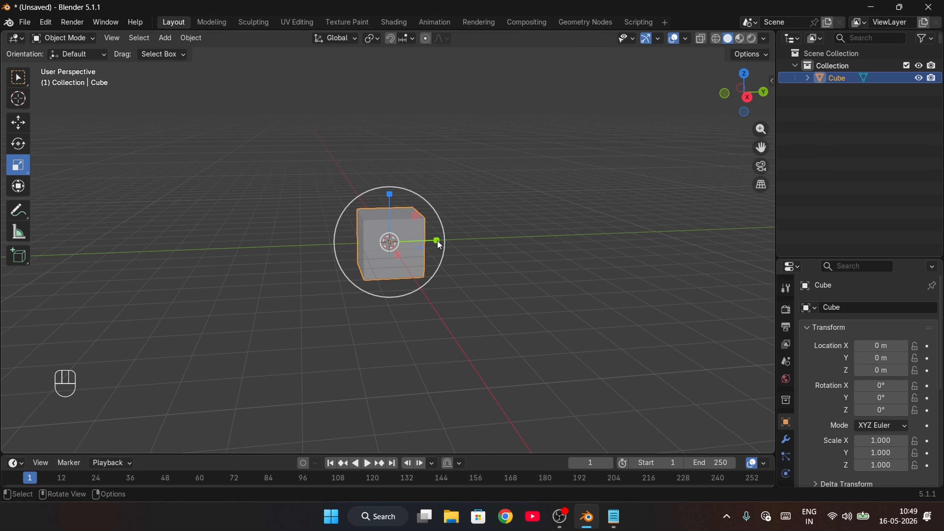
{"action": "left_click_drag", "start_coordinate": [437, 242], "coordinate": [563, 290]}
{"action": "middle_click_drag", "start_coordinate": [349, 320], "coordinate": [453, 250]}
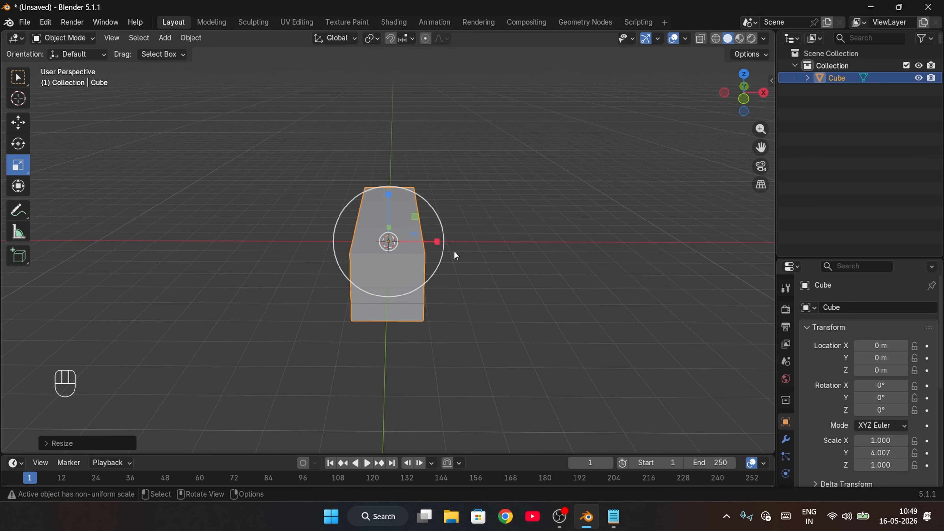
{"action": "left_click_drag", "start_coordinate": [434, 240], "coordinate": [515, 249]}
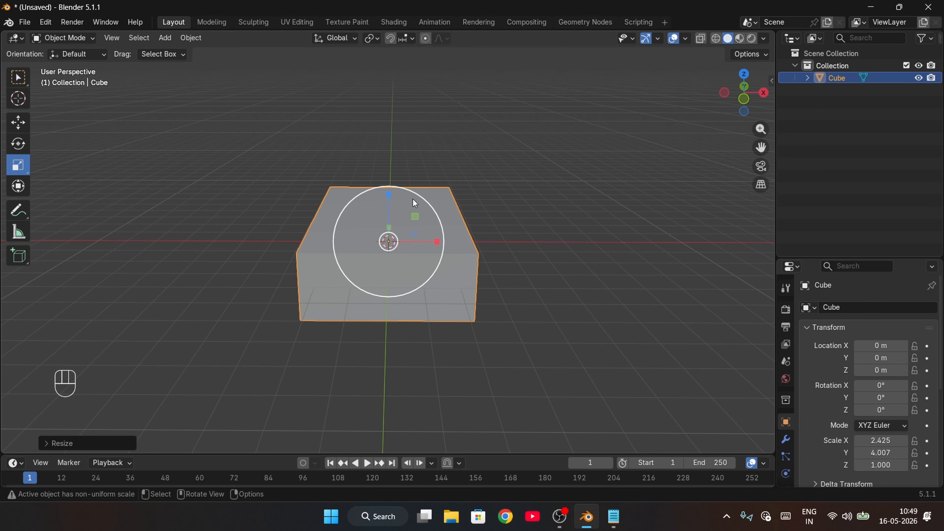
{"action": "left_click_drag", "start_coordinate": [390, 194], "coordinate": [414, 107]}
{"action": "middle_click_drag", "start_coordinate": [436, 110], "coordinate": [432, 200]}
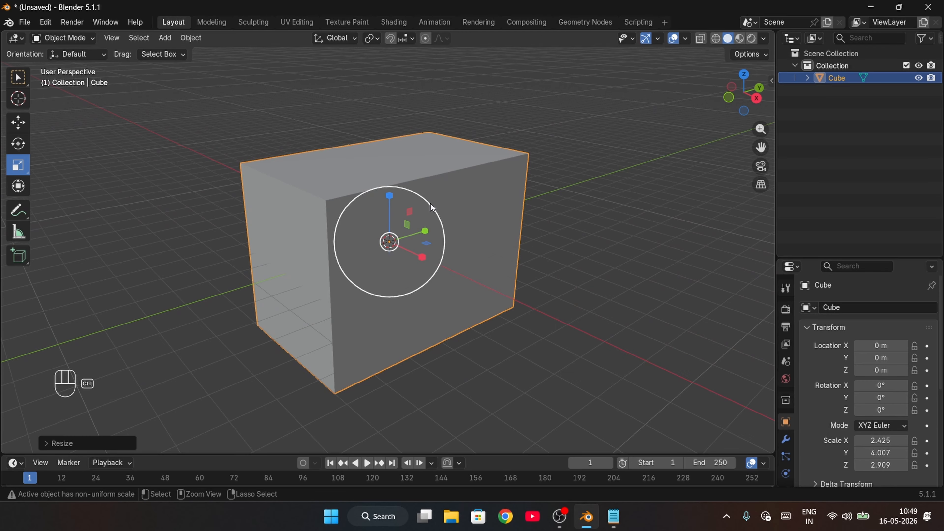
Undo the three single-axis scalings of the cube.
{"action": "key", "text": "ctrl+z"}
{"action": "key", "text": "ctrl+z"}
{"action": "key", "text": "ctrl+z"}
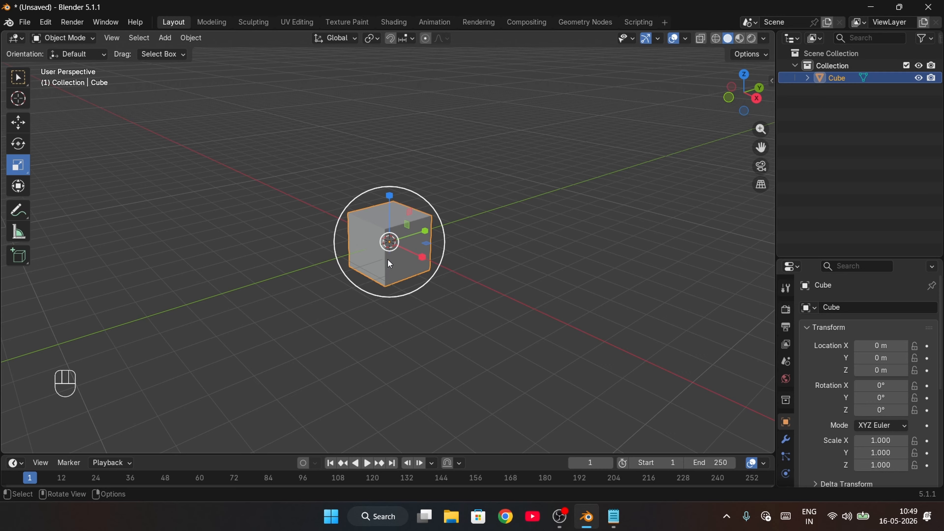
Try scaling the cube uniformly to about 1.33 on all axes, and undo the scaling.
{"action": "left_click", "coordinate": [385, 250]}
{"action": "mouse_move", "coordinate": [385, 250]}
{"action": "left_mouse_down"}
{"action": "mouse_move", "coordinate": [381, 366]}
{"action": "mouse_move", "coordinate": [391, 257]}
{"action": "left_mouse_up"}
{"action": "left_click", "coordinate": [410, 339]}
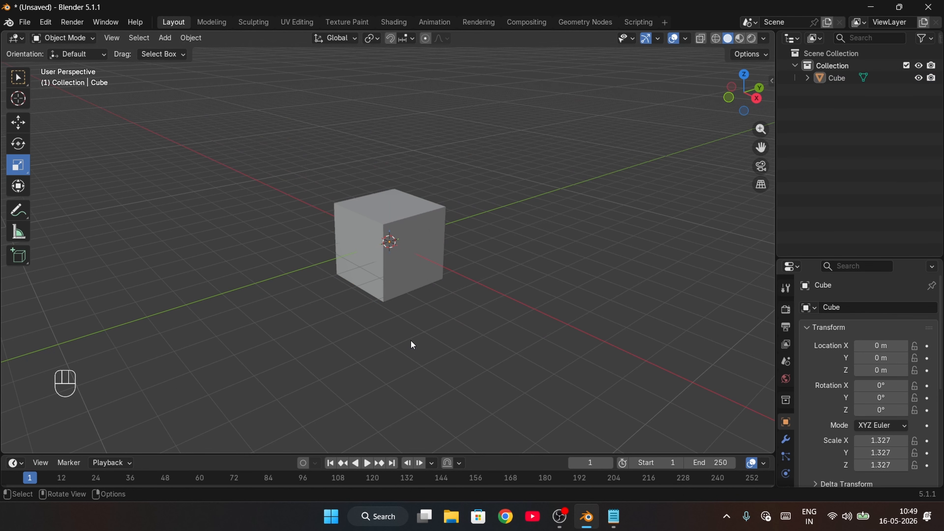
{"action": "key", "text": "ctrl+z"}
{"action": "key", "text": "ctrl+z"}
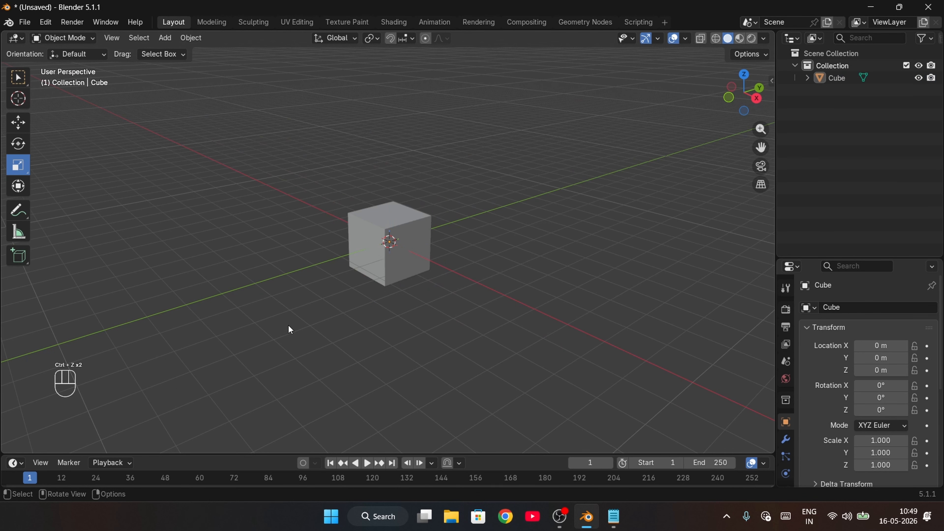
Use the Transform tool on the cube to move it about 1.57 m along Y and scale it to about 2.27 on Y.
{"action": "left_click", "coordinate": [20, 190]}
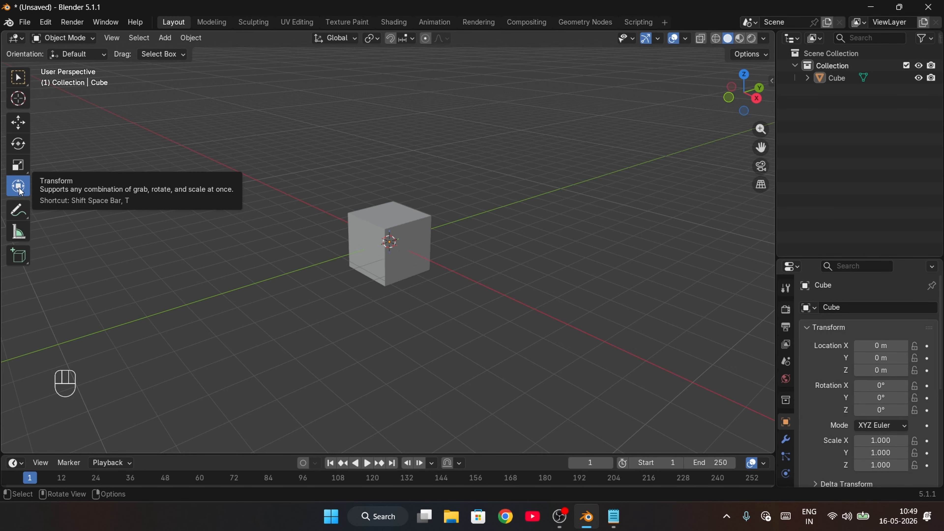
{"action": "left_click_drag", "start_coordinate": [294, 157], "coordinate": [475, 270]}
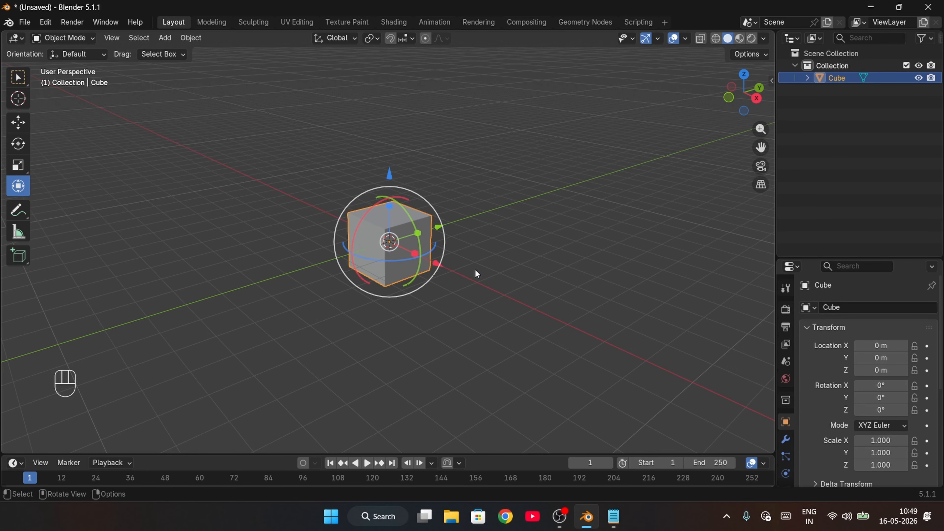
{"action": "middle_click_drag", "start_coordinate": [475, 268], "coordinate": [448, 265]}
{"action": "left_click_drag", "start_coordinate": [457, 251], "coordinate": [520, 263]}
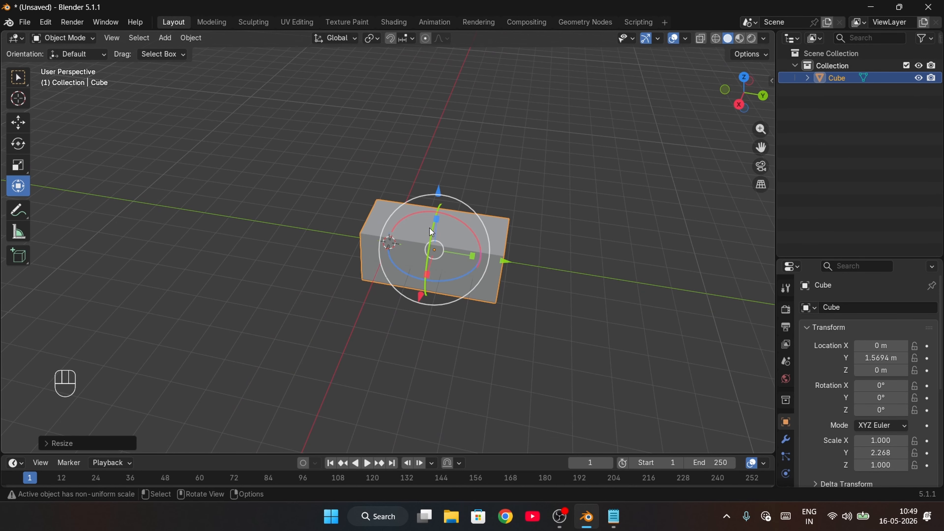
{"action": "left_click_drag", "start_coordinate": [433, 233], "coordinate": [438, 344]}
{"action": "left_click", "coordinate": [437, 344]}
Undo all the changes made to the cube with the Transform tool.
{"action": "key", "text": "ctrl+z"}
{"action": "key", "text": "ctrl+z"}
{"action": "key", "text": "ctrl+z"}
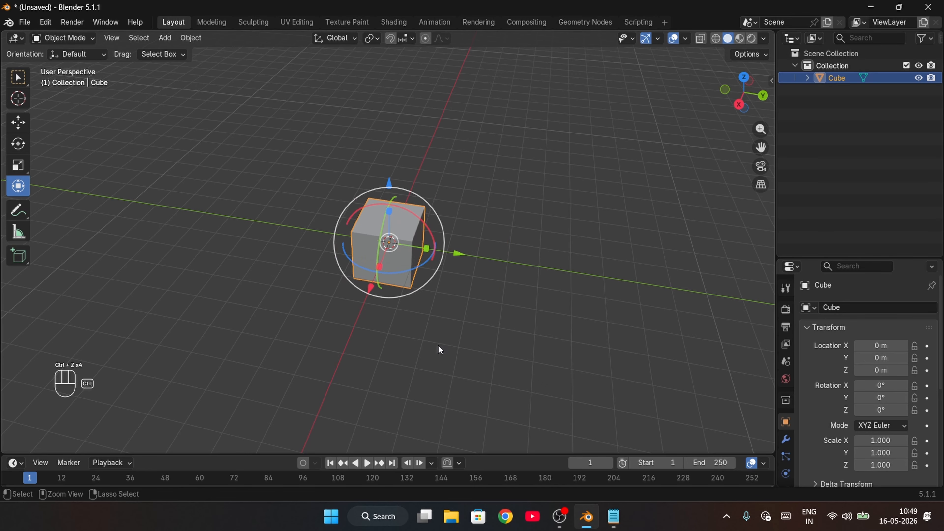
{"action": "key", "text": "ctrl+z"}
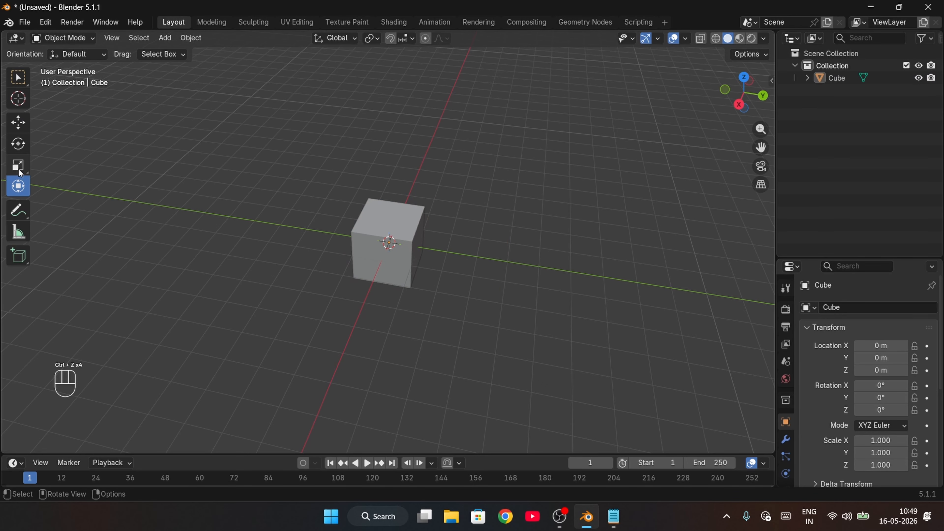
Select the cube and switch back to the Select Box tool.
{"action": "middle_click_drag", "start_coordinate": [305, 320], "coordinate": [283, 286]}
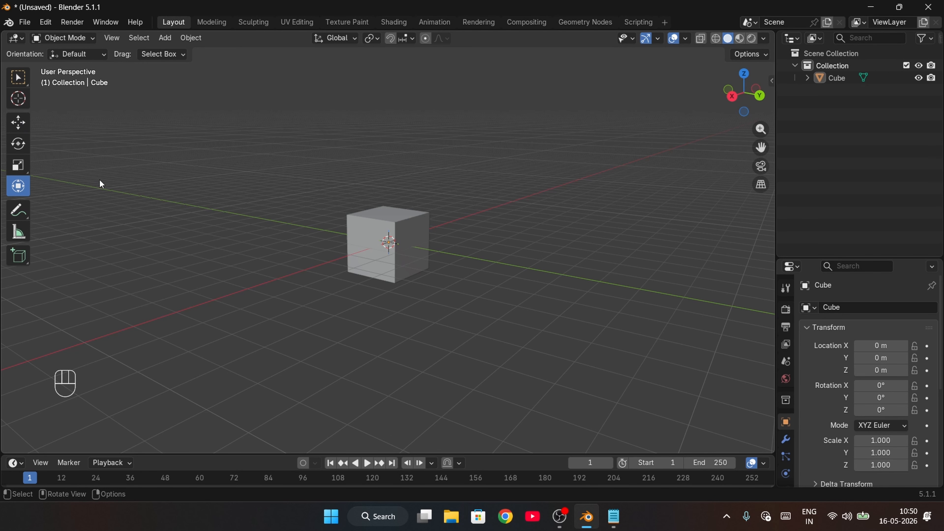
{"action": "middle_click_drag", "start_coordinate": [296, 173], "coordinate": [343, 205]}
{"action": "left_click_drag", "start_coordinate": [300, 143], "coordinate": [466, 299]}
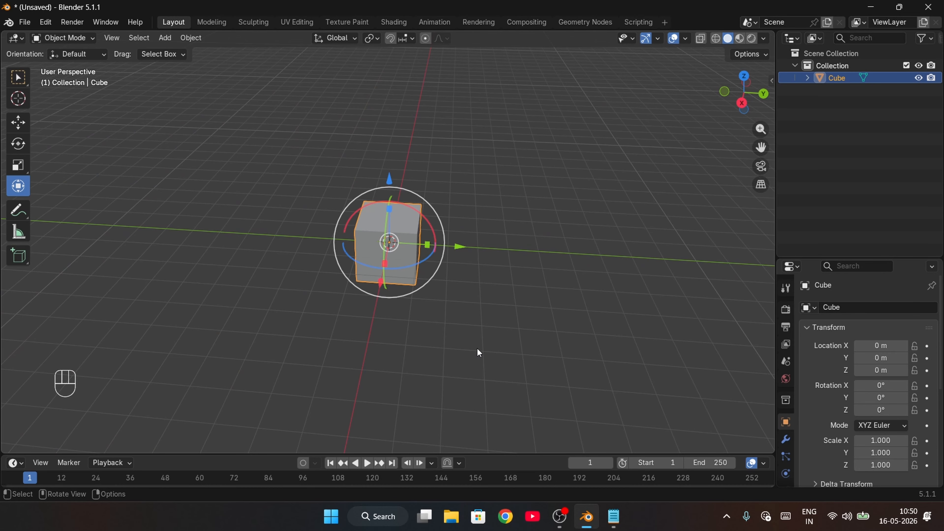
{"action": "left_click", "coordinate": [18, 79]}
{"action": "middle_click_drag", "start_coordinate": [295, 278], "coordinate": [302, 244]}
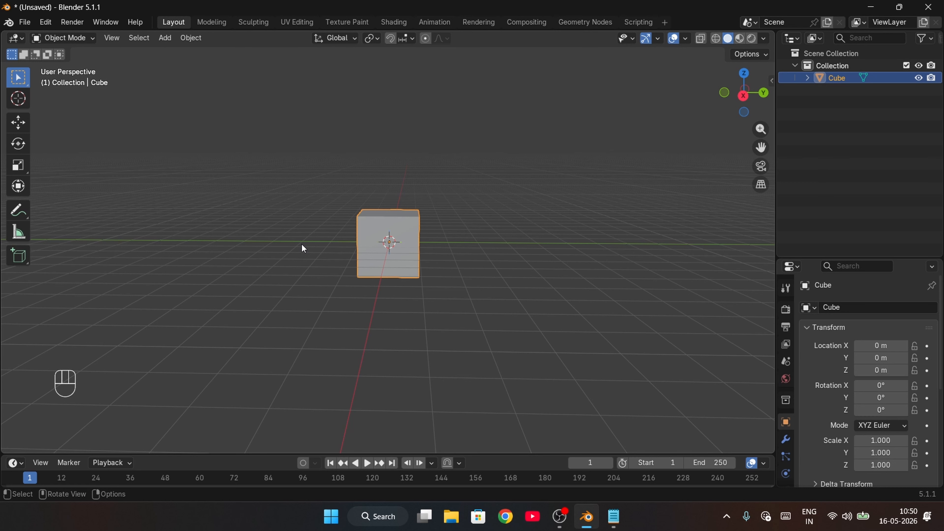
Try moving the cube freely to about X -0.29 m, Y 1.27 m, Z 1.34 m, undo it, and cancel a second free move.
{"action": "key", "text": "g"}
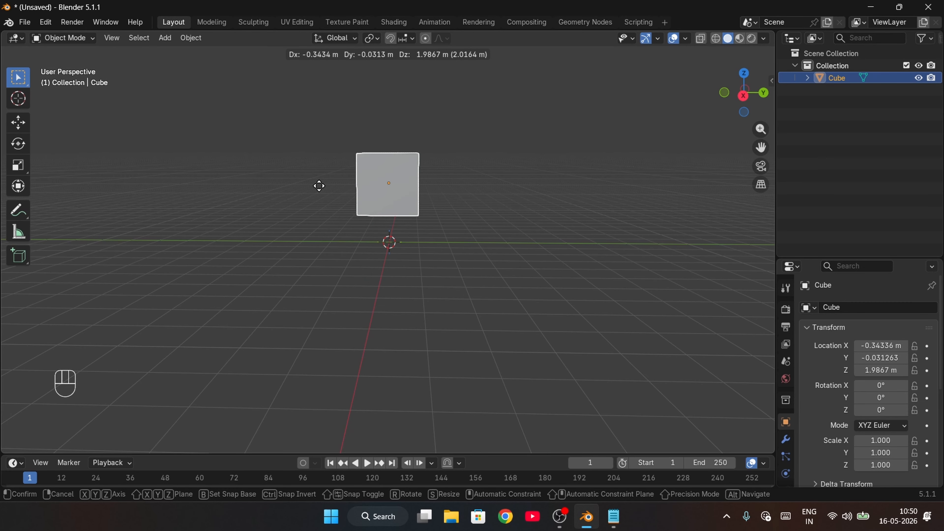
{"action": "left_click", "coordinate": [338, 204]}
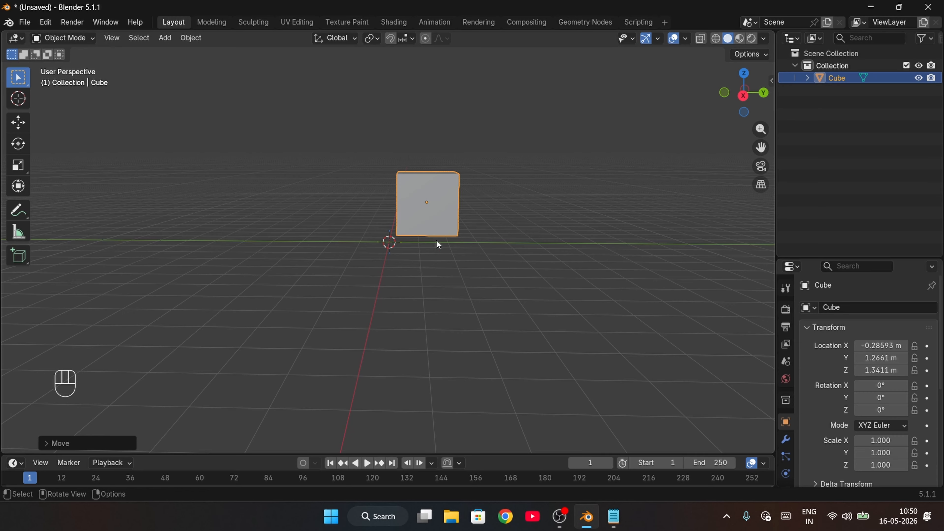
{"action": "key", "text": "ctrl+z"}
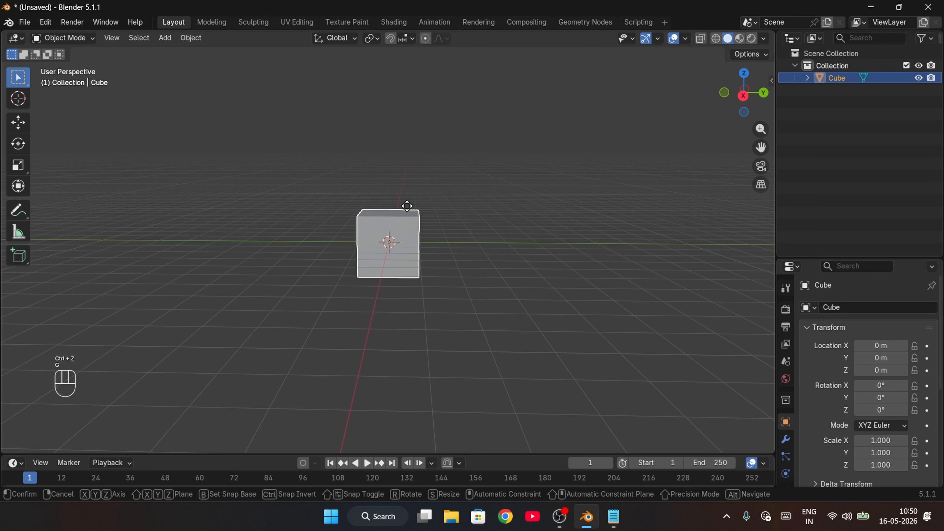
{"action": "key", "text": "g"}
{"action": "right_click", "coordinate": [510, 153]}
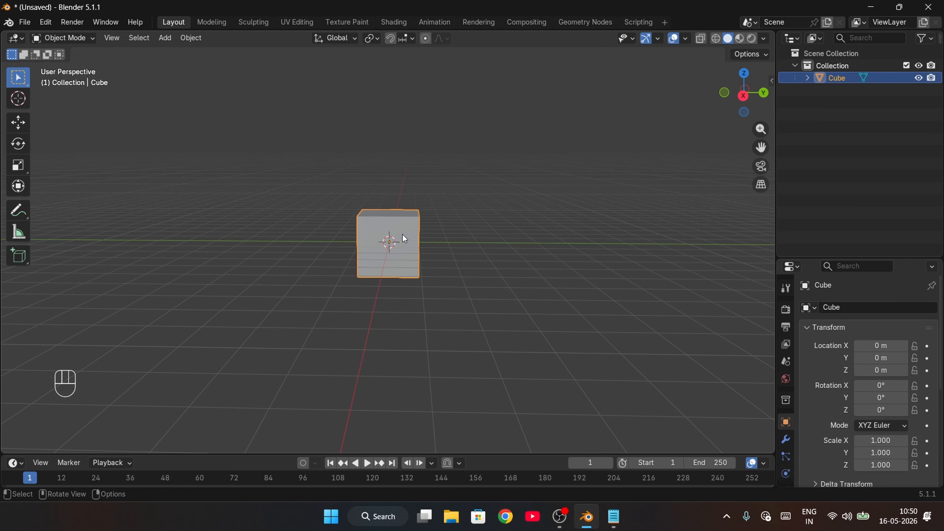
Move the cube along the global X axis to about -10.8 m.
{"action": "middle_click_drag", "start_coordinate": [311, 291], "coordinate": [339, 327]}
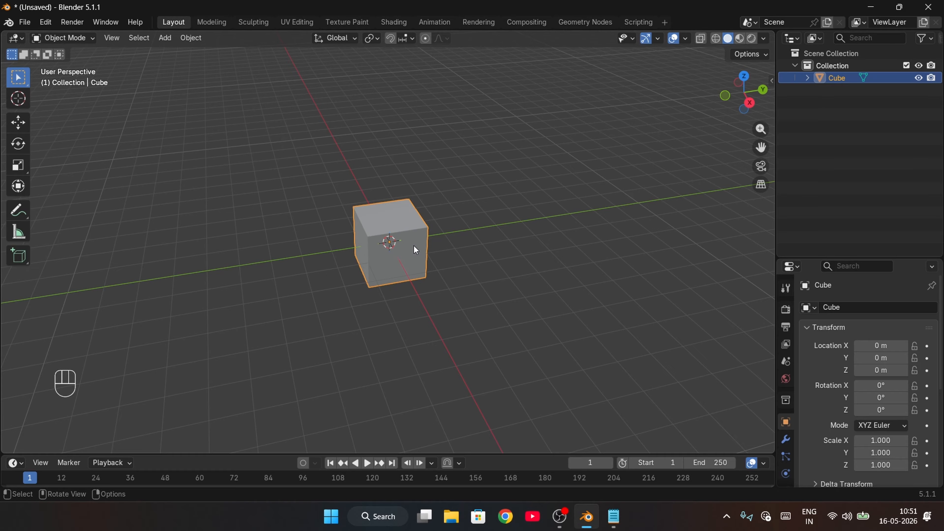
{"action": "key", "text": "g"}
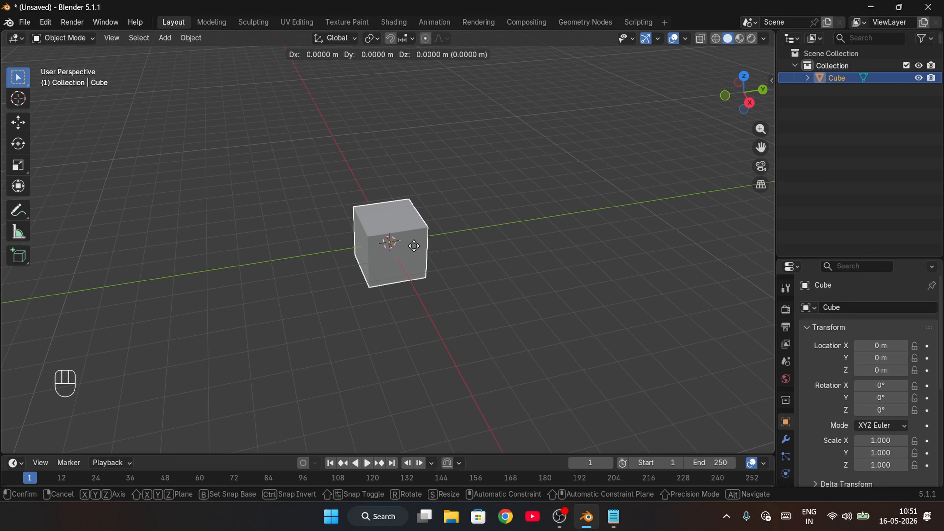
{"action": "key", "text": "x"}
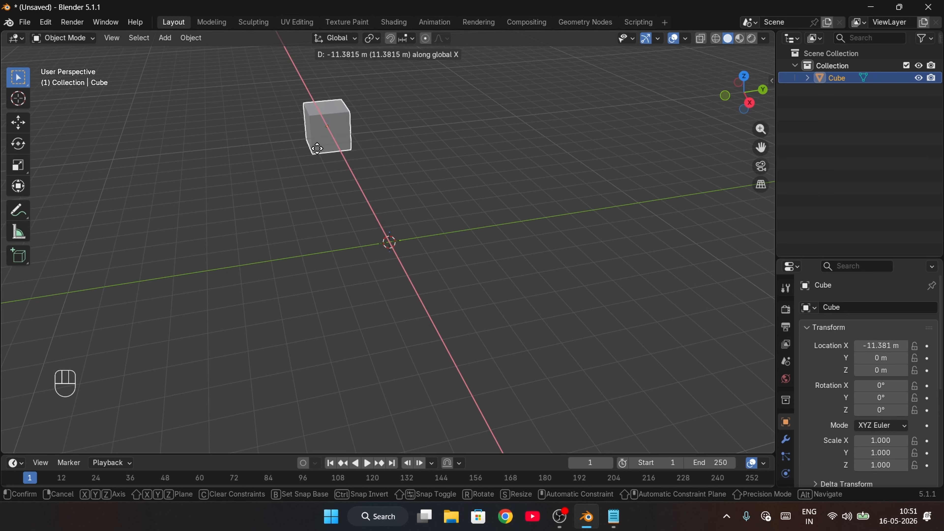
{"action": "left_click", "coordinate": [321, 154]}
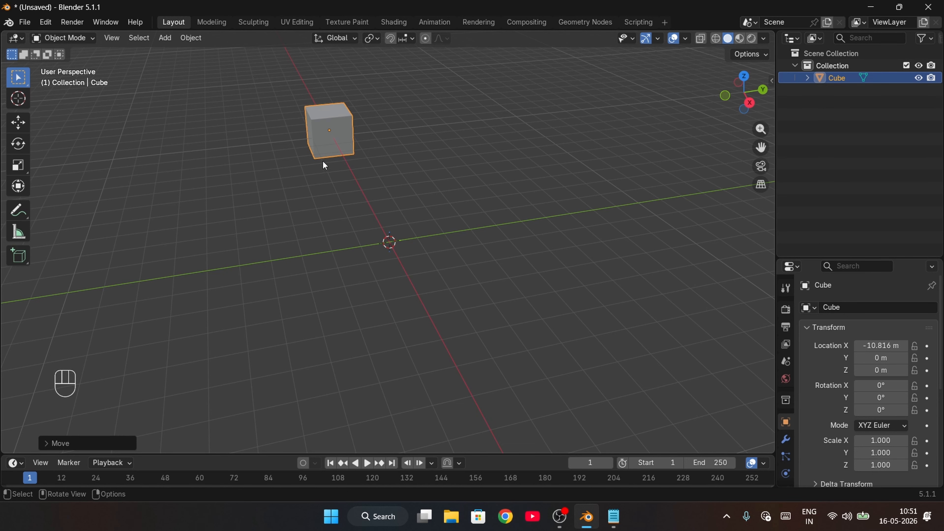
{"action": "middle_click_drag", "start_coordinate": [323, 161], "coordinate": [251, 171]}
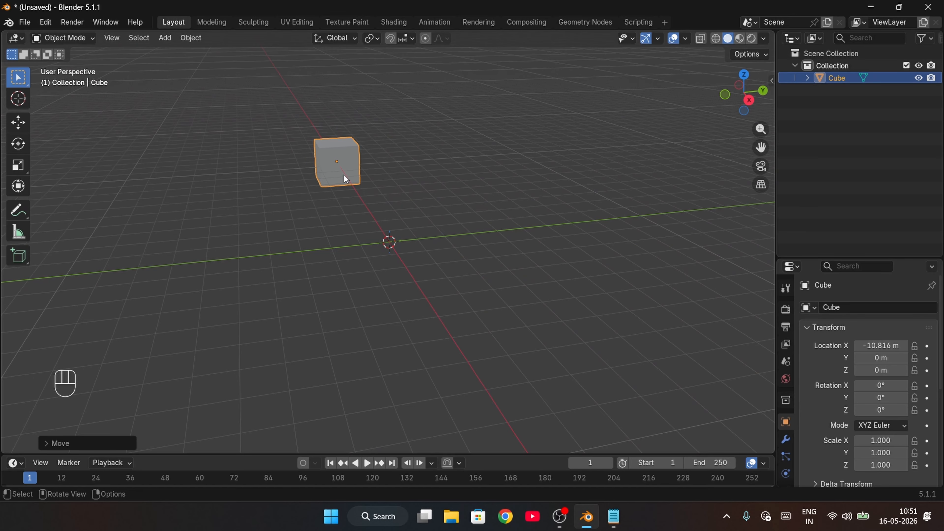
Move the cube along the global Y axis to about 1.84 m.
{"action": "left_click_drag", "start_coordinate": [276, 82], "coordinate": [392, 182]}
{"action": "key", "text": "g"}
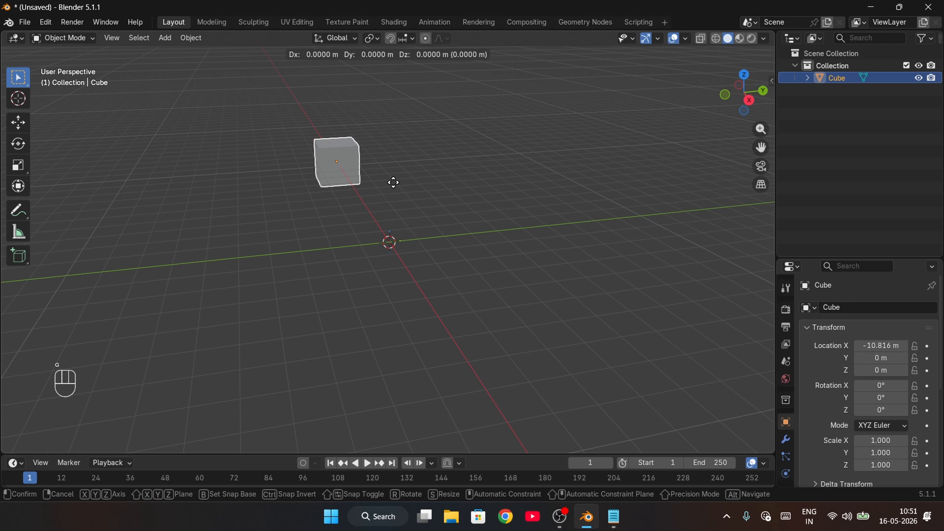
{"action": "key", "text": "y"}
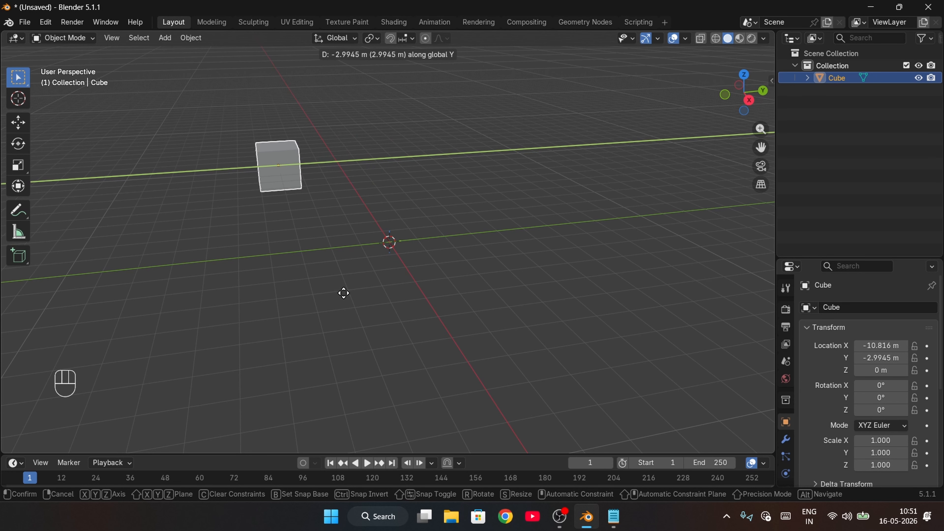
{"action": "left_click", "coordinate": [436, 318]}
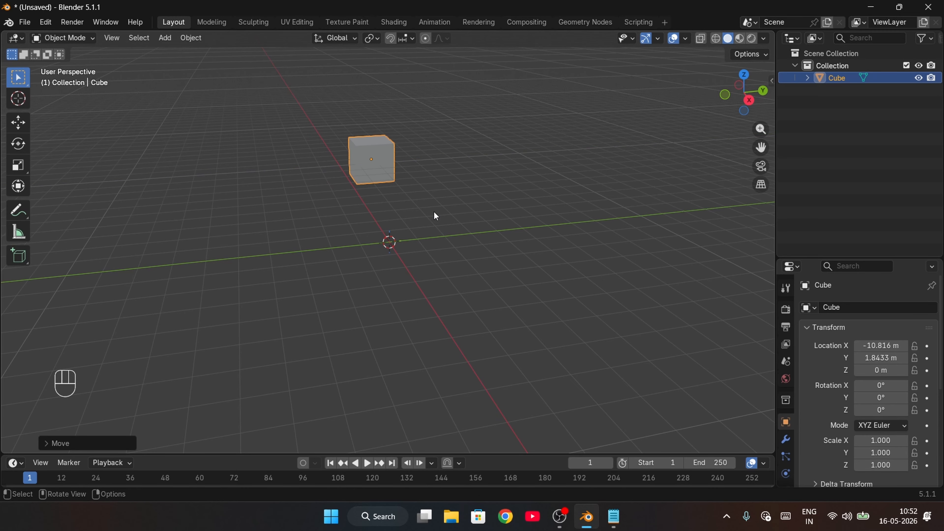
Move the cube along the global Z axis to about 1.05 m.
{"action": "key", "text": "g"}
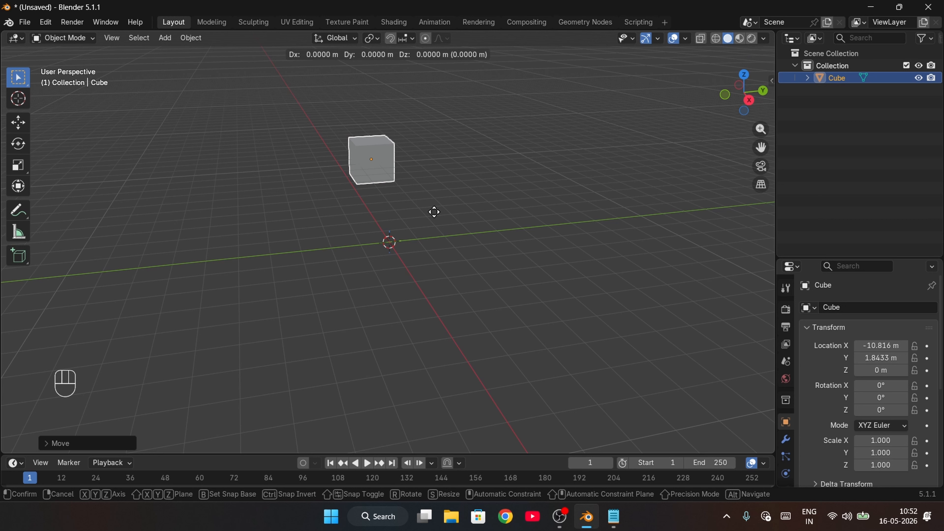
{"action": "key", "text": "z"}
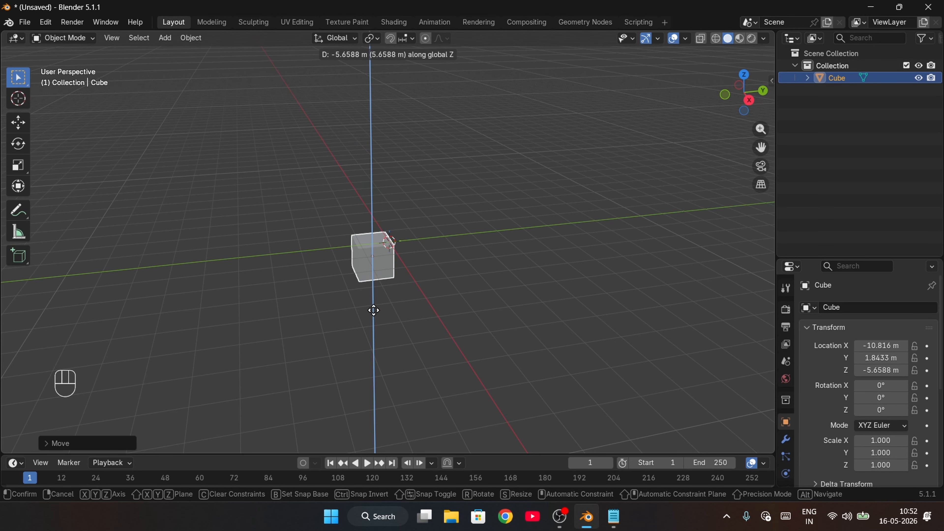
{"action": "left_click", "coordinate": [437, 197]}
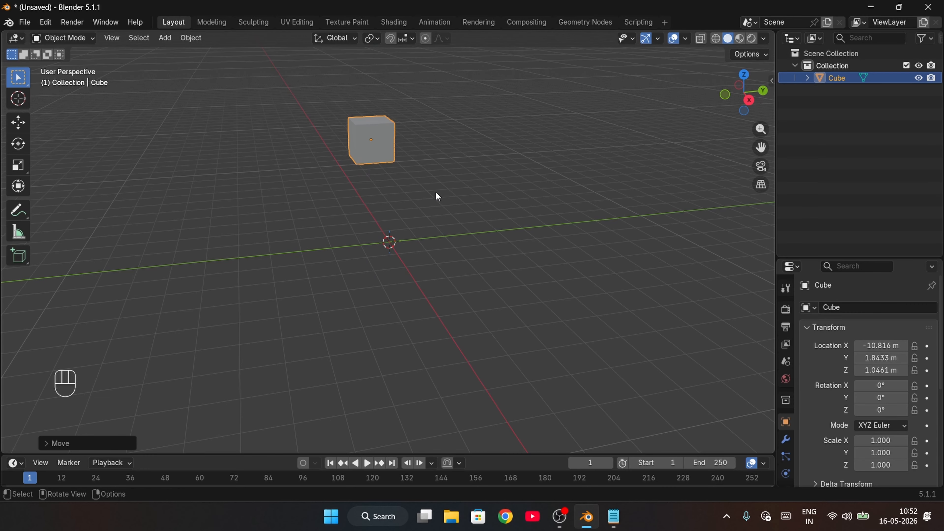
Undo the cube's X, Y and Z axis moves to return it to the world origin.
{"action": "key", "text": "ctrl+z"}
{"action": "key", "text": "ctrl+z"}
{"action": "key", "text": "ctrl+z"}
{"action": "key", "text": "ctrl+z"}
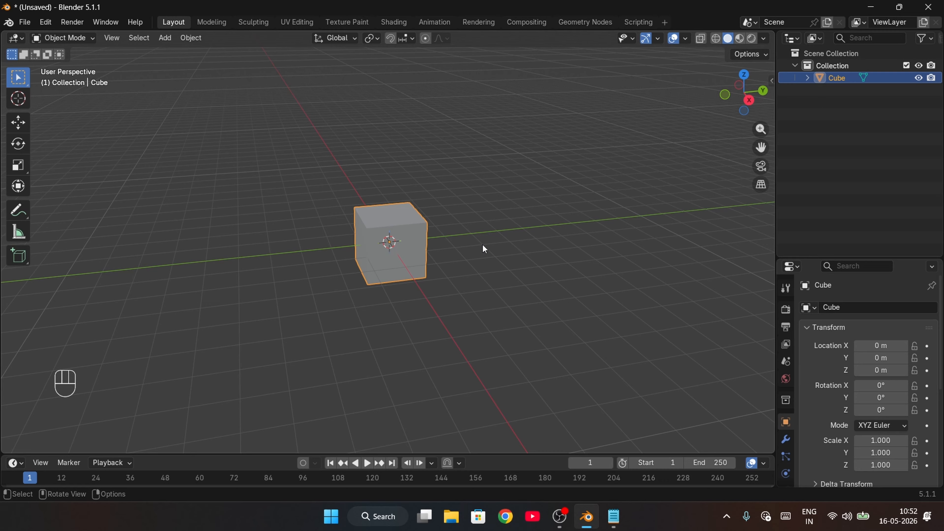
Select the cube, try moving it in the XY plane with the global Z axis locked, and undo the move.
{"action": "left_click_drag", "start_coordinate": [324, 133], "coordinate": [437, 316]}
{"action": "key", "text": "g"}
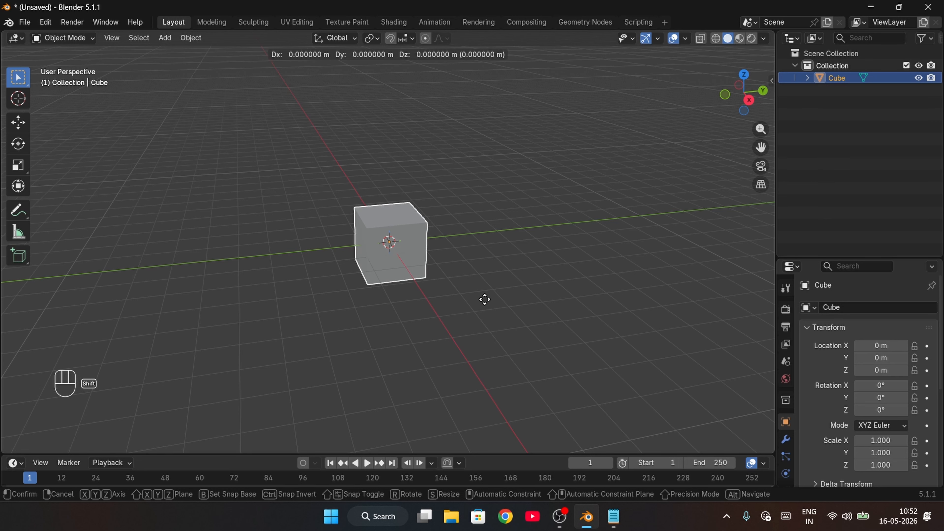
{"action": "key", "text": "shift+z"}
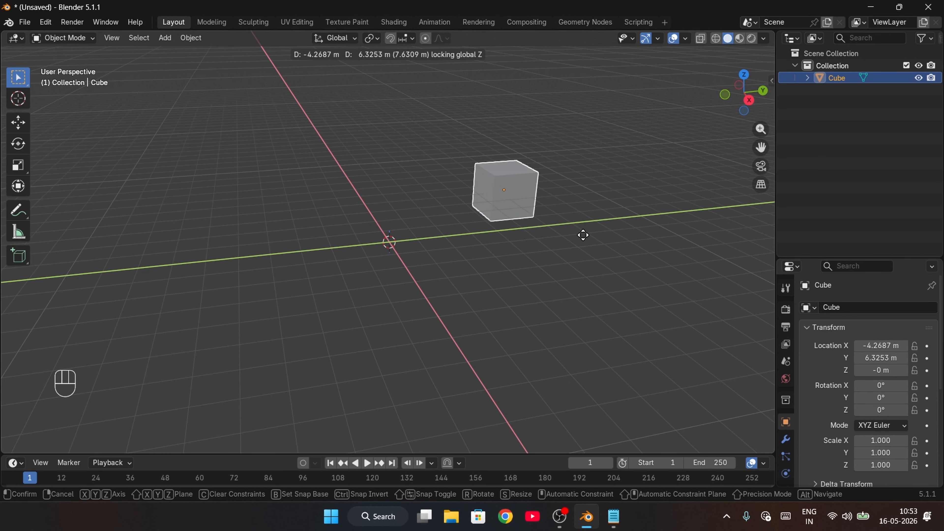
{"action": "left_click", "coordinate": [476, 325]}
{"action": "key", "text": "ctrl+z"}
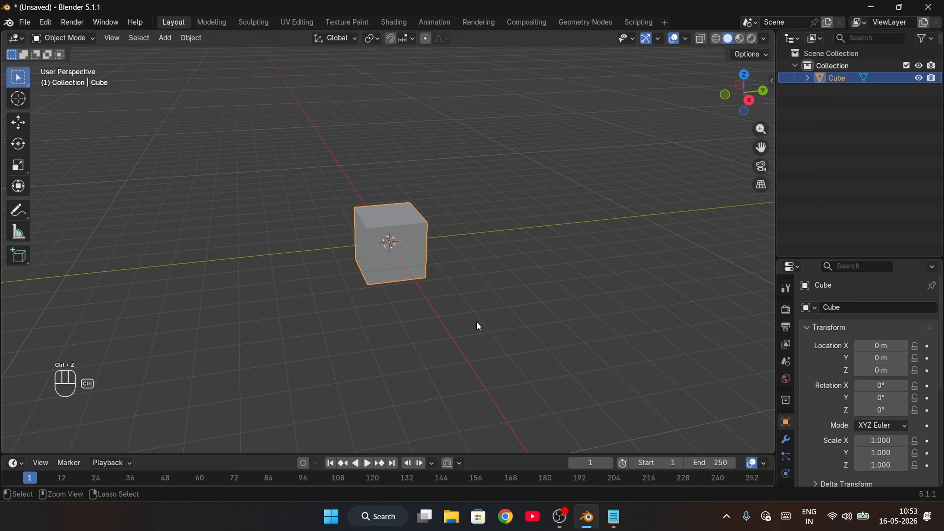
Try moving the cube with global Y locked to about X 0.68 m, Z 1.49 m, and undo it.
{"action": "key", "text": "g"}
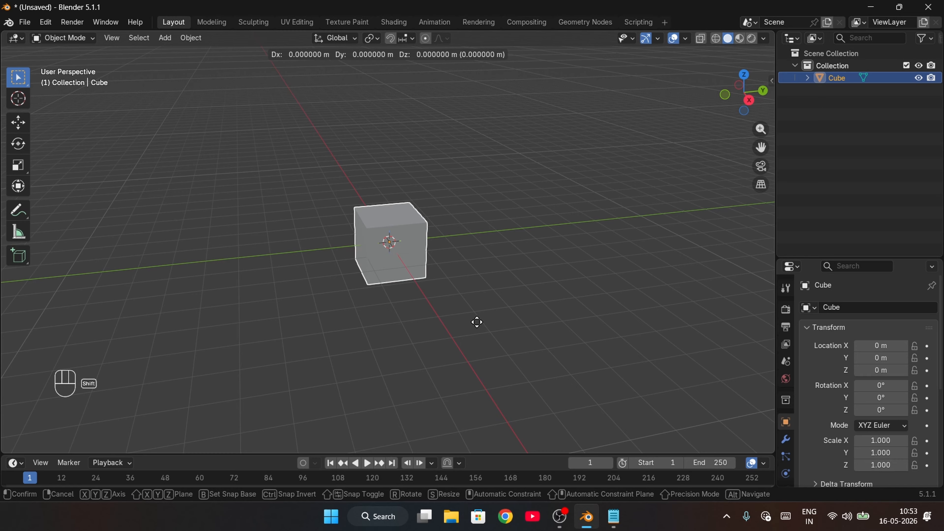
{"action": "key", "text": "shift+y"}
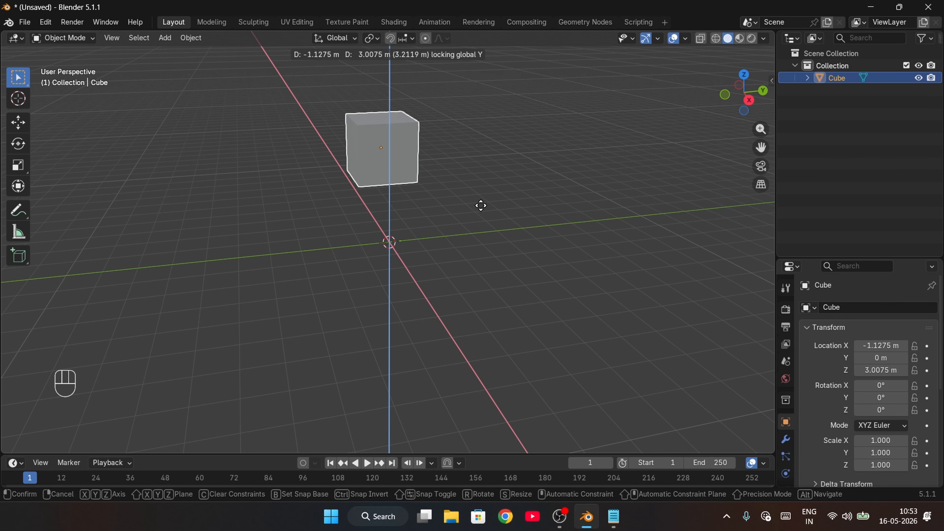
{"action": "left_click", "coordinate": [482, 288]}
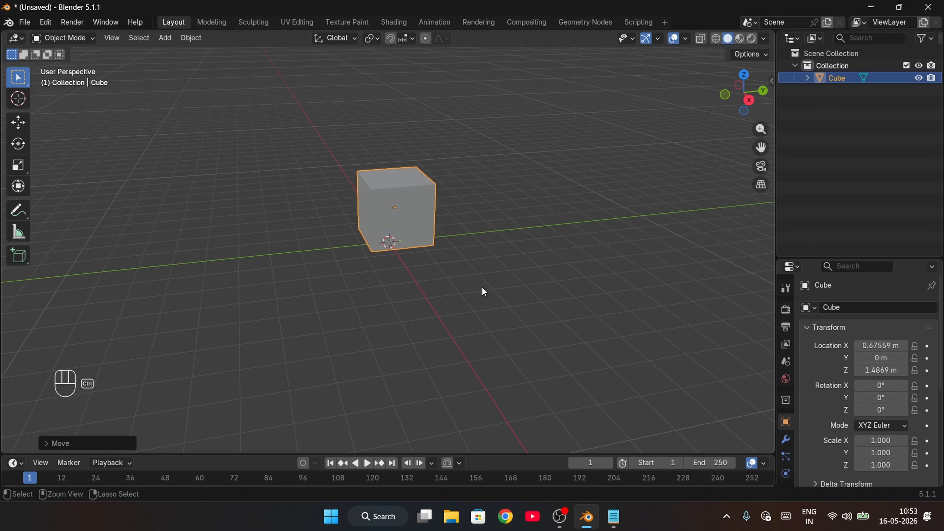
{"action": "key", "text": "ctrl+z"}
{"action": "key", "text": "ctrl+z"}
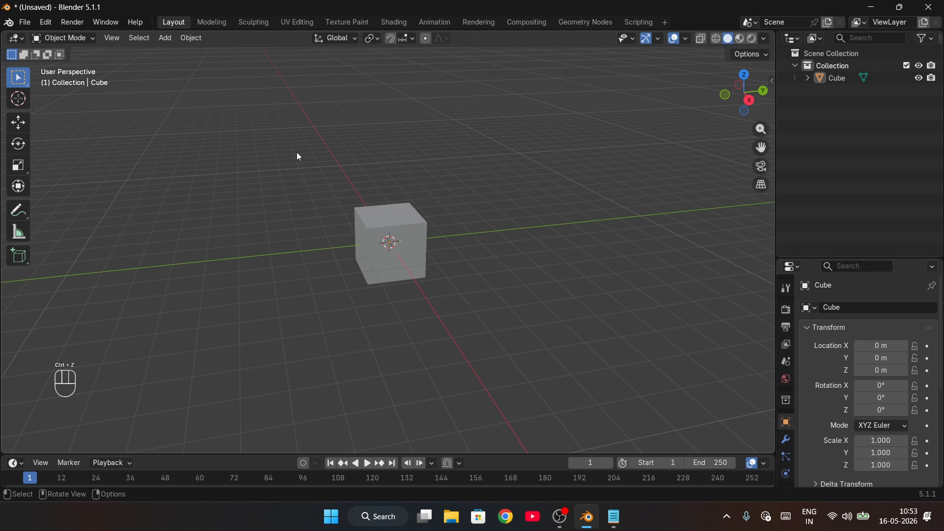
Select the cube, rotate it freely to about X -73°, Y -4°, Z -35°, and undo the rotation.
{"action": "left_click_drag", "start_coordinate": [299, 156], "coordinate": [501, 283]}
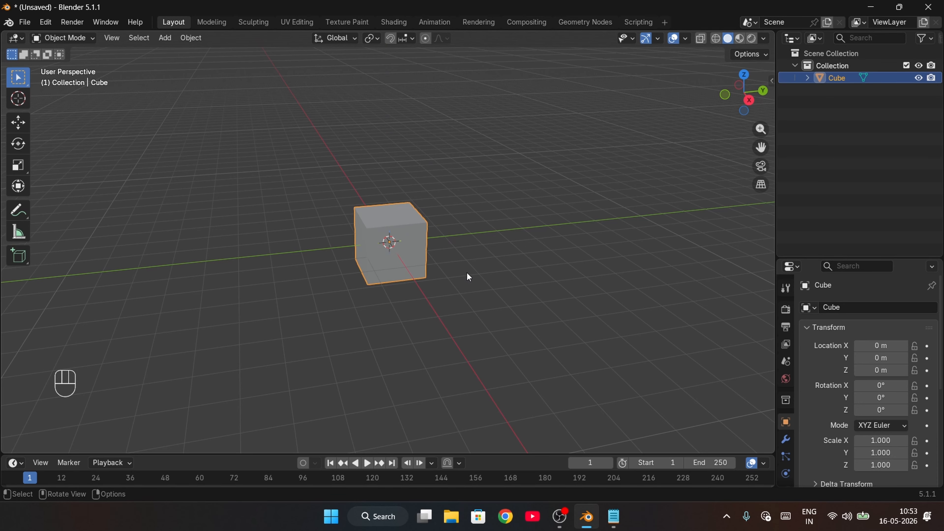
{"action": "key", "text": "r"}
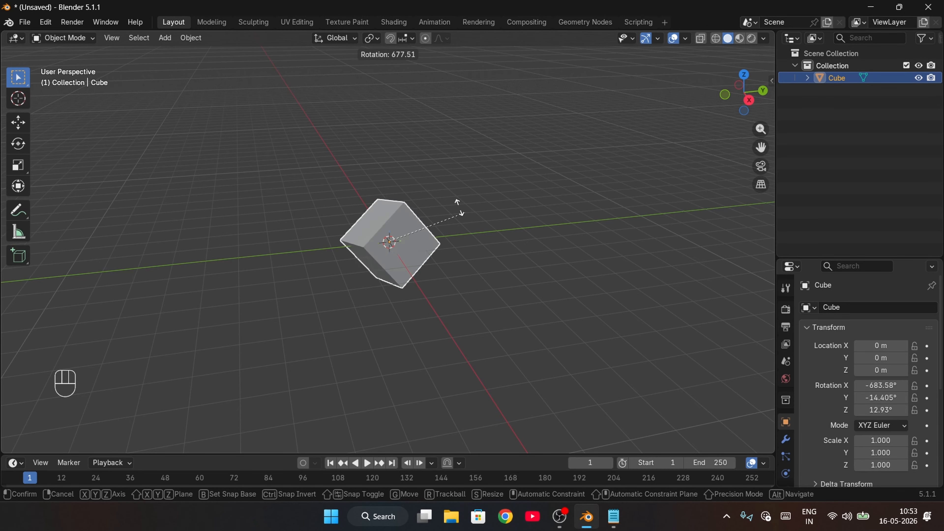
{"action": "left_click", "coordinate": [380, 309]}
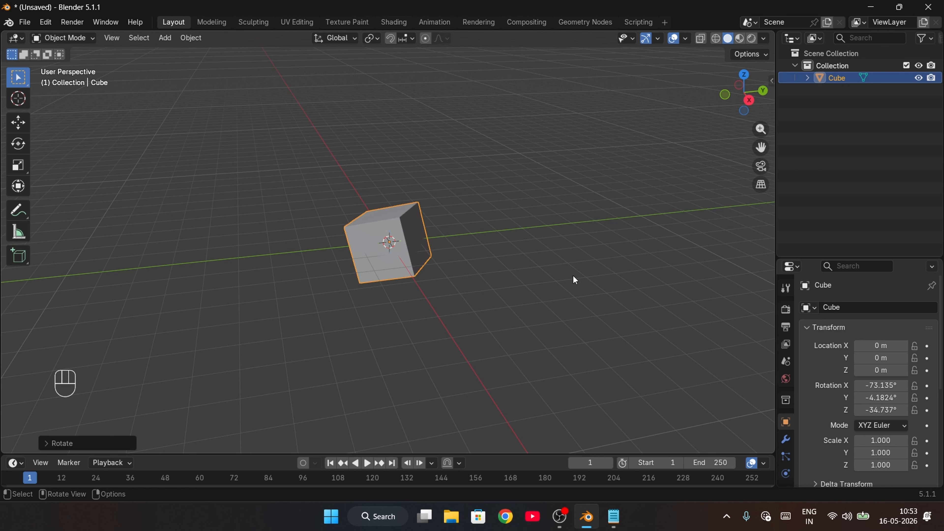
{"action": "key", "text": "ctrl+z"}
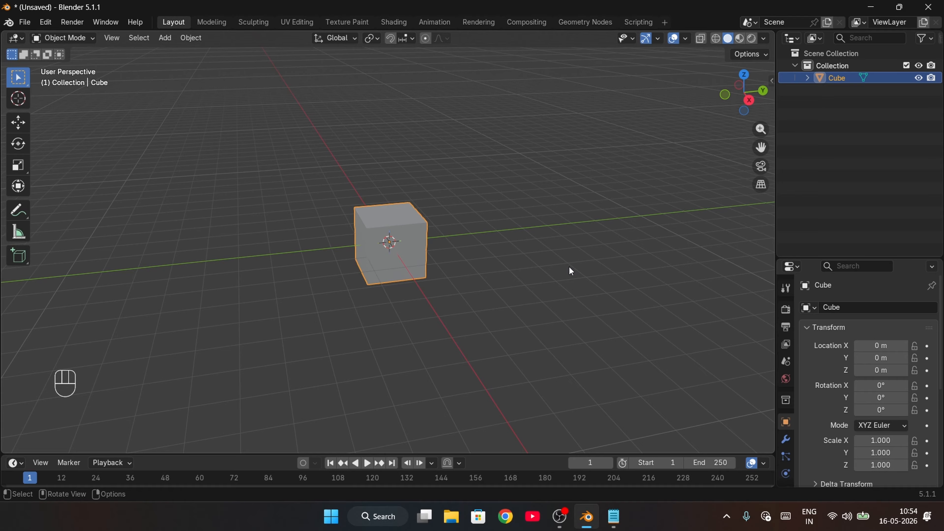
Try rotating the cube about the global X, Y and Z axes in turn, ending at about Z -476°, and undo the rotation.
{"action": "key", "text": "r"}
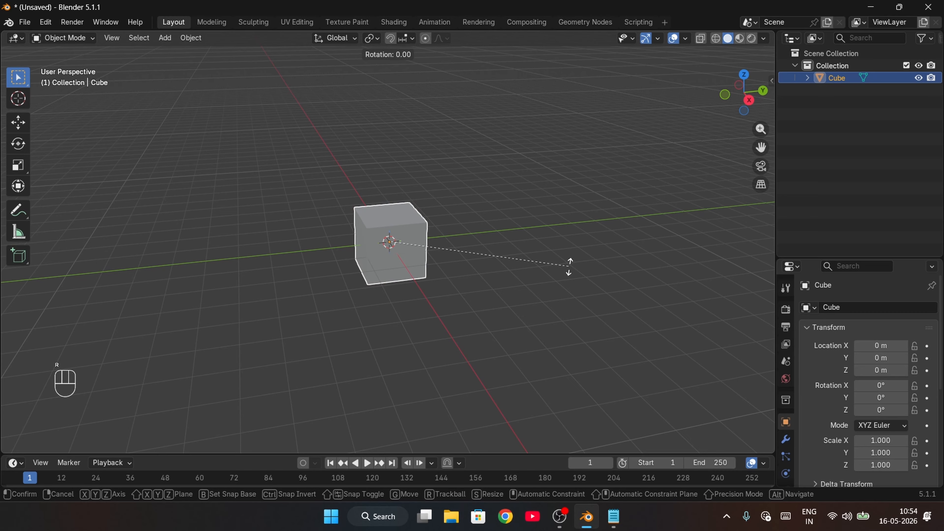
{"action": "key", "text": "x"}
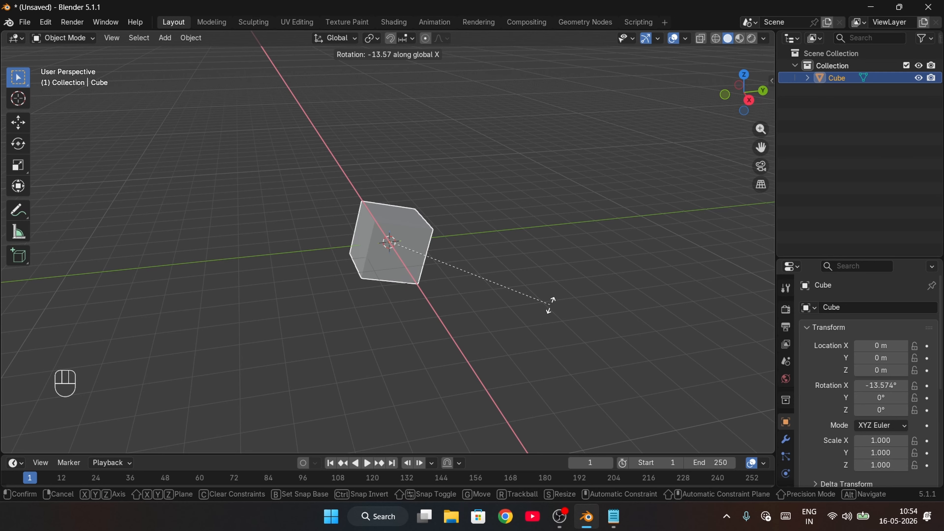
{"action": "key", "text": "y"}
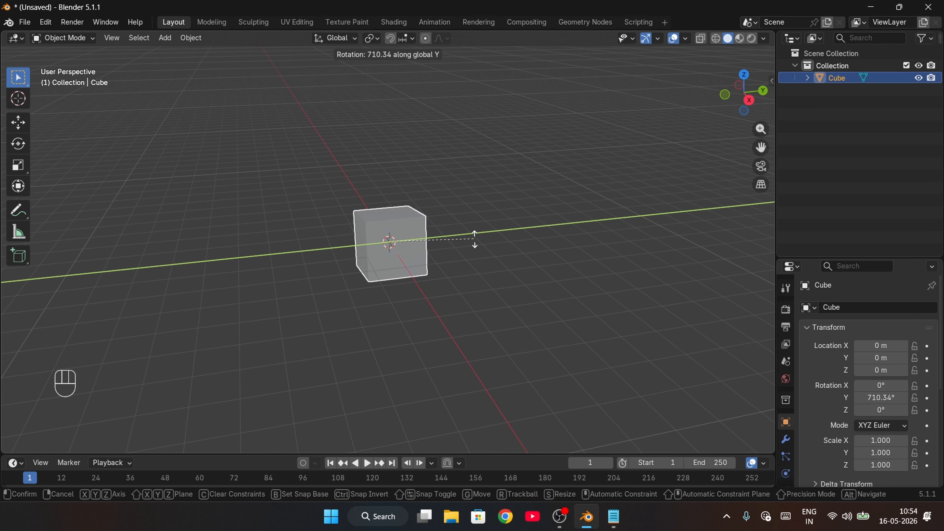
{"action": "key", "text": "z"}
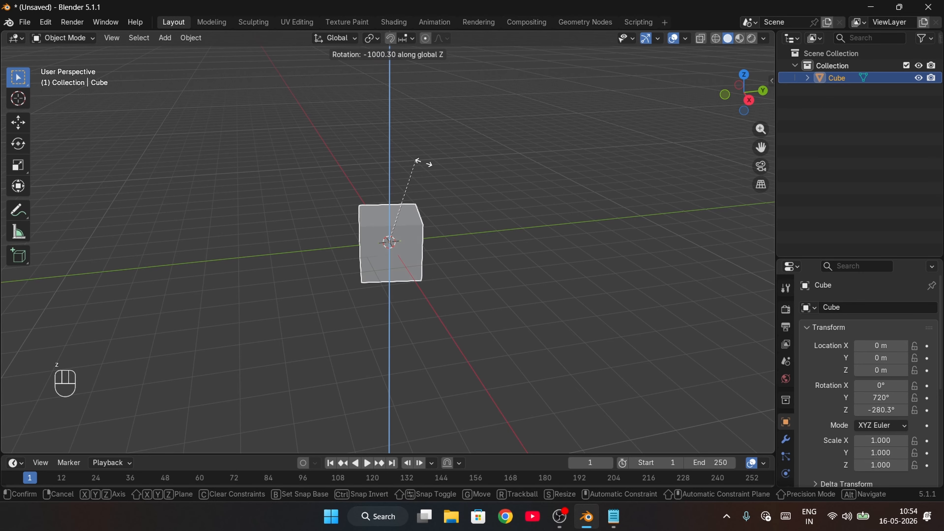
{"action": "left_click", "coordinate": [345, 313]}
{"action": "mouse_move", "coordinate": [504, 263]}
{"action": "middle_mouse_down"}
{"action": "mouse_move", "coordinate": [484, 305]}
{"action": "mouse_move", "coordinate": [490, 382]}
{"action": "mouse_move", "coordinate": [517, 314]}
{"action": "mouse_move", "coordinate": [490, 264]}
{"action": "middle_mouse_up"}
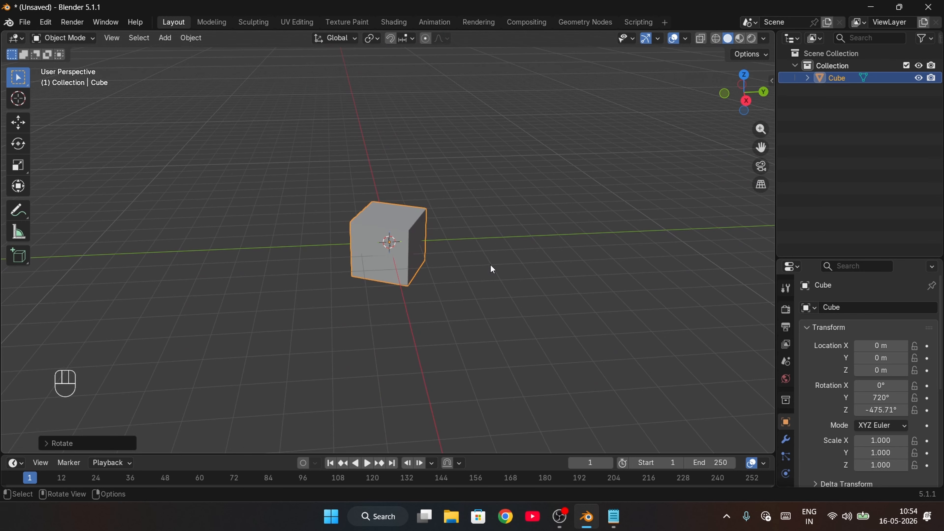
{"action": "key", "text": "ctrl+z"}
{"action": "key", "text": "ctrl+z"}
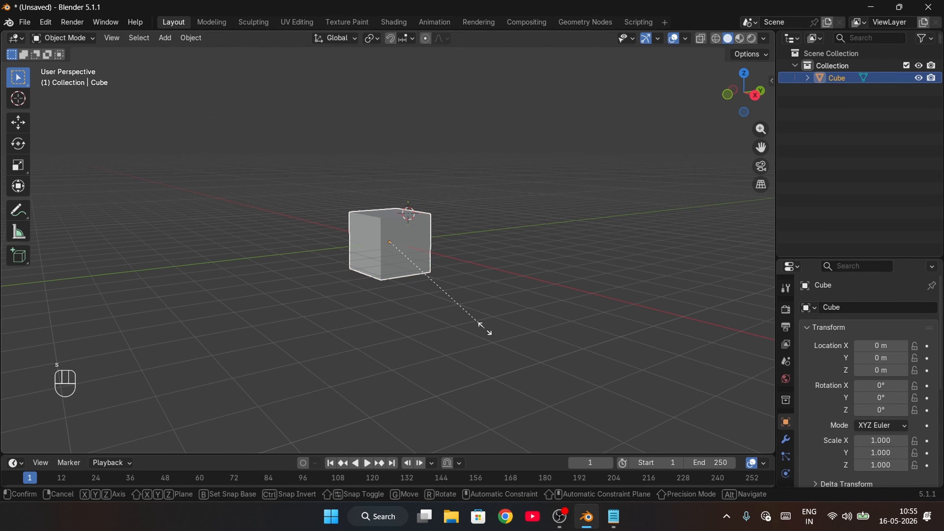
Try scaling the cube up slightly and uniformly on all axes, and undo it.
{"action": "key", "text": "s"}
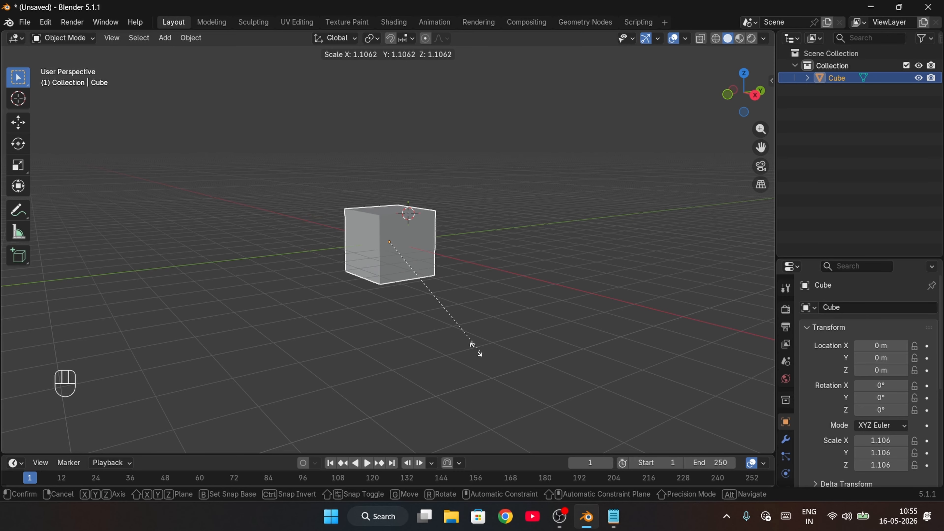
{"action": "left_click", "coordinate": [488, 349]}
{"action": "key", "text": "ctrl+z"}
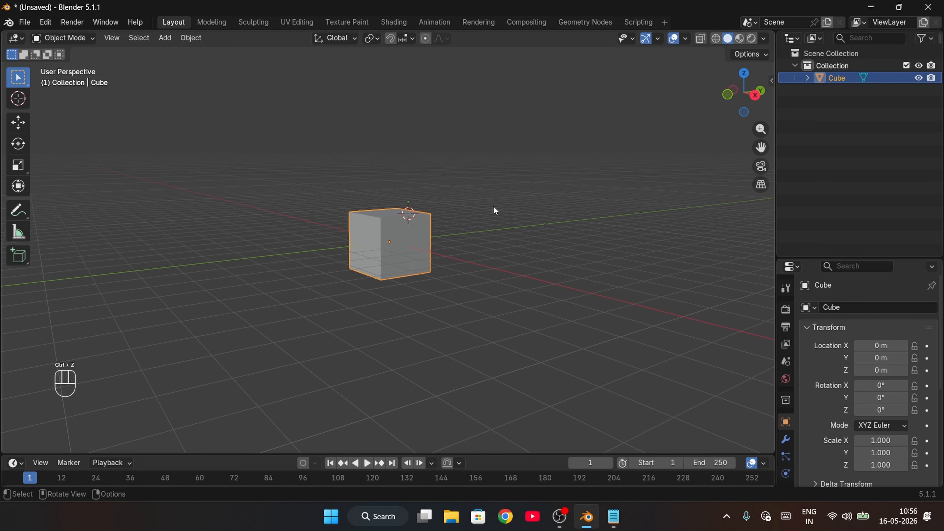
Scale the cube along the global Y axis to about 3.1.
{"action": "key", "text": "s"}
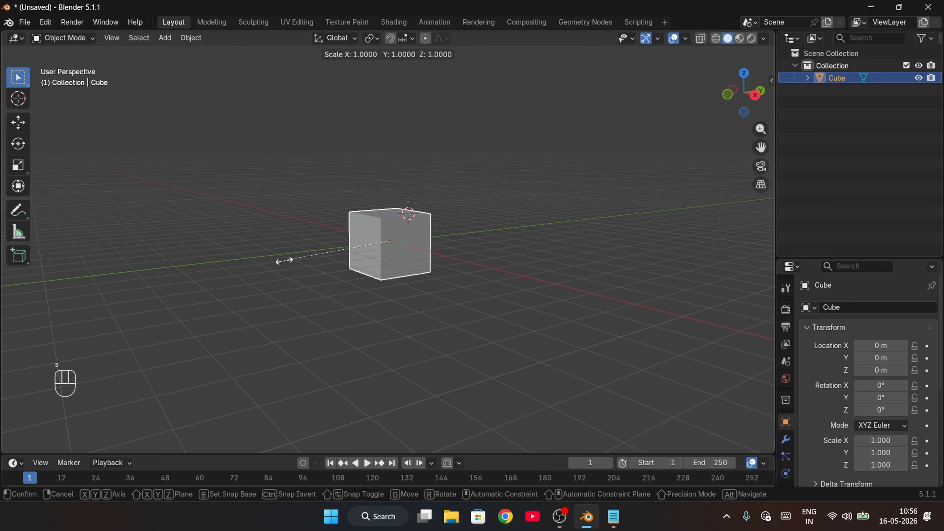
{"action": "key", "text": "y"}
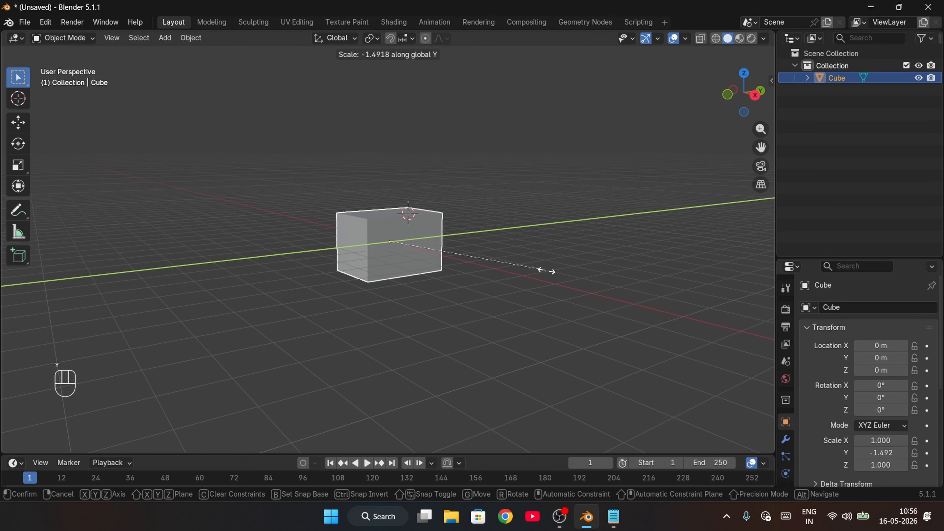
{"action": "left_click", "coordinate": [631, 356]}
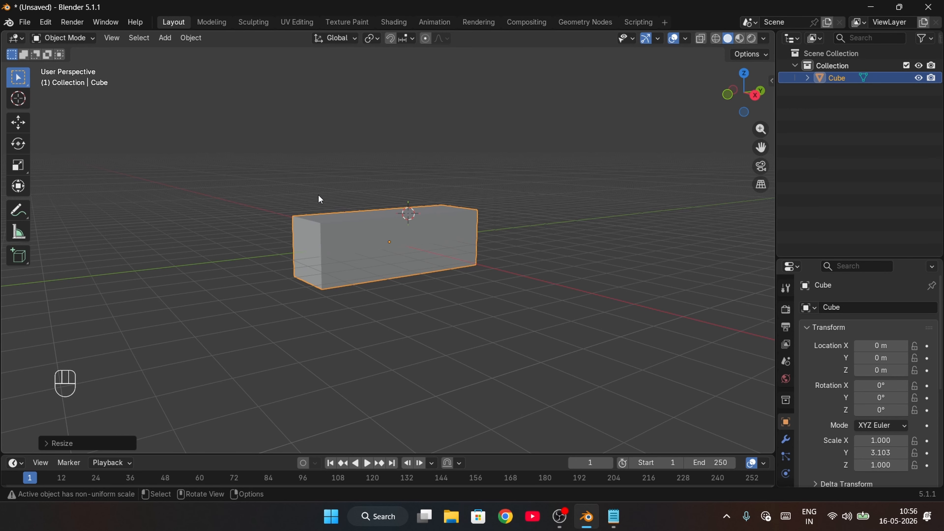
Scale the stretched cube along the global X axis to about 3.4.
{"action": "key", "text": "s"}
{"action": "key", "text": "x"}
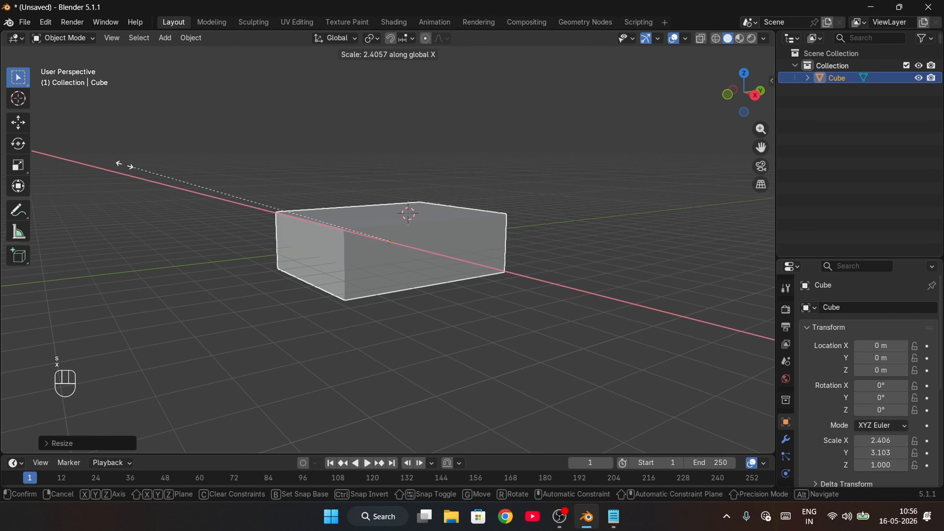
{"action": "left_click", "coordinate": [15, 147]}
{"action": "middle_click_drag", "start_coordinate": [281, 227], "coordinate": [319, 277]}
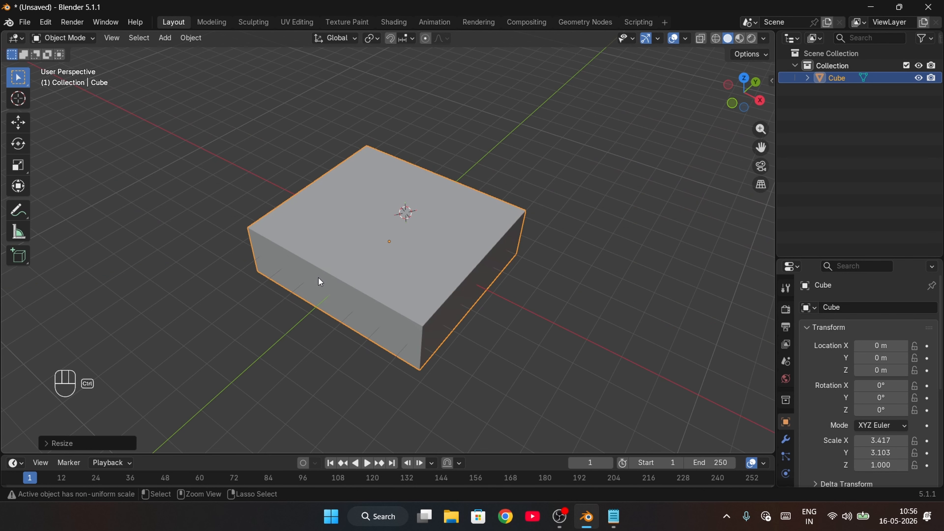
Undo the cube's X and Y axis scaling.
{"action": "key", "text": "ctrl+z"}
{"action": "key", "text": "ctrl+z"}
{"action": "middle_click_drag", "start_coordinate": [415, 303], "coordinate": [415, 263]}
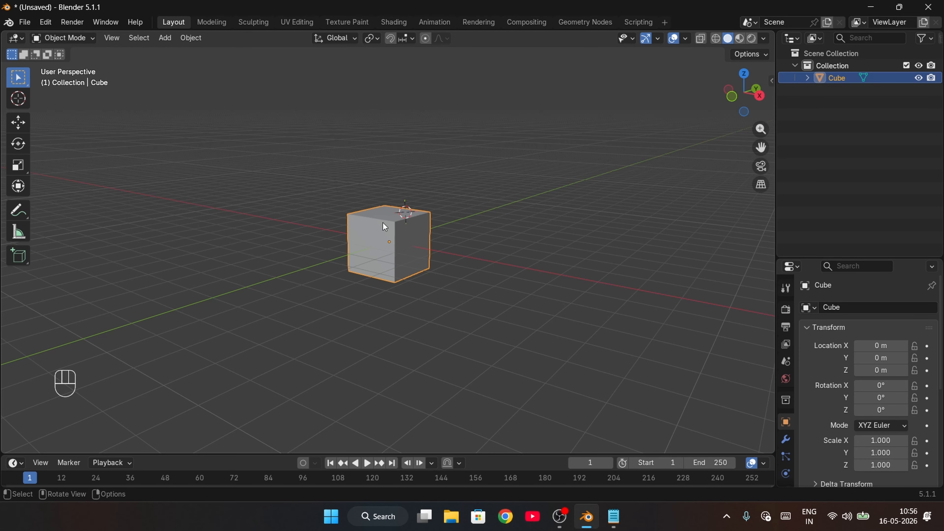
Try scaling the cube in X and Y only, with the global Z axis locked, and undo the scaling.
{"action": "key", "text": "s"}
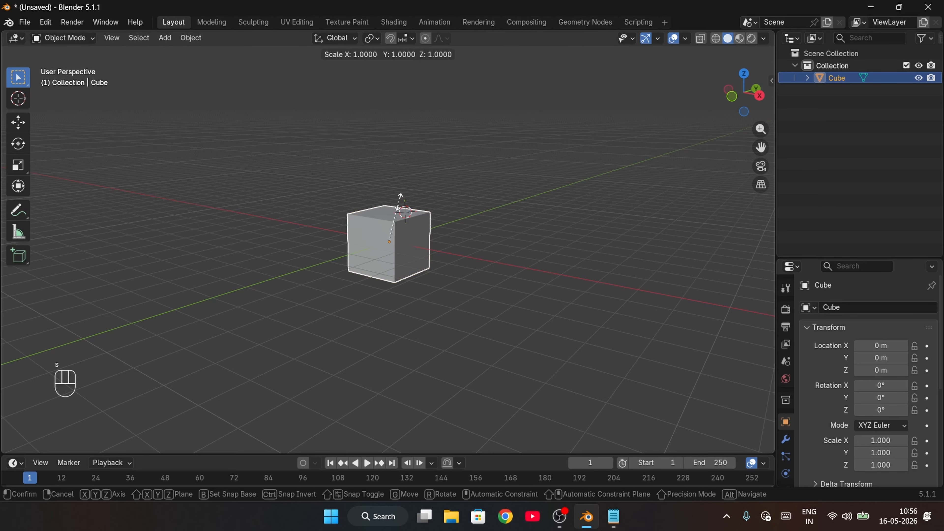
{"action": "key", "text": "shift+z"}
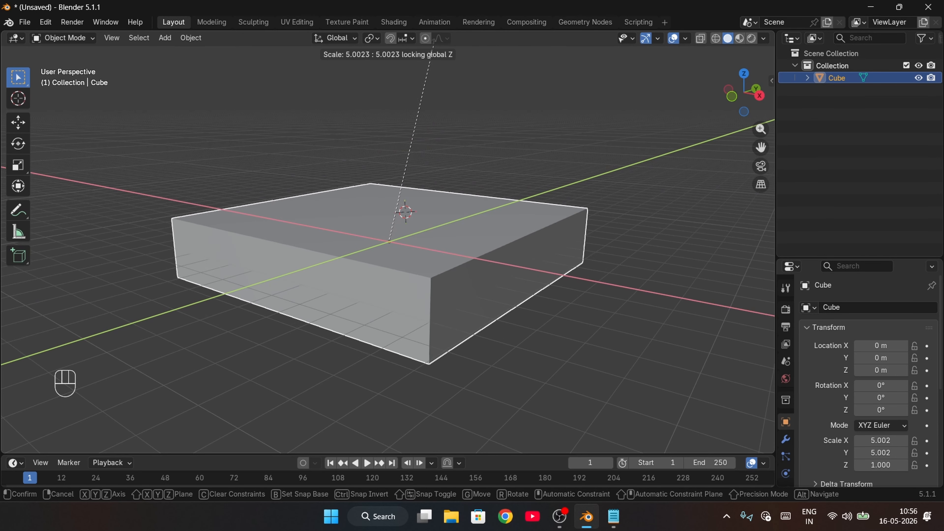
{"action": "left_click", "coordinate": [391, 161]}
{"action": "key", "text": "ctrl+z"}
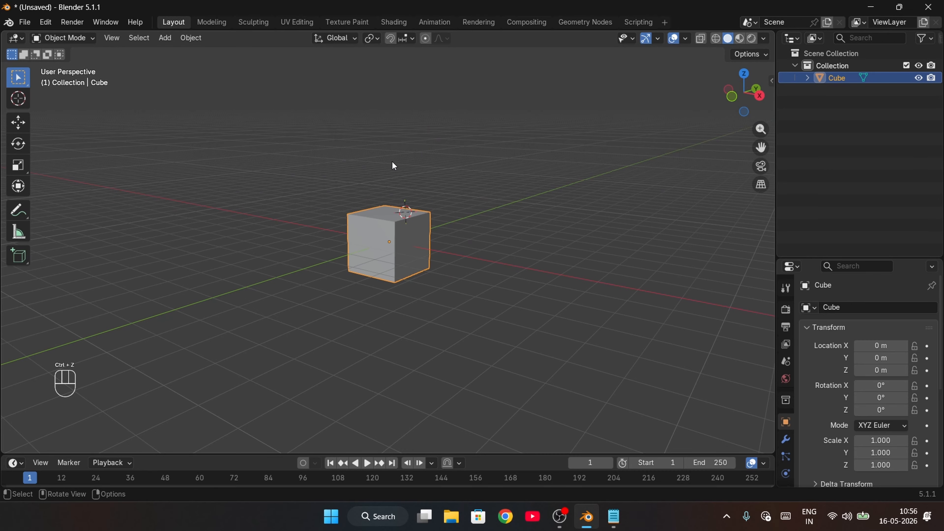
Clear the cube's selection and place the 3D cursor near the cube's centre.
{"action": "left_click", "coordinate": [349, 158]}
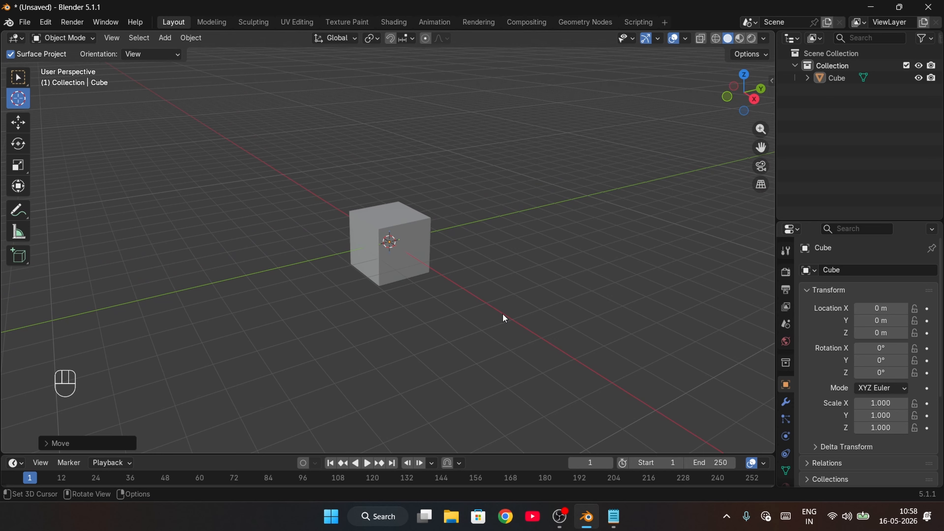
{"action": "left_click_drag", "start_coordinate": [318, 147], "coordinate": [390, 244]}
Practise box selection: select the cube by enclosing it, clear it with an empty box, select everything, and box-select the cube again.
{"action": "left_click", "coordinate": [18, 77]}
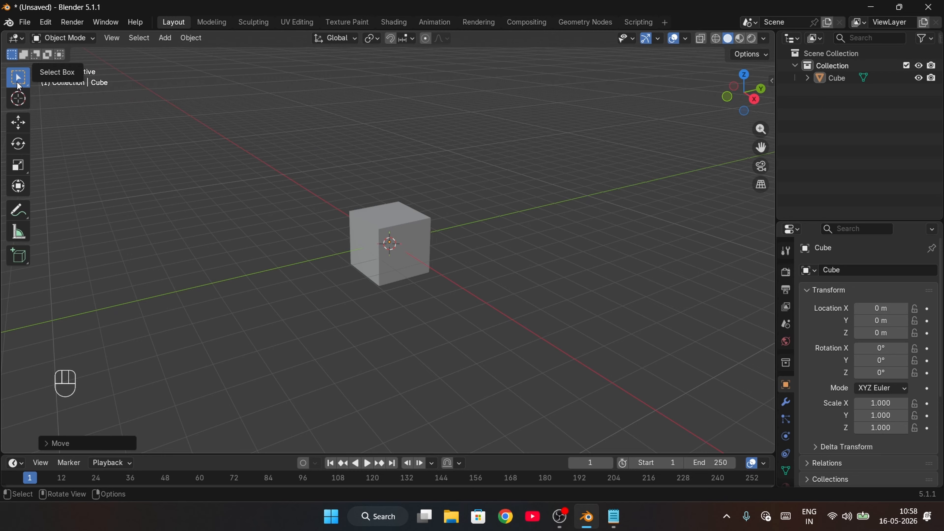
{"action": "left_click_drag", "start_coordinate": [269, 127], "coordinate": [487, 209]}
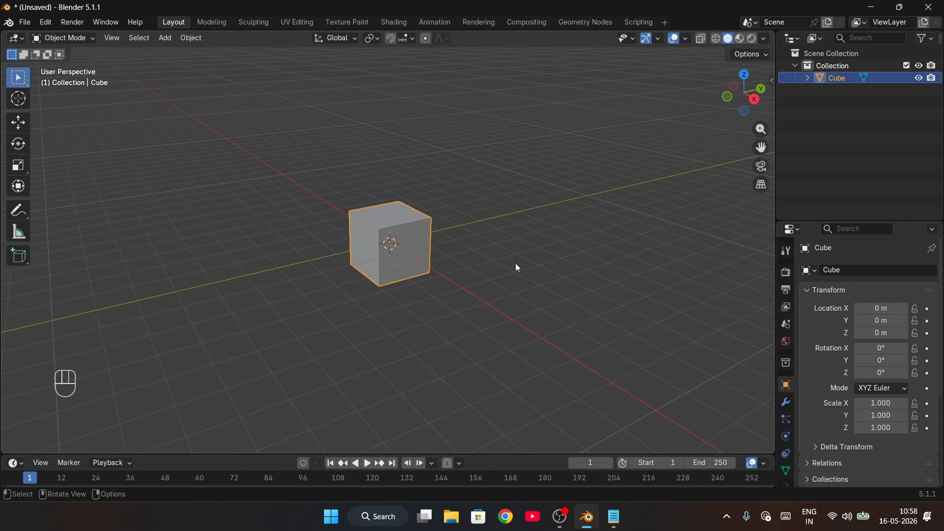
{"action": "left_click_drag", "start_coordinate": [263, 126], "coordinate": [557, 307]}
{"action": "left_click_drag", "start_coordinate": [542, 143], "coordinate": [686, 271]}
{"action": "key", "text": "a"}
{"action": "left_click_drag", "start_coordinate": [260, 169], "coordinate": [532, 339]}
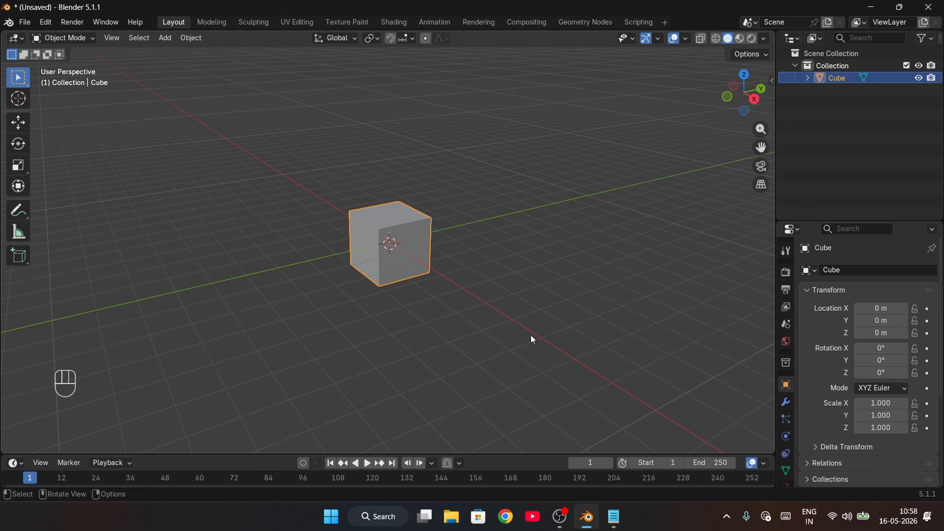
Reposition the 3D cursor over the cube with the Cursor tool, ending slightly off its centre.
{"action": "left_click", "coordinate": [18, 98]}
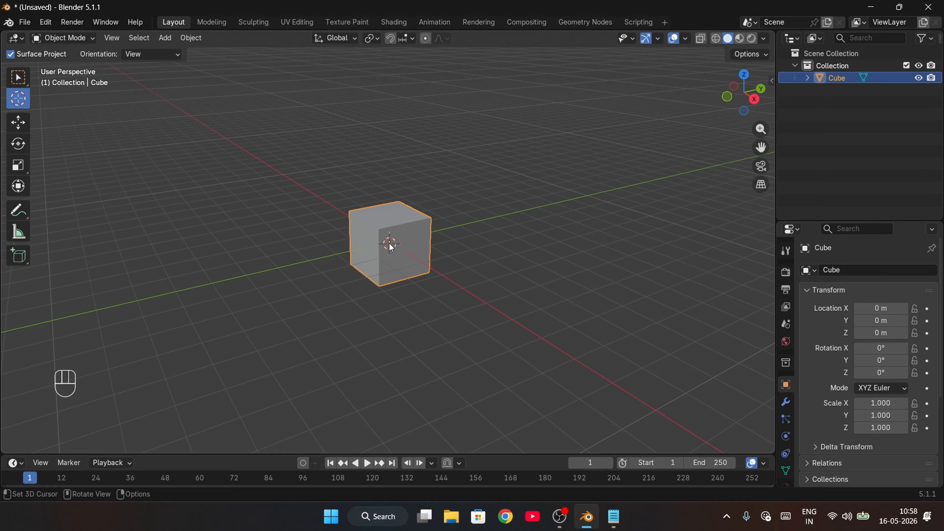
{"action": "mouse_move", "coordinate": [391, 247]}
{"action": "left_mouse_down"}
{"action": "mouse_move", "coordinate": [348, 264]}
{"action": "mouse_move", "coordinate": [144, 255]}
{"action": "mouse_move", "coordinate": [79, 298]}
{"action": "mouse_move", "coordinate": [86, 314]}
{"action": "mouse_move", "coordinate": [184, 313]}
{"action": "mouse_move", "coordinate": [389, 241]}
{"action": "left_mouse_up"}
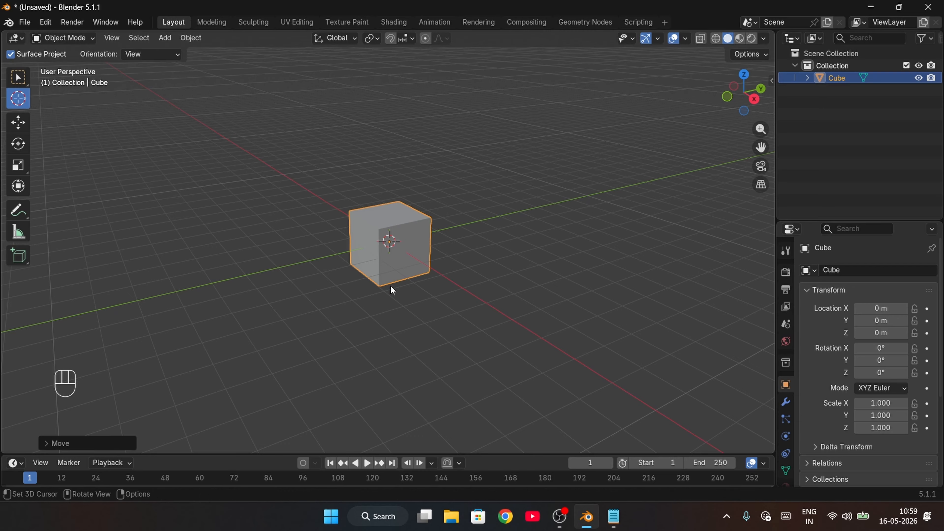
{"action": "left_click_drag", "start_coordinate": [387, 288], "coordinate": [378, 249]}
Box-select the cube and delete it from the scene.
{"action": "left_click", "coordinate": [19, 82]}
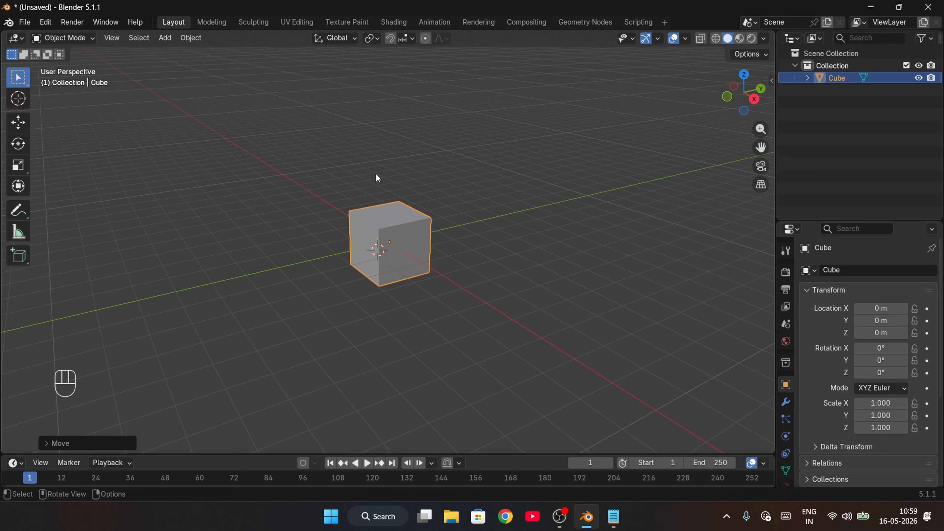
{"action": "left_click_drag", "start_coordinate": [328, 148], "coordinate": [466, 313]}
{"action": "key", "text": "Delete"}
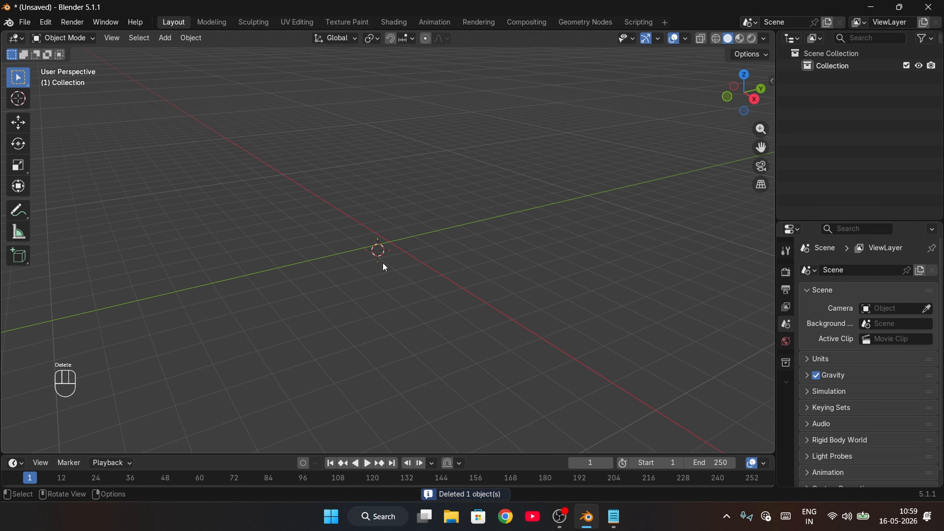
Place the 3D cursor by eye where the red and green axes cross, using the Cursor tool.
{"action": "middle_click_drag", "start_coordinate": [422, 270], "coordinate": [317, 286]}
{"action": "key", "text": "shift+space"}
{"action": "key", "text": "space"}
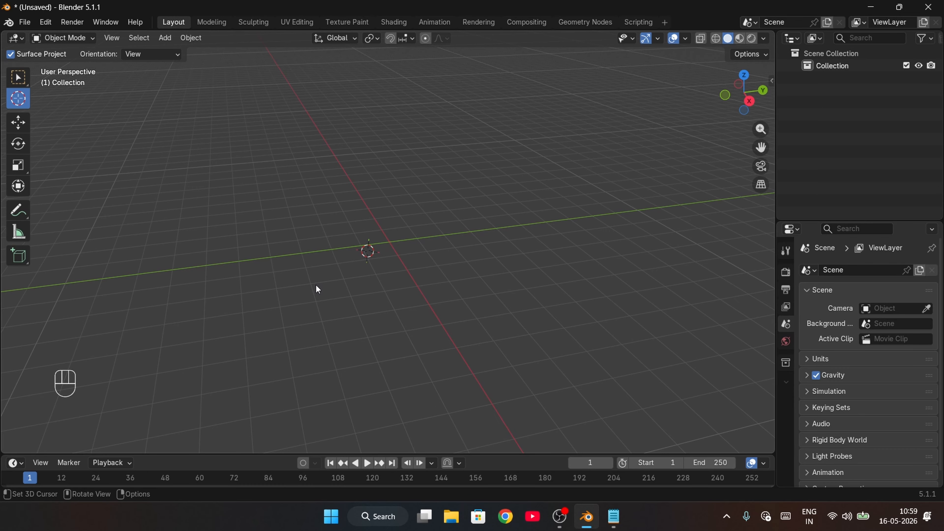
{"action": "left_click_drag", "start_coordinate": [393, 290], "coordinate": [390, 244]}
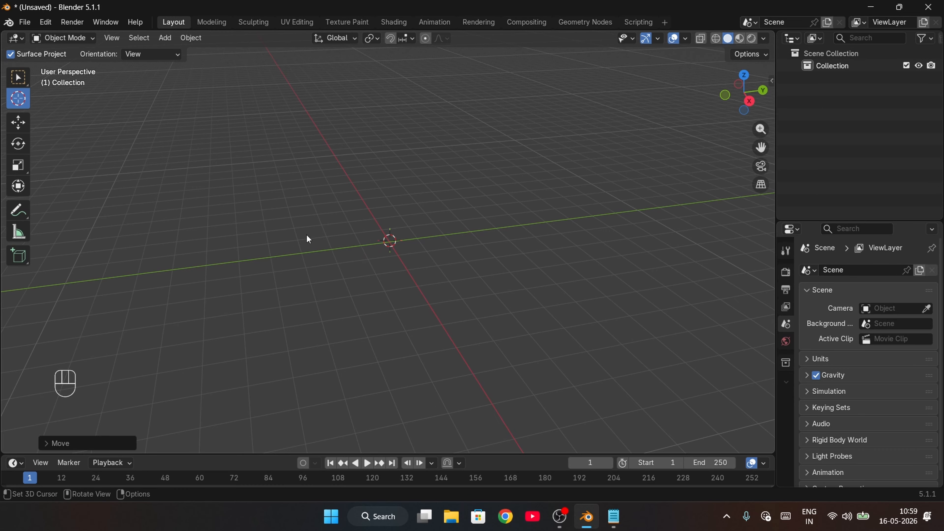
Add a mesh cube at the 3D cursor.
{"action": "left_click", "coordinate": [166, 39]}
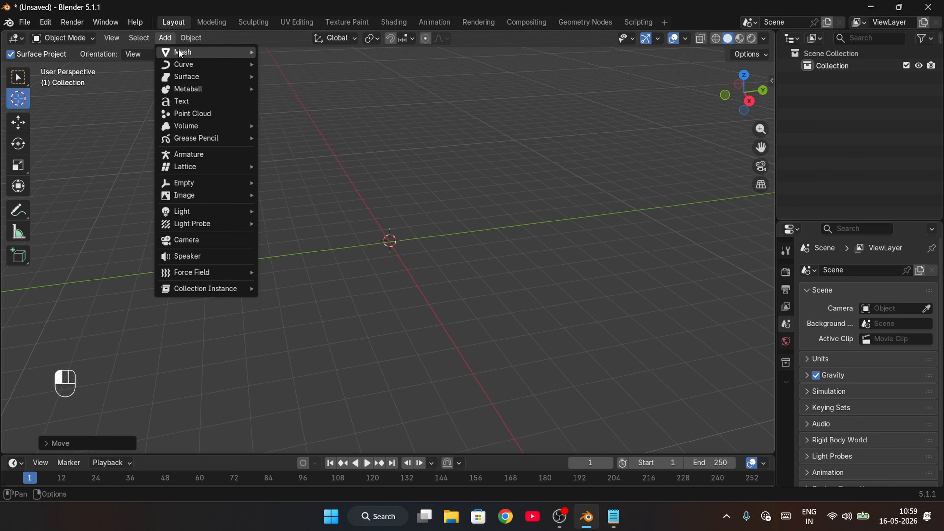
{"action": "mouse_move", "coordinate": [181, 53]}
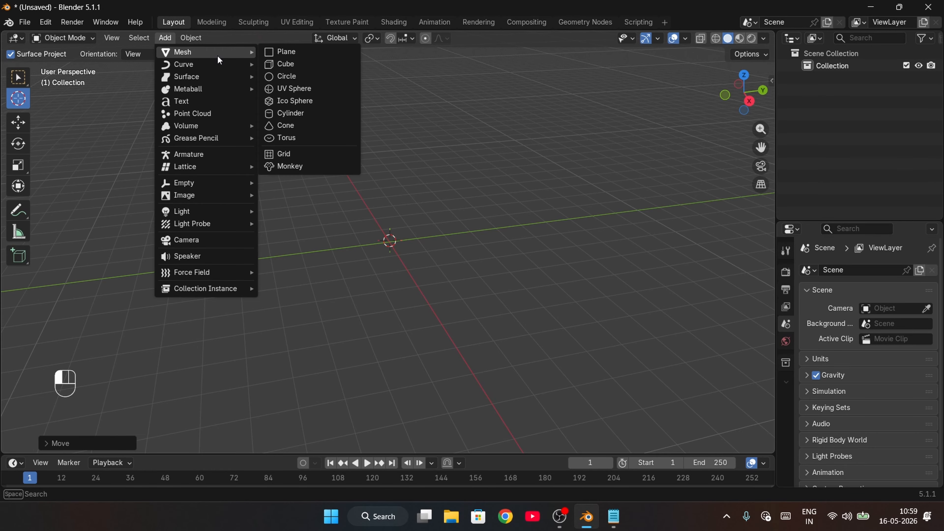
{"action": "left_click", "coordinate": [283, 64]}
Move the 3D cursor well behind the cube, away from the origin, and add a UV sphere there.
{"action": "middle_click_drag", "start_coordinate": [333, 152], "coordinate": [418, 249]}
{"action": "left_click_drag", "start_coordinate": [406, 247], "coordinate": [257, 154]}
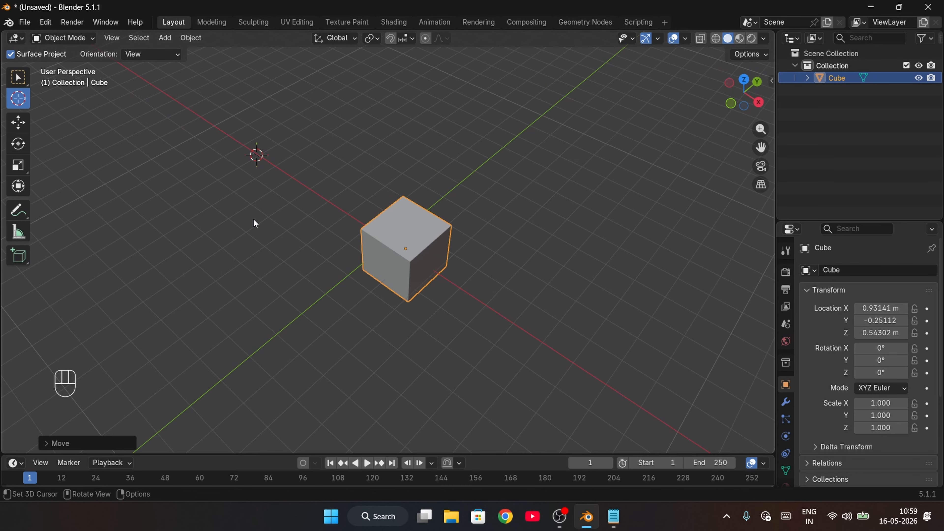
{"action": "middle_click_drag", "start_coordinate": [252, 220], "coordinate": [308, 188]}
{"action": "left_click", "coordinate": [165, 38]}
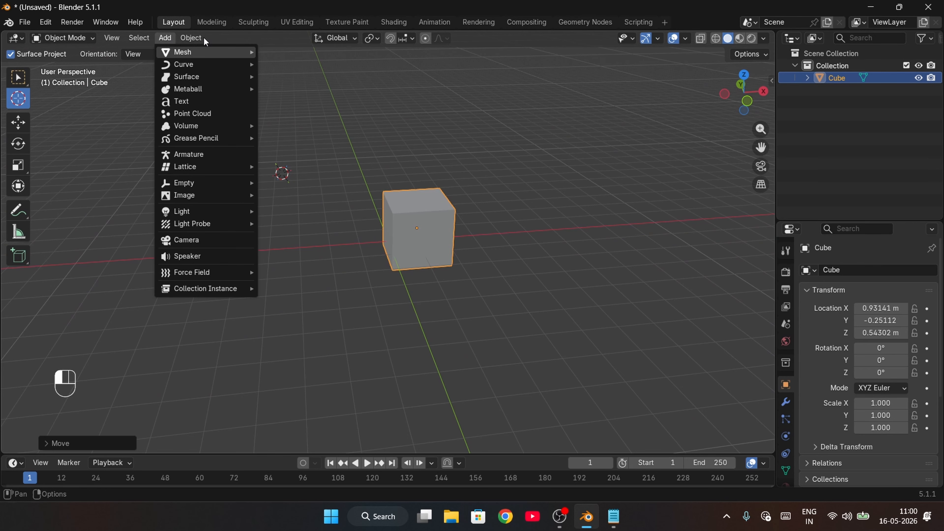
{"action": "left_click", "coordinate": [286, 87]}
Move the 3D cursor to an empty spot below the UV sphere and add an ico sphere there.
{"action": "middle_click_drag", "start_coordinate": [294, 156], "coordinate": [282, 100]}
{"action": "left_click_drag", "start_coordinate": [241, 90], "coordinate": [190, 267]}
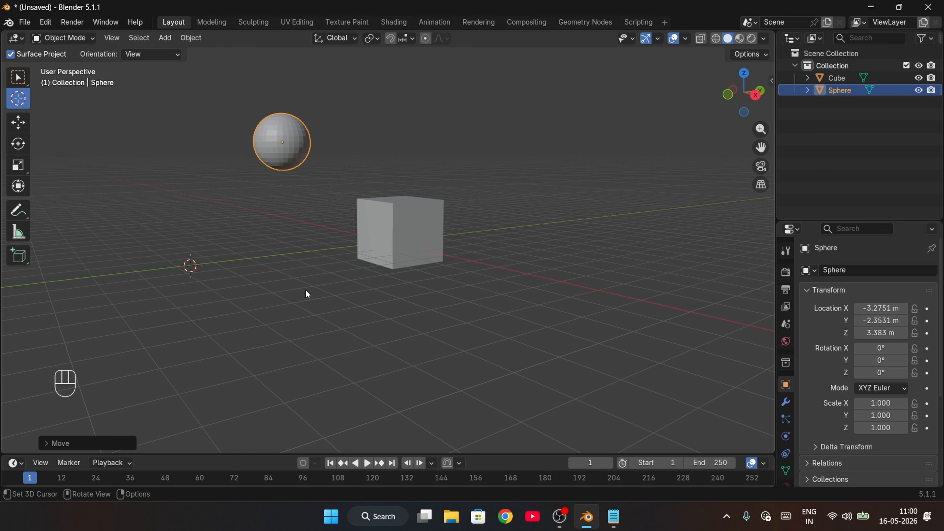
{"action": "key", "text": "shift+a"}
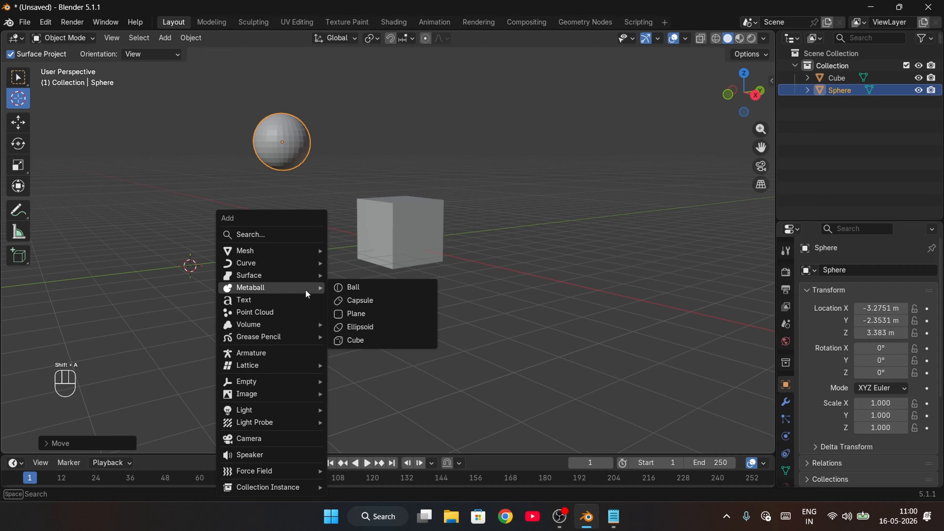
{"action": "mouse_move", "coordinate": [275, 251]}
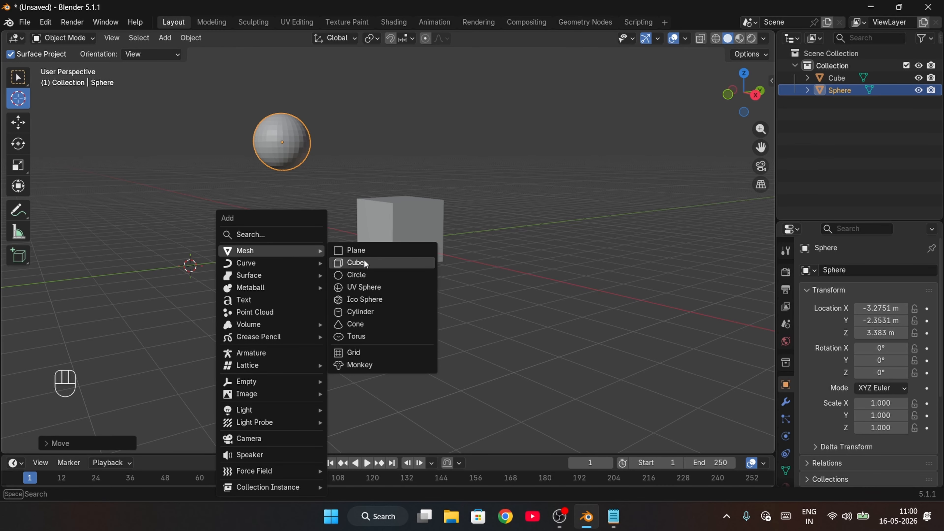
{"action": "left_click", "coordinate": [365, 302]}
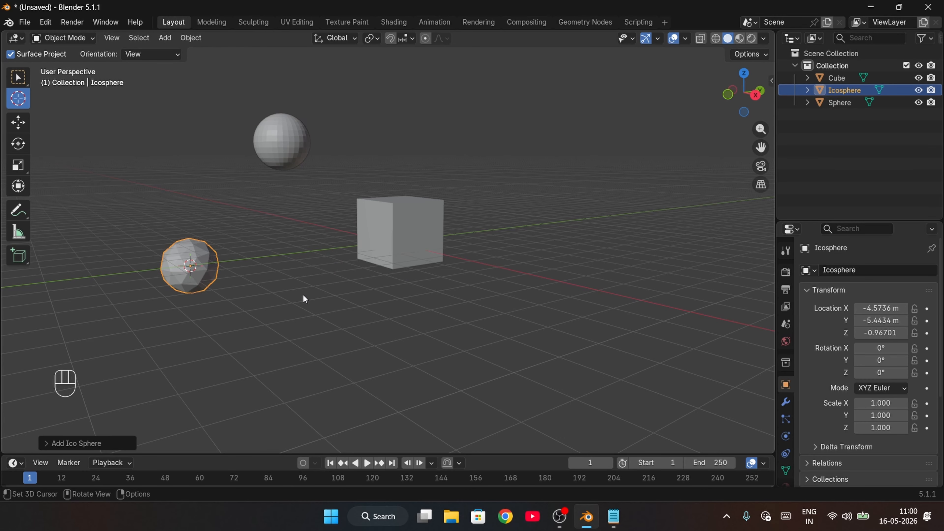
Box-select the cube, UV sphere and ico sphere together and delete them.
{"action": "key", "text": "w"}
{"action": "middle_click_drag", "start_coordinate": [349, 357], "coordinate": [406, 352]}
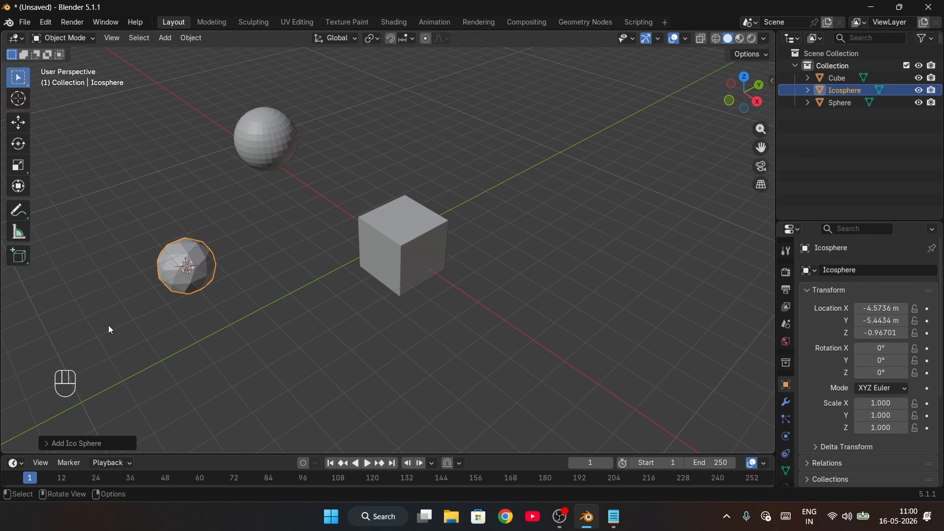
{"action": "left_click_drag", "start_coordinate": [109, 339], "coordinate": [511, 106]}
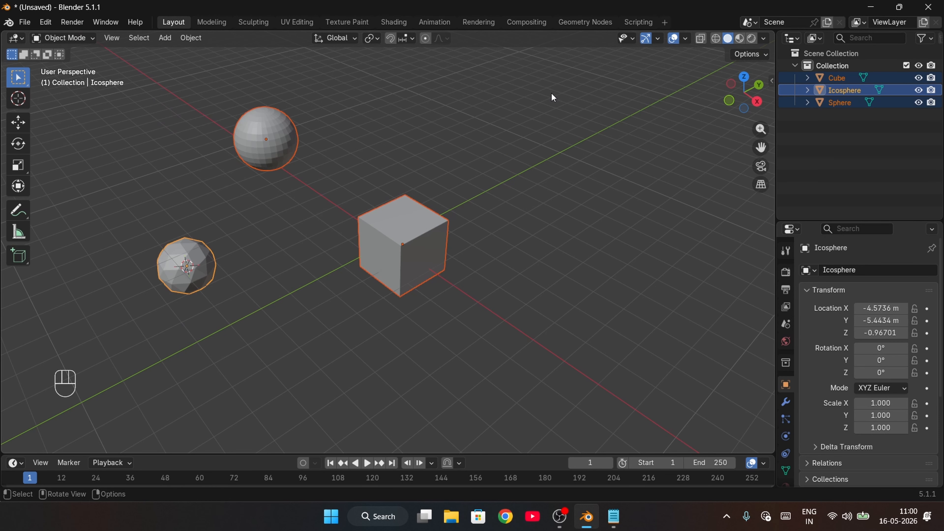
{"action": "key", "text": "Delete"}
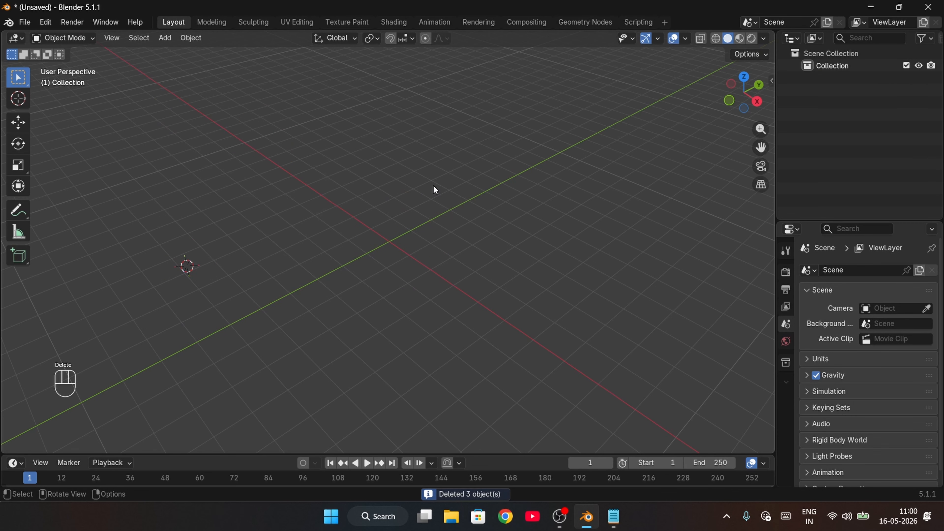
Bring the 3D cursor back to the axis crossing by eye with the Cursor tool.
{"action": "middle_click_drag", "start_coordinate": [353, 221], "coordinate": [251, 205]}
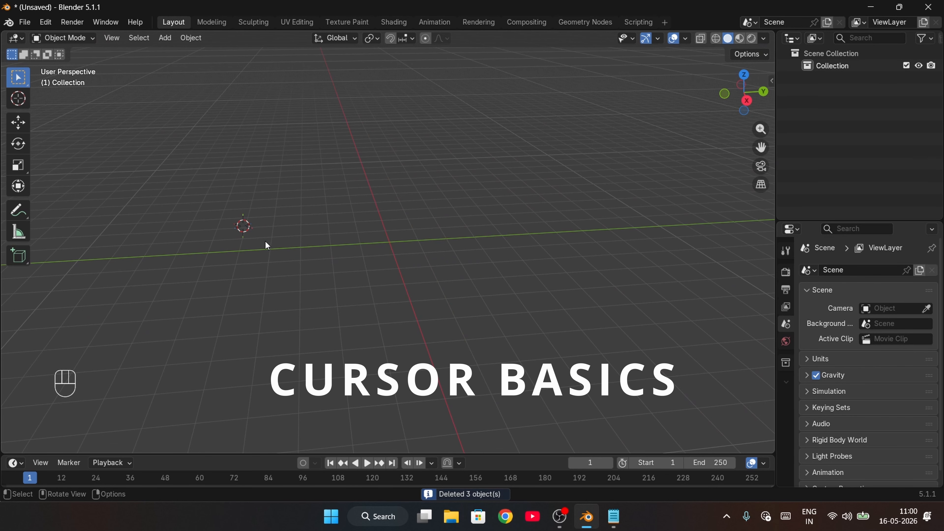
{"action": "left_click_drag", "start_coordinate": [245, 224], "coordinate": [317, 223]}
{"action": "left_click", "coordinate": [24, 98]}
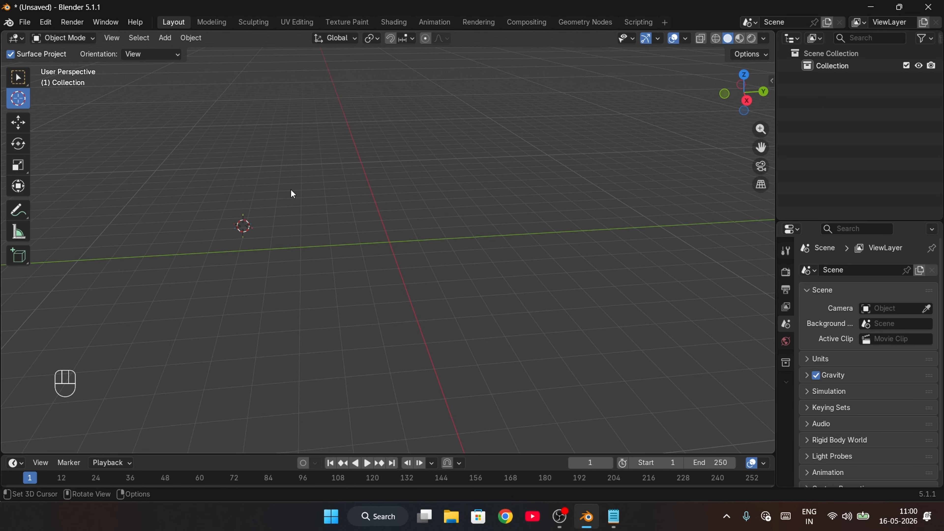
{"action": "left_click_drag", "start_coordinate": [239, 227], "coordinate": [389, 242]}
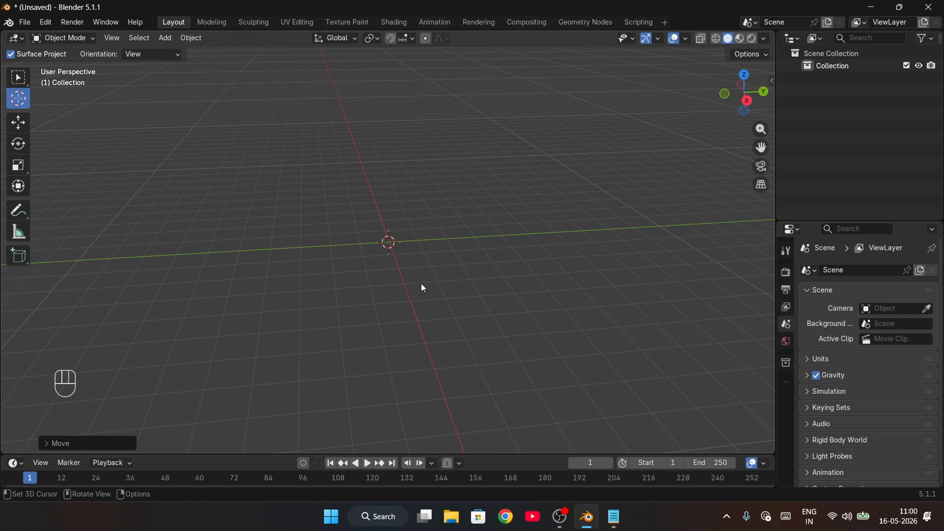
Switch back to the Select Box tool and snap the 3D cursor to the world origin.
{"action": "key", "text": "shift"}
{"action": "key", "text": "shift+a"}
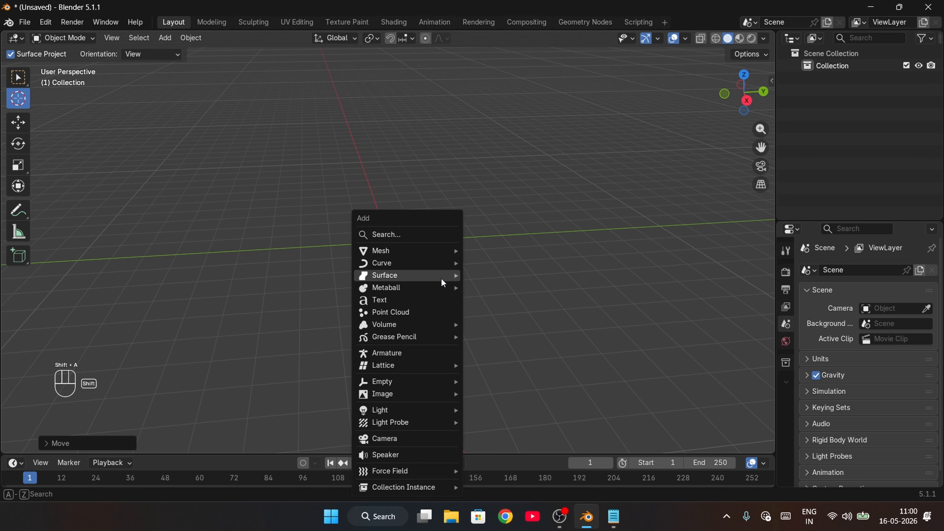
{"action": "key", "text": "w"}
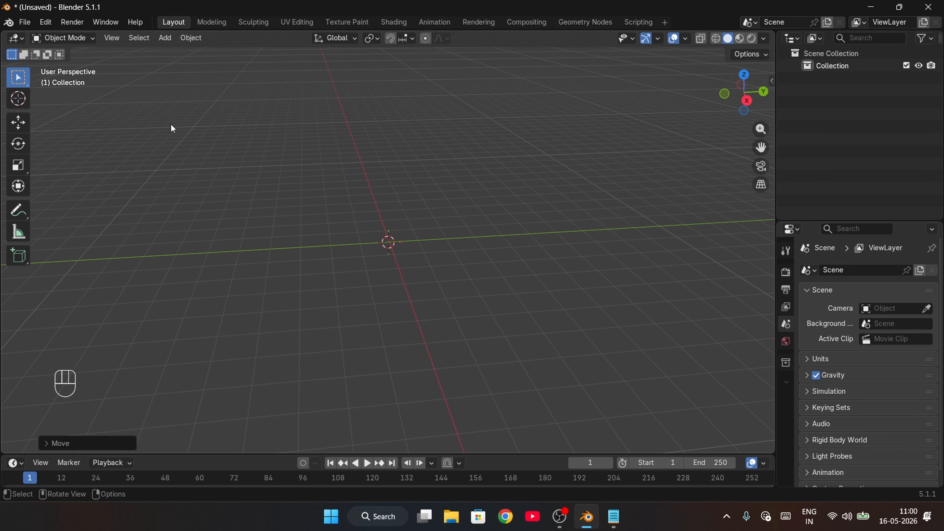
{"action": "key", "text": "shift+s"}
{"action": "left_click", "coordinate": [171, 125]}
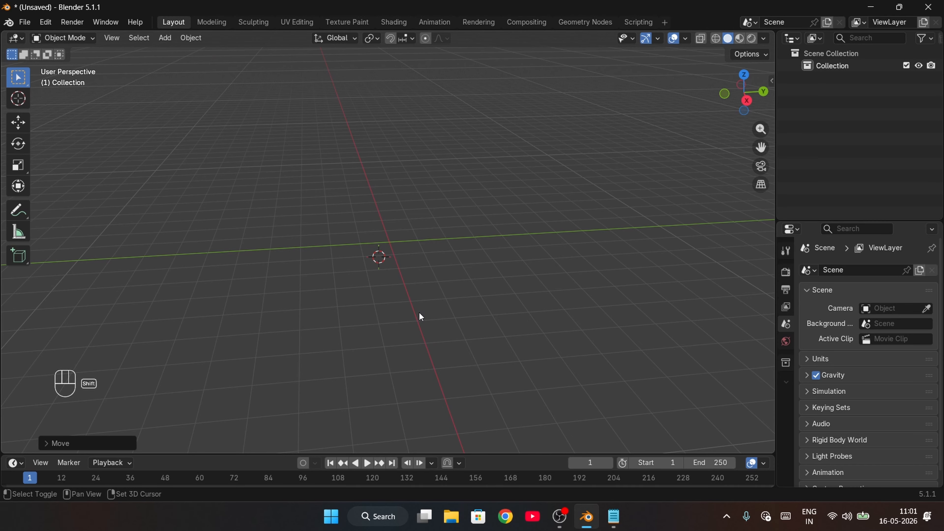
{"action": "key", "text": "shift+s"}
{"action": "key", "text": "shift+s"}
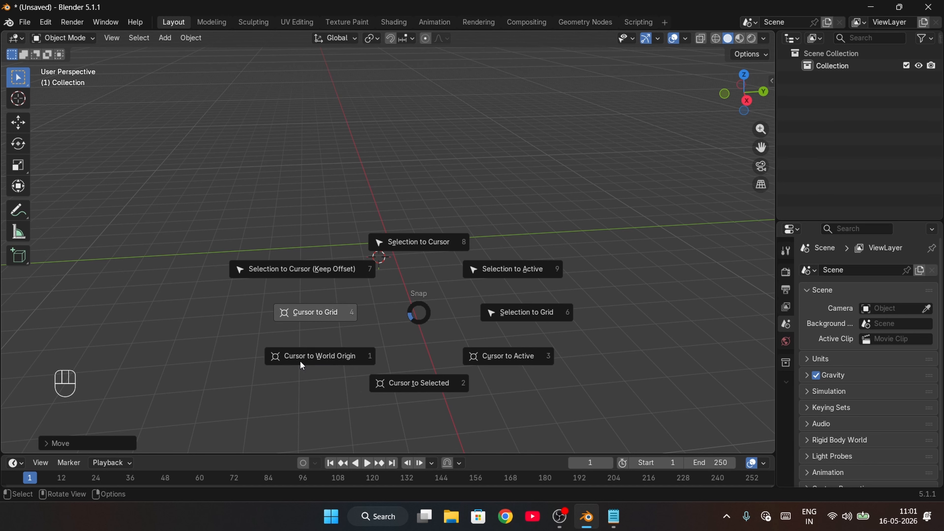
{"action": "left_click", "coordinate": [335, 356]}
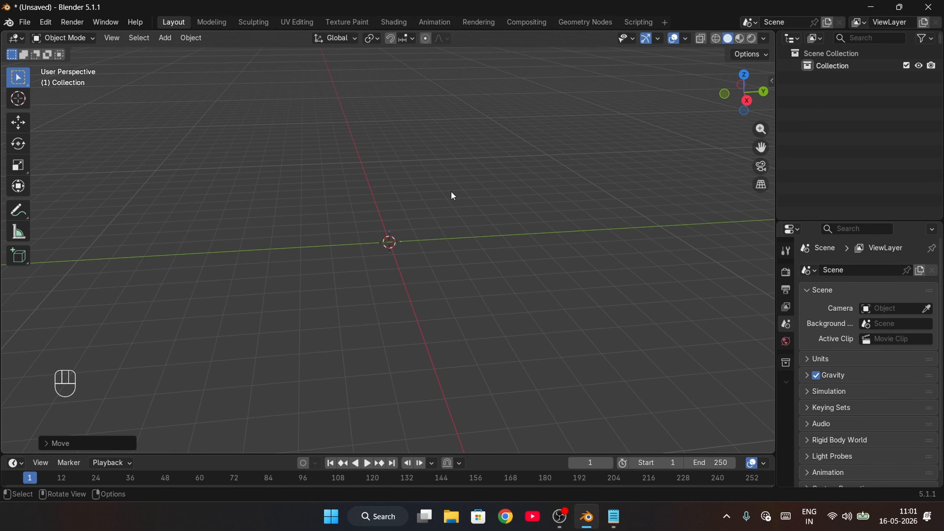
Repeat the Cursor to World Origin snap for the 3D cursor.
{"action": "middle_click_drag", "start_coordinate": [350, 296], "coordinate": [389, 250]}
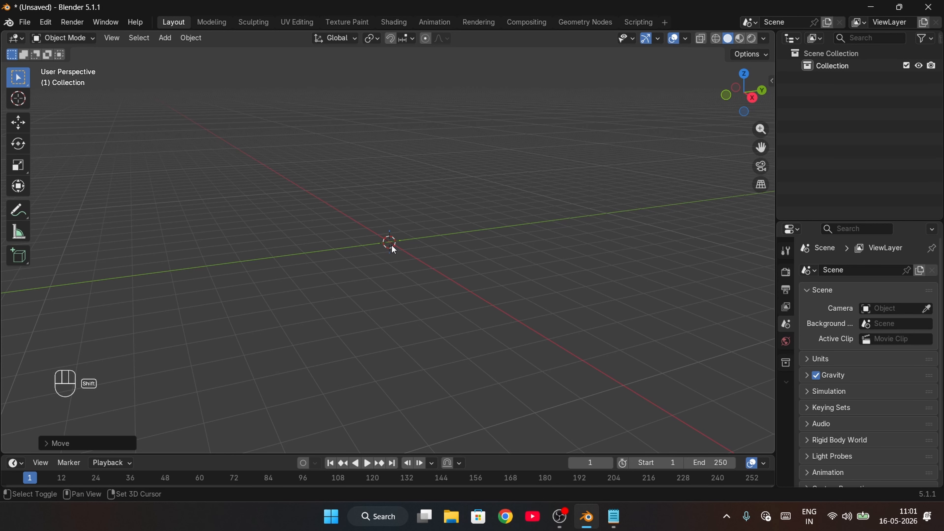
{"action": "key", "text": "shift+s"}
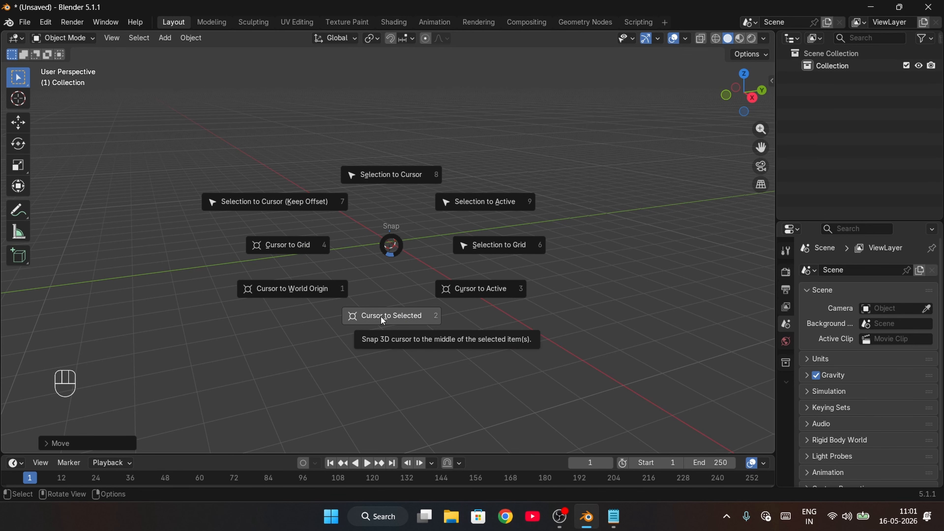
{"action": "left_click", "coordinate": [295, 290]}
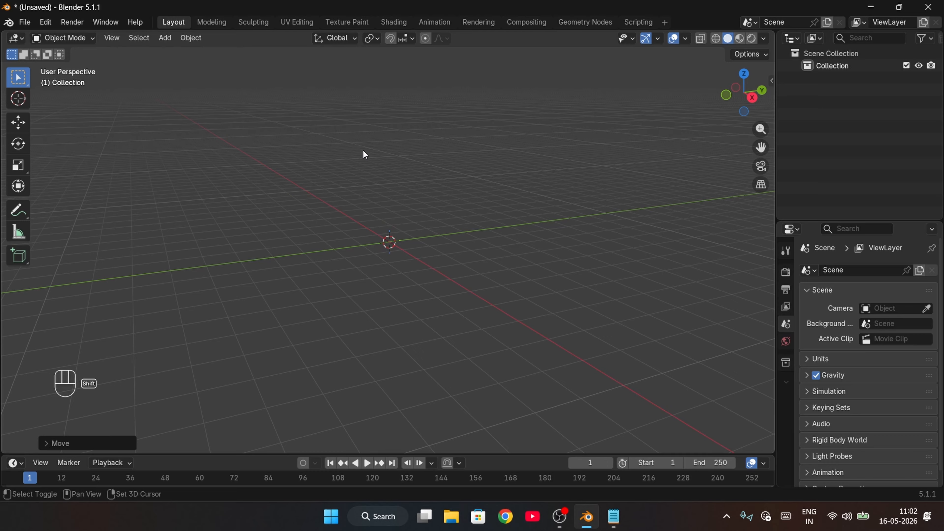
Add a mesh cube at the world origin and move it along the global X axis to about -19.8 m.
{"action": "key", "text": "shift+a"}
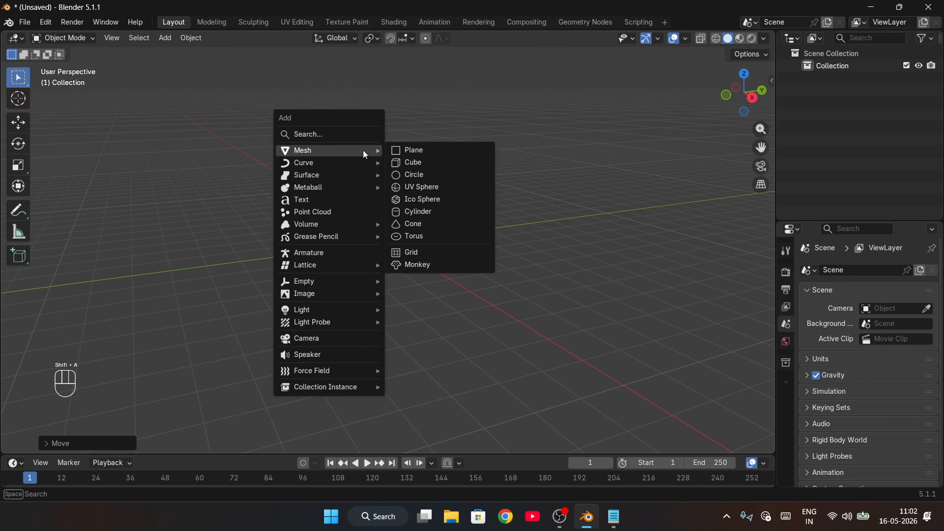
{"action": "left_click", "coordinate": [405, 163]}
{"action": "key", "text": "g"}
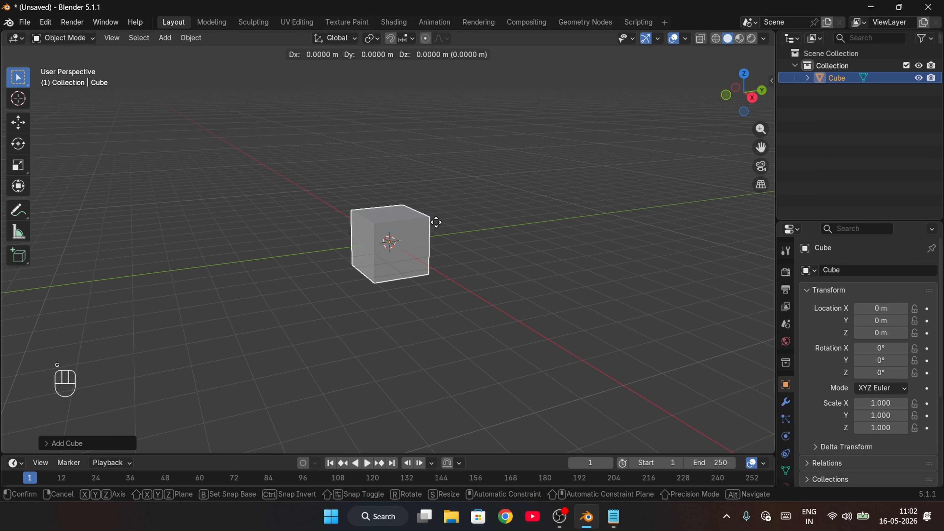
{"action": "key", "text": "x"}
{"action": "left_click", "coordinate": [307, 150]}
{"action": "middle_click_drag", "start_coordinate": [308, 149], "coordinate": [326, 292]}
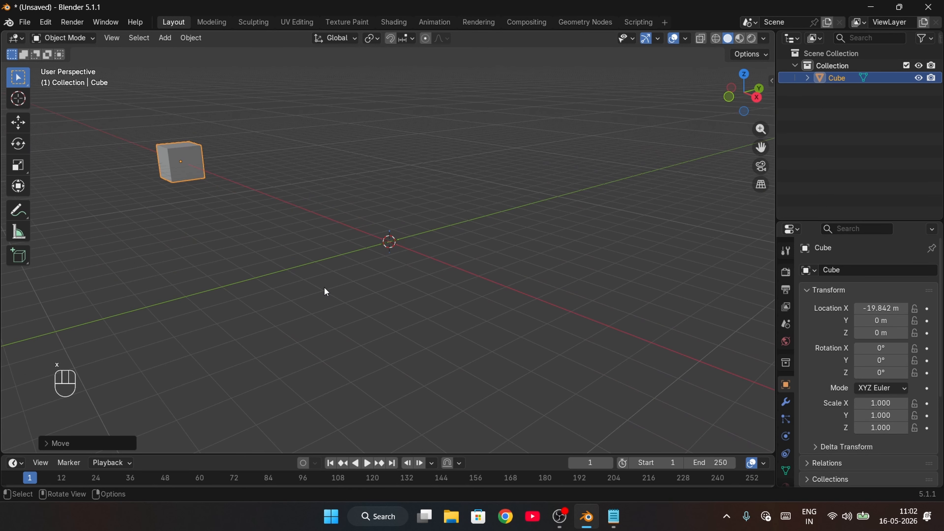
Snap the 3D cursor to the selected cube, and return it to the world origin.
{"action": "middle_click_drag", "start_coordinate": [250, 268], "coordinate": [430, 344]}
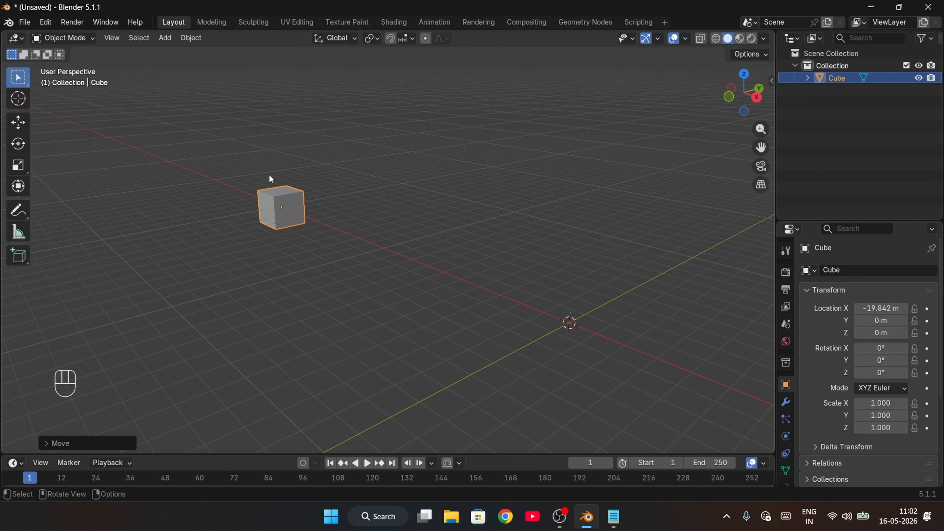
{"action": "left_click_drag", "start_coordinate": [229, 153], "coordinate": [324, 228]}
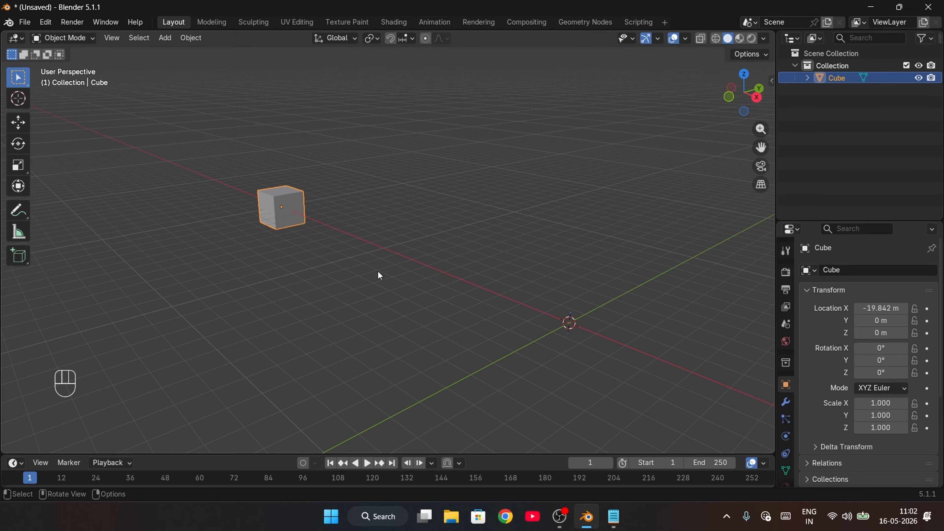
{"action": "left_click_drag", "start_coordinate": [215, 104], "coordinate": [305, 220]}
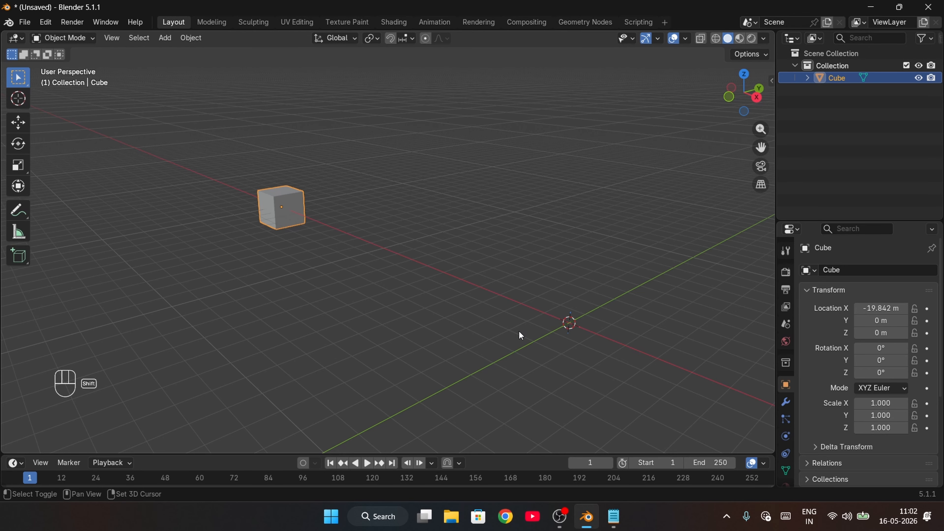
{"action": "key", "text": "shift+s"}
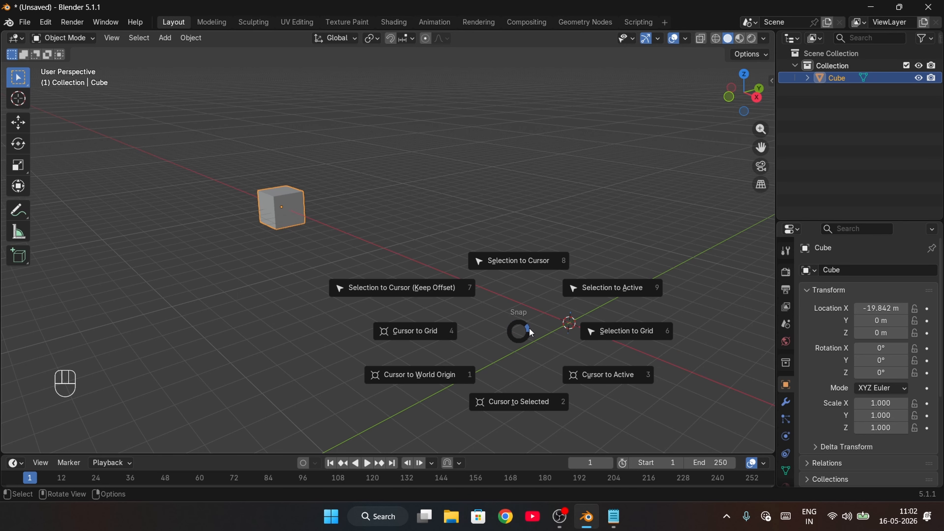
{"action": "left_click", "coordinate": [510, 406]}
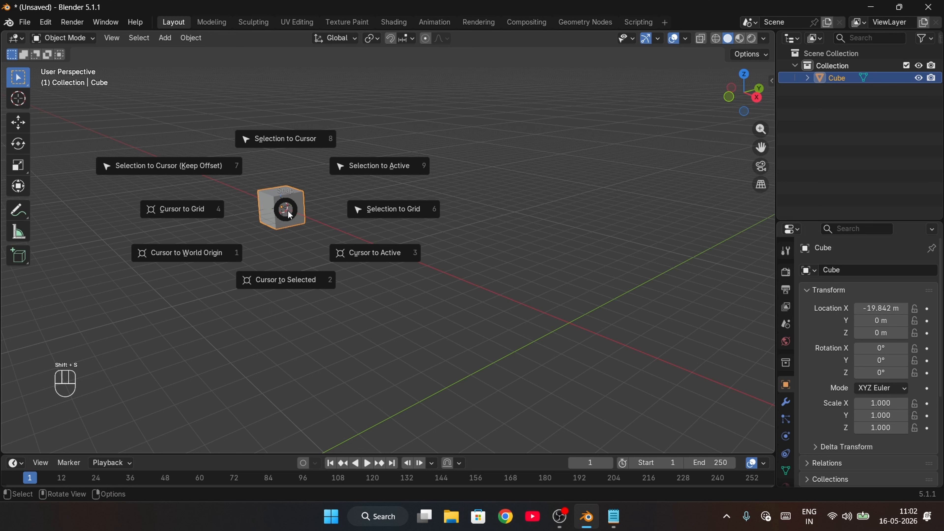
{"action": "left_click", "coordinate": [202, 259]}
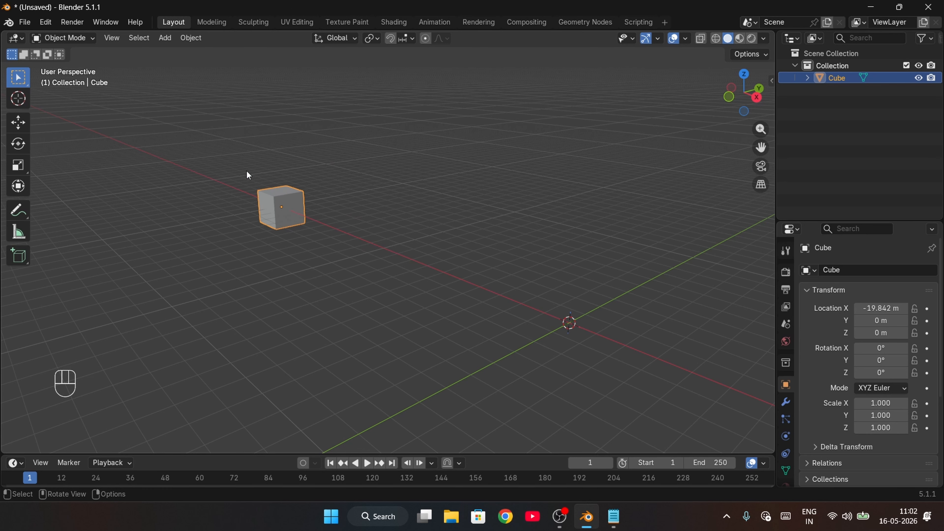
Snap the selected cube to the 3D cursor at the world origin.
{"action": "left_click", "coordinate": [305, 236]}
{"action": "left_click_drag", "start_coordinate": [236, 150], "coordinate": [331, 244]}
{"action": "key", "text": "shift+s"}
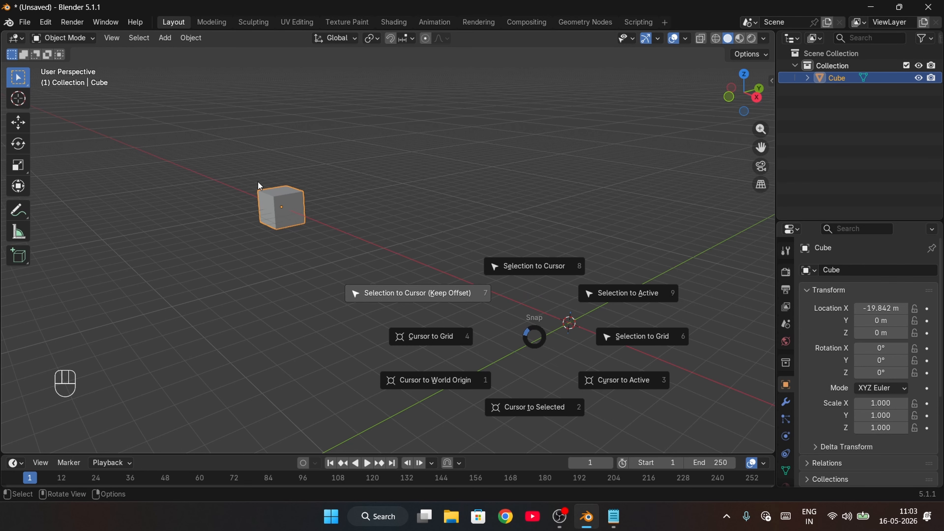
{"action": "left_click", "coordinate": [540, 264]}
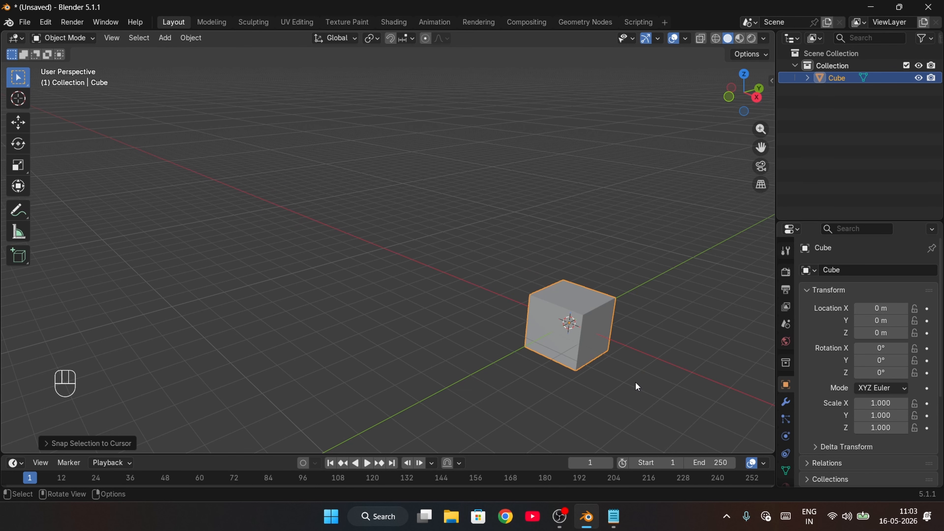
{"action": "middle_click_drag", "start_coordinate": [635, 381], "coordinate": [493, 392]}
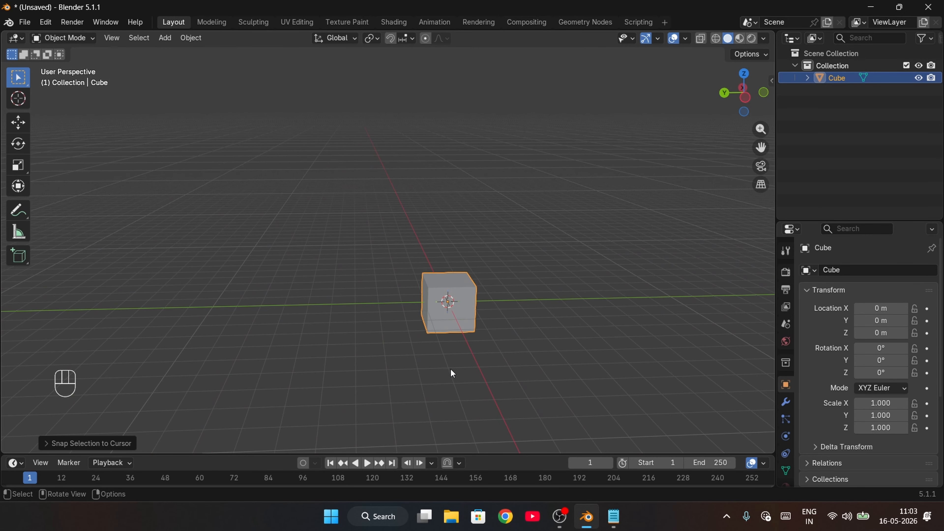
{"action": "middle_click_drag", "start_coordinate": [450, 369], "coordinate": [475, 360]}
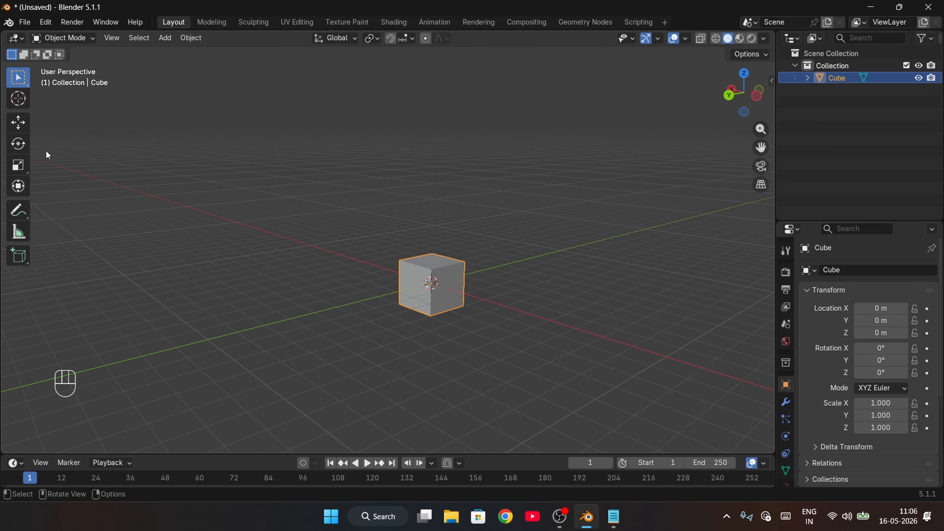
Use the mode selector to switch the cube into Edit Mode twice, returning to Object Mode each time.
{"action": "left_click", "coordinate": [68, 36]}
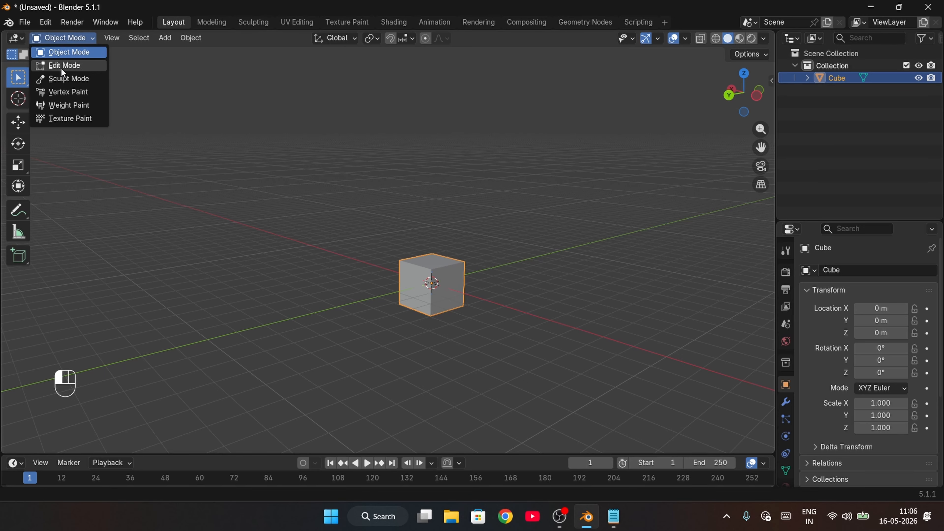
{"action": "left_click", "coordinate": [77, 67]}
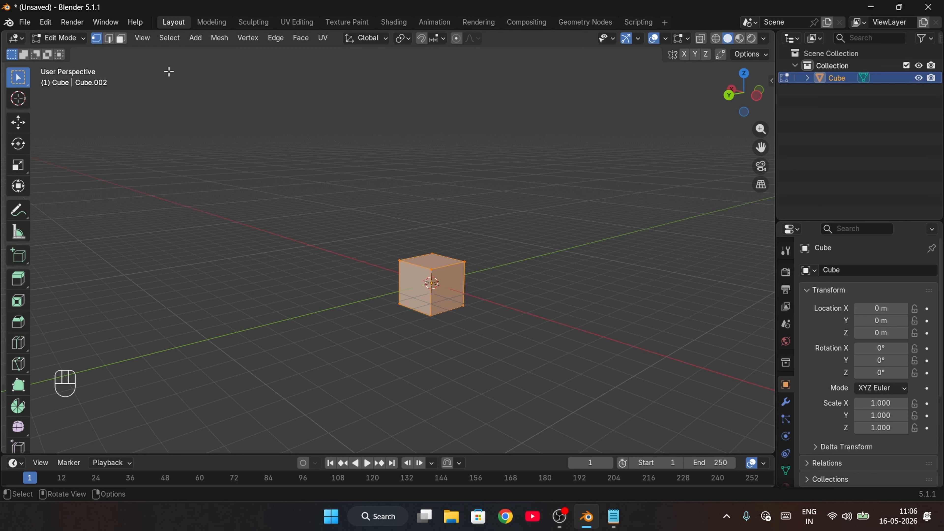
{"action": "left_click", "coordinate": [59, 38]}
{"action": "left_click", "coordinate": [64, 54]}
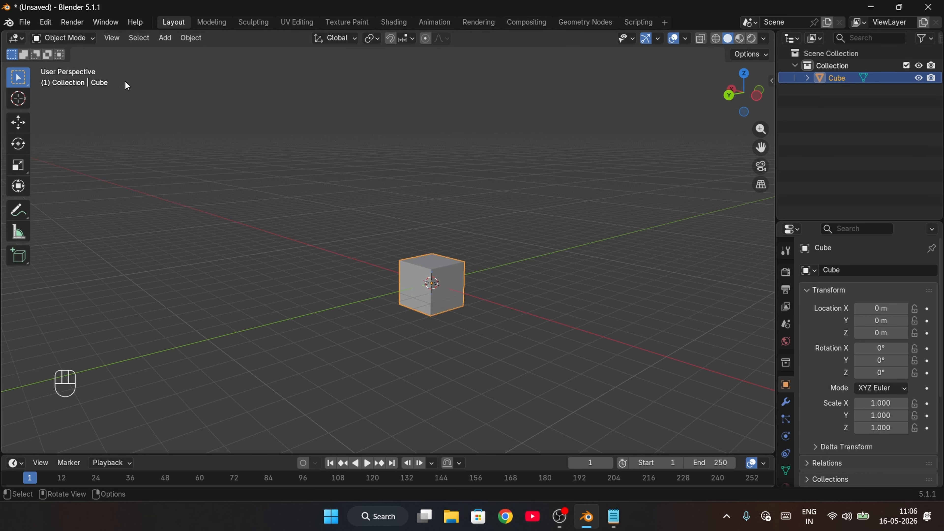
{"action": "left_click", "coordinate": [59, 39]}
{"action": "left_click", "coordinate": [64, 65]}
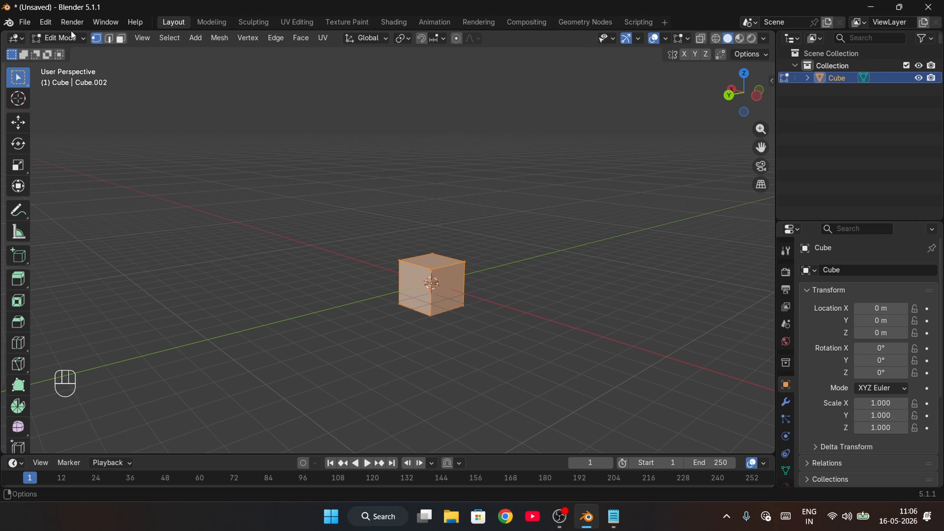
{"action": "left_click", "coordinate": [67, 38]}
{"action": "left_click", "coordinate": [66, 52]}
{"action": "left_click", "coordinate": [60, 37]}
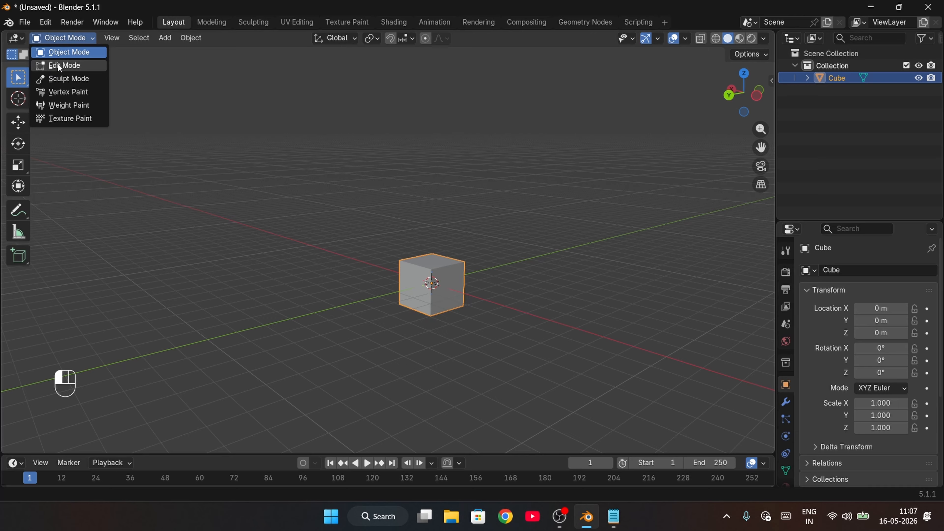
{"action": "left_click", "coordinate": [61, 54]}
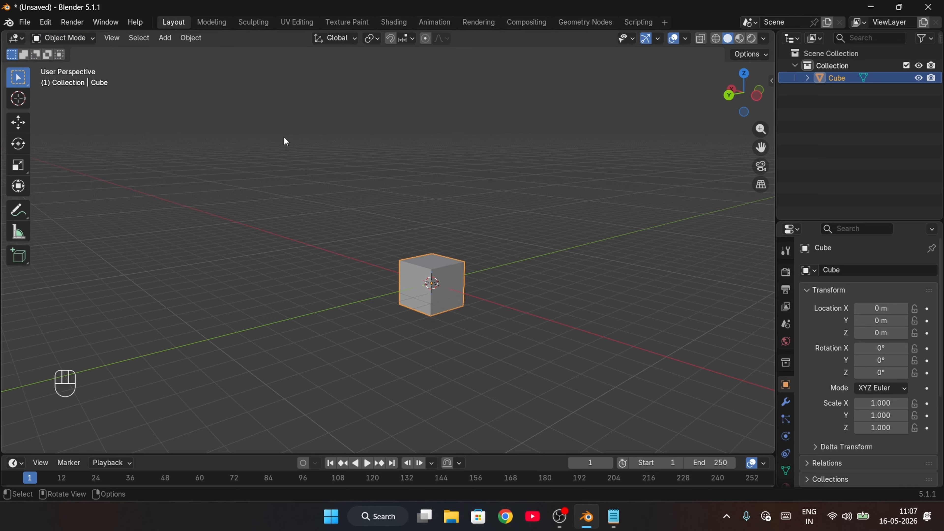
Toggle the cube quickly between Edit Mode and Object Mode several times, finishing in Object Mode.
{"action": "key", "text": "Tab"}
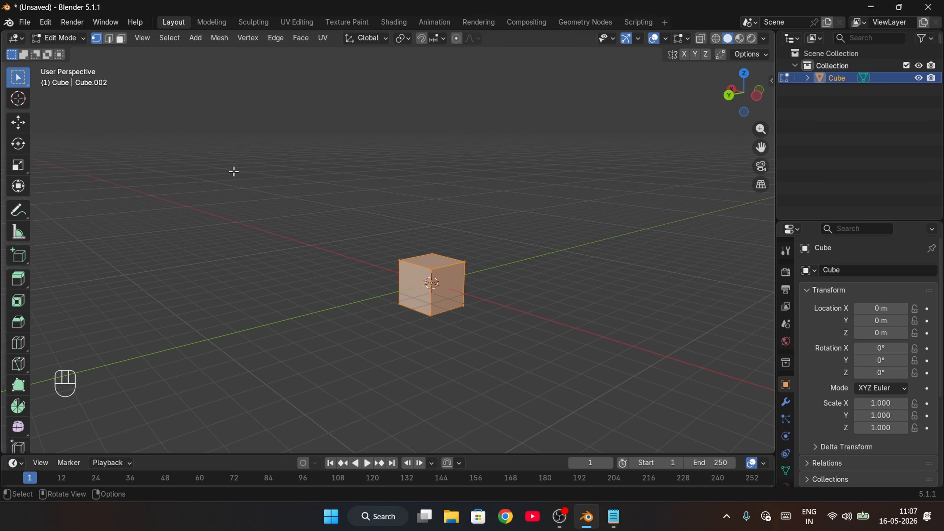
{"action": "key", "text": "Tab"}
{"action": "key", "text": "Tab"}
{"action": "key", "text": "Tab"}
{"action": "key", "text": "Tab"}
{"action": "key", "text": "Tab"}
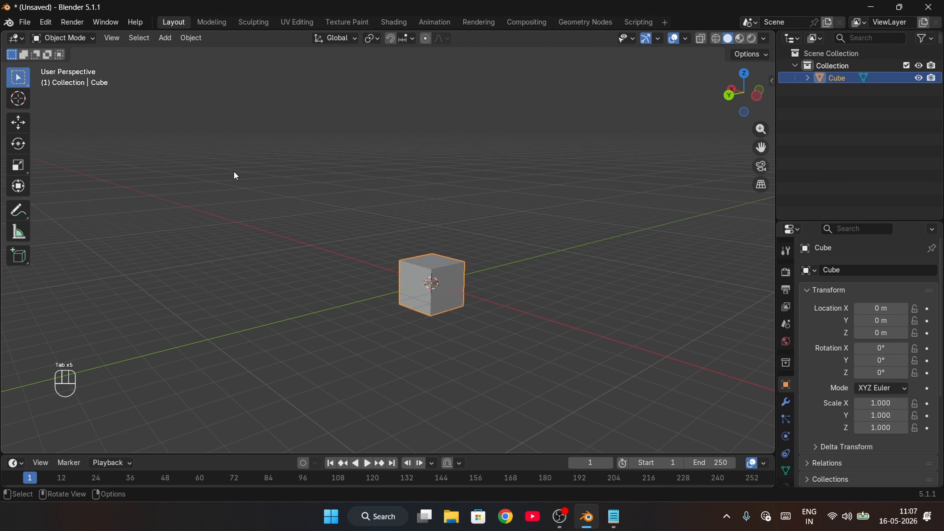
Switch back and forth between the Modeling and Layout workspaces, finishing in Layout.
{"action": "left_click", "coordinate": [208, 24]}
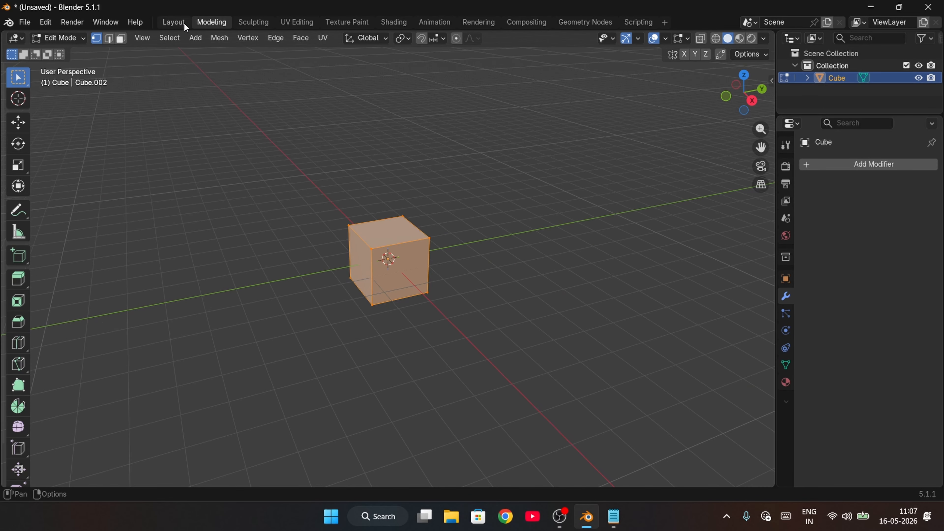
{"action": "left_click", "coordinate": [173, 22]}
{"action": "left_click", "coordinate": [202, 22]}
{"action": "left_click", "coordinate": [176, 23]}
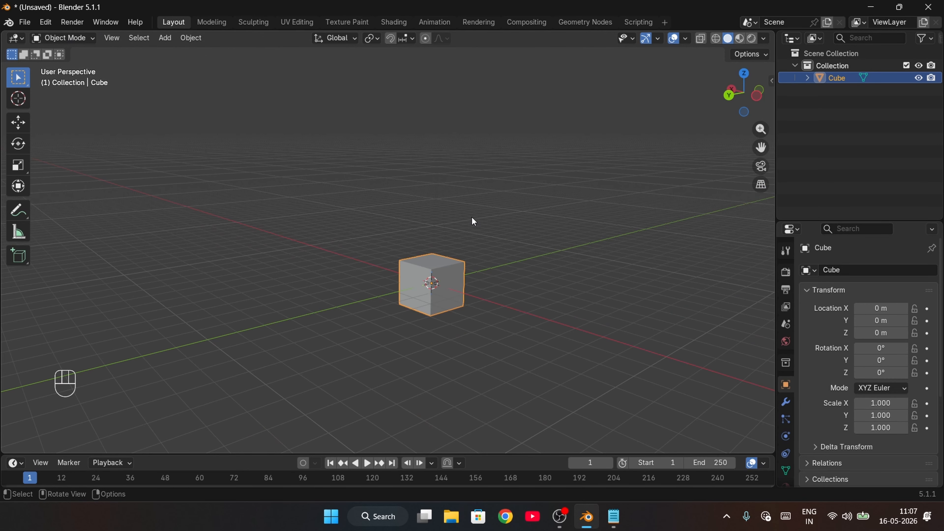
Enter Edit Mode on the cube, deselect all its geometry and frame its corner vertices up close.
{"action": "key", "text": "Tab"}
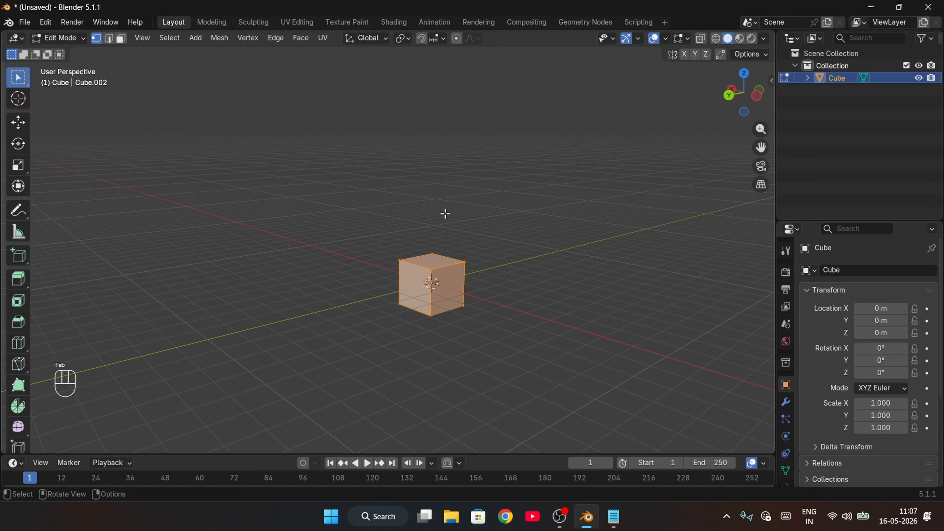
{"action": "left_click", "coordinate": [409, 202]}
{"action": "middle_click_drag", "start_coordinate": [412, 206], "coordinate": [425, 255]}
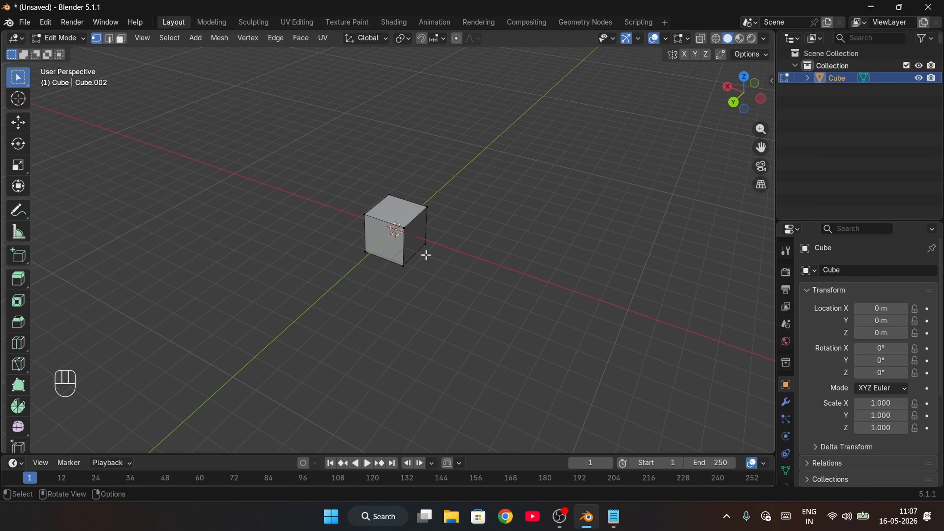
{"action": "scroll", "coordinate": [409, 215], "scroll_direction": "up", "scroll_amount": 5}
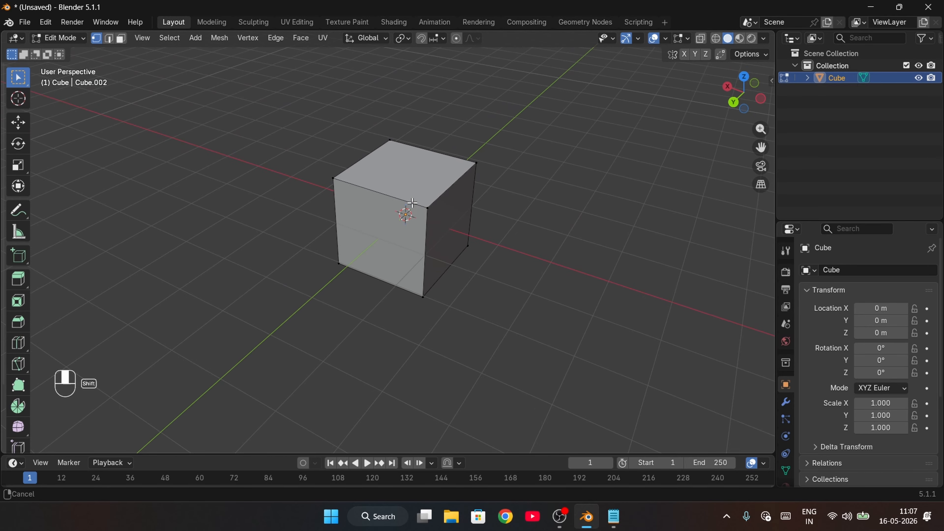
{"action": "middle_click_drag", "start_coordinate": [406, 205], "coordinate": [421, 310], "text": "shift"}
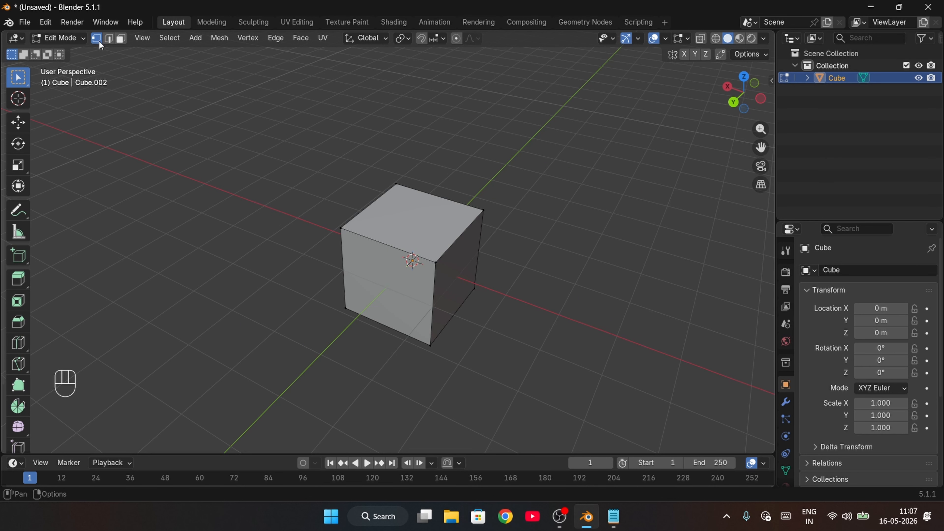
{"action": "middle_click_drag", "start_coordinate": [226, 145], "coordinate": [296, 300]}
{"action": "middle_click_drag", "start_coordinate": [285, 335], "coordinate": [434, 251], "text": "shift"}
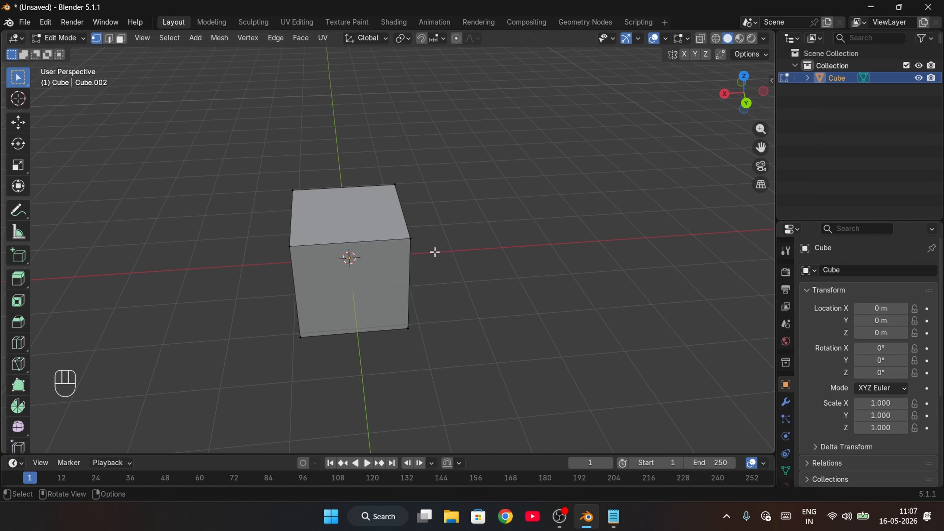
Box-select individual corner vertices of the cube one after another in vertex select mode.
{"action": "left_click_drag", "start_coordinate": [398, 223], "coordinate": [426, 253]}
{"action": "left_click_drag", "start_coordinate": [385, 171], "coordinate": [420, 204]}
{"action": "left_click_drag", "start_coordinate": [281, 176], "coordinate": [303, 261]}
{"action": "left_click_drag", "start_coordinate": [286, 324], "coordinate": [323, 360]}
Change to edge select mode and select several of the cube's edges one at a time.
{"action": "left_click", "coordinate": [108, 38]}
{"action": "mouse_move", "coordinate": [327, 169]}
{"action": "left_mouse_down"}
{"action": "mouse_move", "coordinate": [355, 202]}
{"action": "mouse_move", "coordinate": [417, 214]}
{"action": "left_mouse_up"}
{"action": "left_click", "coordinate": [353, 237]}
{"action": "left_click_drag", "start_coordinate": [283, 207], "coordinate": [303, 227]}
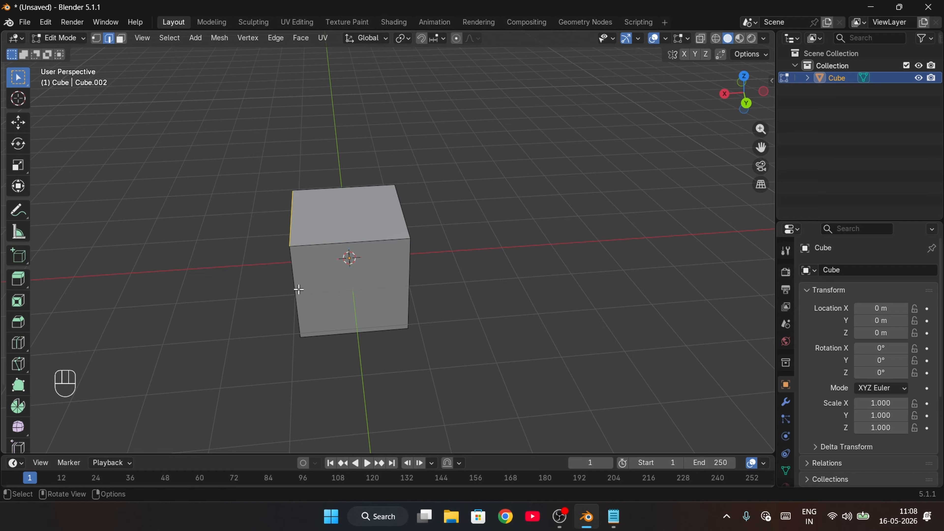
{"action": "left_click_drag", "start_coordinate": [287, 276], "coordinate": [311, 294]}
Change to face select mode and select the cube's front, top and side faces one at a time.
{"action": "left_click", "coordinate": [121, 38]}
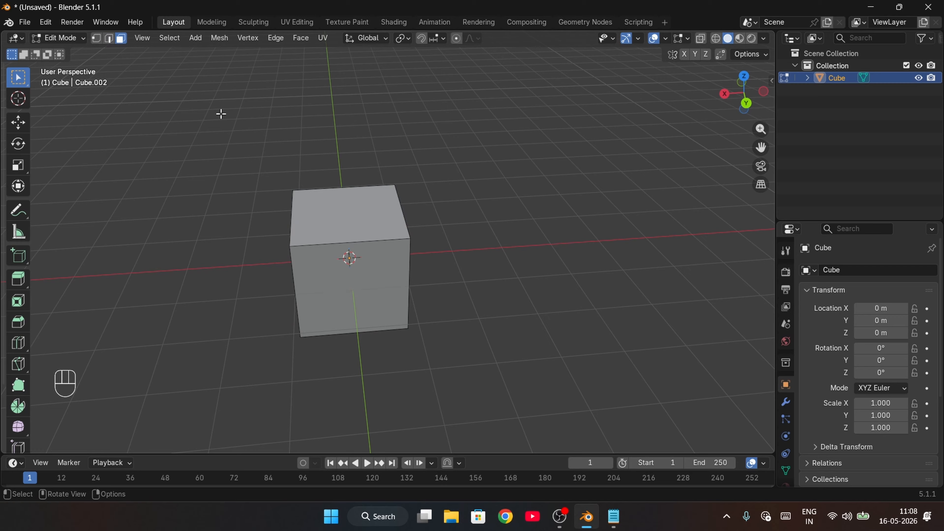
{"action": "left_click", "coordinate": [341, 266]}
{"action": "left_click", "coordinate": [336, 212]}
{"action": "middle_click_drag", "start_coordinate": [495, 296], "coordinate": [548, 347]}
{"action": "left_click", "coordinate": [567, 371]}
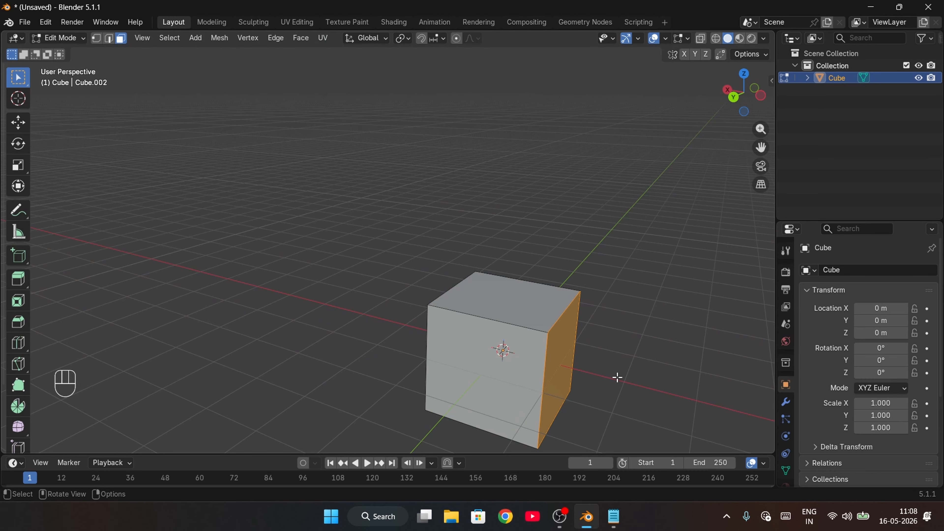
Return to vertex select mode and select upper corner vertices of the cube one at a time.
{"action": "middle_click_drag", "start_coordinate": [617, 379], "coordinate": [553, 335]}
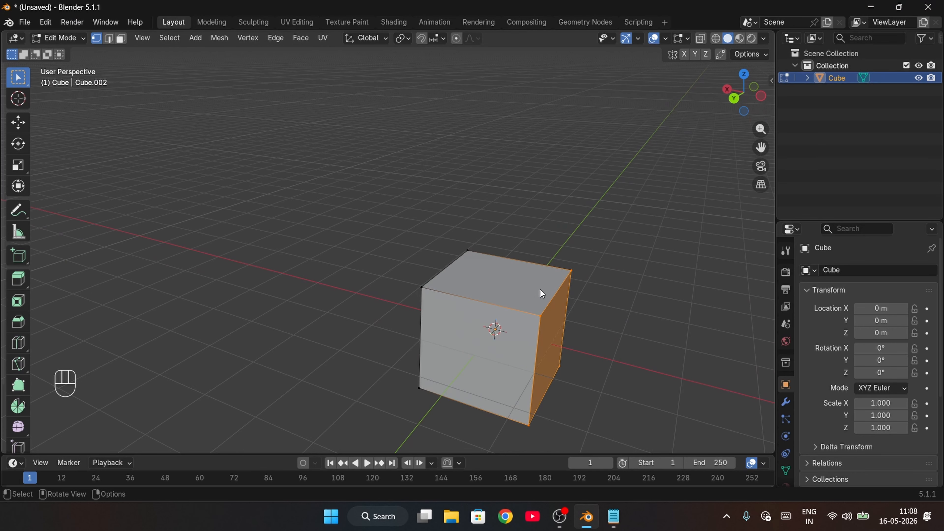
{"action": "left_click", "coordinate": [422, 288]}
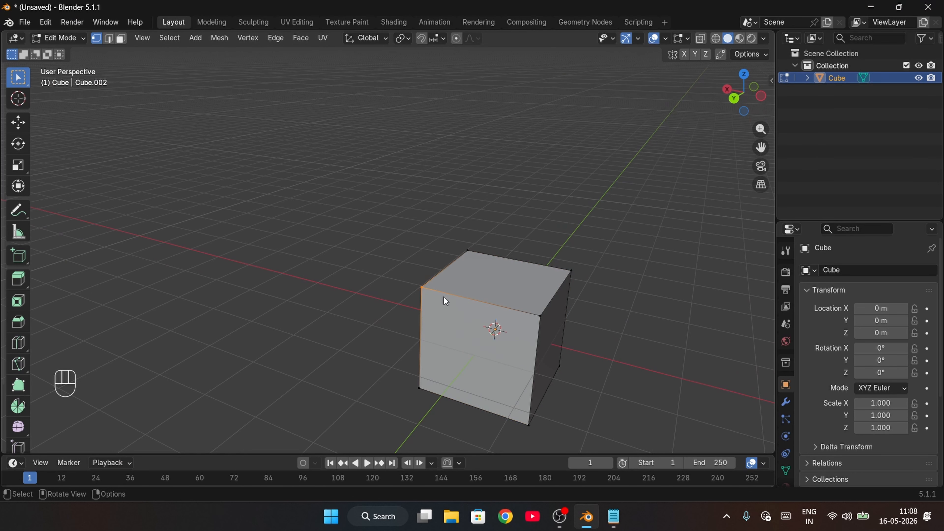
{"action": "left_click_drag", "start_coordinate": [501, 248], "coordinate": [594, 330]}
{"action": "middle_click_drag", "start_coordinate": [614, 325], "coordinate": [454, 268], "text": "shift"}
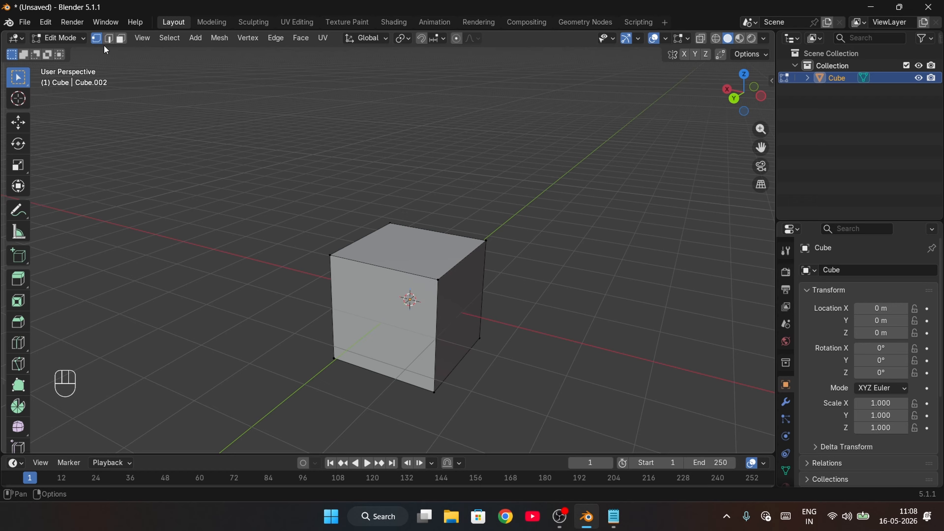
Move the cube's top vertex at the negative X, negative Y corner outward and upward to form a long spike.
{"action": "left_click", "coordinate": [509, 267]}
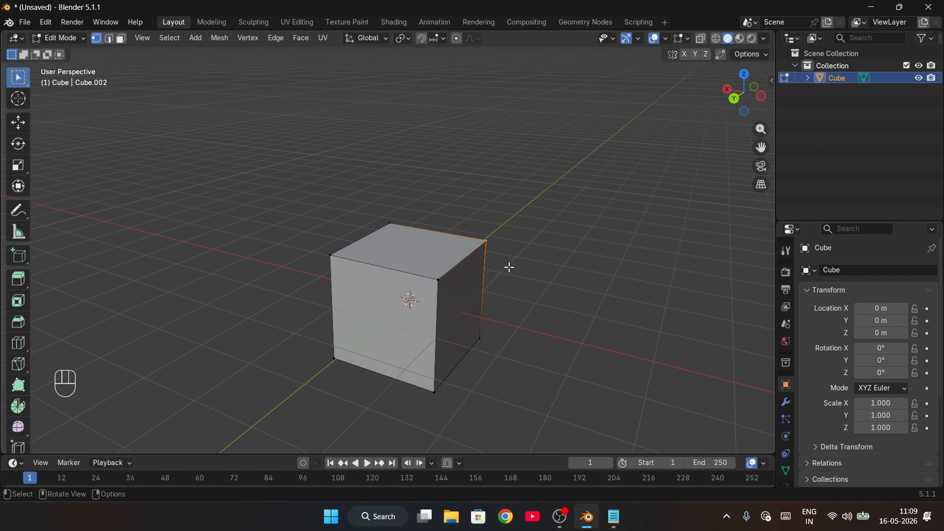
{"action": "key", "text": "g"}
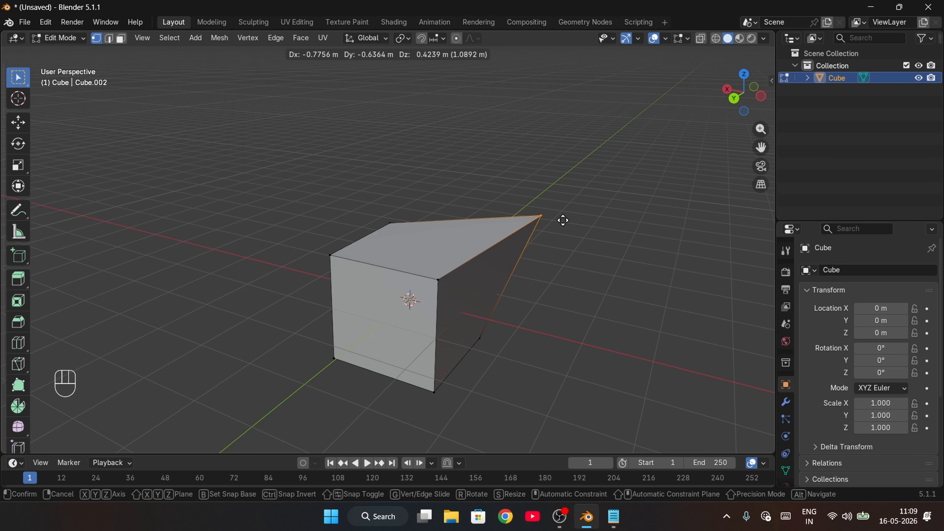
{"action": "left_click", "coordinate": [646, 154]}
{"action": "middle_click_drag", "start_coordinate": [630, 179], "coordinate": [616, 228]}
In edge select mode, select the cube's vertical edge at the positive X, positive Y corner and move it outward along positive X.
{"action": "left_click", "coordinate": [109, 39]}
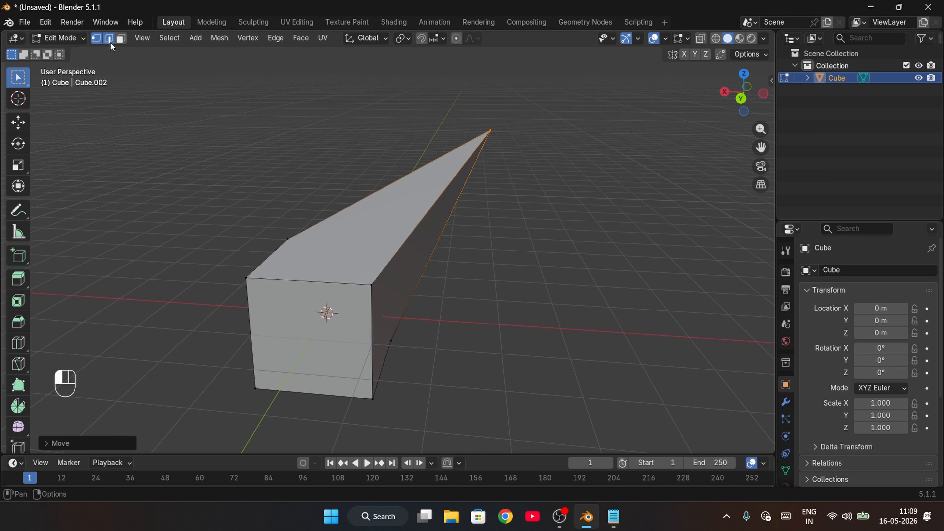
{"action": "middle_click_drag", "start_coordinate": [165, 221], "coordinate": [402, 191], "text": "shift"}
{"action": "left_click_drag", "start_coordinate": [345, 245], "coordinate": [385, 282]}
{"action": "key", "text": "g"}
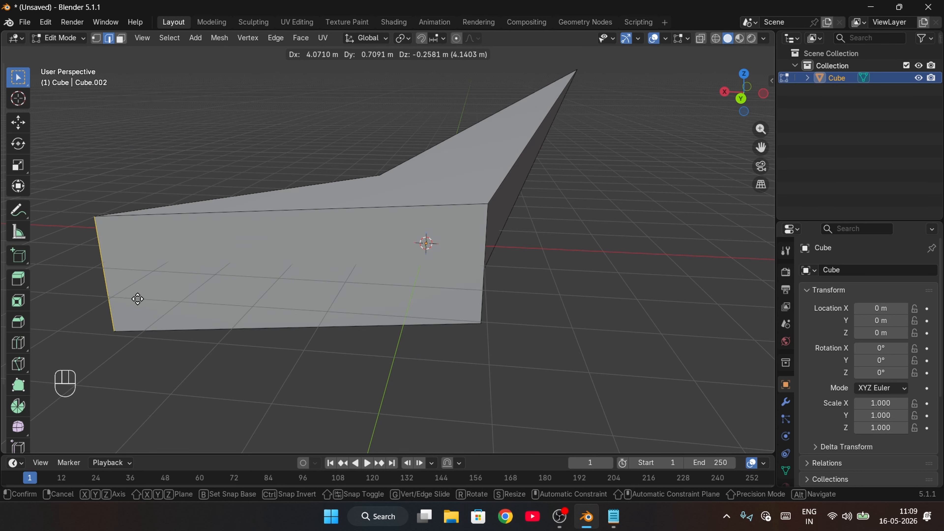
{"action": "left_click", "coordinate": [184, 296]}
In face select mode, move the stretched positive Y face toward negative X and positive Y, and scale it up.
{"action": "key", "text": "3"}
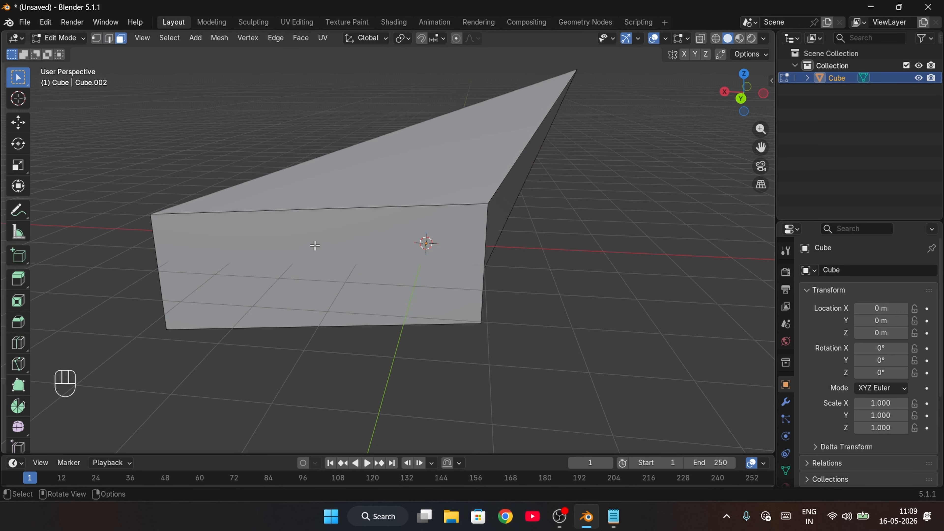
{"action": "left_click", "coordinate": [317, 256]}
{"action": "middle_click_drag", "start_coordinate": [169, 110], "coordinate": [231, 128]}
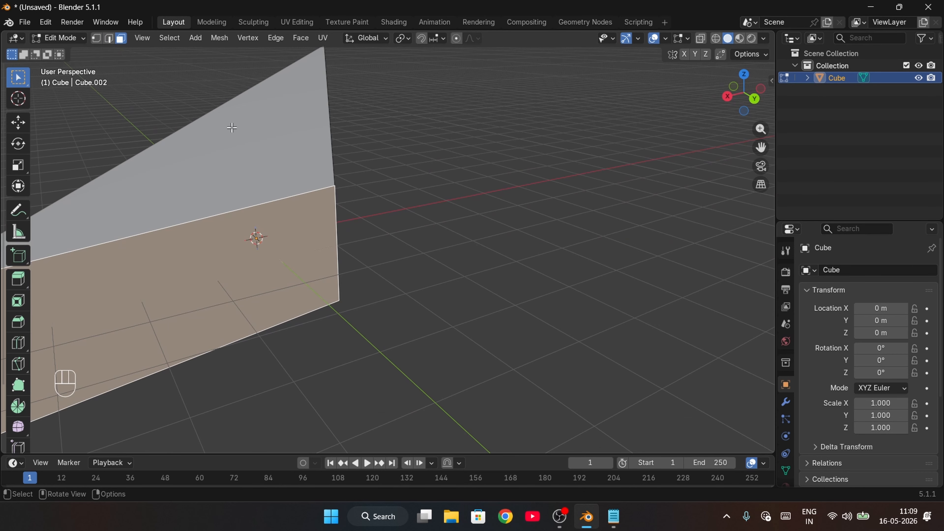
{"action": "key", "text": "g"}
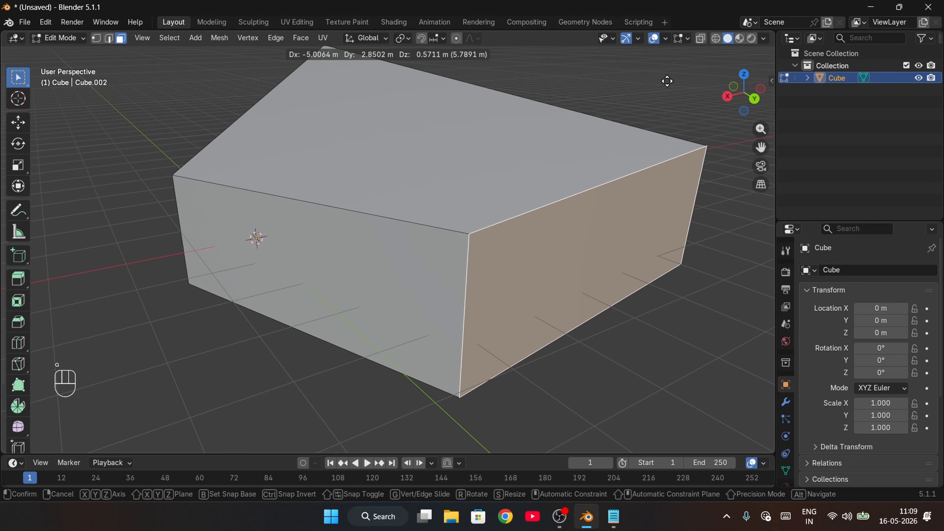
{"action": "left_click", "coordinate": [628, 66]}
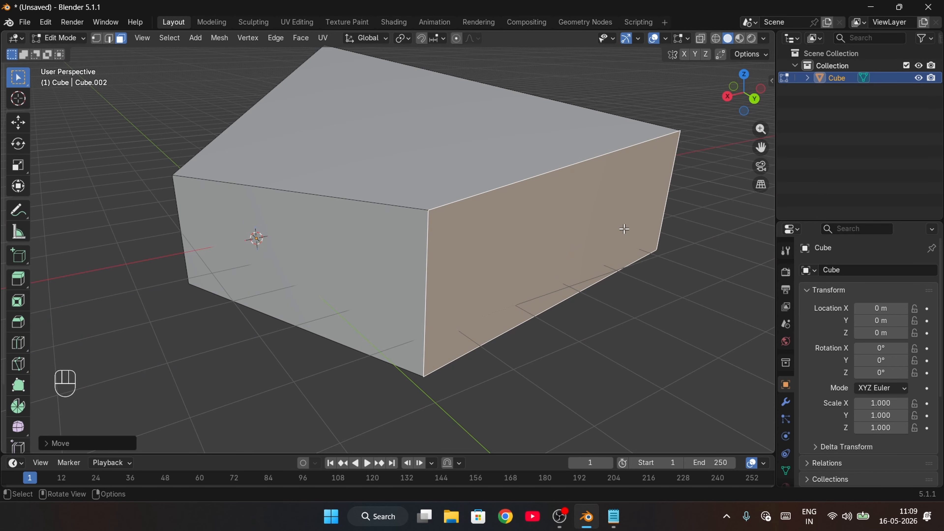
{"action": "key", "text": "s"}
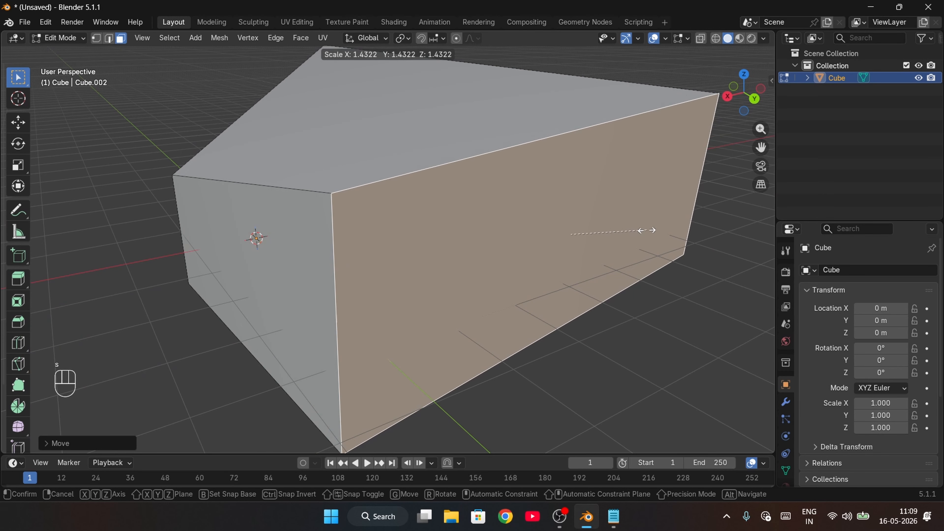
{"action": "left_click", "coordinate": [647, 232]}
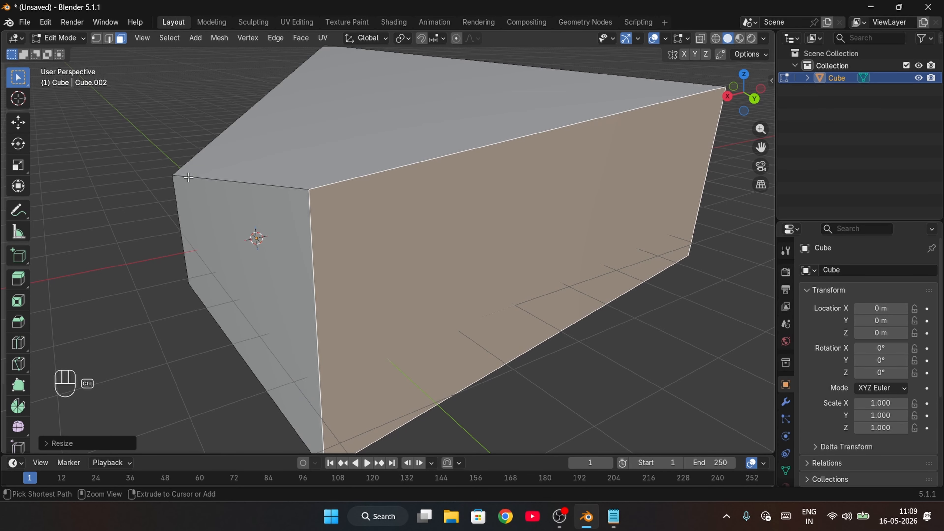
Undo the face scaling and the face, edge and vertex moves to restore the original cube.
{"action": "key", "text": "ctrl+z"}
{"action": "key", "text": "ctrl+z"}
{"action": "key", "text": "ctrl+z"}
{"action": "key", "text": "ctrl+z"}
{"action": "key", "text": "ctrl+z"}
{"action": "key", "text": "ctrl+z"}
{"action": "key", "text": "ctrl+z"}
{"action": "key", "text": "ctrl+z"}
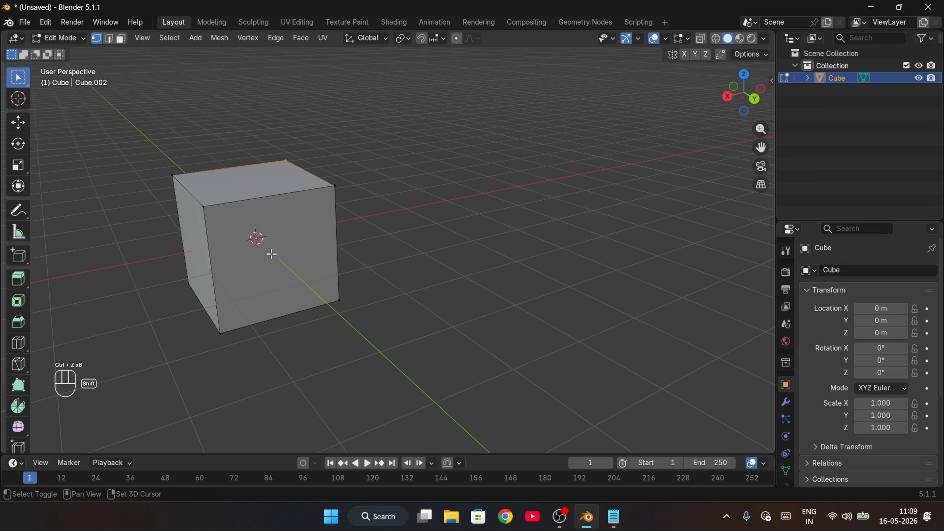
Select the cube's top rear corner vertex and activate the Move, Rotate, Scale and Transform tools in turn.
{"action": "middle_click_drag", "start_coordinate": [270, 255], "coordinate": [364, 236], "text": "shift"}
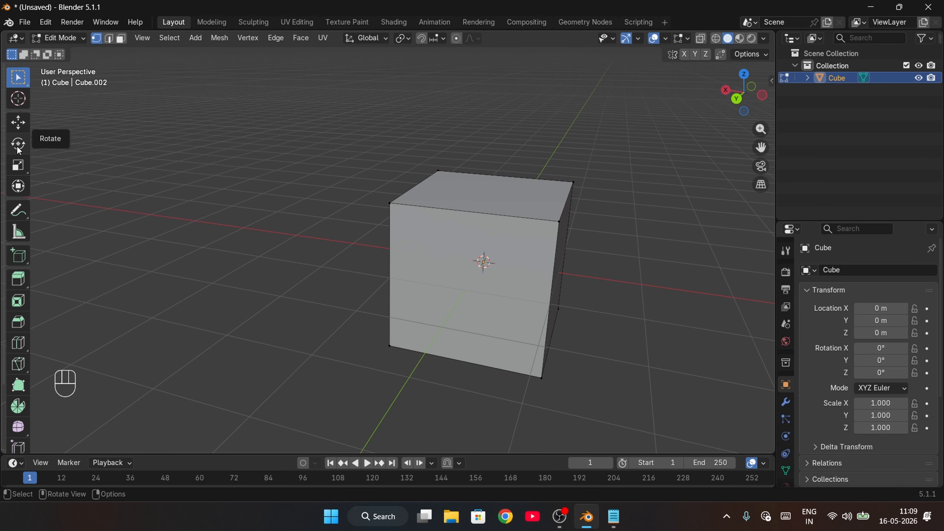
{"action": "left_click_drag", "start_coordinate": [541, 154], "coordinate": [604, 212]}
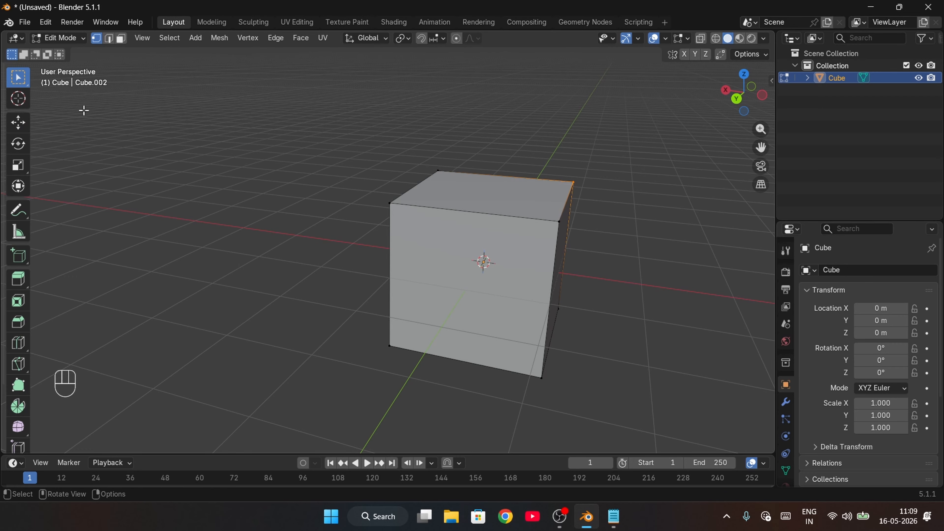
{"action": "left_click", "coordinate": [25, 126]}
{"action": "left_click", "coordinate": [18, 144]}
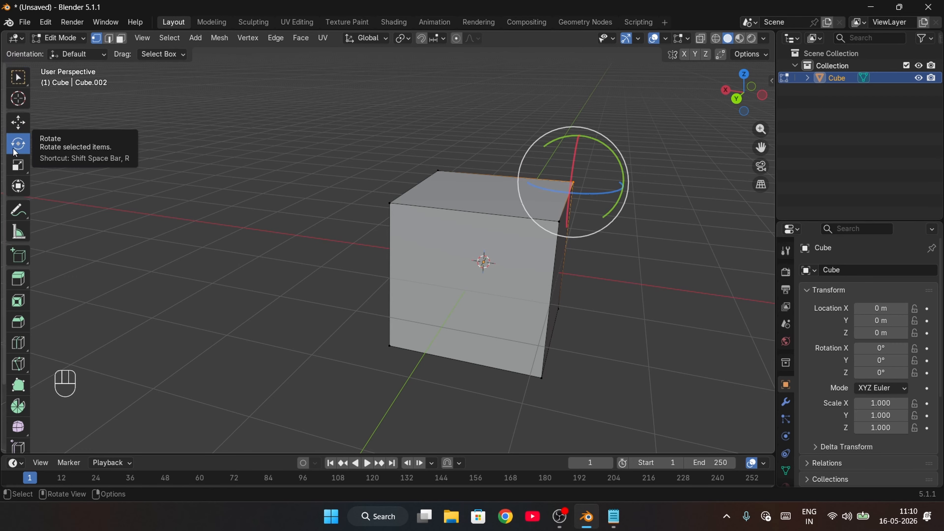
{"action": "left_click", "coordinate": [18, 165]}
{"action": "left_click", "coordinate": [21, 188]}
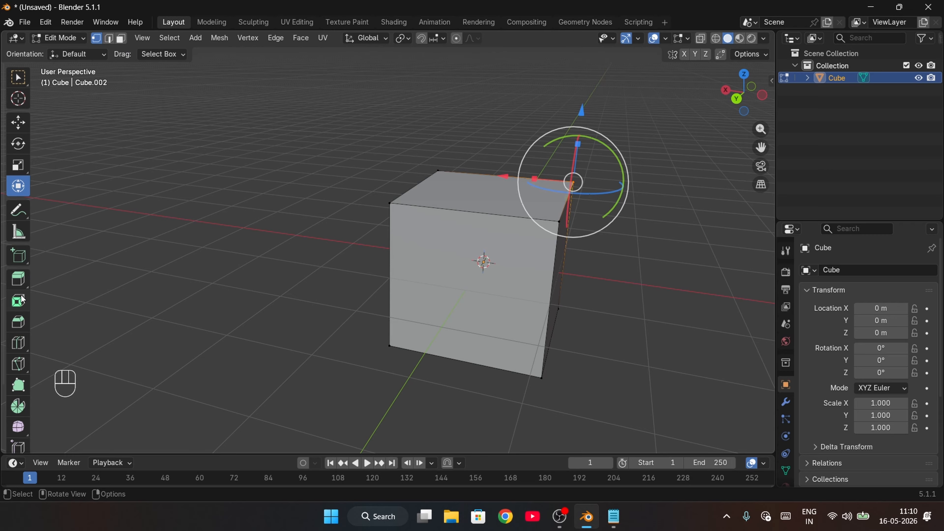
In face select mode, extrude the cube's top face upward by about one cube height using the Extrude Region tool.
{"action": "left_click", "coordinate": [122, 38]}
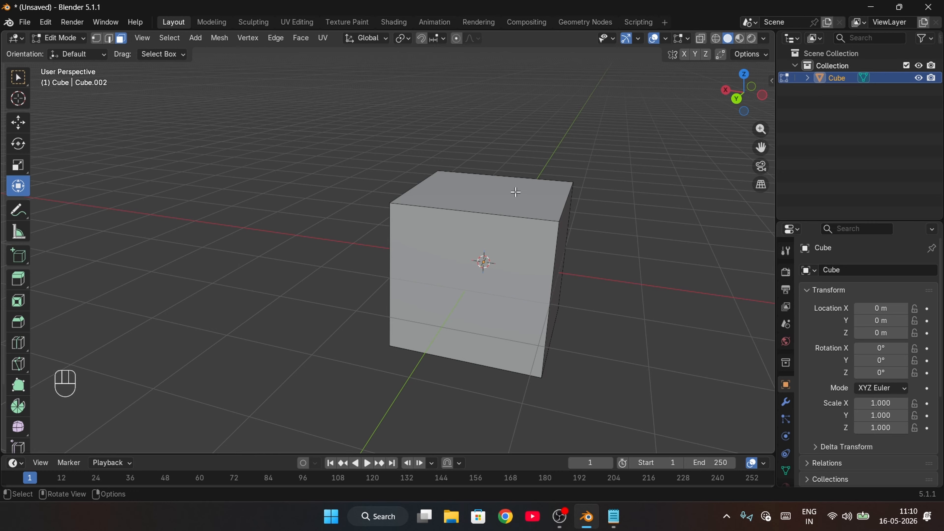
{"action": "left_click", "coordinate": [487, 189]}
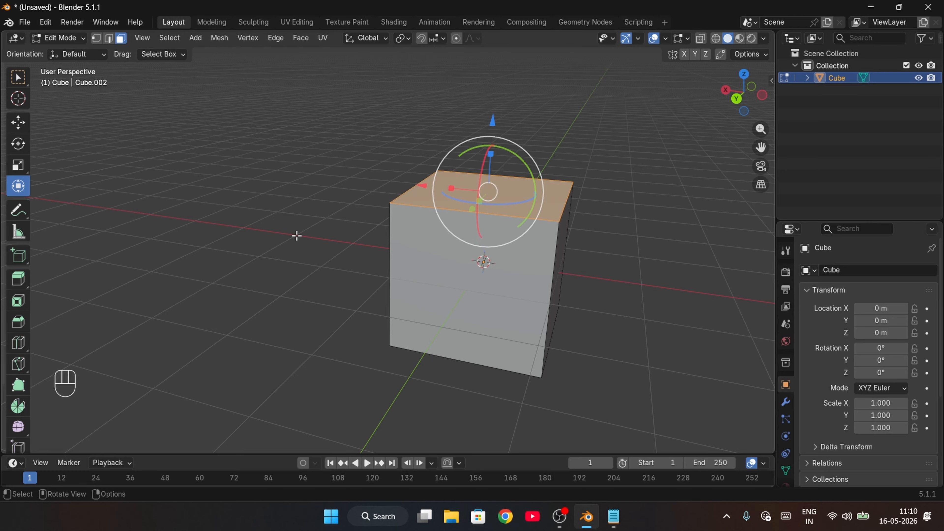
{"action": "left_click", "coordinate": [19, 77]}
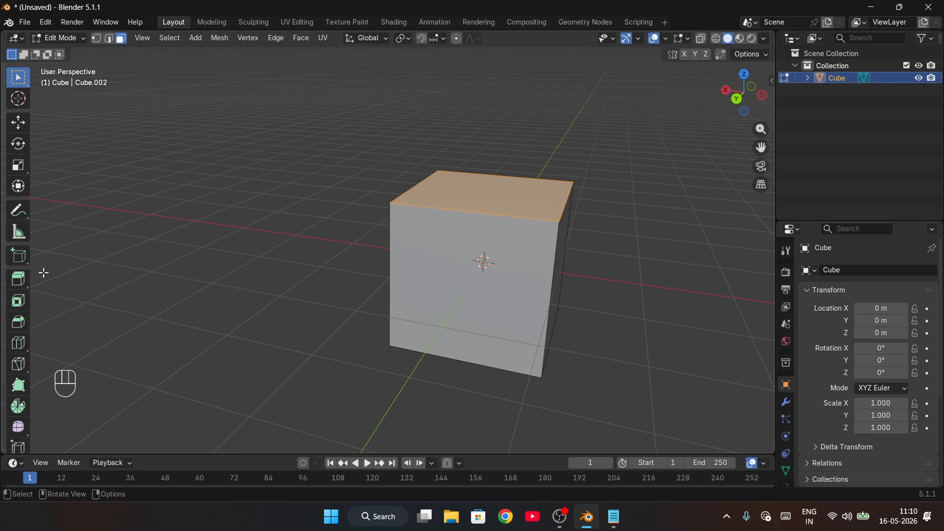
{"action": "left_click", "coordinate": [18, 281]}
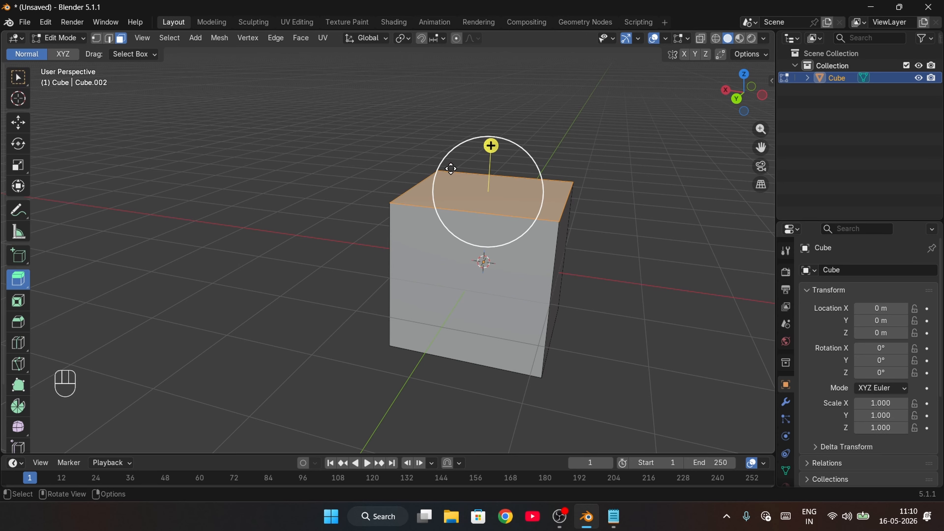
{"action": "left_click_drag", "start_coordinate": [490, 146], "coordinate": [509, 429]}
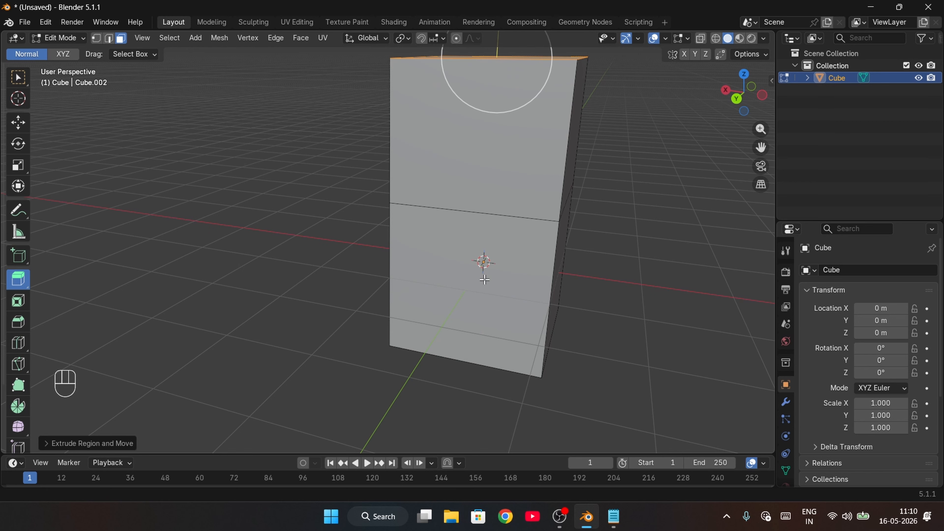
Extrude the lower negative X side face and the lower positive Y front face outward, each by about one cube width.
{"action": "middle_click_drag", "start_coordinate": [577, 227], "coordinate": [338, 349], "text": "shift"}
{"action": "left_click", "coordinate": [382, 352]}
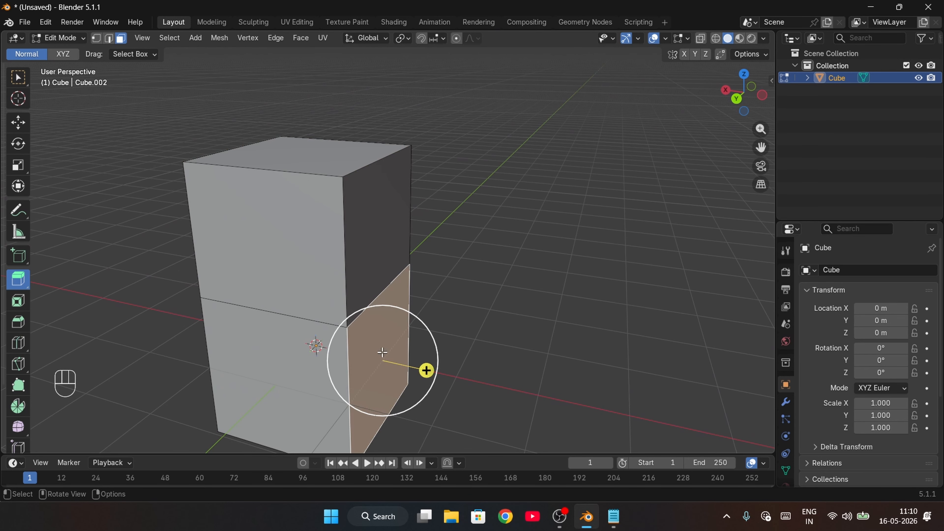
{"action": "middle_click_drag", "start_coordinate": [484, 353], "coordinate": [528, 208], "text": "shift"}
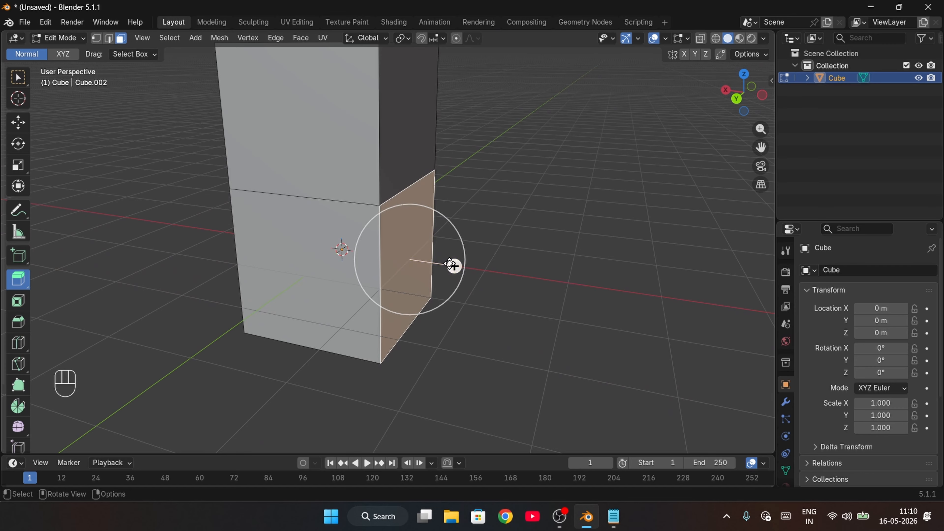
{"action": "left_click_drag", "start_coordinate": [454, 266], "coordinate": [600, 294]}
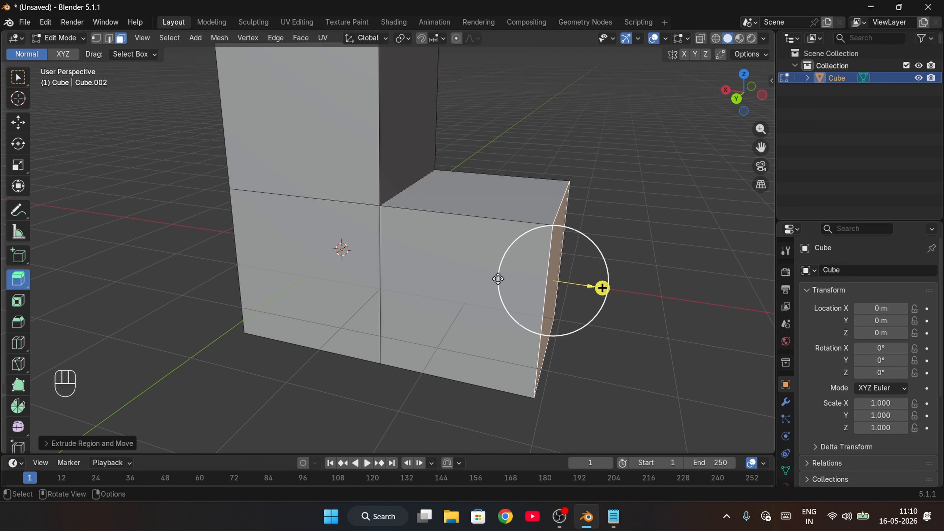
{"action": "left_click", "coordinate": [311, 274]}
{"action": "left_click_drag", "start_coordinate": [278, 293], "coordinate": [184, 384]}
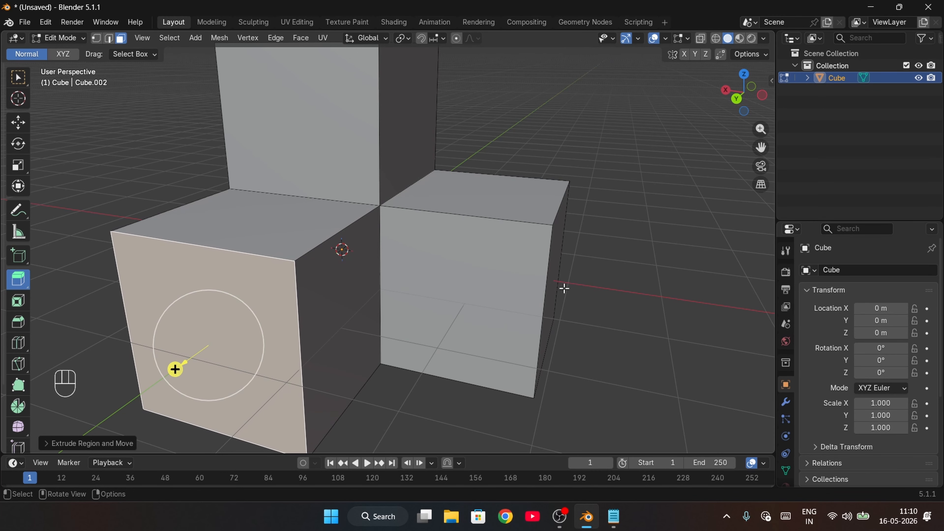
Extrude the end face of the negative X side block outward again to add a second block.
{"action": "left_click", "coordinate": [552, 279]}
{"action": "left_click_drag", "start_coordinate": [601, 290], "coordinate": [752, 310]}
{"action": "middle_click_drag", "start_coordinate": [527, 331], "coordinate": [449, 343], "text": "shift"}
{"action": "scroll", "coordinate": [527, 232], "scroll_direction": "down", "scroll_amount": 3}
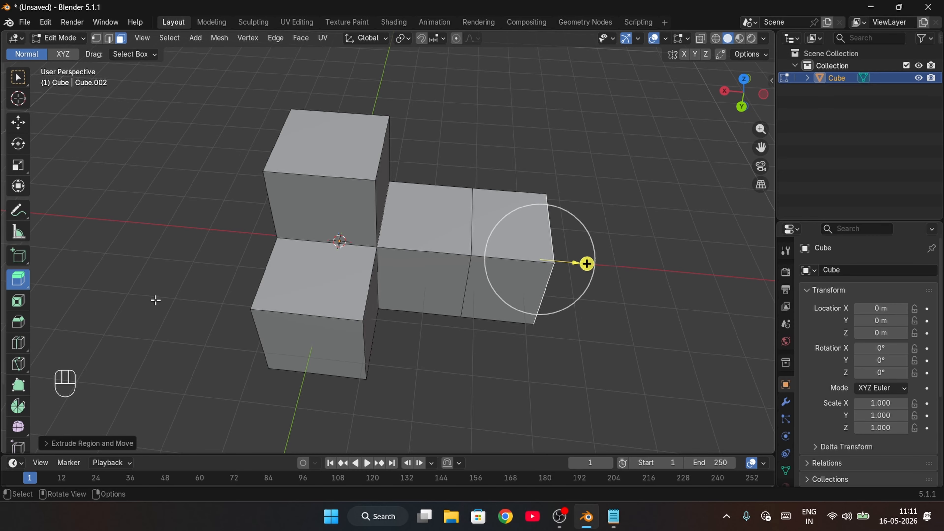
Inset the top face of the upper block with the Inset Faces tool.
{"action": "left_click", "coordinate": [349, 142]}
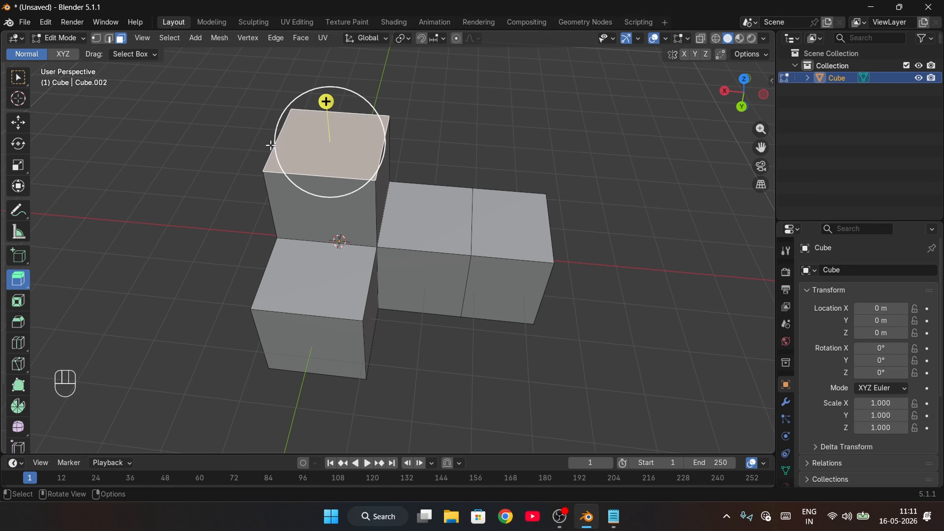
{"action": "left_click", "coordinate": [18, 303]}
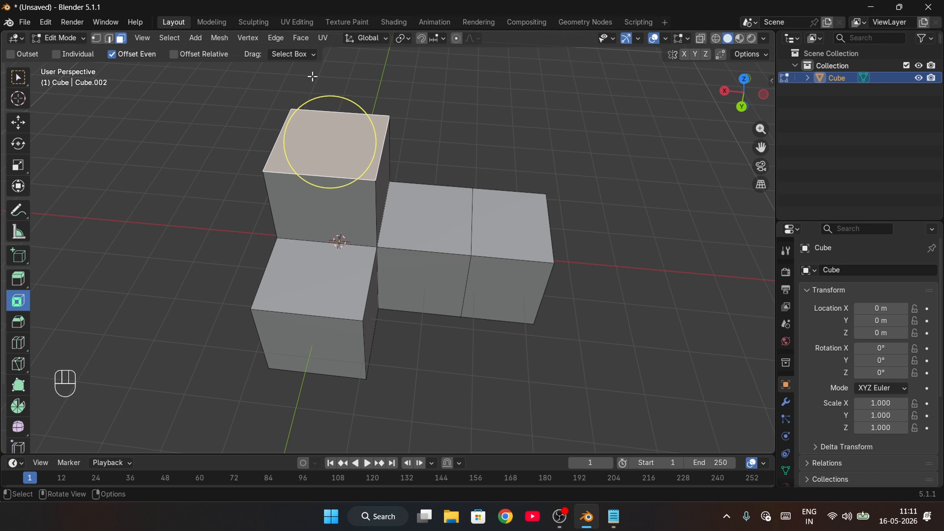
{"action": "left_click_drag", "start_coordinate": [338, 190], "coordinate": [318, 156]}
Inset the top face of the front block twice to form two nested borders, and deselect it.
{"action": "left_click", "coordinate": [315, 280]}
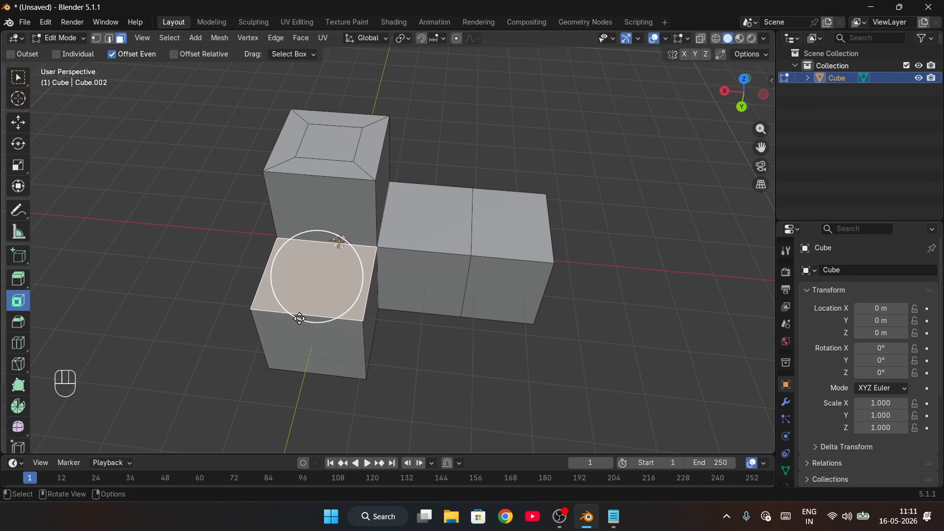
{"action": "left_click_drag", "start_coordinate": [299, 318], "coordinate": [319, 308]}
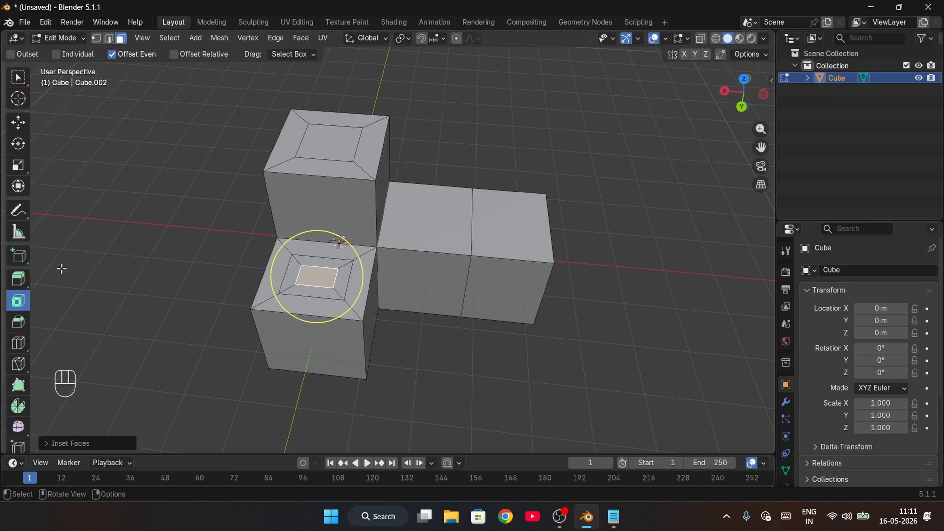
{"action": "left_click", "coordinate": [103, 262]}
Extrude the top face of the inner side block downward until it passes through the block's bottom.
{"action": "left_click", "coordinate": [18, 77]}
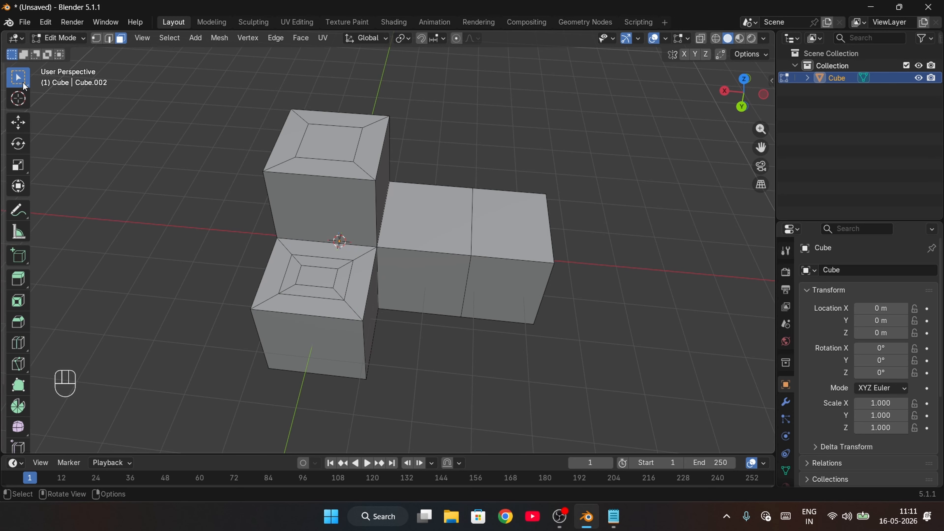
{"action": "left_click", "coordinate": [420, 212]}
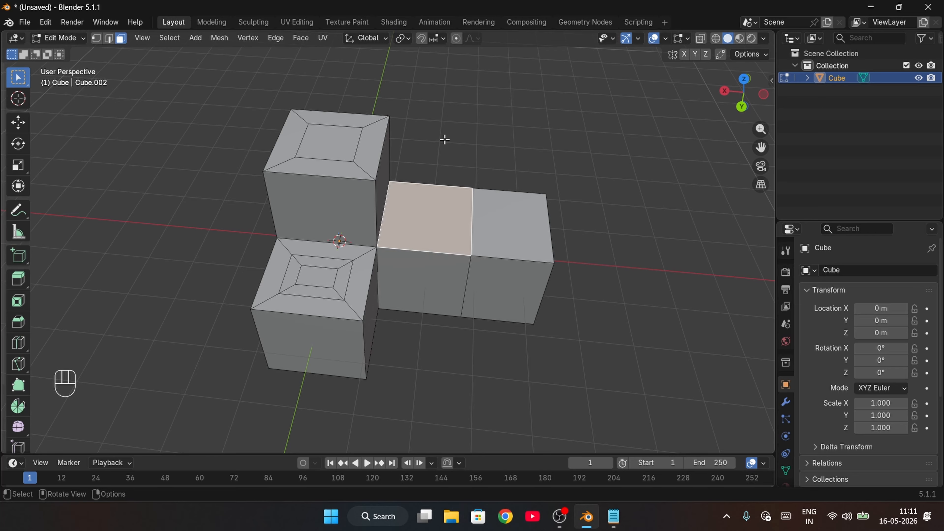
{"action": "key", "text": "e"}
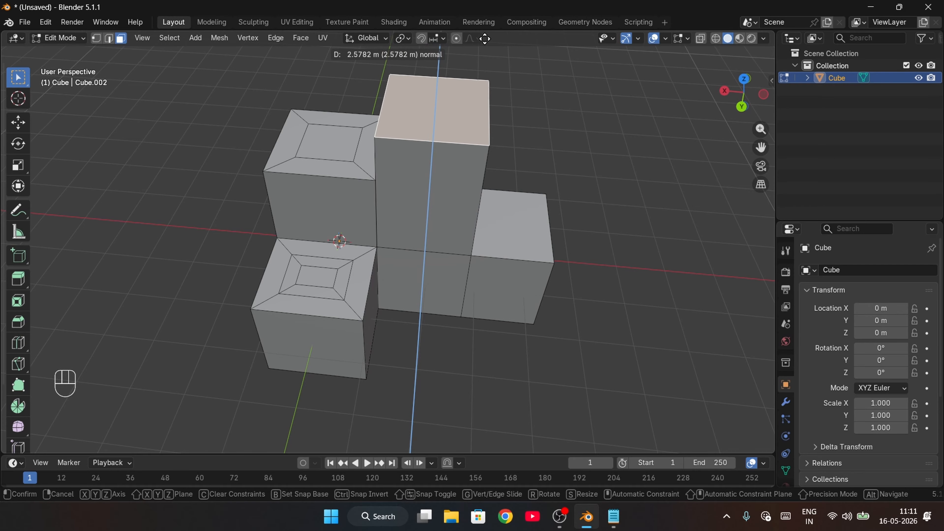
{"action": "right_click", "coordinate": [492, 256]}
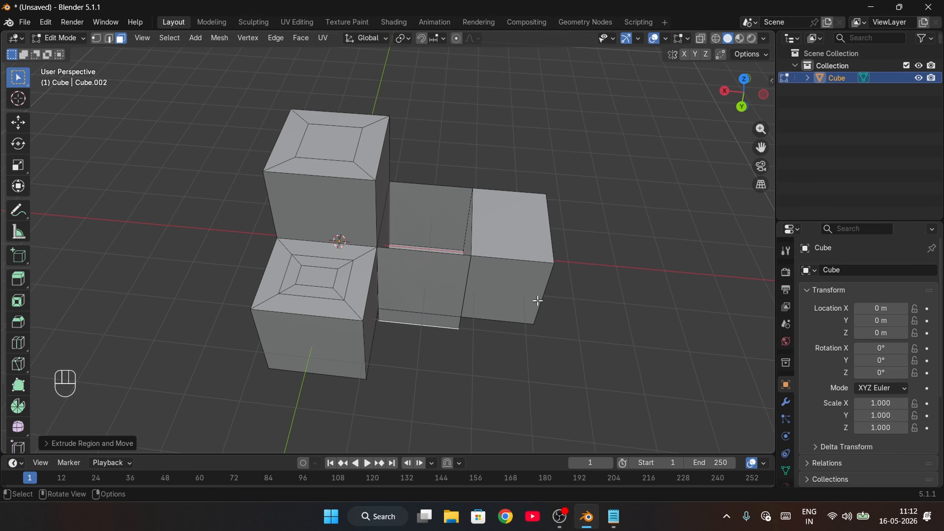
Extrude the top face of the outer side block downward into the block to form an open recess.
{"action": "middle_click_drag", "start_coordinate": [538, 300], "coordinate": [520, 293]}
{"action": "left_click", "coordinate": [520, 226]}
{"action": "key", "text": "e"}
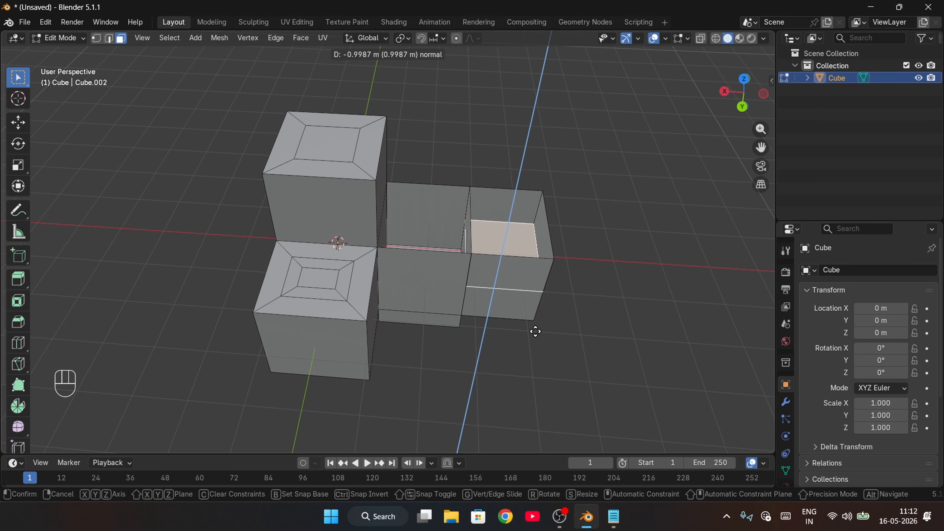
{"action": "left_click", "coordinate": [535, 341]}
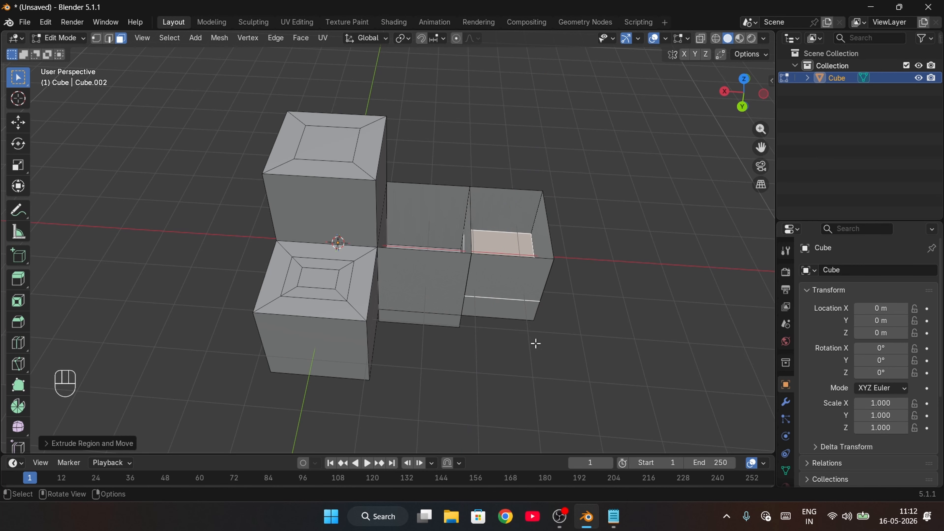
Inset the front face of the front block with Inset Faces and switch to the Extrude Region tool.
{"action": "middle_click_drag", "start_coordinate": [535, 342], "coordinate": [307, 287]}
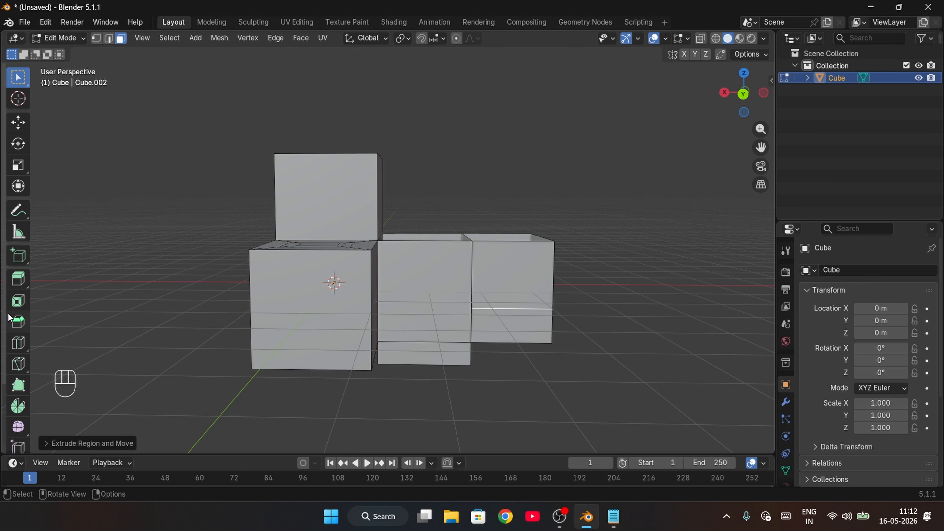
{"action": "left_click", "coordinate": [302, 304]}
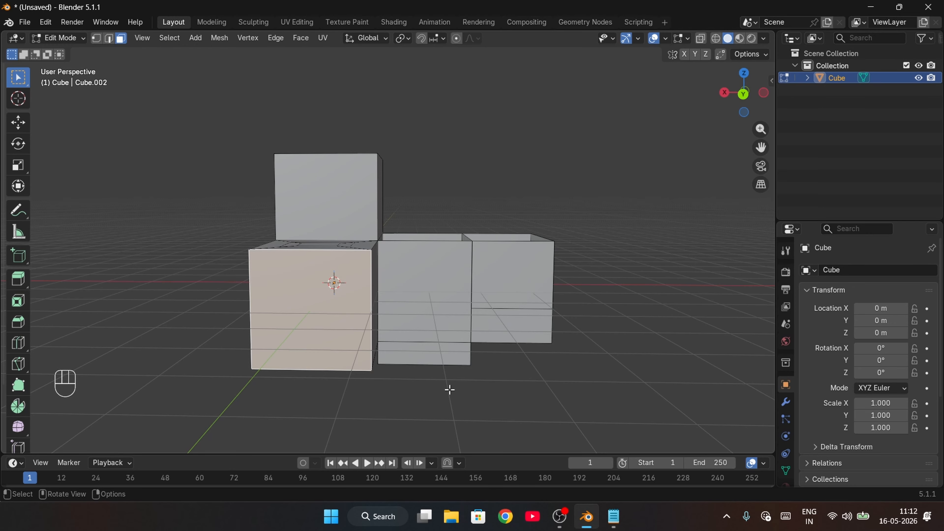
{"action": "key", "text": "i"}
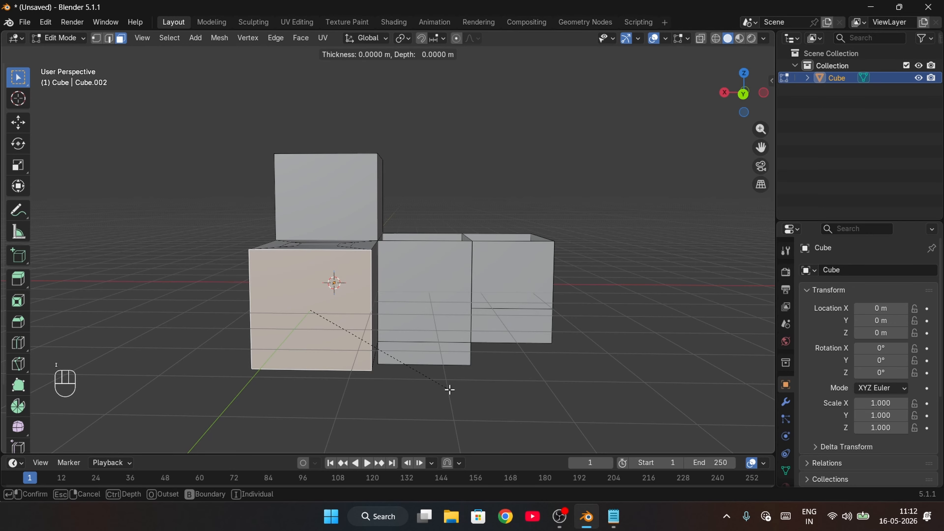
{"action": "left_click", "coordinate": [427, 375]}
{"action": "middle_click_drag", "start_coordinate": [238, 328], "coordinate": [258, 364]}
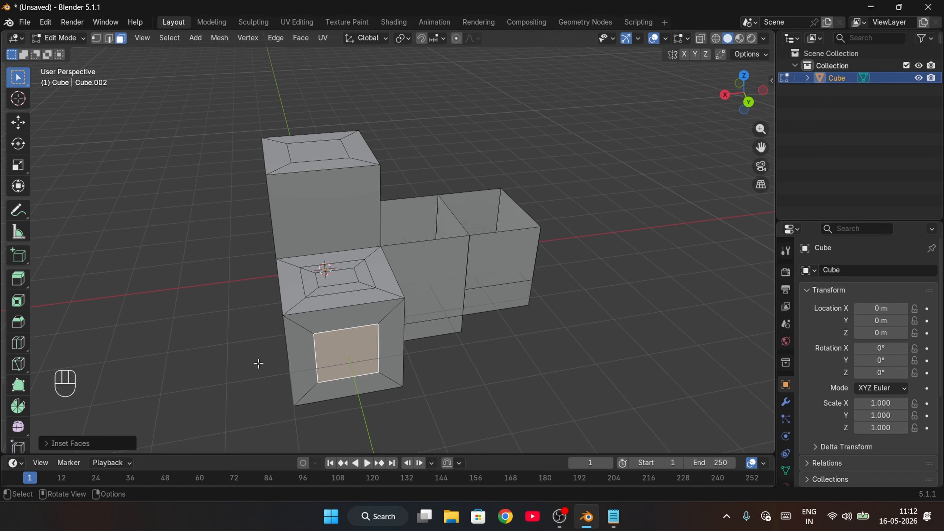
{"action": "left_click", "coordinate": [21, 279]}
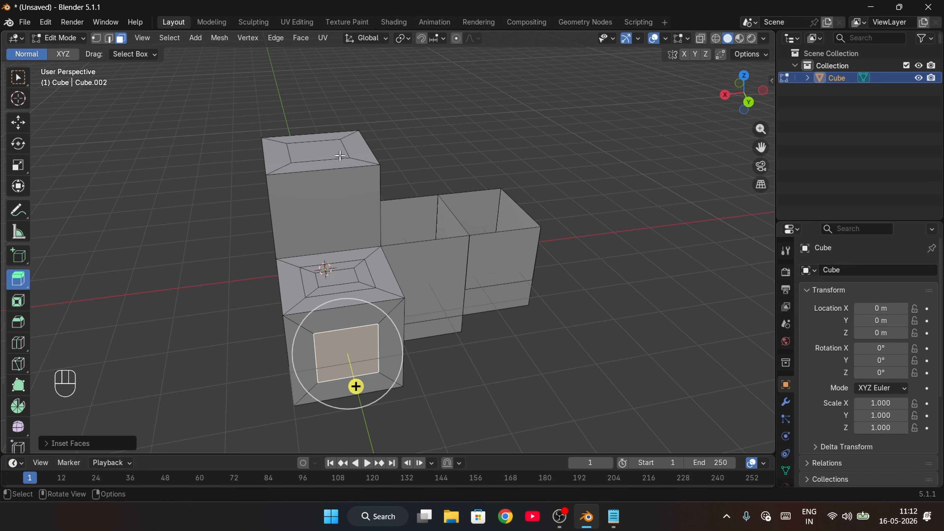
{"action": "left_click", "coordinate": [274, 153]}
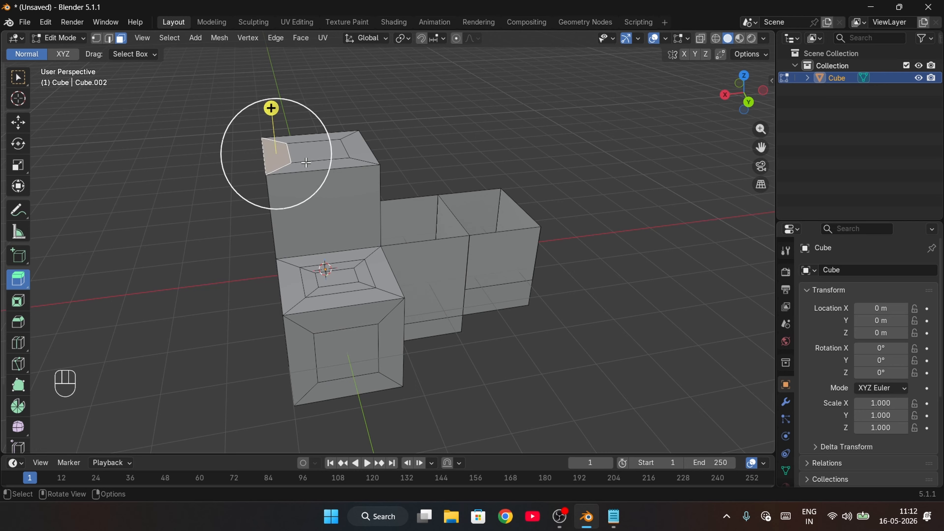
{"action": "key", "text": "ctrl"}
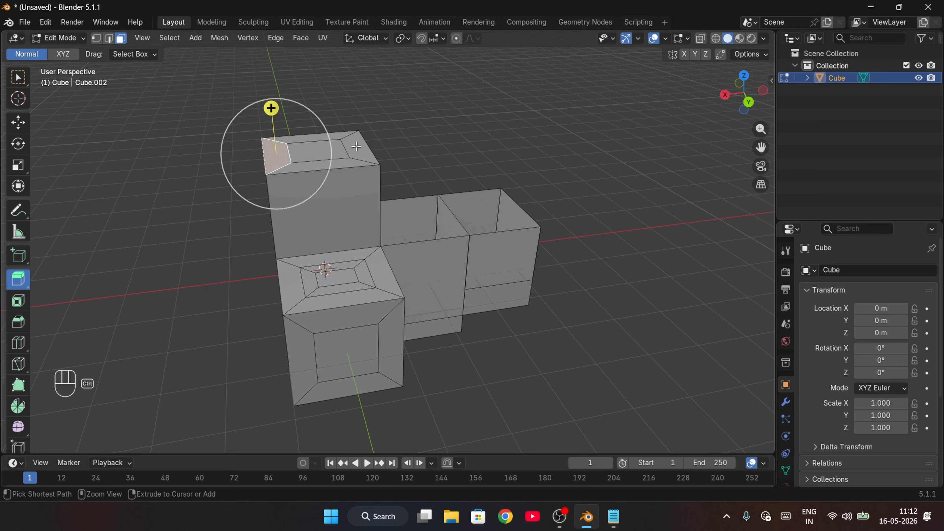
{"action": "left_click", "coordinate": [356, 146], "text": "ctrl"}
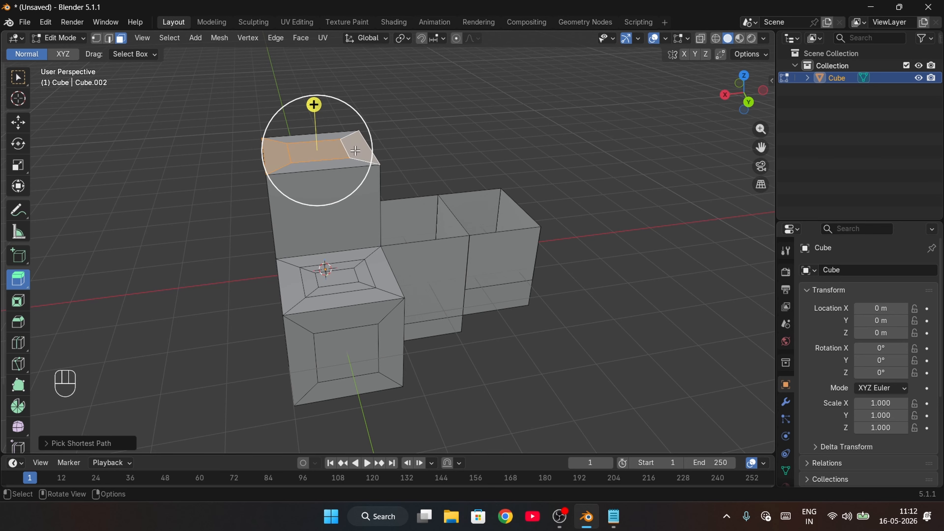
{"action": "left_click", "coordinate": [187, 146]}
Extrude the four border faces around the upper block's inset top face upward to form a raised rim.
{"action": "left_click", "coordinate": [271, 156]}
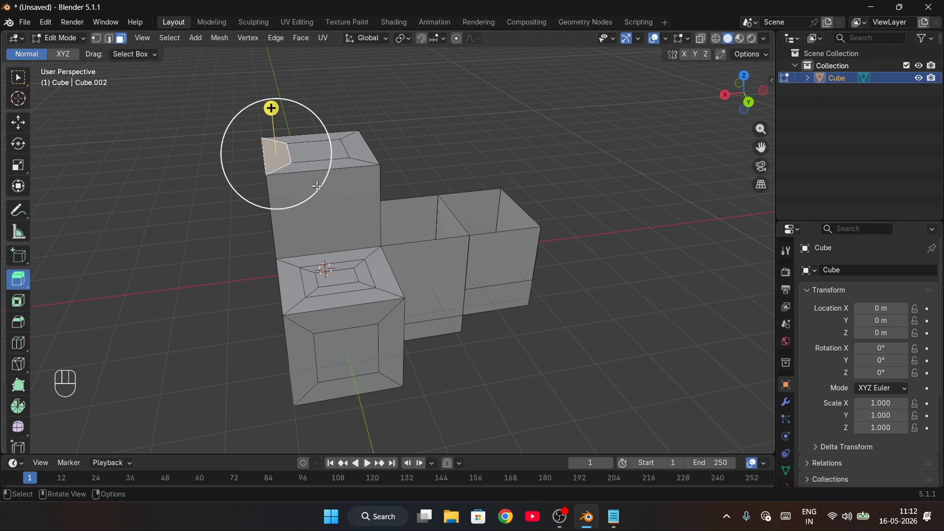
{"action": "left_click", "coordinate": [353, 144], "text": "shift"}
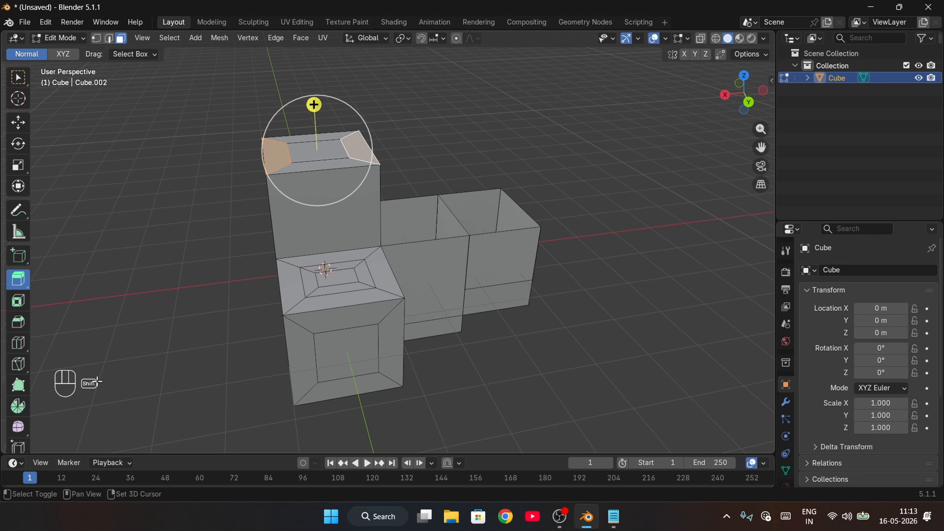
{"action": "left_click", "coordinate": [323, 166], "text": "shift"}
{"action": "left_click", "coordinate": [296, 137], "text": "shift"}
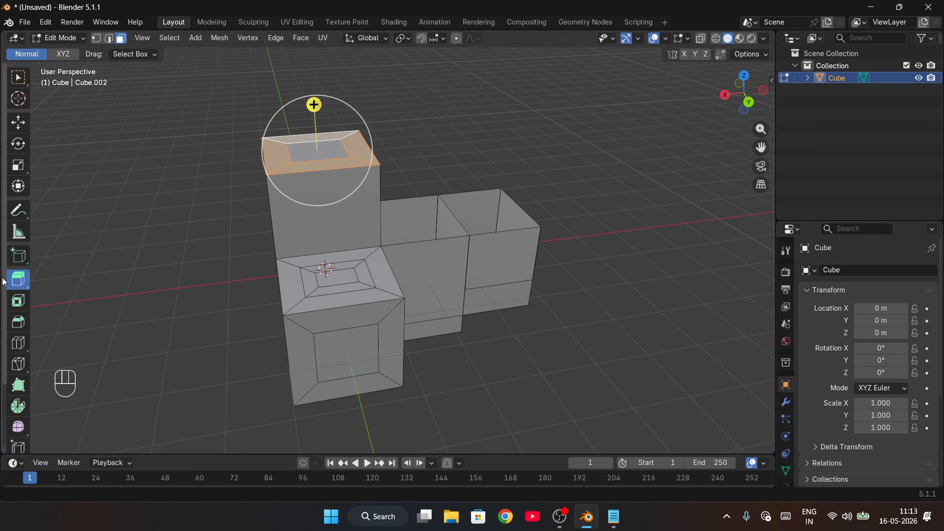
{"action": "left_click_drag", "start_coordinate": [314, 104], "coordinate": [311, 62]}
{"action": "middle_click_drag", "start_coordinate": [207, 134], "coordinate": [148, 174]}
{"action": "middle_click_drag", "start_coordinate": [322, 206], "coordinate": [120, 146]}
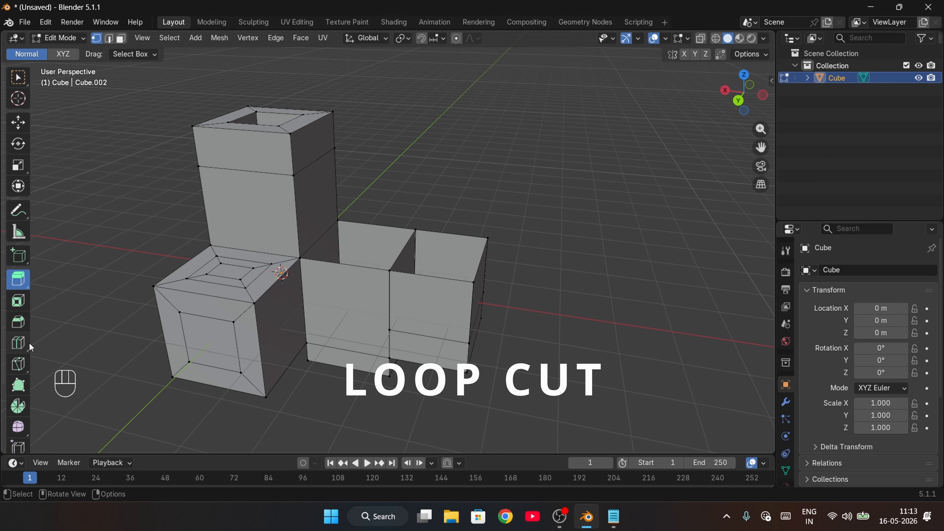
Return to Object Mode and move the block model about 11.13 m along the global X axis.
{"action": "left_click", "coordinate": [74, 38]}
{"action": "left_click", "coordinate": [61, 51]}
{"action": "scroll", "coordinate": [316, 260], "scroll_direction": "down", "scroll_amount": 3}
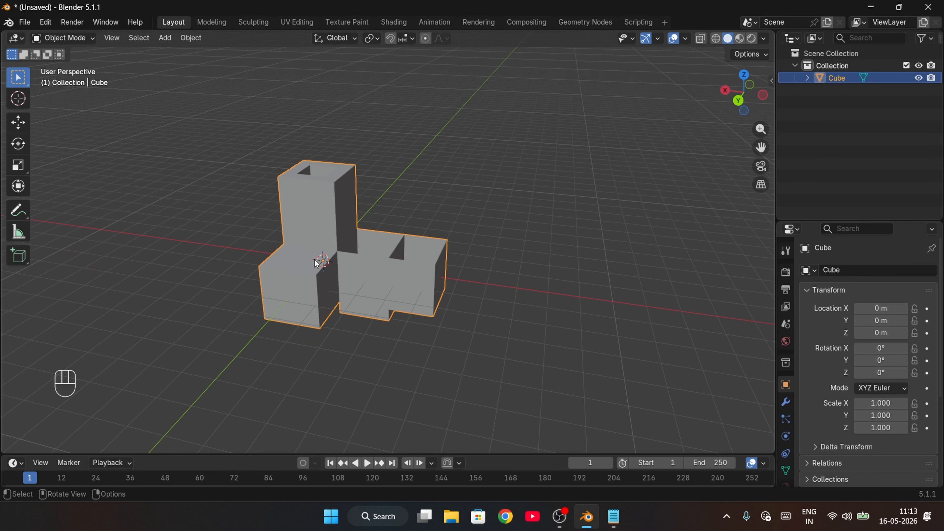
{"action": "key", "text": "g"}
{"action": "key", "text": "x"}
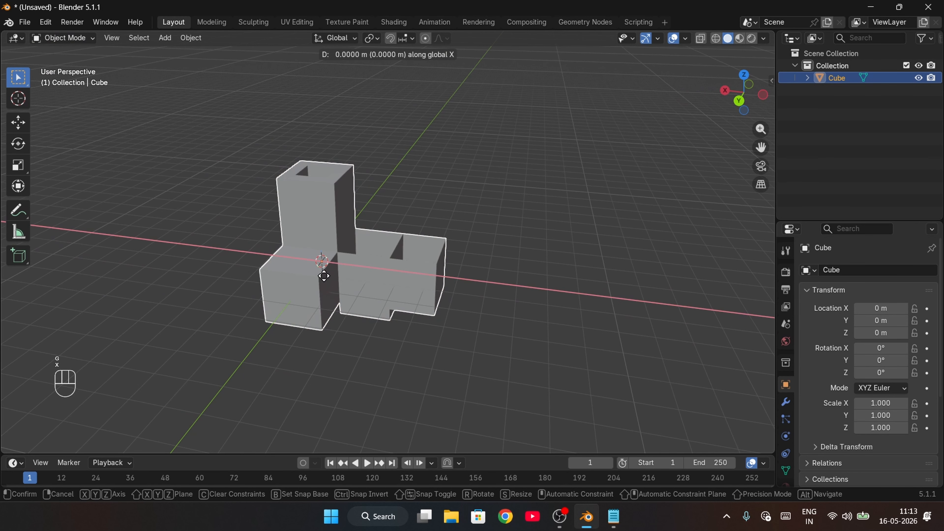
{"action": "left_click", "coordinate": [304, 297]}
Add a new cube mesh at the origin and open it in Edit Mode with nothing selected.
{"action": "key", "text": "shift+a"}
{"action": "mouse_move", "coordinate": [285, 251]}
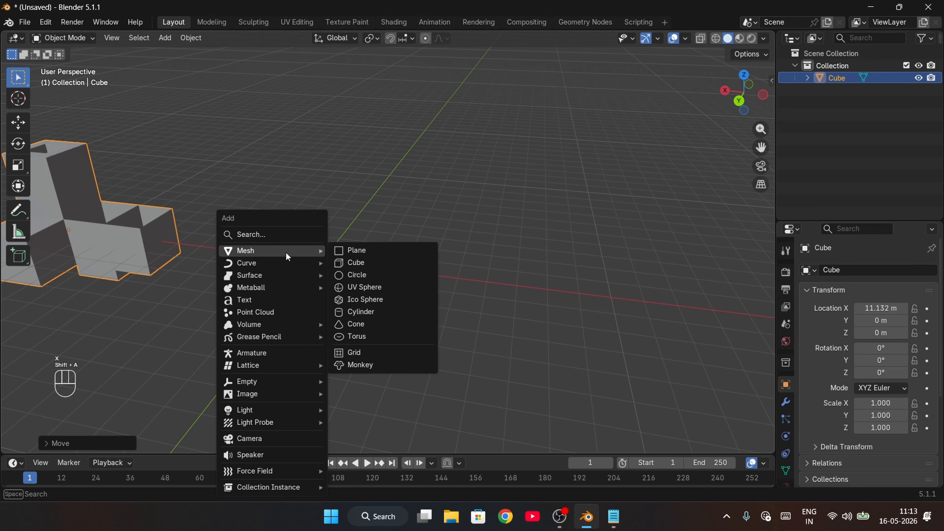
{"action": "left_click", "coordinate": [346, 262]}
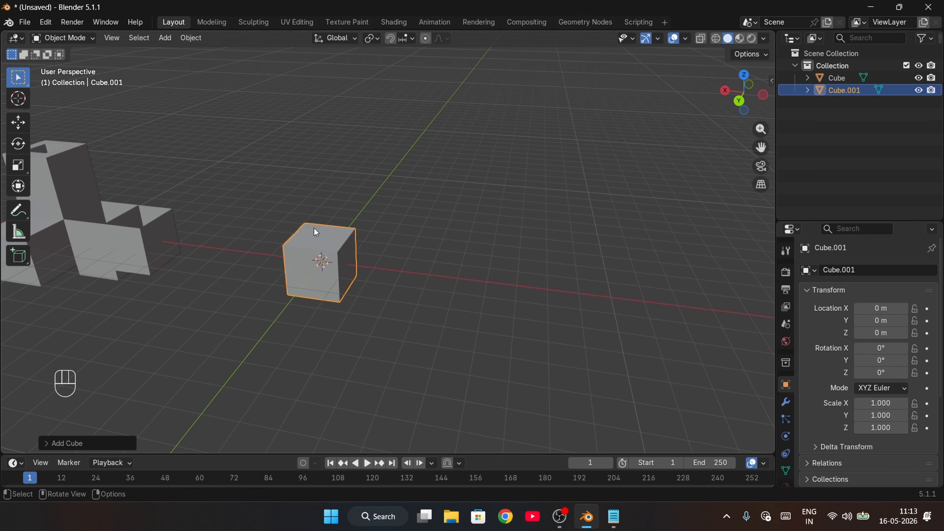
{"action": "key", "text": "Tab"}
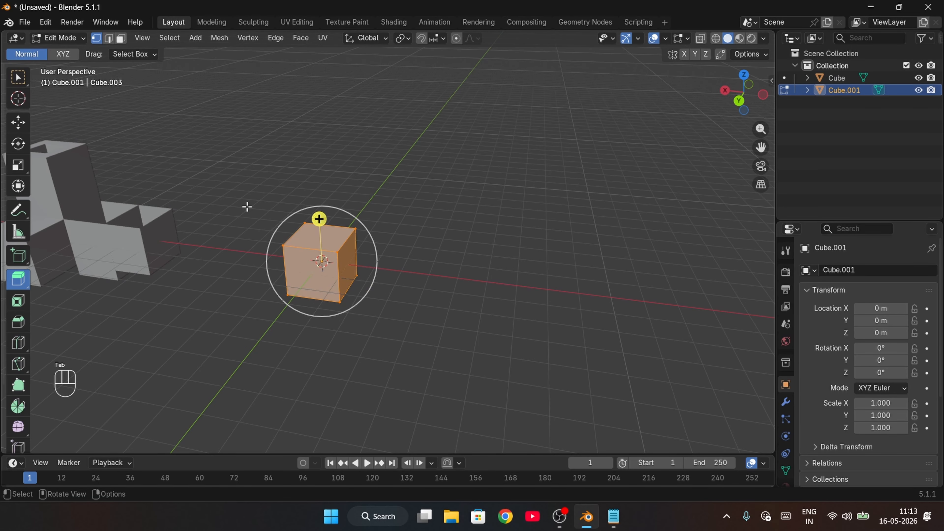
{"action": "left_click", "coordinate": [245, 301]}
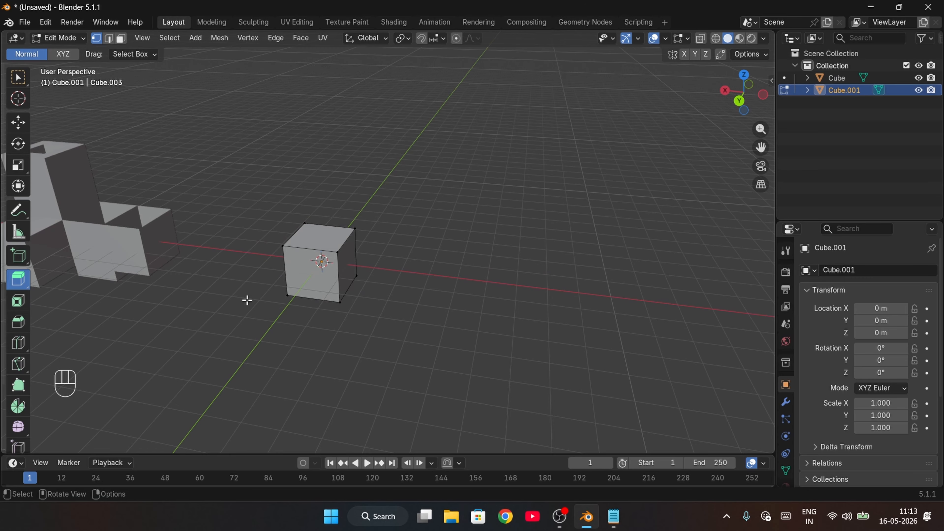
{"action": "middle_click_drag", "start_coordinate": [246, 300], "coordinate": [402, 320], "text": "shift"}
{"action": "left_click_drag", "start_coordinate": [423, 201], "coordinate": [508, 316]}
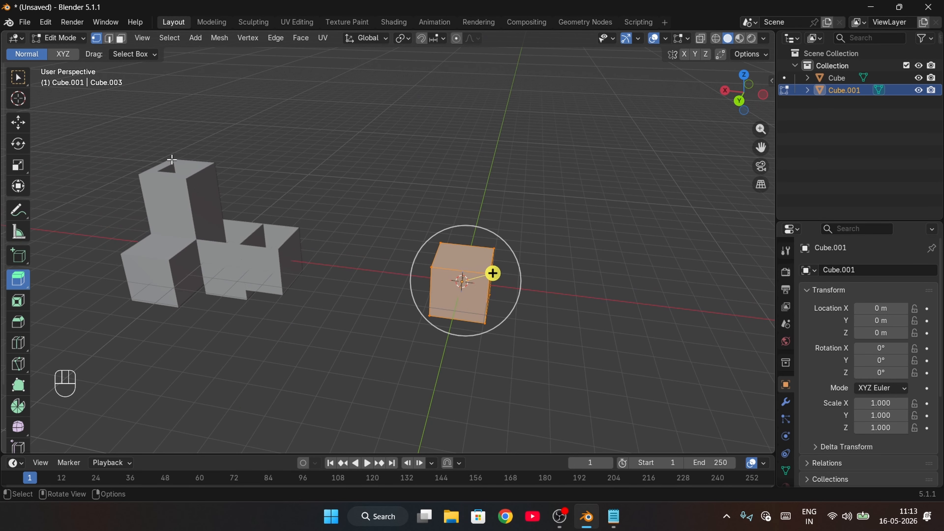
{"action": "left_click", "coordinate": [235, 229]}
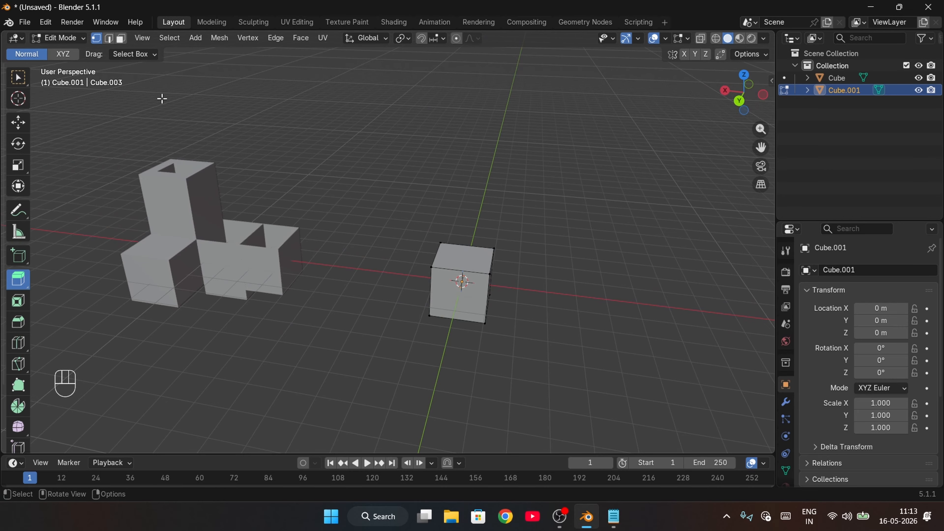
Add a centred loop cut around the new cube, running across its top face parallel to the X axis.
{"action": "middle_click_drag", "start_coordinate": [334, 293], "coordinate": [321, 282]}
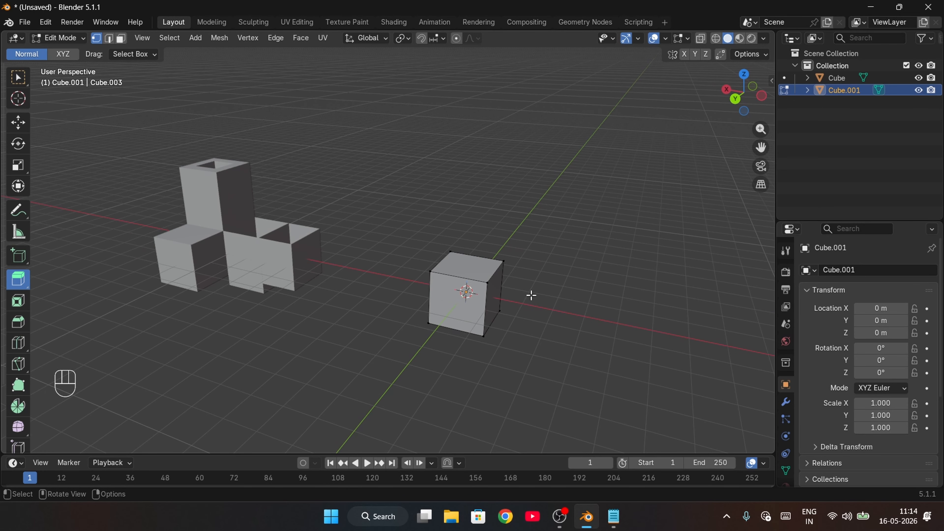
{"action": "scroll", "coordinate": [526, 293], "scroll_direction": "up", "scroll_amount": 3}
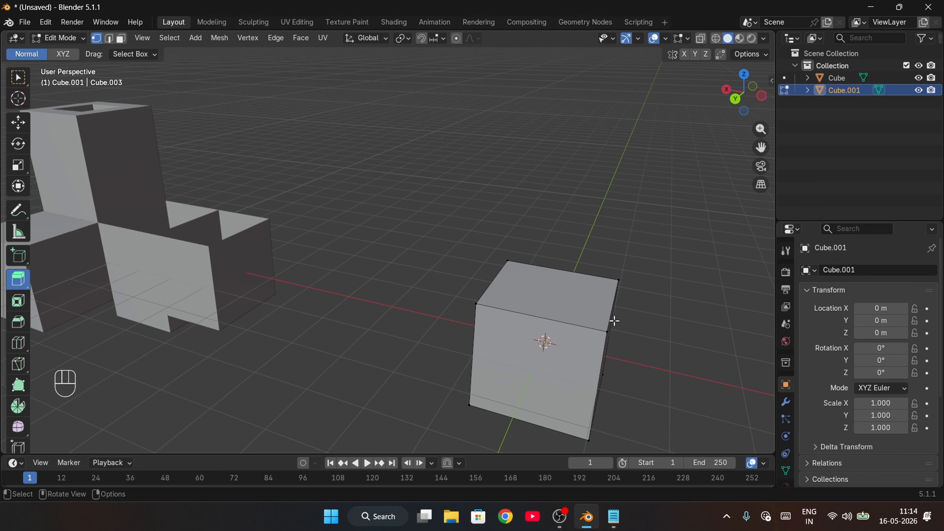
{"action": "middle_click_drag", "start_coordinate": [611, 323], "coordinate": [439, 252], "text": "shift"}
{"action": "middle_click_drag", "start_coordinate": [436, 286], "coordinate": [352, 249]}
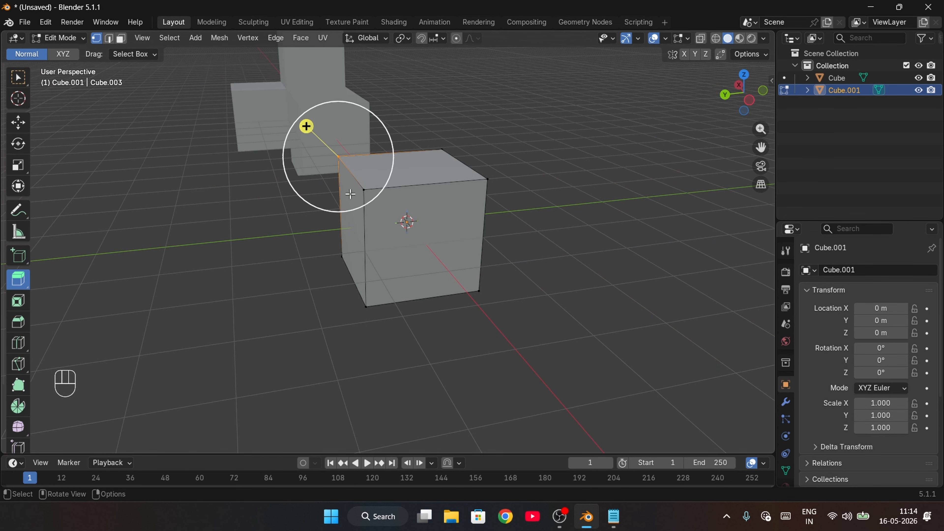
{"action": "middle_click_drag", "start_coordinate": [306, 126], "coordinate": [337, 277]}
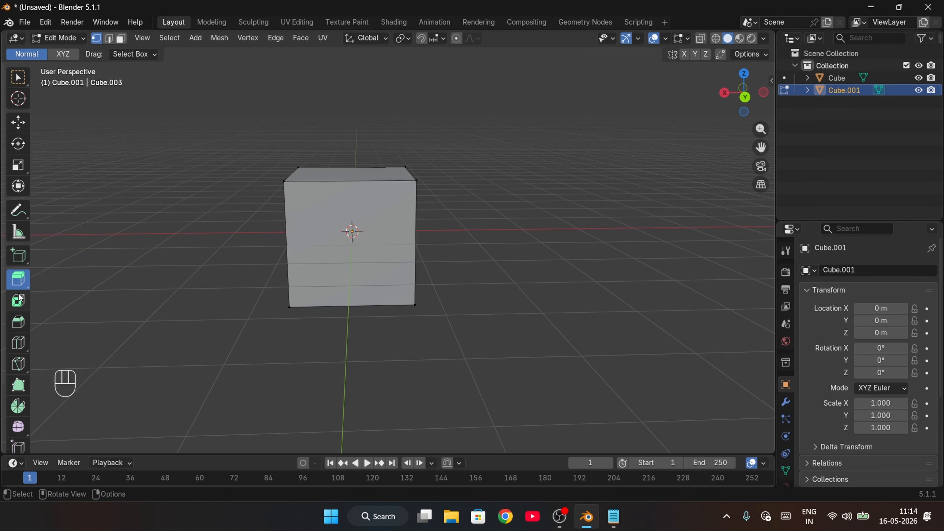
{"action": "left_click", "coordinate": [19, 344]}
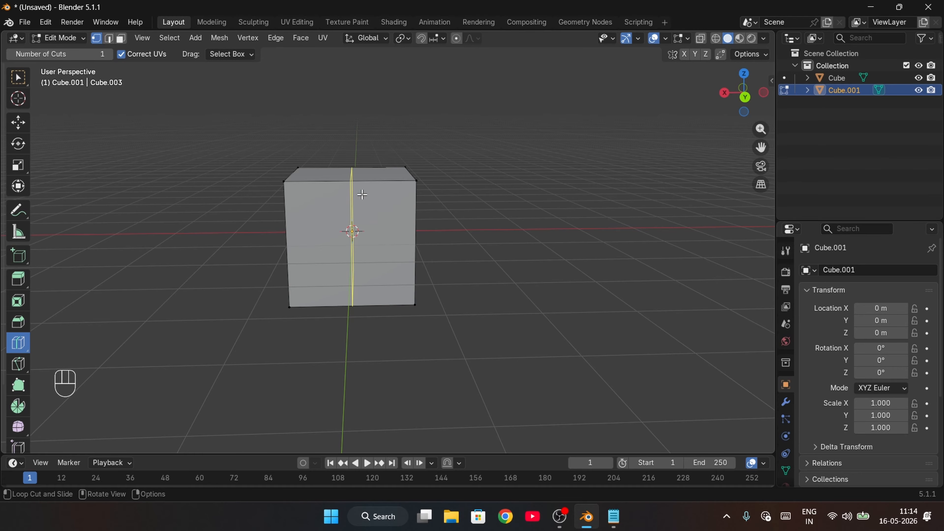
{"action": "middle_click_drag", "start_coordinate": [362, 194], "coordinate": [411, 228]}
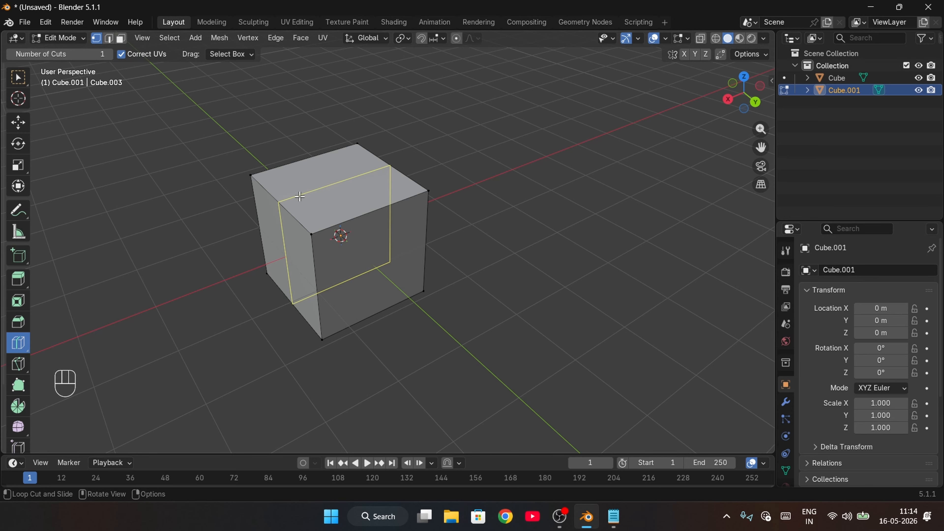
{"action": "left_click", "coordinate": [299, 196]}
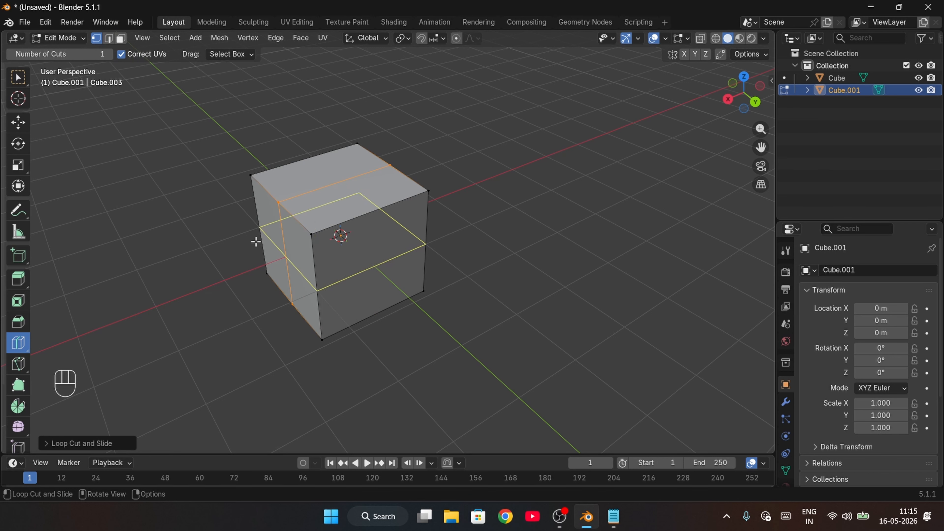
Set the loop cut's number of cuts to 9, and deselect the new loops with Select Box active.
{"action": "left_click", "coordinate": [56, 445]}
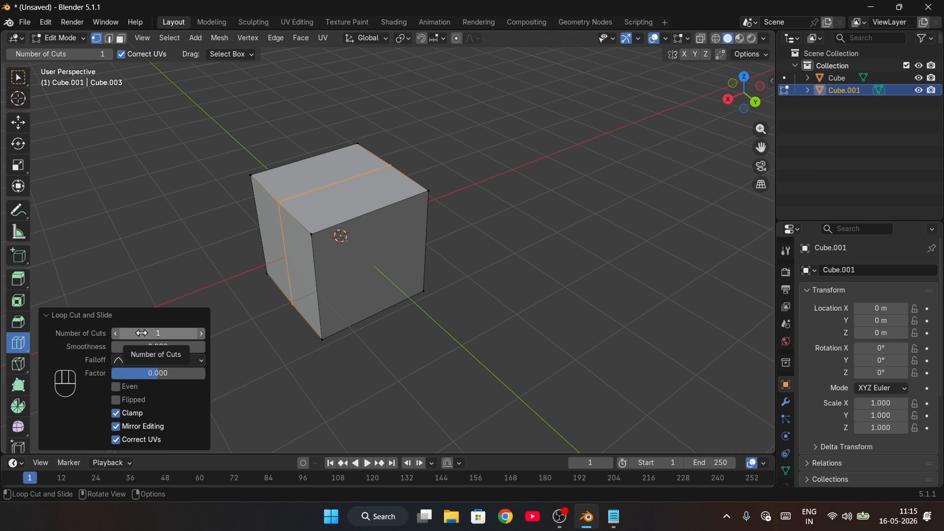
{"action": "left_click_drag", "start_coordinate": [145, 333], "coordinate": [165, 333]}
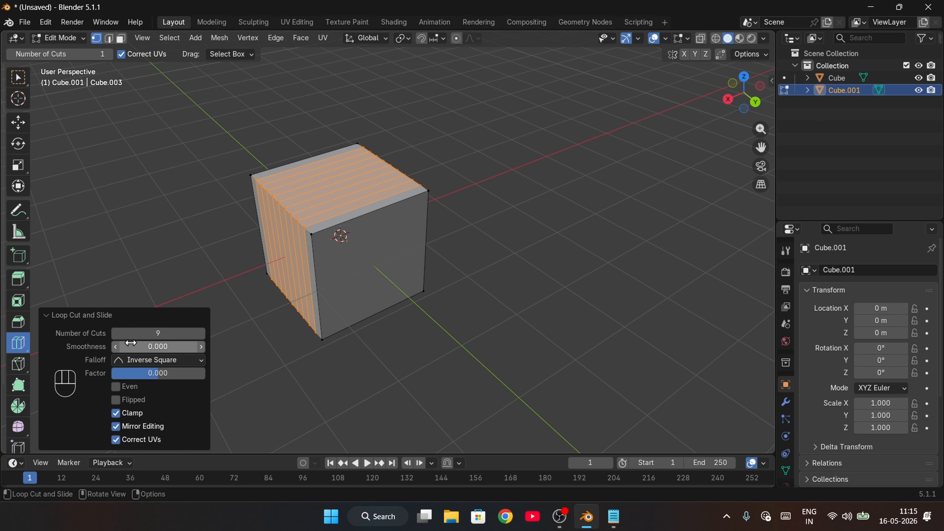
{"action": "left_click", "coordinate": [53, 317]}
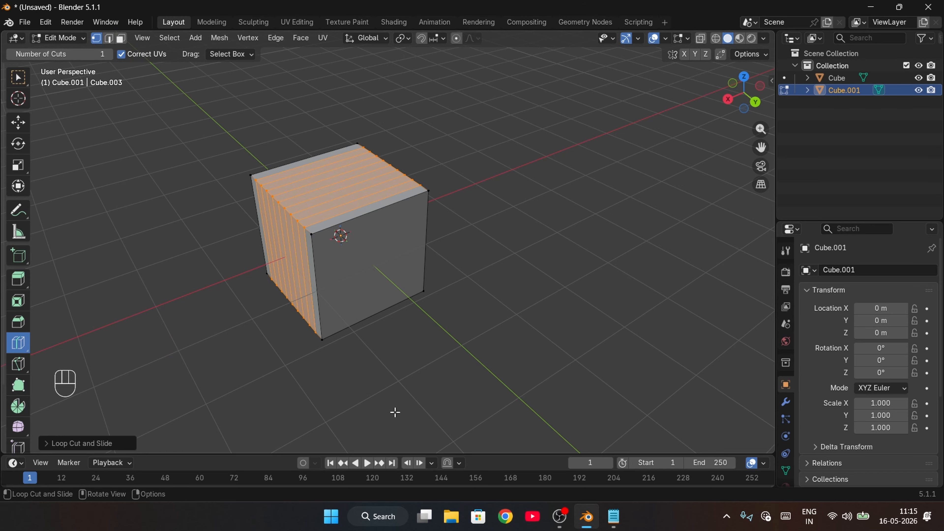
{"action": "middle_click_drag", "start_coordinate": [395, 412], "coordinate": [309, 385]}
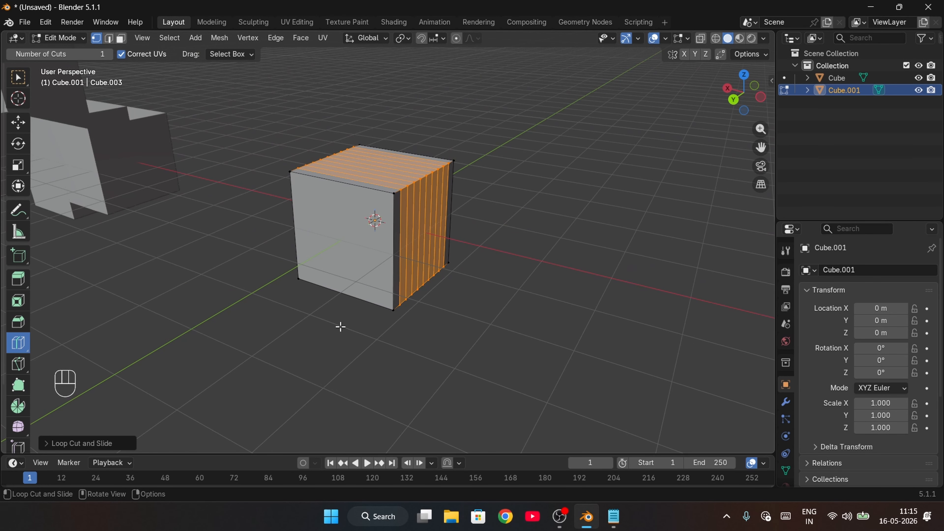
{"action": "left_click", "coordinate": [19, 77]}
{"action": "left_click", "coordinate": [50, 338]}
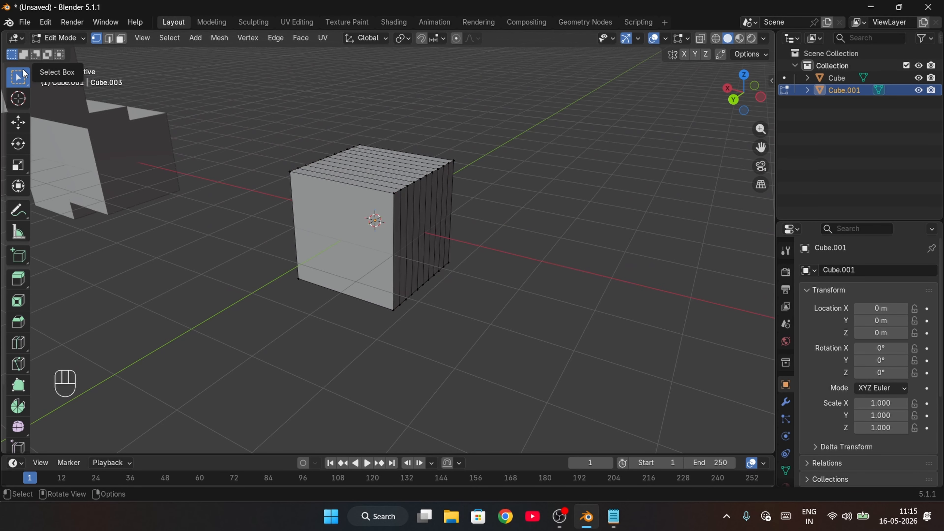
{"action": "middle_click_drag", "start_coordinate": [288, 346], "coordinate": [329, 331]}
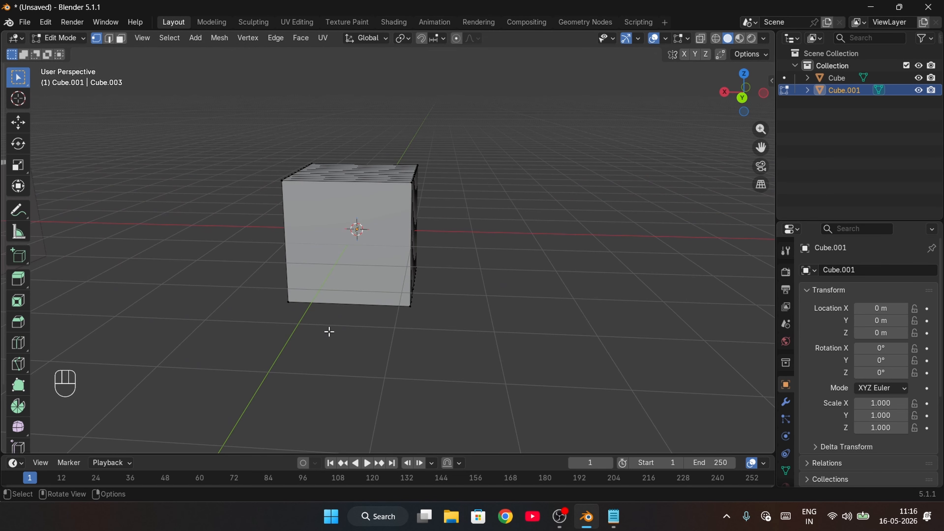
{"action": "middle_click_drag", "start_coordinate": [358, 226], "coordinate": [324, 186]}
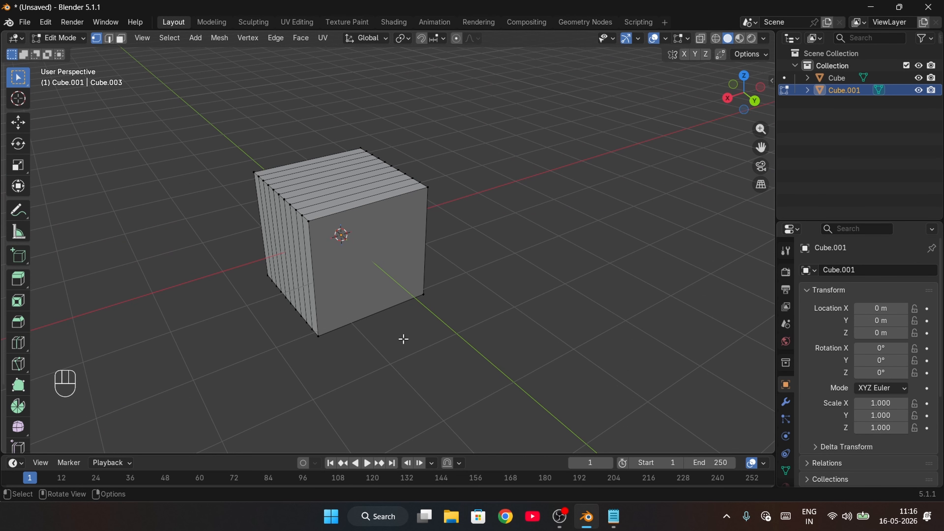
{"action": "middle_click_drag", "start_coordinate": [402, 337], "coordinate": [334, 296]}
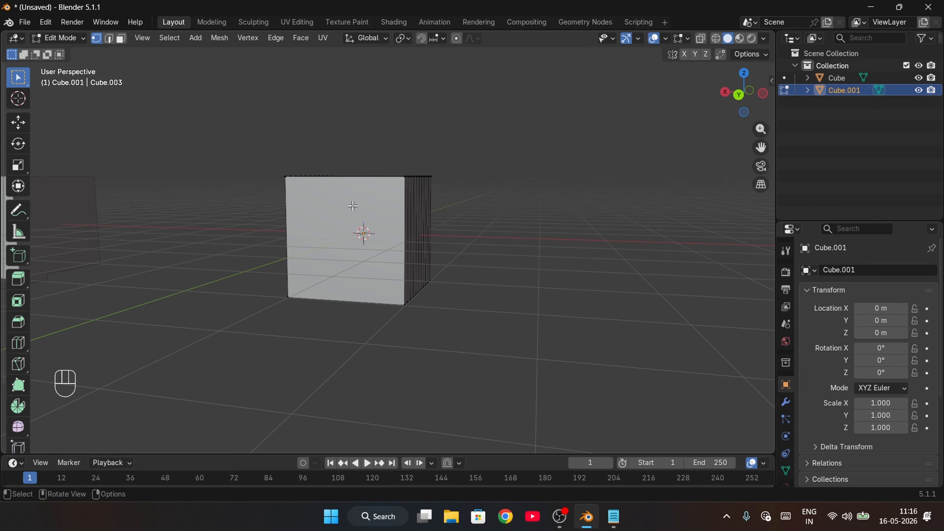
Add 7 loop cuts around the cube perpendicular to the existing loops, slid toward the +X side, and leave nothing selected.
{"action": "key", "text": "ctrl+r"}
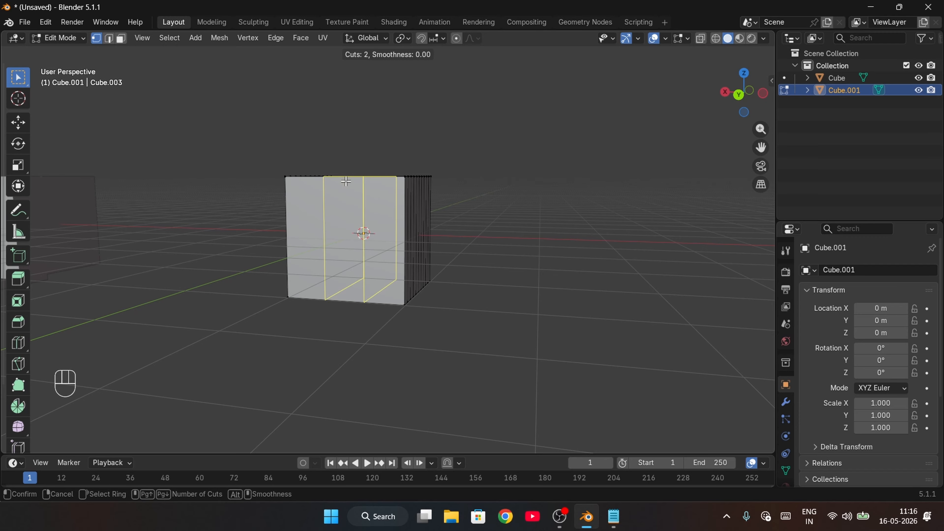
{"action": "scroll", "coordinate": [346, 181], "scroll_direction": "up", "scroll_amount": 8}
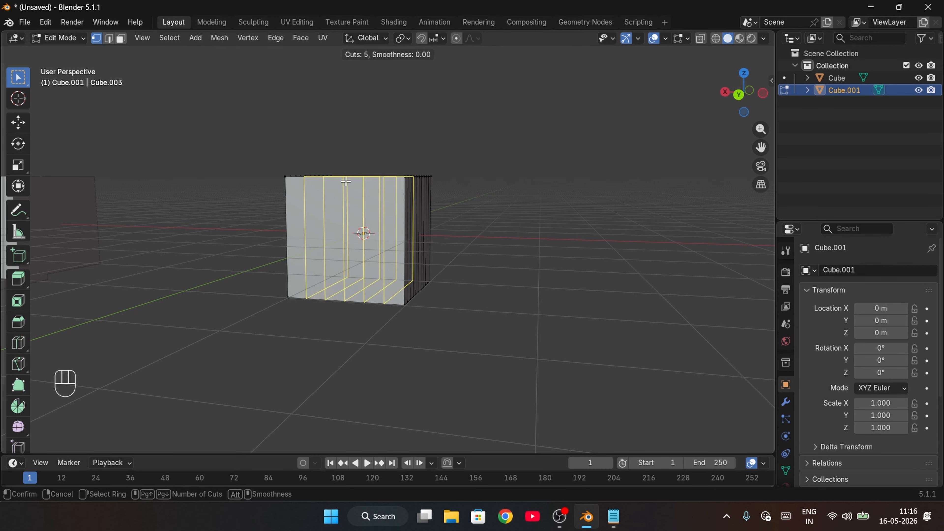
{"action": "scroll", "coordinate": [345, 181], "scroll_direction": "down", "scroll_amount": 8}
{"action": "scroll", "coordinate": [346, 181], "scroll_direction": "up", "scroll_amount": 5}
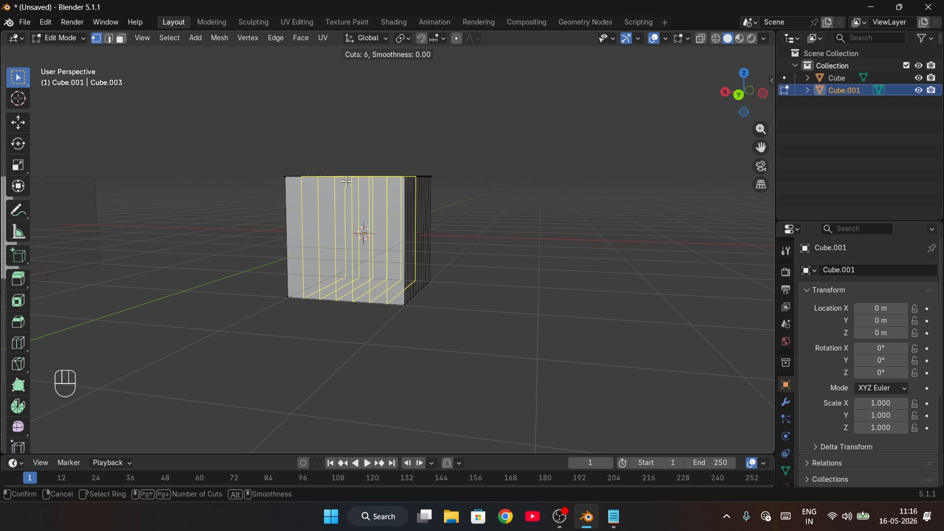
{"action": "scroll", "coordinate": [346, 181], "scroll_direction": "up", "scroll_amount": 1}
{"action": "scroll", "coordinate": [346, 181], "scroll_direction": "down", "scroll_amount": 6}
{"action": "scroll", "coordinate": [345, 181], "scroll_direction": "up", "scroll_amount": 6}
{"action": "scroll", "coordinate": [345, 181], "scroll_direction": "down", "scroll_amount": 6}
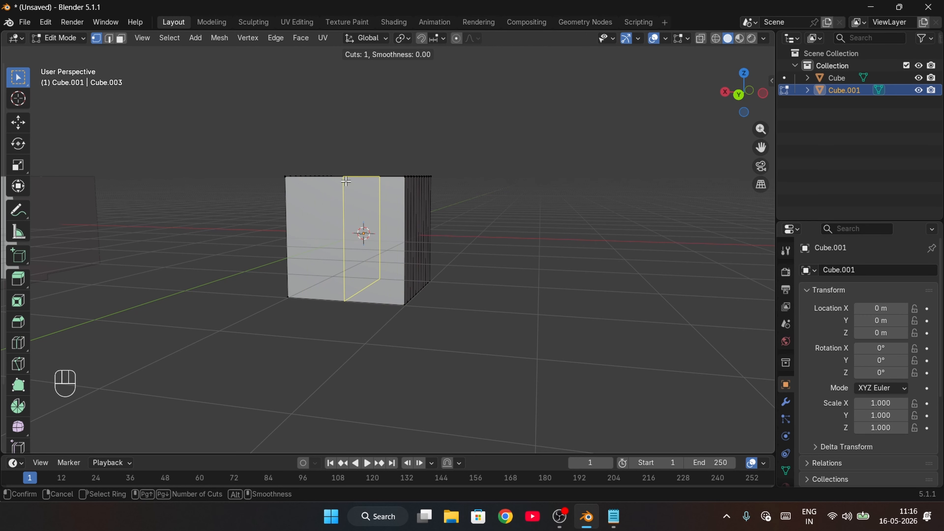
{"action": "scroll", "coordinate": [345, 181], "scroll_direction": "up", "scroll_amount": 6}
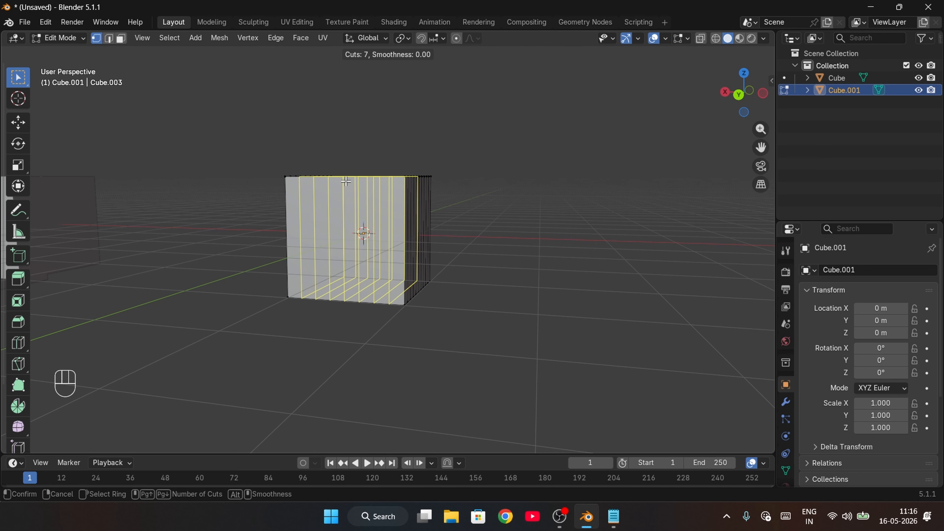
{"action": "left_click", "coordinate": [345, 182]}
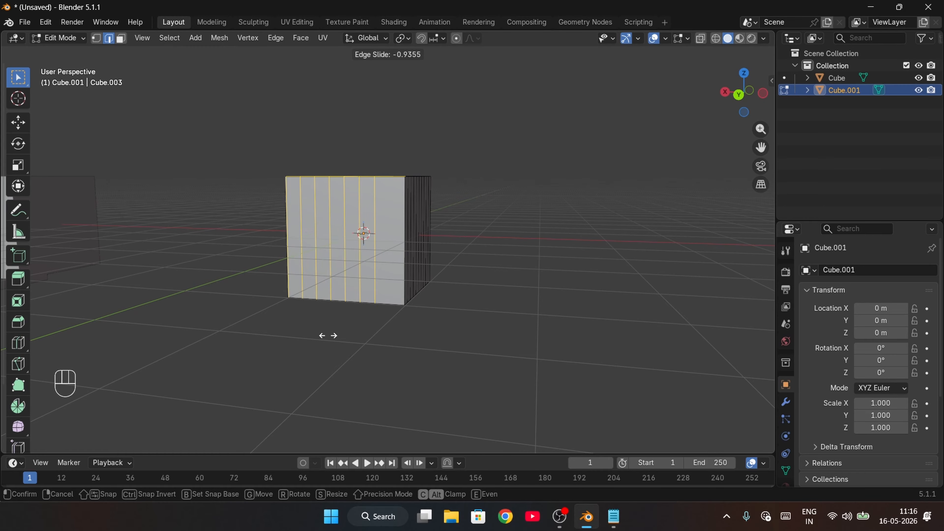
{"action": "left_click", "coordinate": [336, 194]}
{"action": "middle_click_drag", "start_coordinate": [287, 375], "coordinate": [504, 290]}
{"action": "left_click", "coordinate": [228, 187]}
{"action": "middle_click_drag", "start_coordinate": [318, 332], "coordinate": [369, 190]}
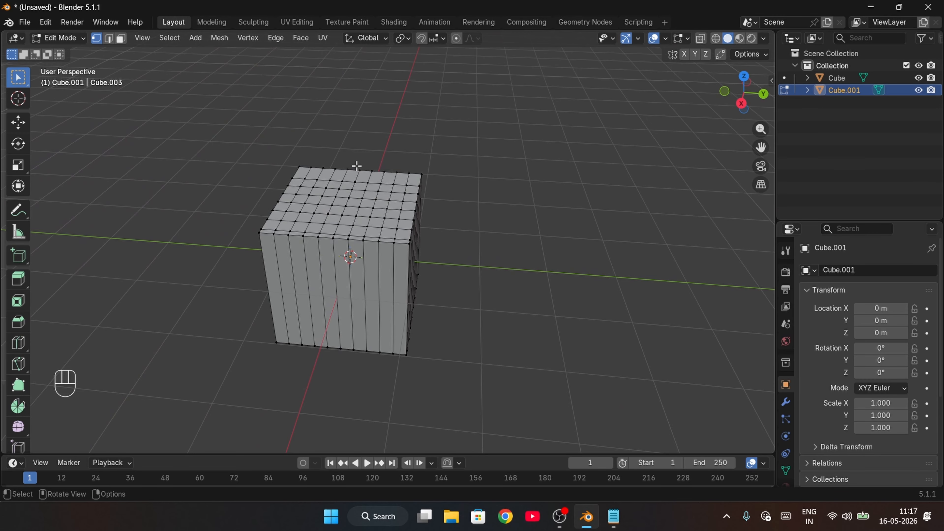
{"action": "middle_click_drag", "start_coordinate": [330, 267], "coordinate": [298, 371]}
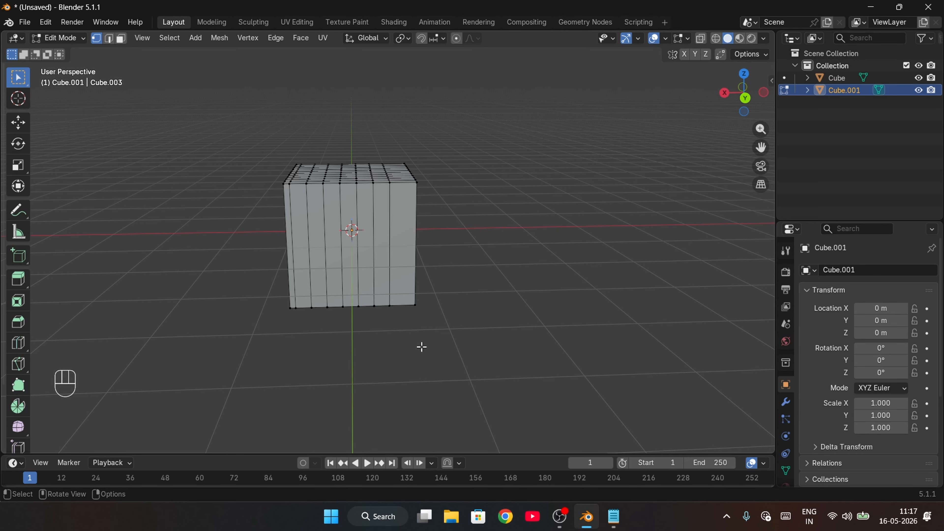
Return to Object Mode and move the subdivided cube about -13.81 m along the global Y axis.
{"action": "middle_click_drag", "start_coordinate": [421, 347], "coordinate": [341, 347]}
{"action": "left_click", "coordinate": [58, 38]}
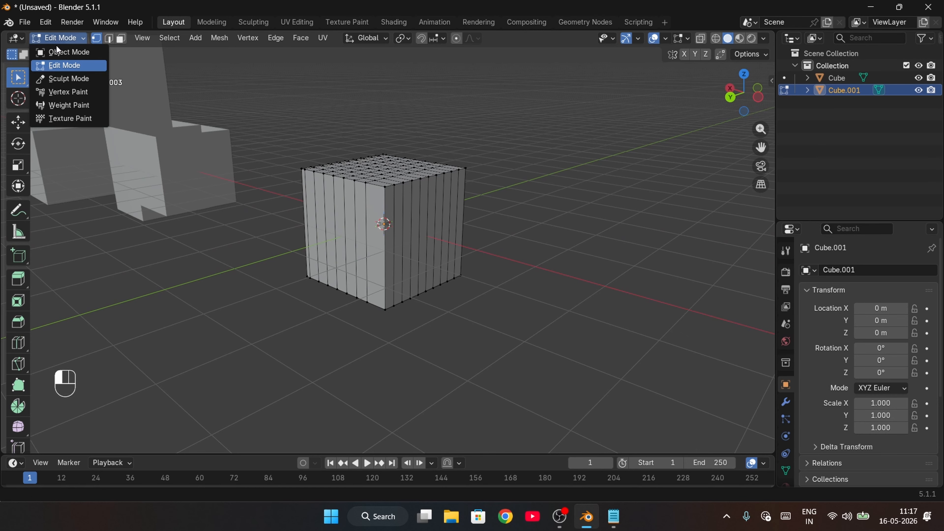
{"action": "left_click", "coordinate": [66, 52]}
{"action": "middle_click_drag", "start_coordinate": [394, 334], "coordinate": [398, 350]}
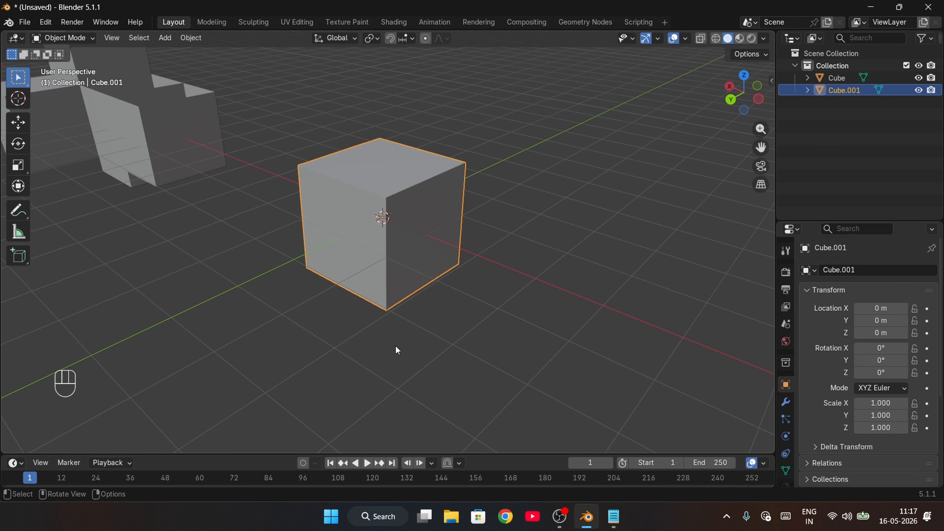
{"action": "key", "text": "g"}
{"action": "key", "text": "y"}
{"action": "left_click", "coordinate": [651, 177]}
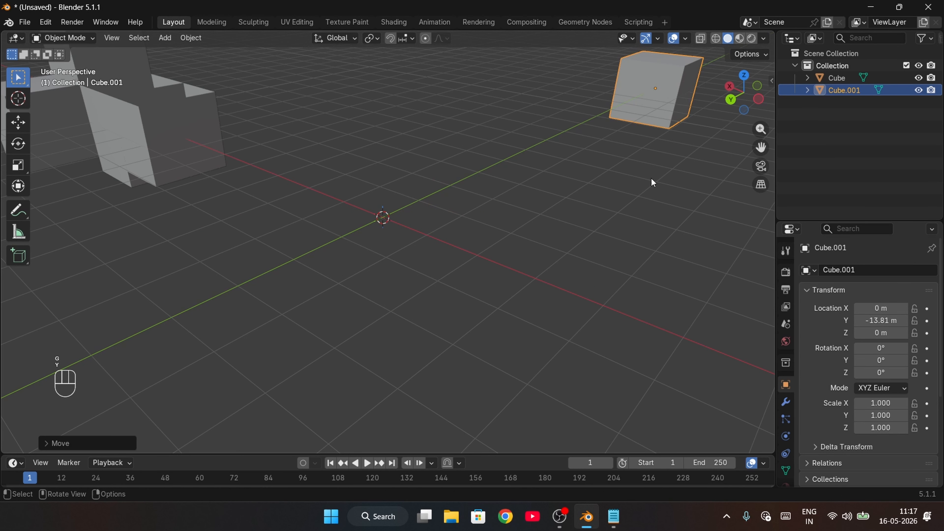
Add a new cube mesh at the origin and open it in Edit Mode with nothing selected.
{"action": "key", "text": "shift+a"}
{"action": "mouse_move", "coordinate": [504, 264]}
{"action": "mouse_move", "coordinate": [483, 250]}
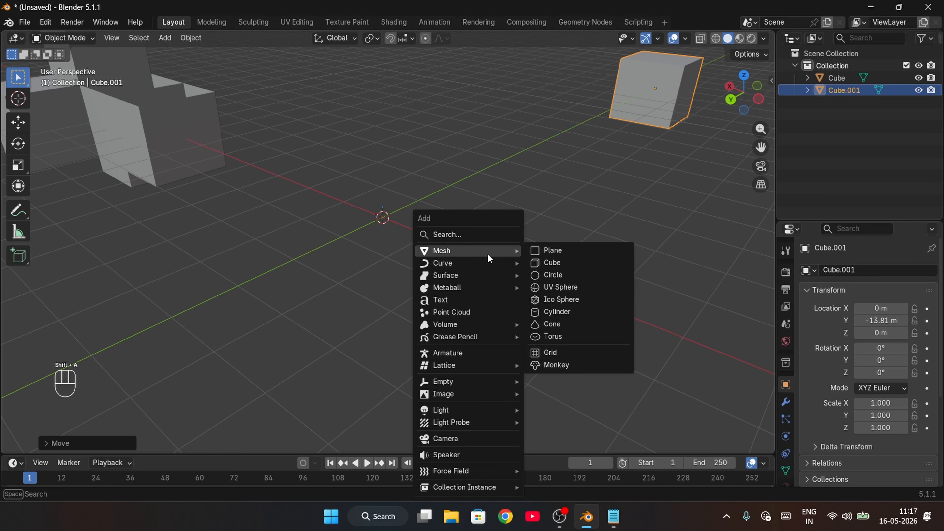
{"action": "left_click", "coordinate": [549, 262]}
{"action": "left_click", "coordinate": [59, 37]}
{"action": "left_click", "coordinate": [56, 65]}
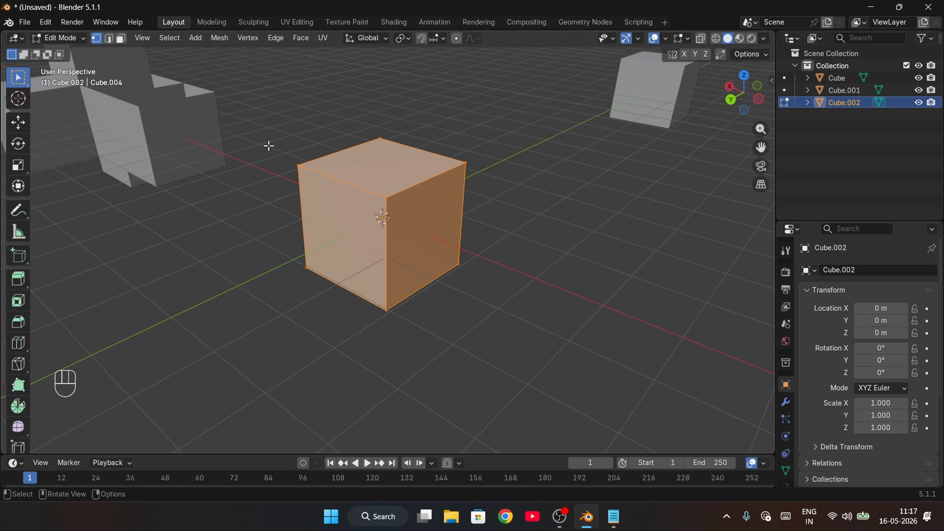
{"action": "left_click", "coordinate": [283, 304]}
{"action": "mouse_move", "coordinate": [283, 303]}
{"action": "middle_mouse_down"}
{"action": "mouse_move", "coordinate": [263, 325]}
{"action": "mouse_move", "coordinate": [278, 316]}
{"action": "middle_mouse_up"}
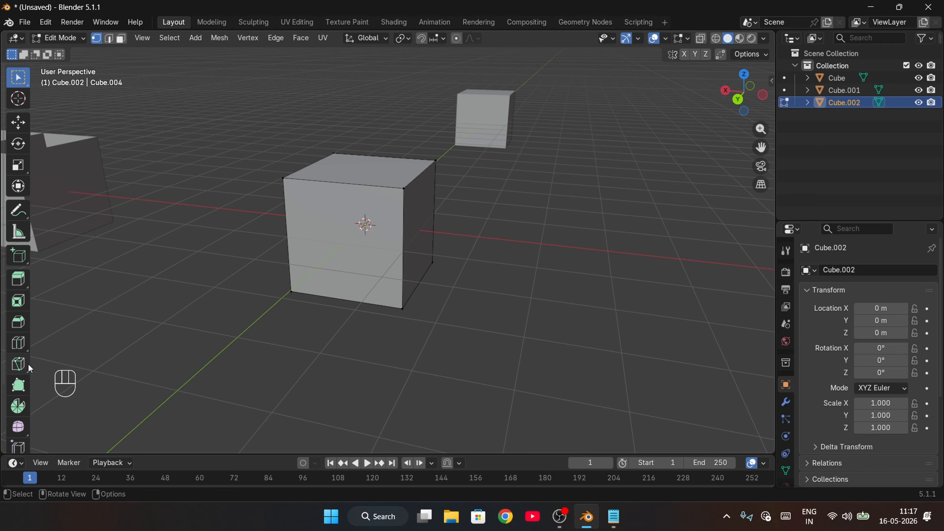
Knife a diagonal cut across the cube's +Y face, from its upper -X corner to its lower +X corner.
{"action": "left_click", "coordinate": [18, 364]}
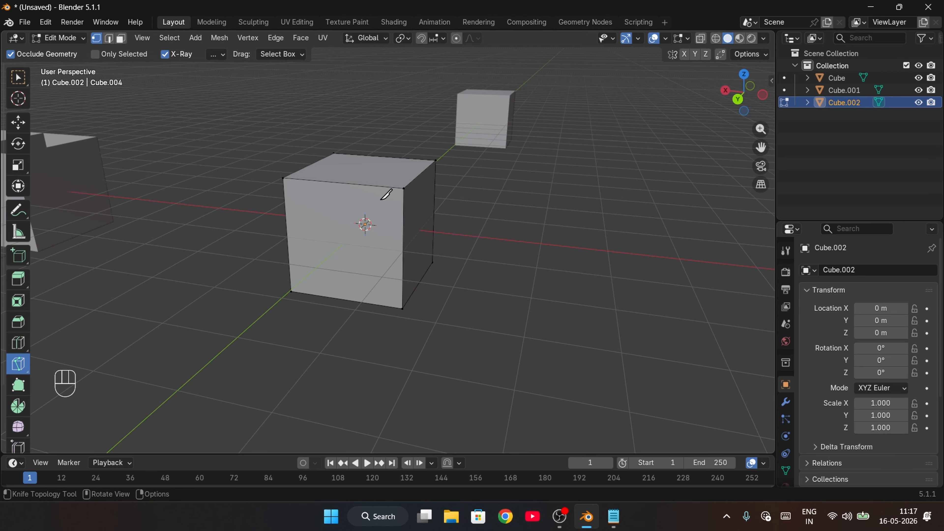
{"action": "left_click", "coordinate": [404, 188]}
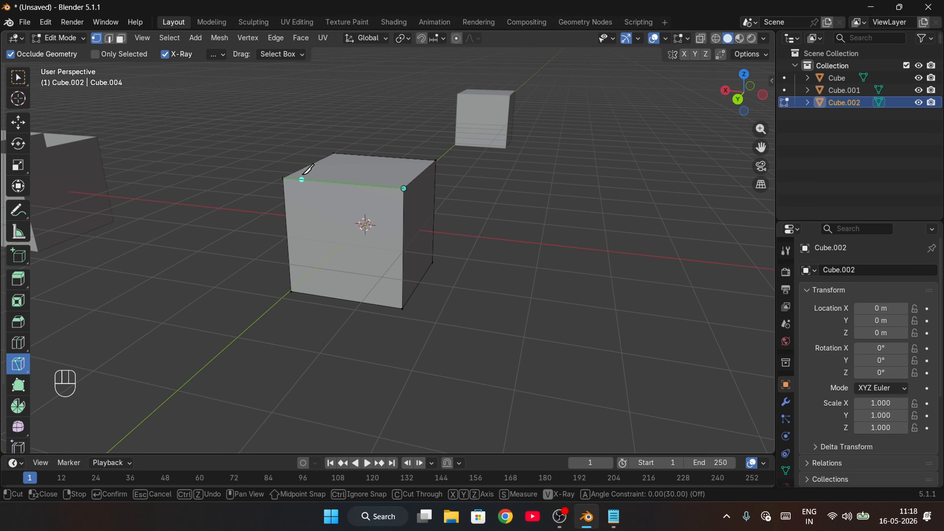
{"action": "left_click", "coordinate": [291, 291]}
{"action": "key", "text": "Return"}
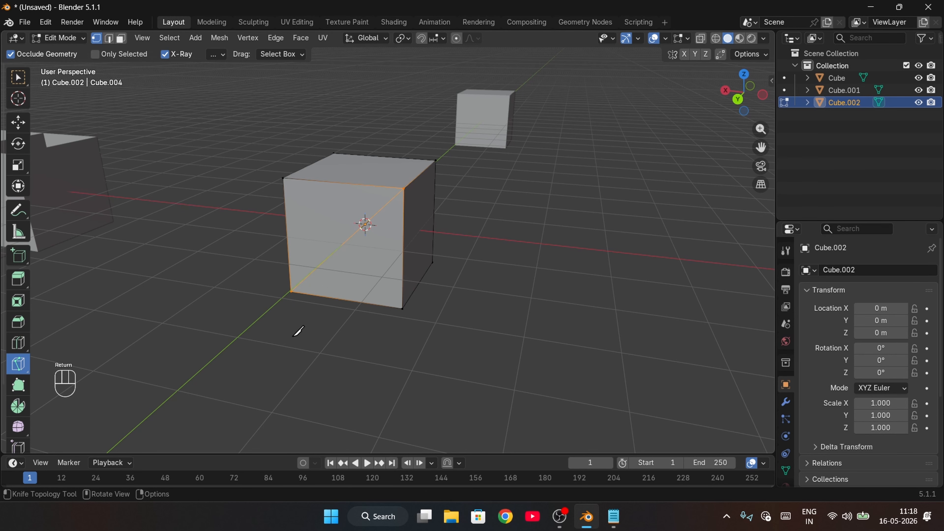
{"action": "middle_click_drag", "start_coordinate": [297, 331], "coordinate": [415, 238]}
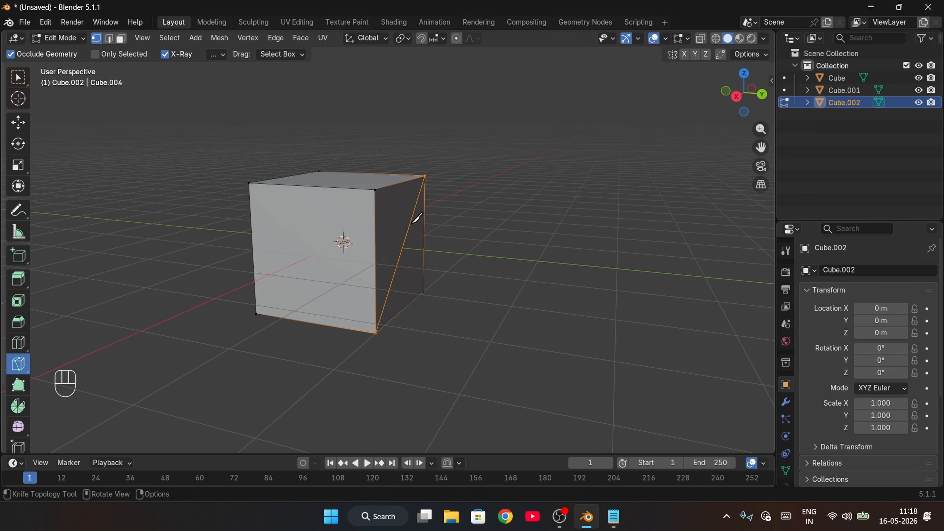
{"action": "middle_click_drag", "start_coordinate": [316, 368], "coordinate": [375, 360]}
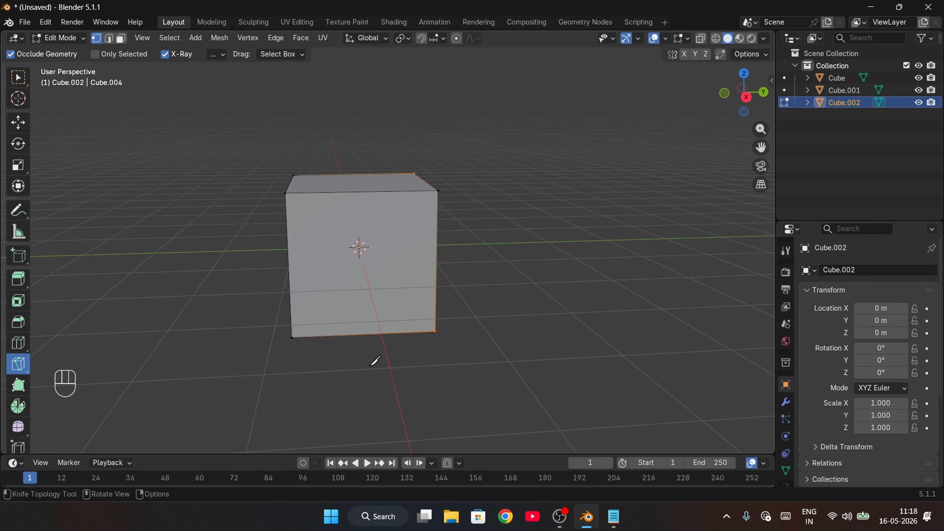
Knife a connected chain of crossing cuts over the +X face, starting at its upper +Y corner and ending low on the +Y edge.
{"action": "left_click", "coordinate": [438, 191]}
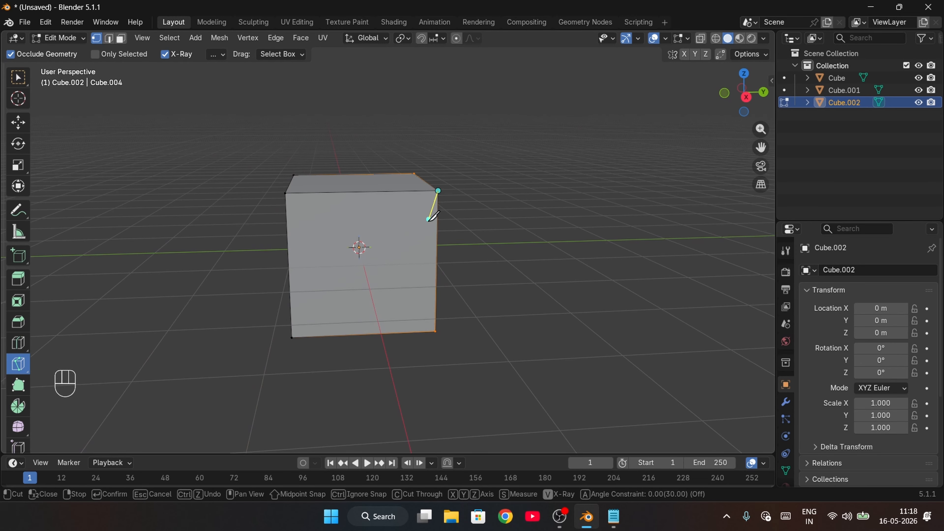
{"action": "left_click", "coordinate": [292, 337]}
{"action": "left_click", "coordinate": [436, 260]}
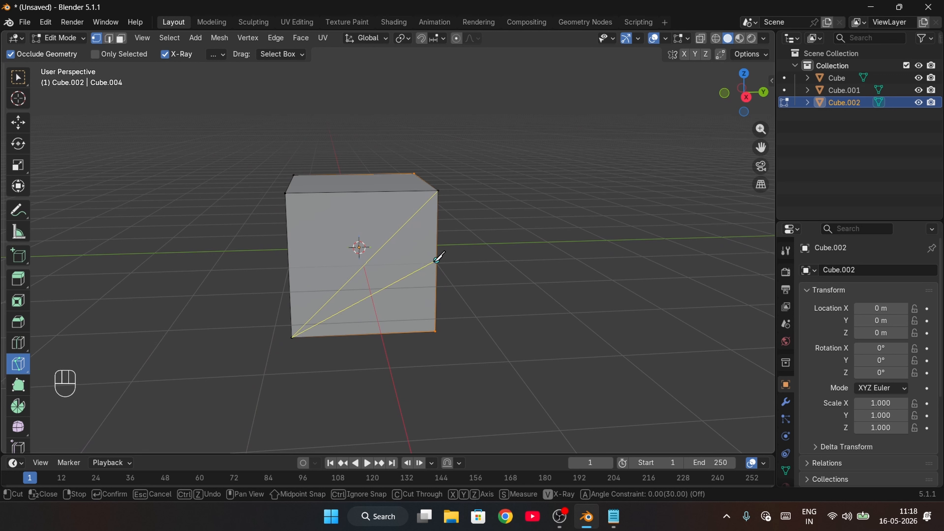
{"action": "left_click", "coordinate": [359, 192]}
{"action": "left_click", "coordinate": [288, 264]}
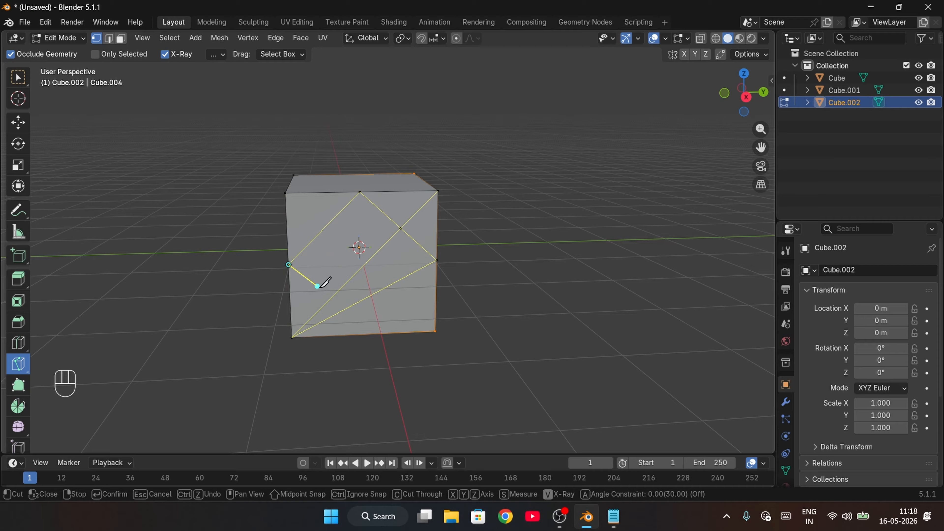
{"action": "left_click", "coordinate": [369, 335]}
{"action": "left_click", "coordinate": [286, 219]}
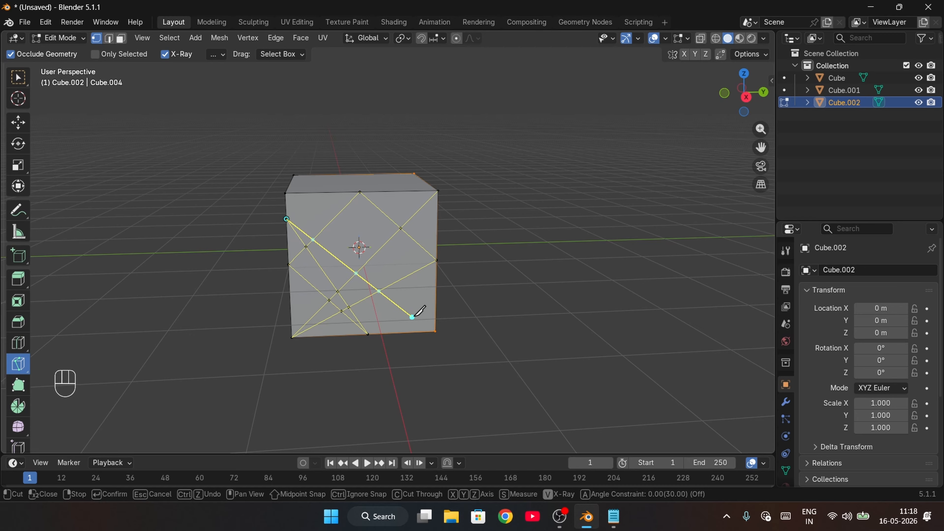
{"action": "left_click", "coordinate": [436, 299]}
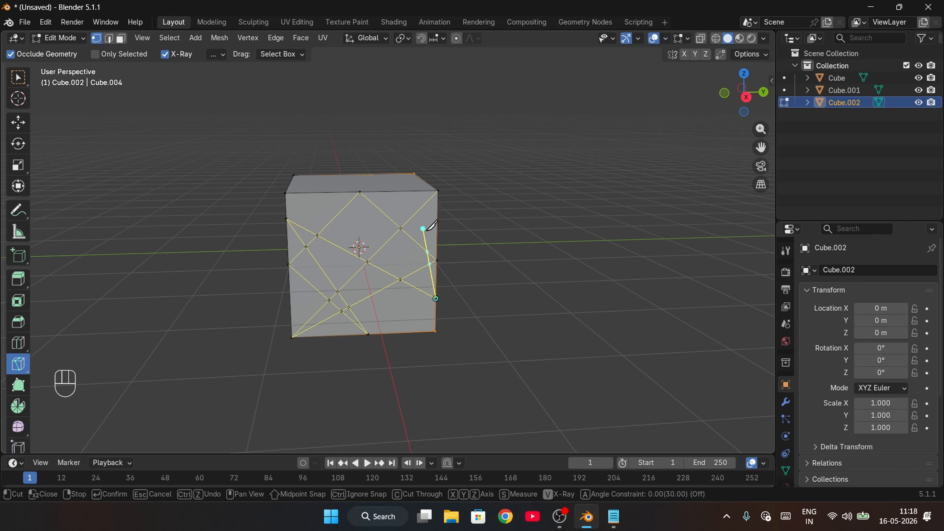
{"action": "right_click", "coordinate": [509, 288]}
Continue with a four-segment zigzag knife cut across the -Y face, starting at its upper -X corner and alternating between bottom and top edges.
{"action": "middle_click_drag", "start_coordinate": [229, 376], "coordinate": [340, 360]}
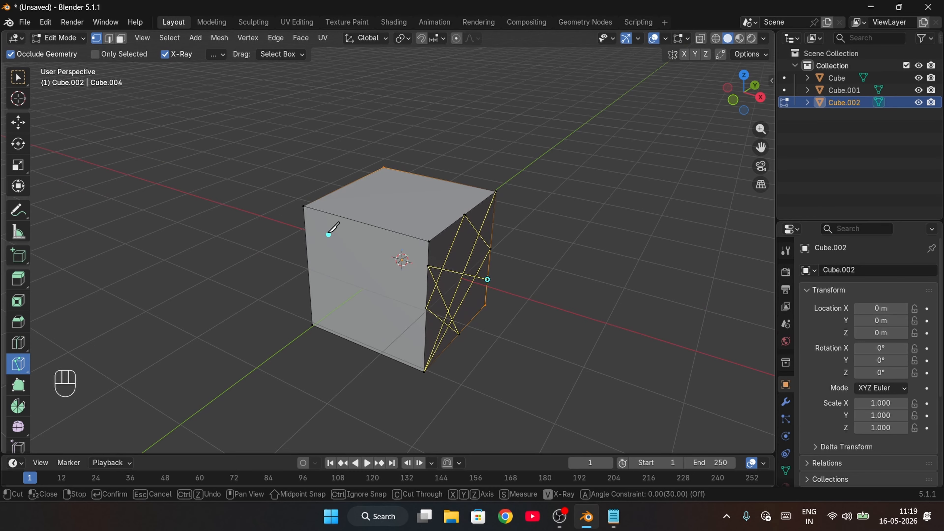
{"action": "left_click", "coordinate": [304, 206]}
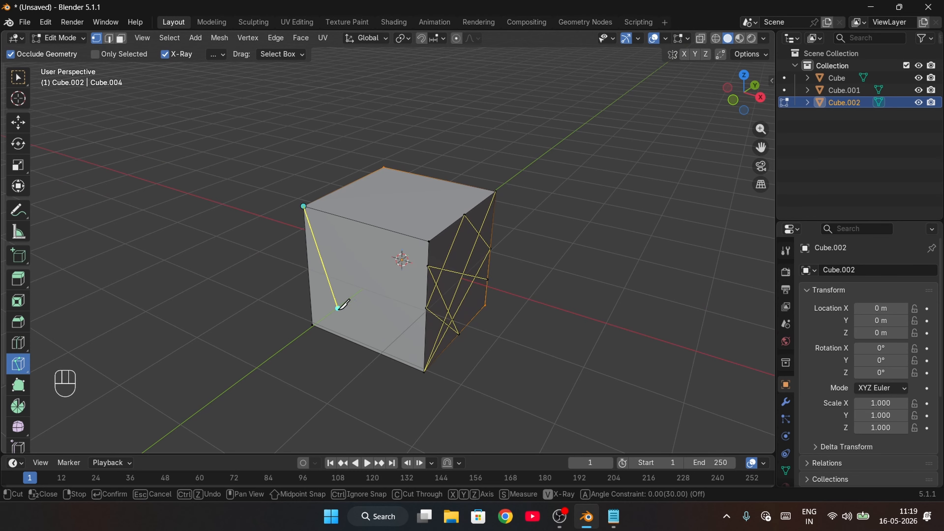
{"action": "left_click", "coordinate": [335, 334]}
{"action": "left_click", "coordinate": [361, 223]}
{"action": "left_click", "coordinate": [385, 355]}
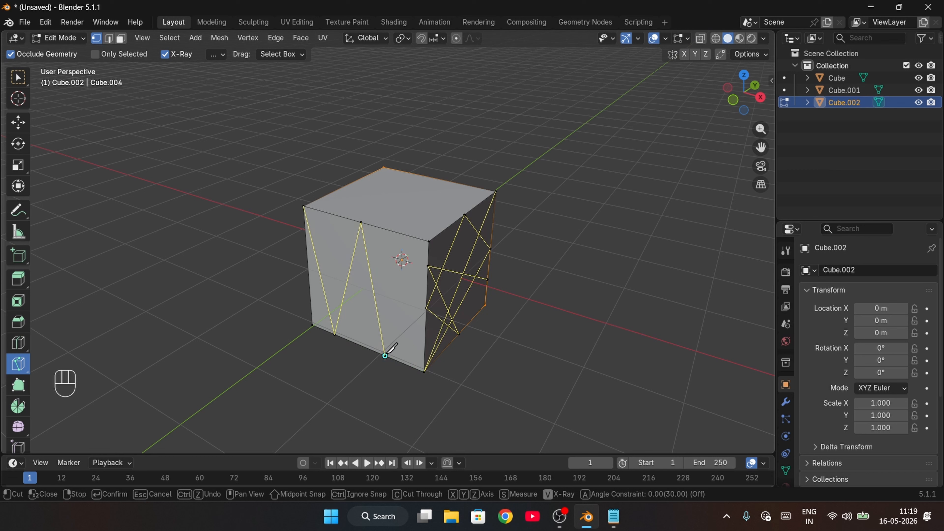
{"action": "left_click", "coordinate": [407, 235]}
Knife a three-segment zigzag across the top face from the -X edge to the +X edge and apply all pending cuts.
{"action": "left_click", "coordinate": [359, 179]}
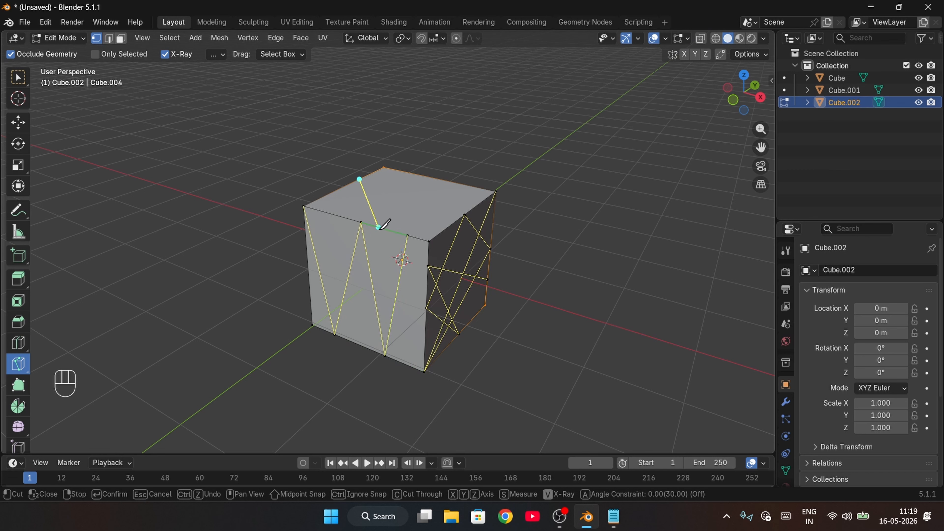
{"action": "left_click", "coordinate": [381, 228]}
{"action": "left_click", "coordinate": [435, 178]}
{"action": "left_click", "coordinate": [458, 220]}
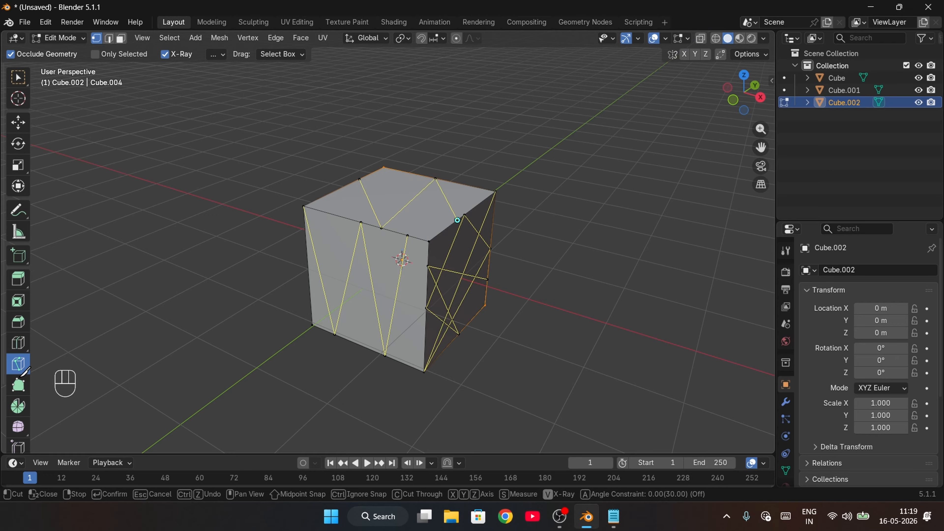
{"action": "key", "text": "Return"}
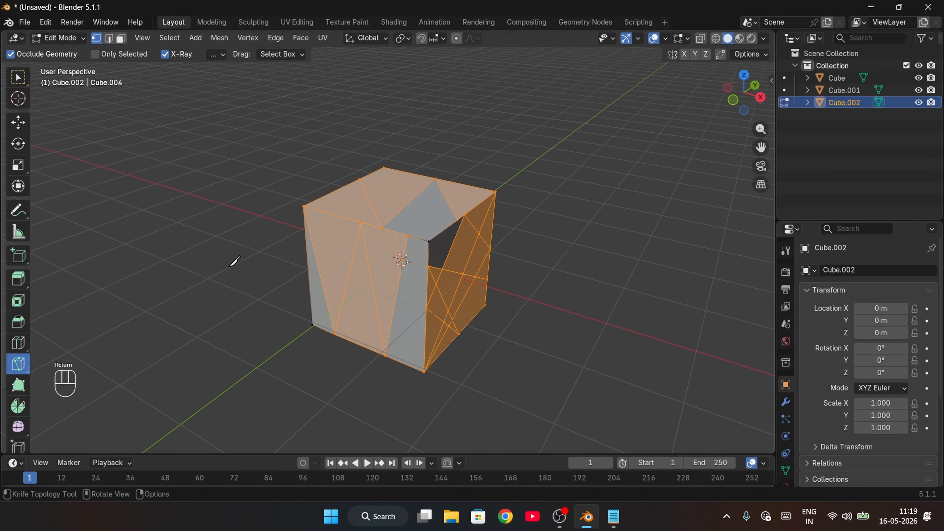
{"action": "left_click", "coordinate": [229, 266]}
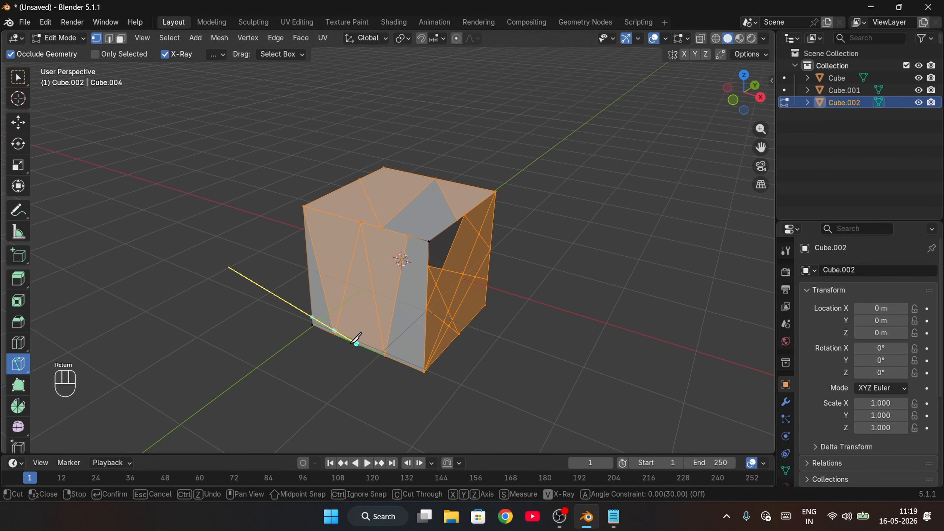
{"action": "right_click", "coordinate": [119, 261]}
{"action": "key", "text": "Escape"}
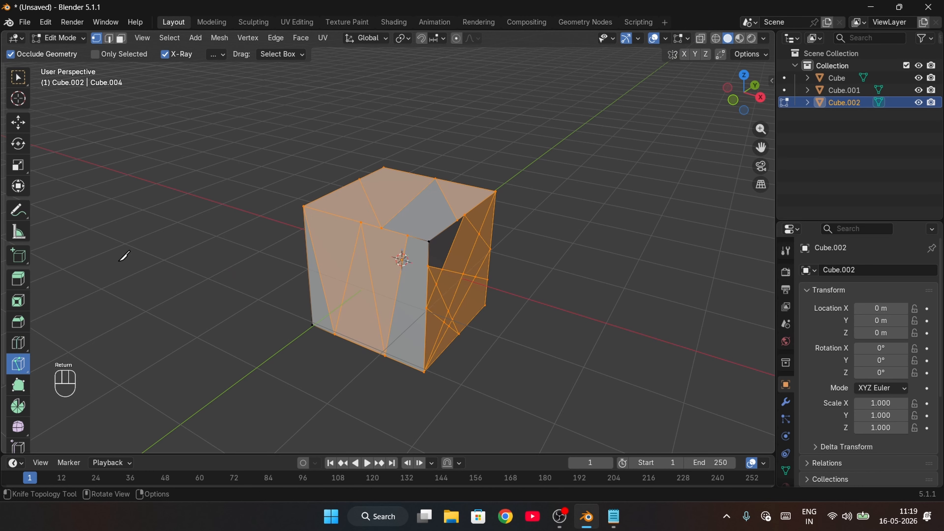
Activate Select Box, clear the selection, and in face select mode pick the knife-cut piece at the top face's -X, +Y corner.
{"action": "key", "text": "w"}
{"action": "middle_click_drag", "start_coordinate": [303, 309], "coordinate": [368, 195]}
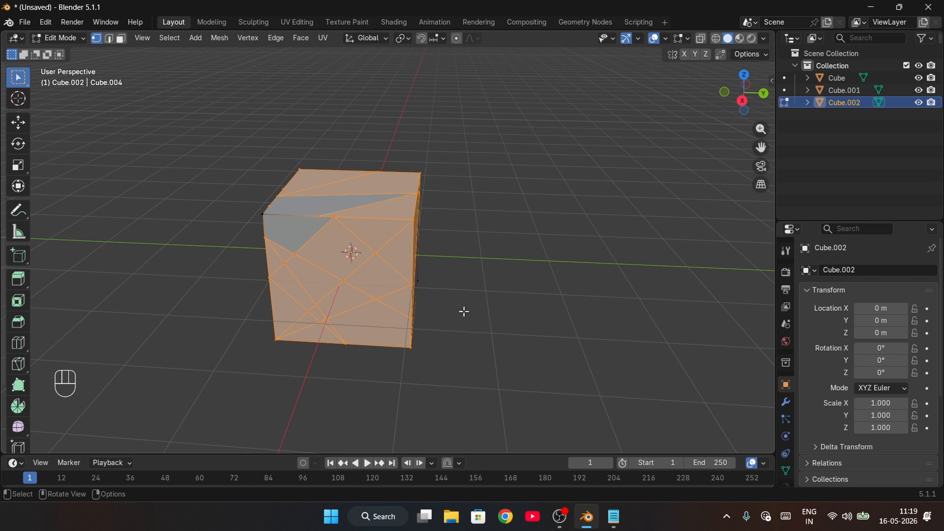
{"action": "middle_click_drag", "start_coordinate": [463, 312], "coordinate": [553, 311]}
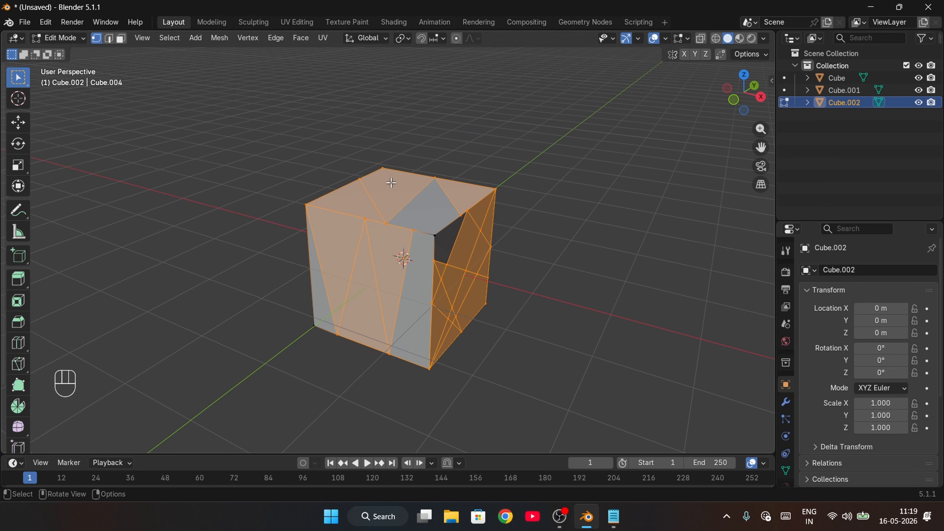
{"action": "left_click", "coordinate": [172, 221]}
{"action": "key", "text": "3"}
{"action": "left_click", "coordinate": [394, 190]}
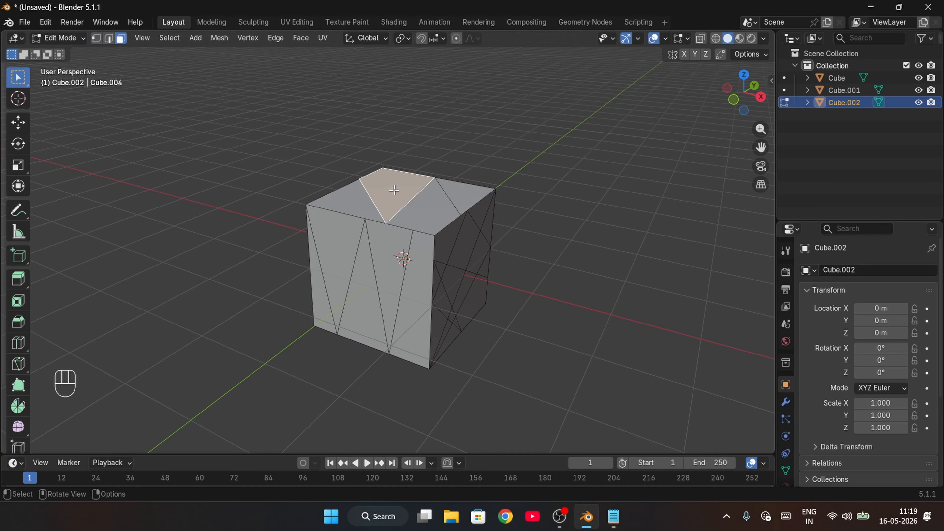
Try rotating the selected knife-cut piece on the cube's top face, and undo the rotation.
{"action": "key", "text": "r"}
{"action": "left_click", "coordinate": [395, 178]}
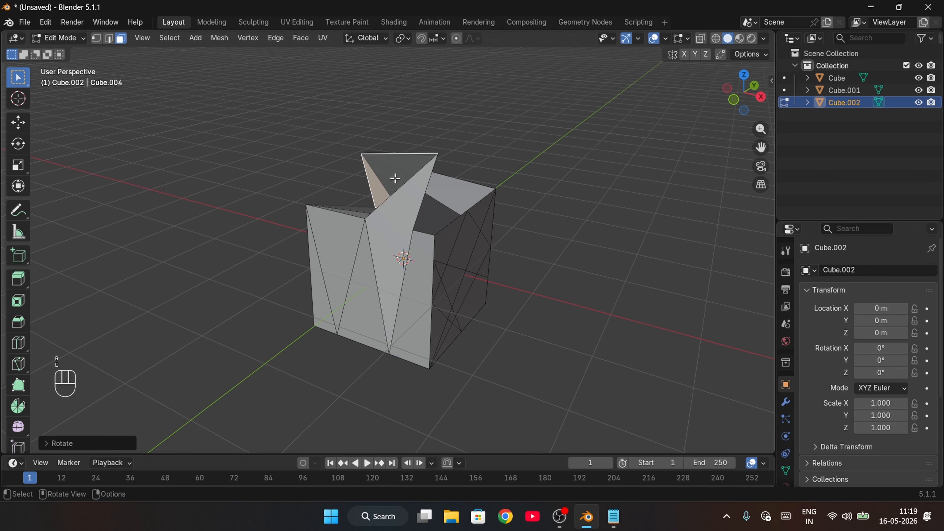
{"action": "key", "text": "ctrl+z"}
Extrude the selected top-face piece upward into a column, and extrude two inner knife-cut pieces of the +X face outward together.
{"action": "key", "text": "e"}
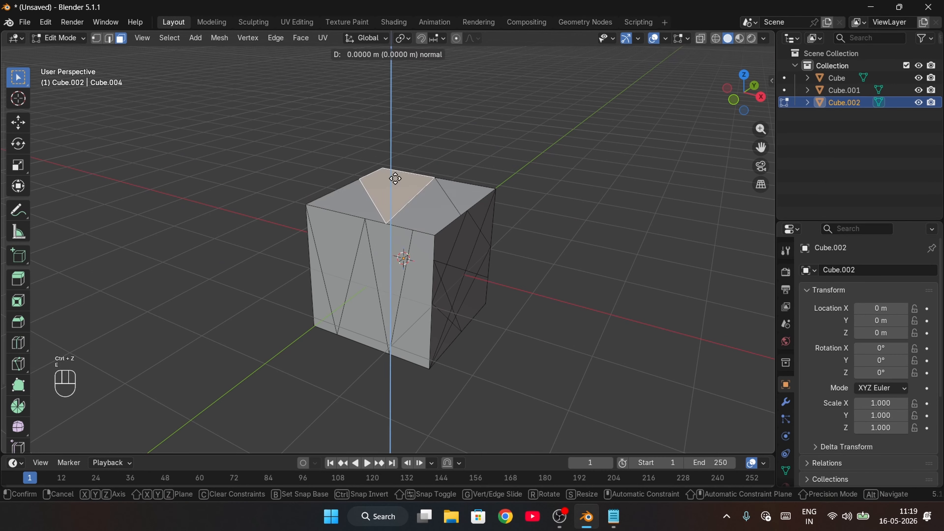
{"action": "left_click", "coordinate": [400, 118]}
{"action": "left_click", "coordinate": [462, 245]}
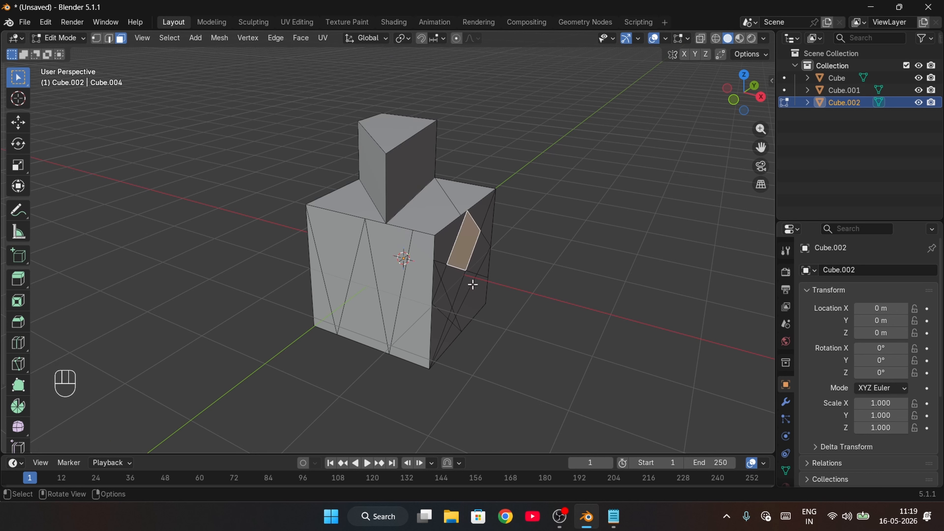
{"action": "left_click", "coordinate": [465, 284], "text": "shift"}
{"action": "key", "text": "e"}
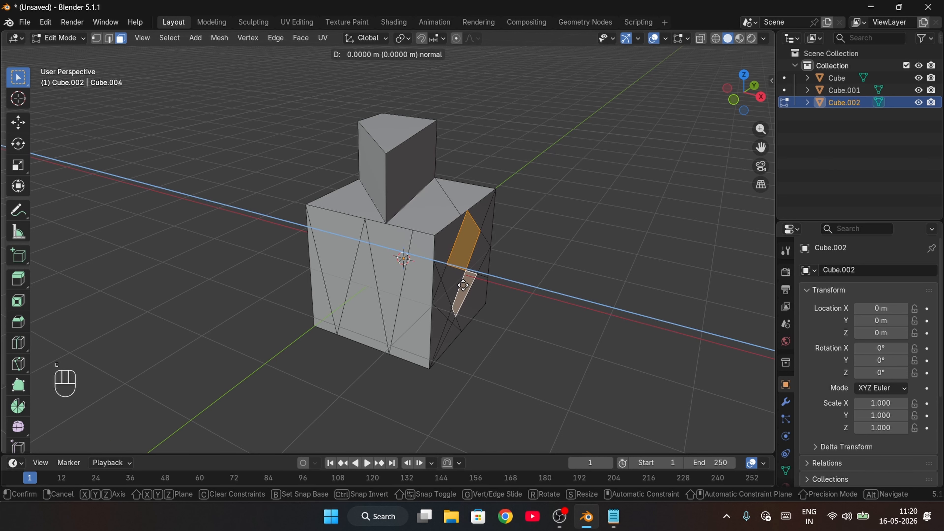
{"action": "left_click", "coordinate": [514, 288]}
Extrude the middle downward-pointing triangle of the -Y face outward, and give its end face a thin inset.
{"action": "left_click", "coordinate": [393, 292]}
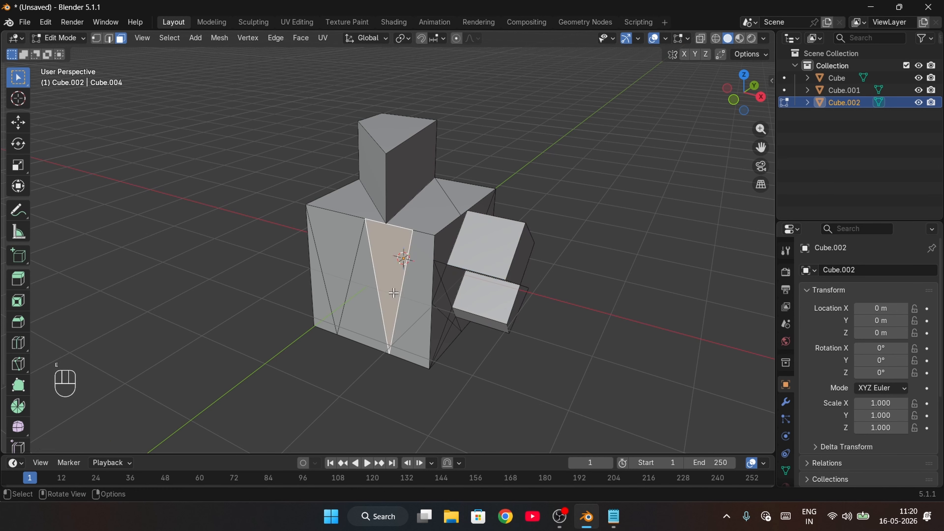
{"action": "key", "text": "e"}
{"action": "left_click", "coordinate": [339, 333]}
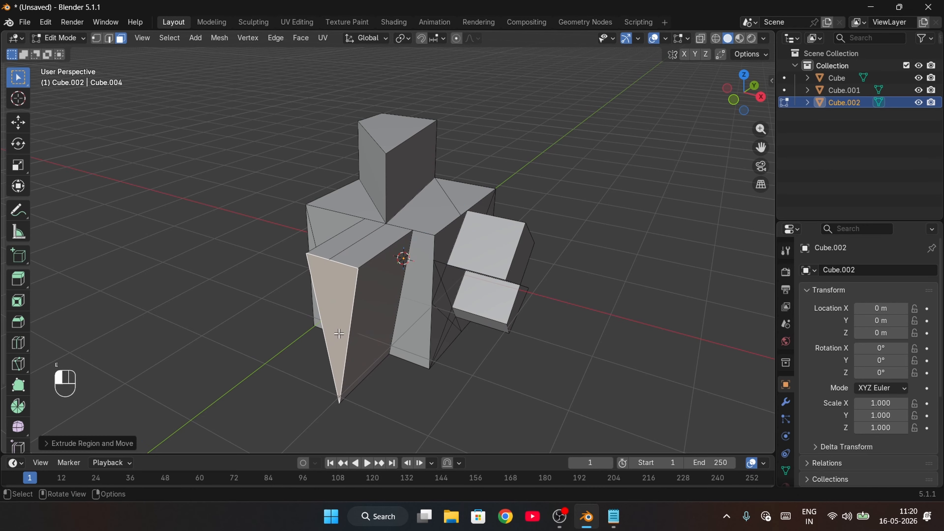
{"action": "key", "text": "i"}
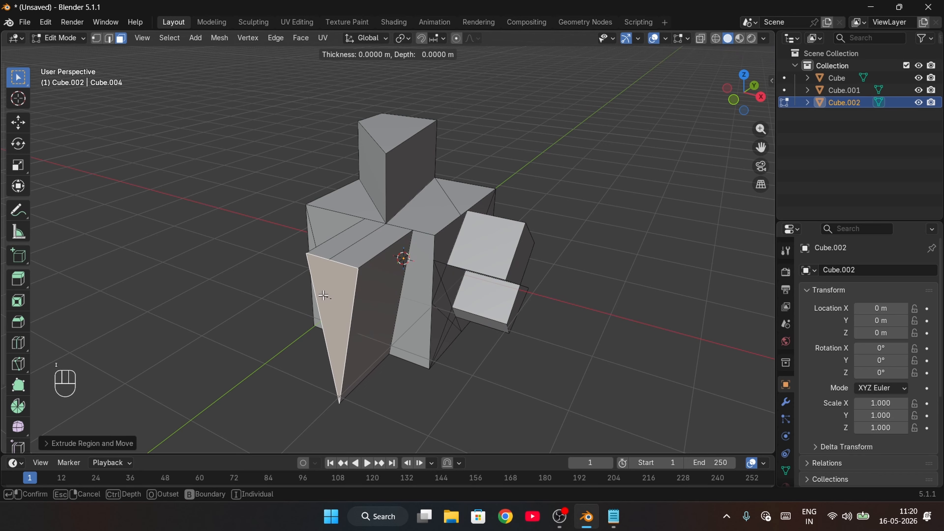
{"action": "left_click", "coordinate": [345, 325]}
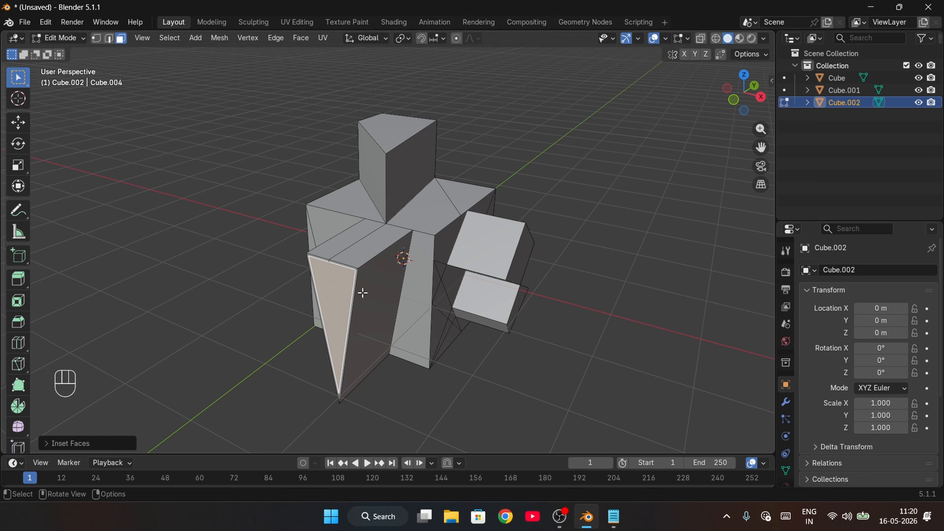
Select the top face of the column raised from the cube's top and look at it from above.
{"action": "left_click", "coordinate": [394, 130]}
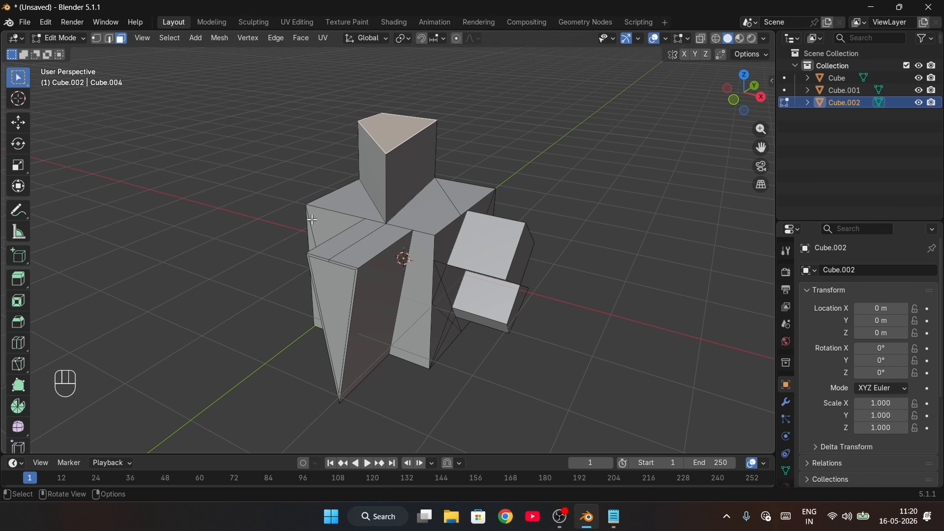
{"action": "middle_click_drag", "start_coordinate": [311, 219], "coordinate": [353, 309]}
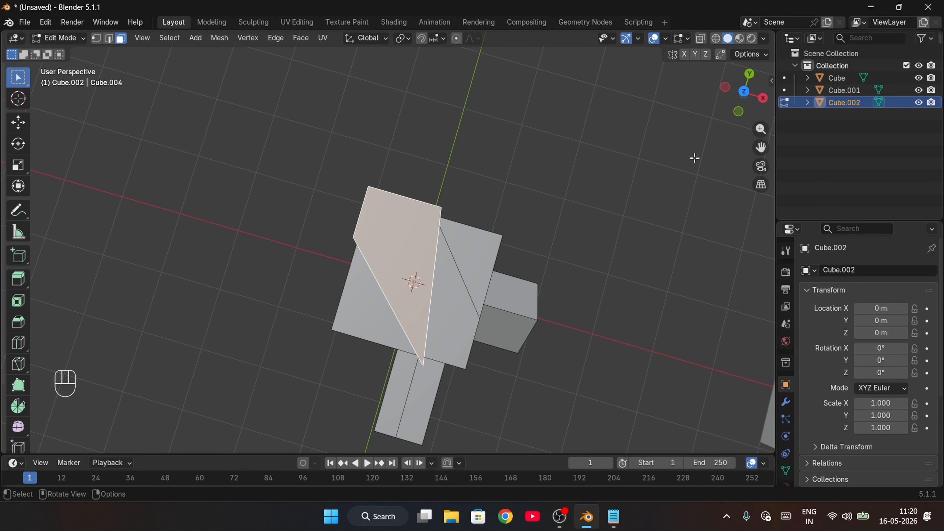
Try two insets of different thickness on the column's top face, undoing each one.
{"action": "key", "text": "i"}
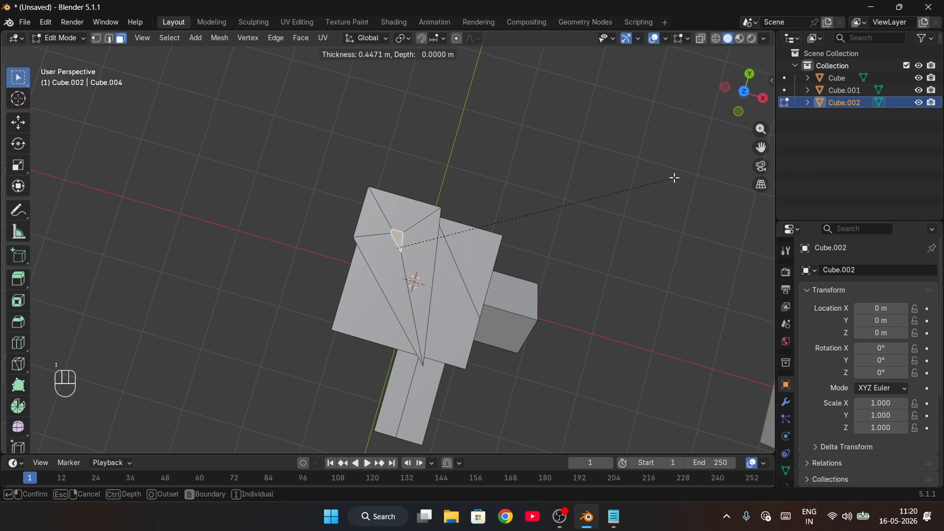
{"action": "left_click", "coordinate": [698, 191]}
{"action": "key", "text": "ctrl+z"}
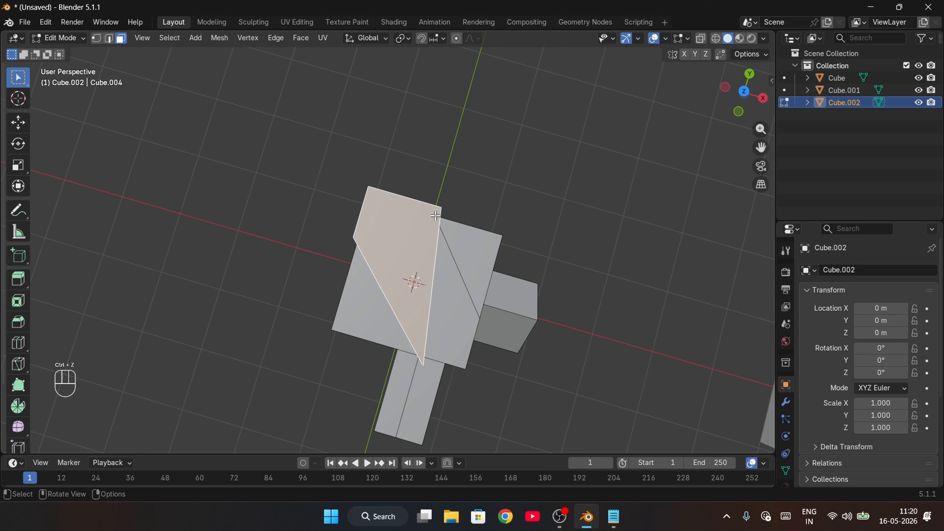
{"action": "key", "text": "i"}
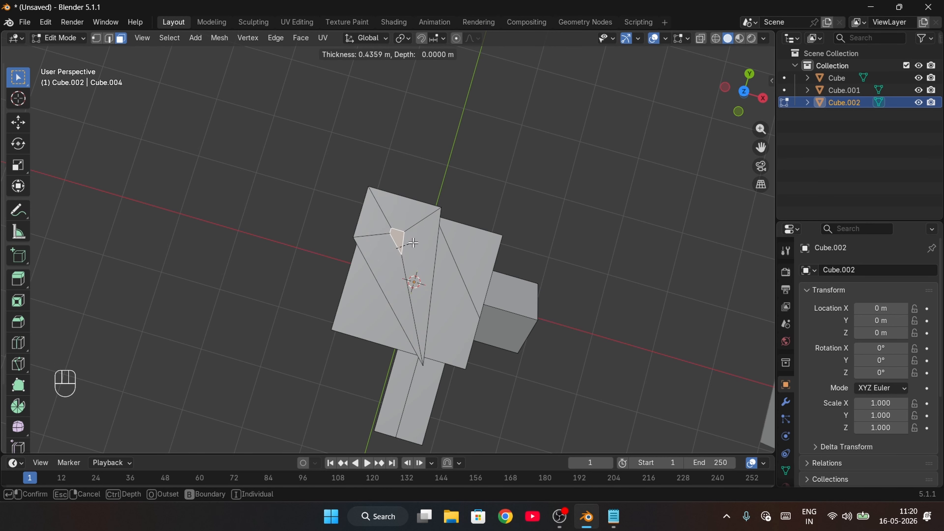
{"action": "left_click", "coordinate": [426, 235]}
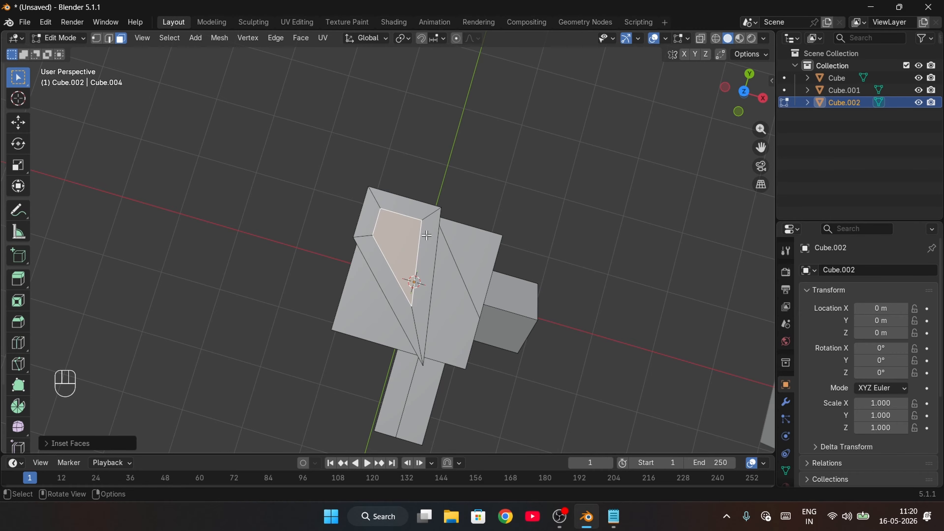
{"action": "key", "text": "ctrl+z"}
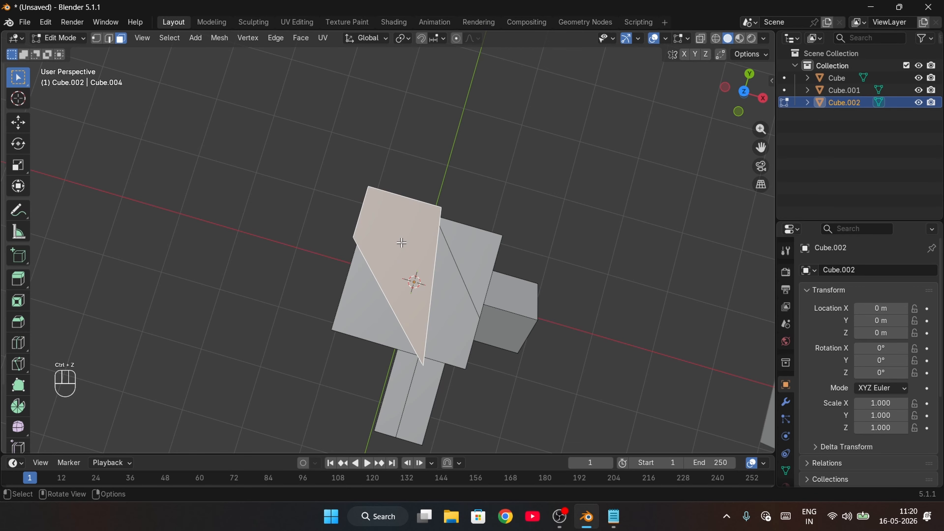
Inset the column's top face by a thin margin.
{"action": "key", "text": "i"}
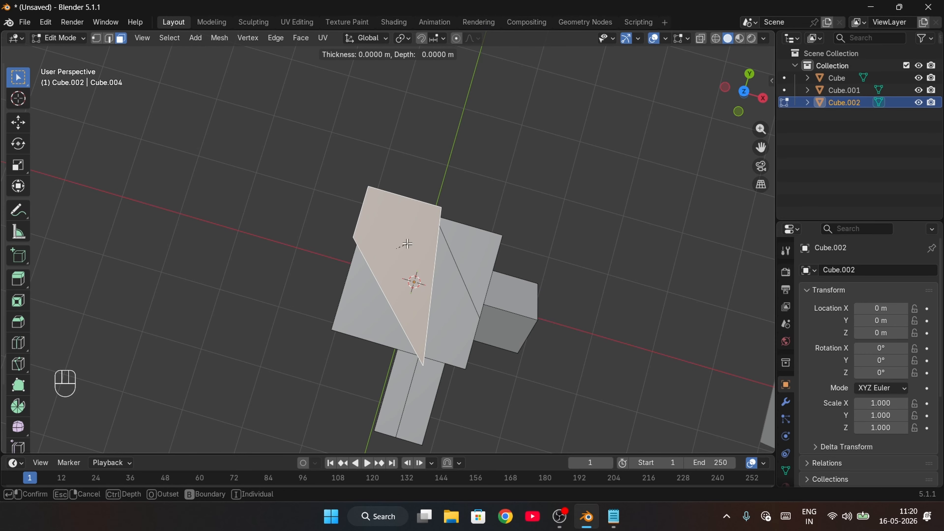
{"action": "left_click", "coordinate": [397, 248]}
{"action": "middle_click_drag", "start_coordinate": [492, 287], "coordinate": [416, 347]}
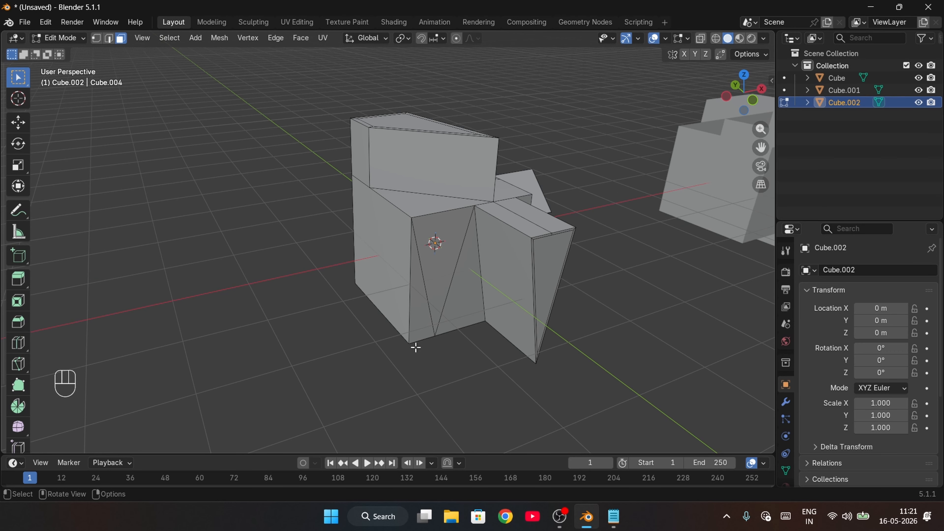
{"action": "middle_click_drag", "start_coordinate": [271, 346], "coordinate": [500, 358]}
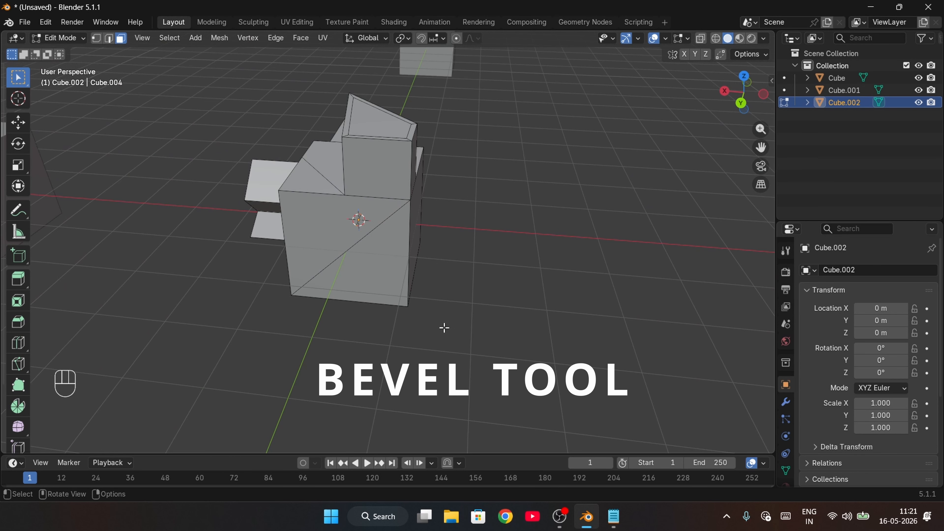
Return to Object Mode and move the knife-cut cube along the X axis to about -6.75 m.
{"action": "key", "text": "Tab"}
{"action": "key", "text": "g"}
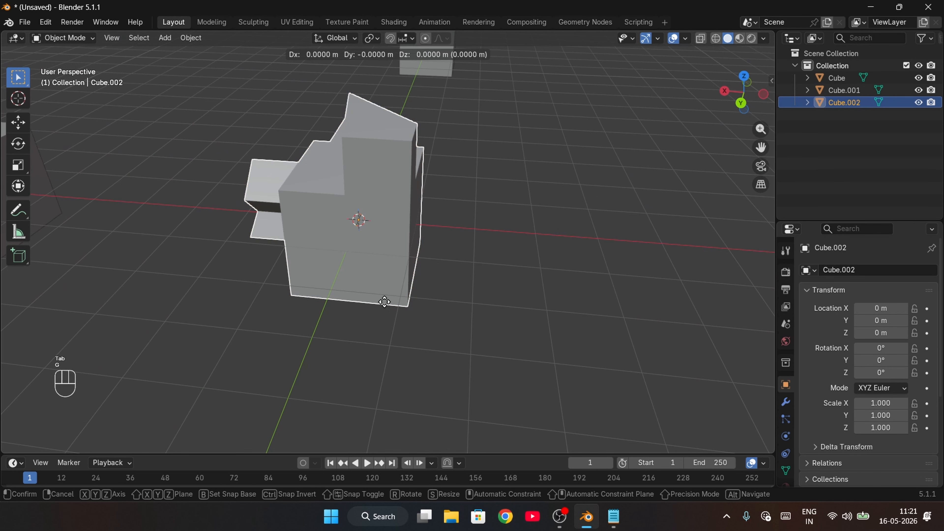
{"action": "key", "text": "x"}
{"action": "left_click", "coordinate": [738, 326]}
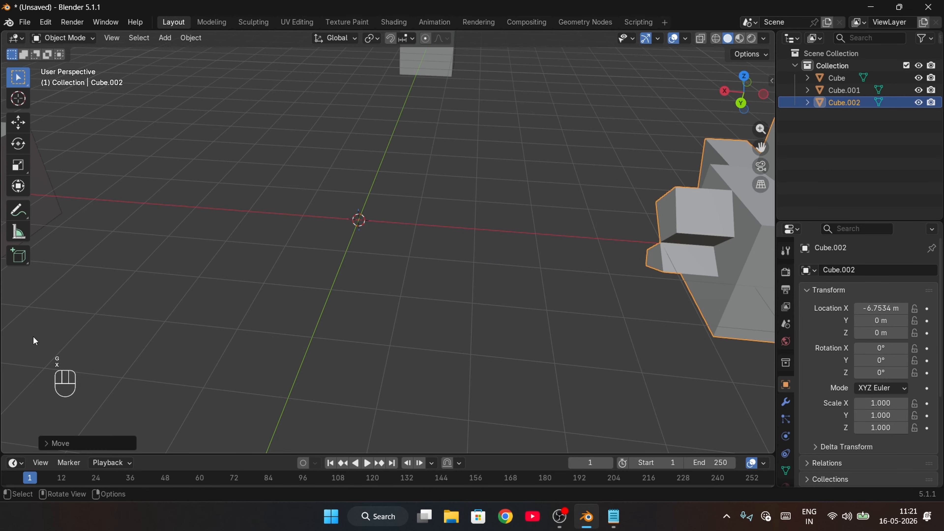
Add a new cube mesh at the world origin.
{"action": "key", "text": "shift+a"}
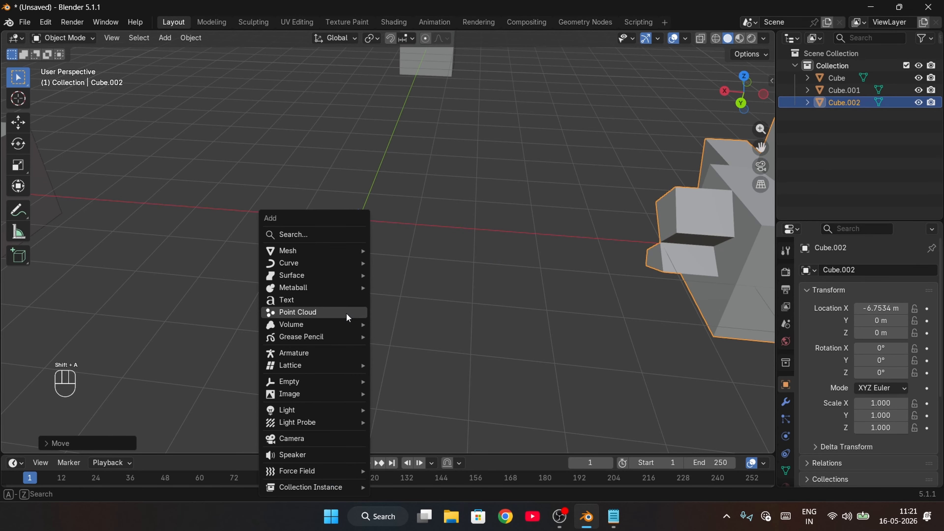
{"action": "mouse_move", "coordinate": [301, 251]}
{"action": "left_click", "coordinate": [391, 265]}
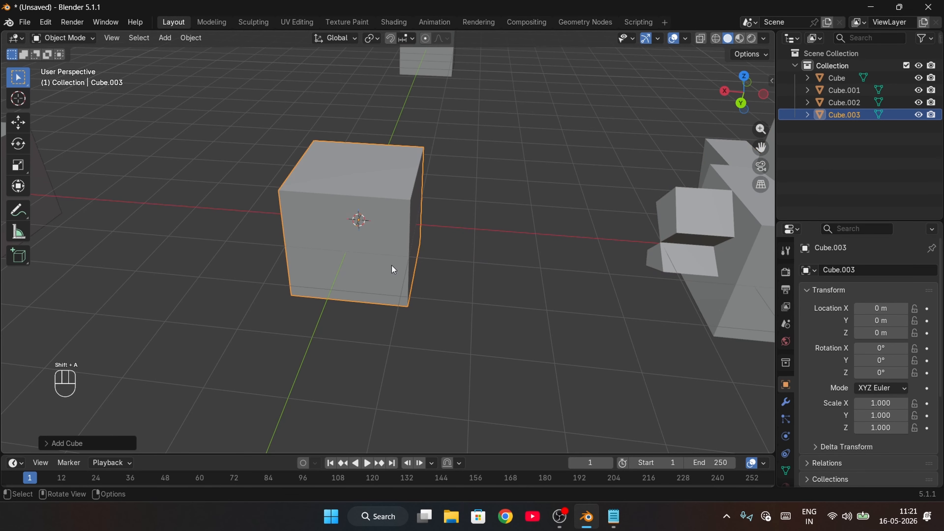
Enter Edit Mode on the new cube, clear the selection, and in edge select mode pick the top face's +Y edge.
{"action": "key", "text": "Tab"}
{"action": "left_click", "coordinate": [309, 380]}
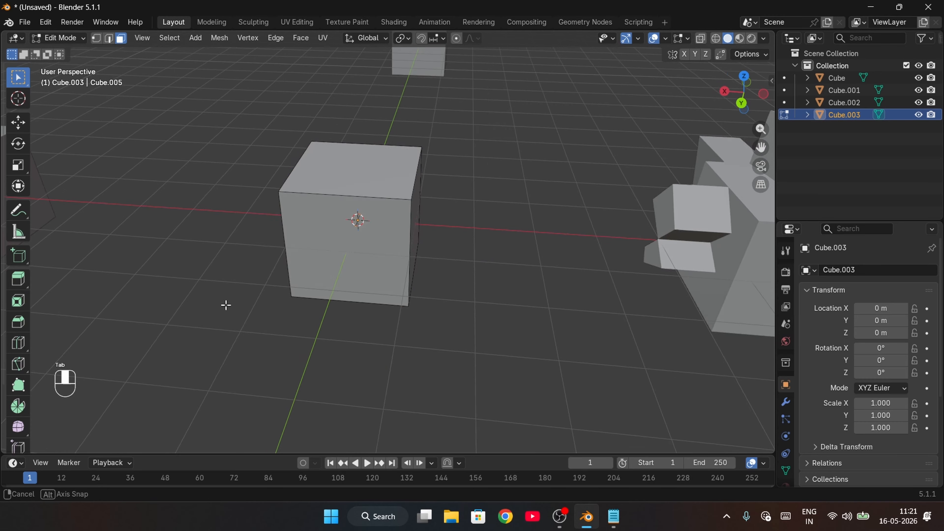
{"action": "middle_click_drag", "start_coordinate": [226, 302], "coordinate": [275, 279]}
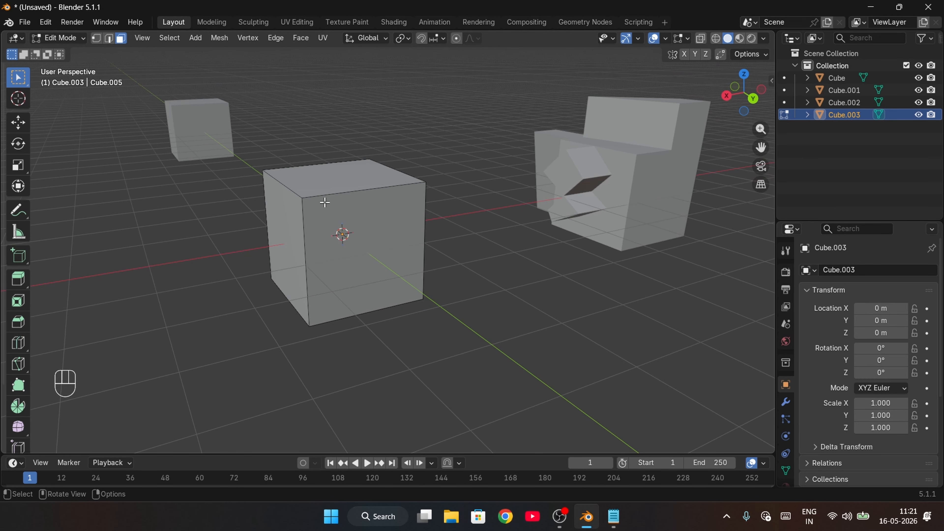
{"action": "middle_click_drag", "start_coordinate": [162, 194], "coordinate": [217, 301]}
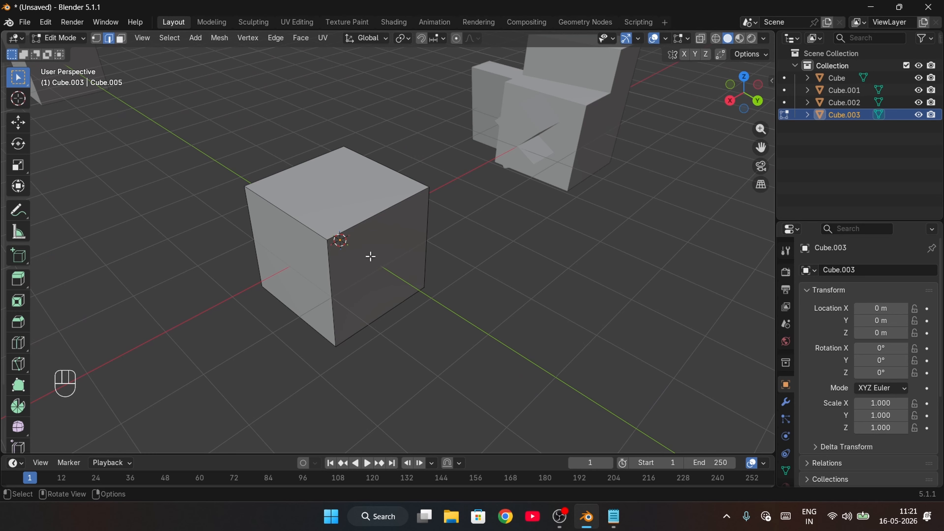
{"action": "left_click", "coordinate": [372, 217]}
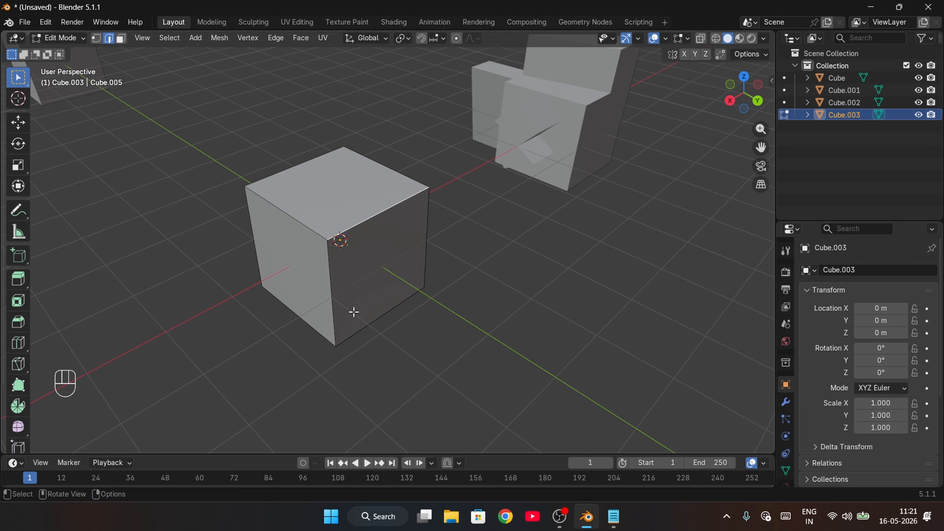
Bevel the selected edge with the Bevel tool, setting the width to 1.58 m and the segments to 16.
{"action": "left_click", "coordinate": [19, 321]}
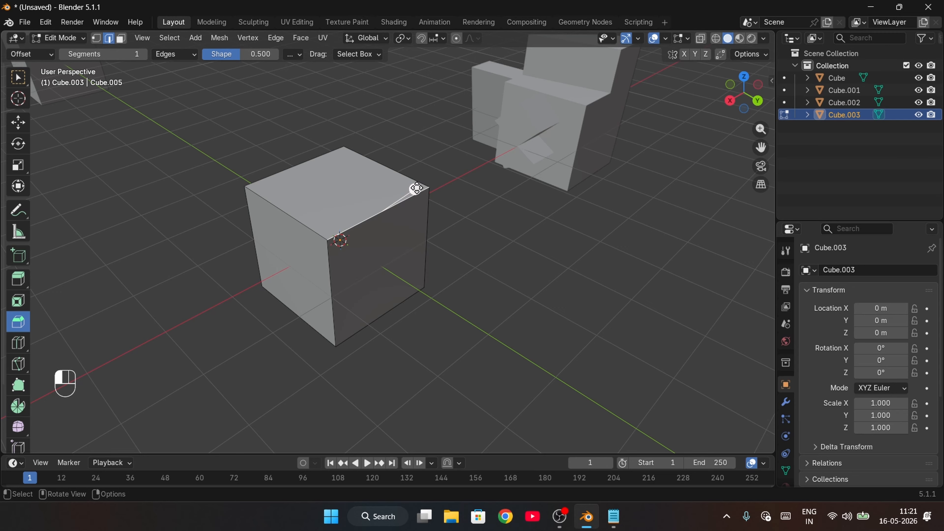
{"action": "left_click_drag", "start_coordinate": [416, 188], "coordinate": [472, 207]}
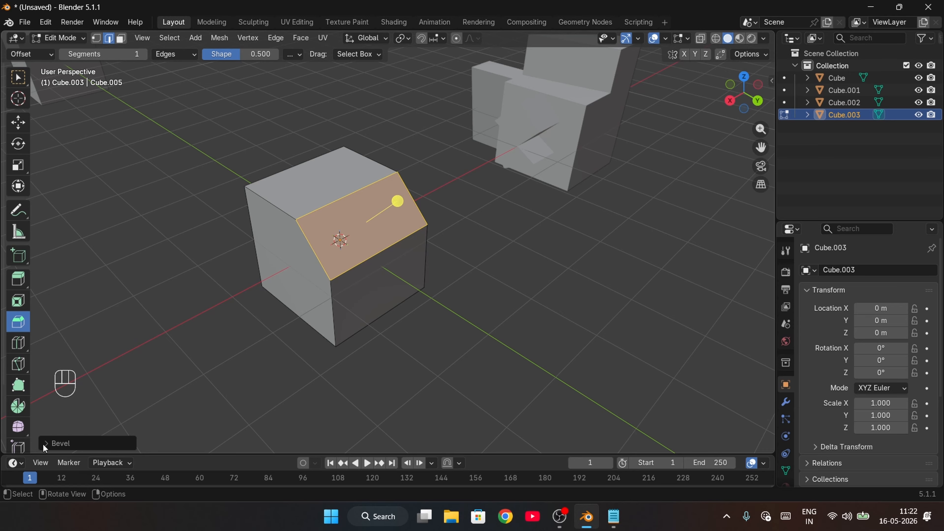
{"action": "left_click", "coordinate": [52, 444]}
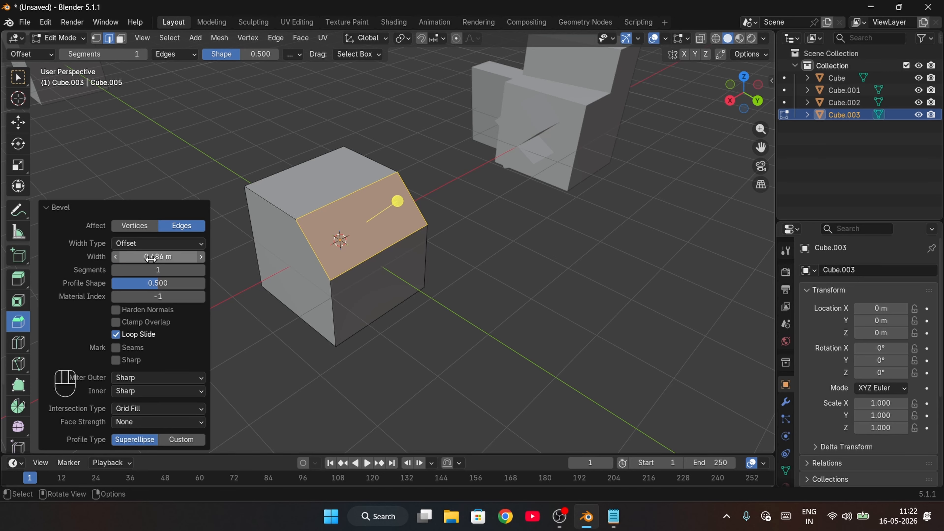
{"action": "mouse_move", "coordinate": [158, 257]}
{"action": "left_mouse_down"}
{"action": "mouse_move", "coordinate": [194, 256]}
{"action": "mouse_move", "coordinate": [163, 269]}
{"action": "mouse_move", "coordinate": [197, 269]}
{"action": "mouse_move", "coordinate": [156, 269]}
{"action": "mouse_move", "coordinate": [200, 269]}
{"action": "mouse_move", "coordinate": [150, 269]}
{"action": "left_mouse_up"}
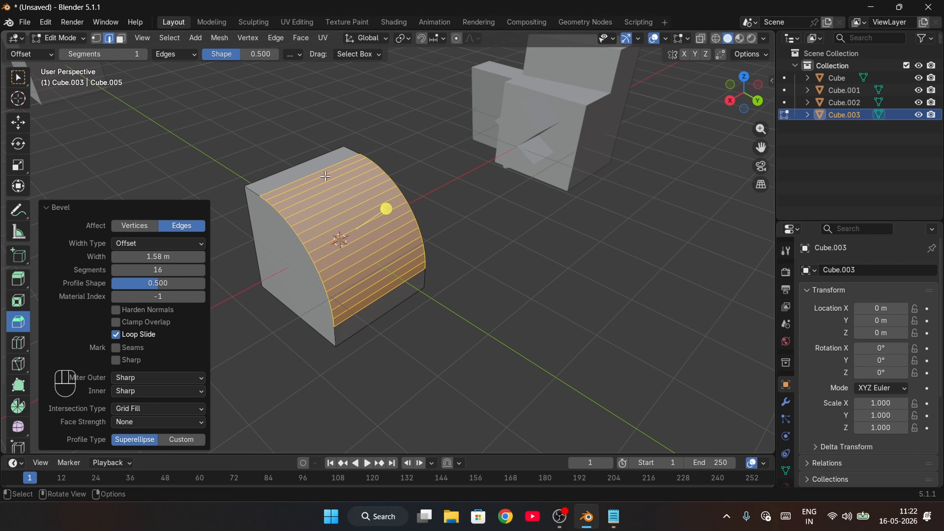
Switch the bevel's profile type from Superellipse to Custom and apply the Support Loops preset to the profile curve.
{"action": "left_click", "coordinate": [186, 439]}
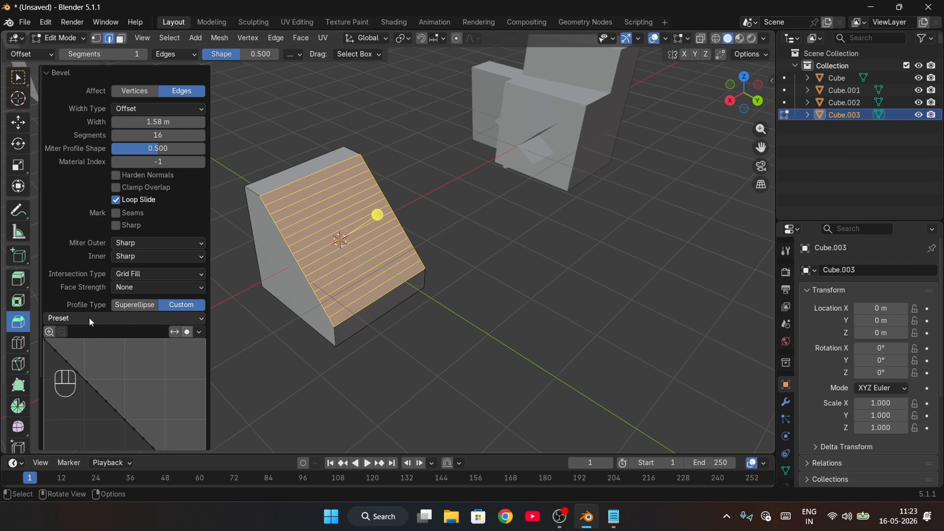
{"action": "left_click", "coordinate": [136, 304]}
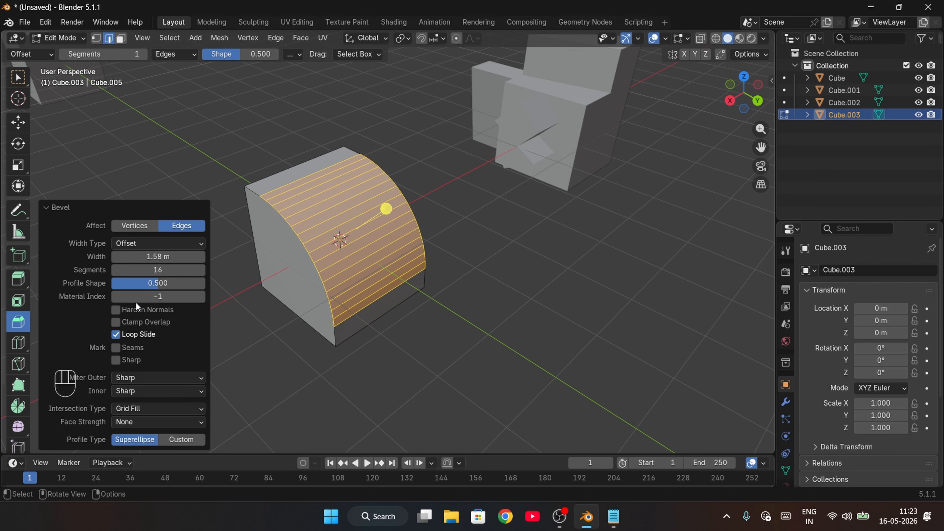
{"action": "left_click", "coordinate": [204, 439]}
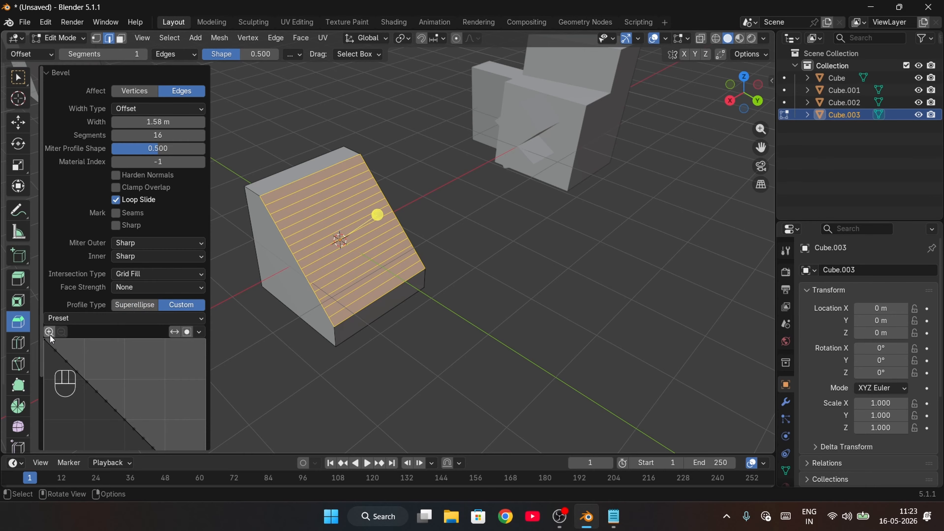
{"action": "left_click", "coordinate": [195, 319]}
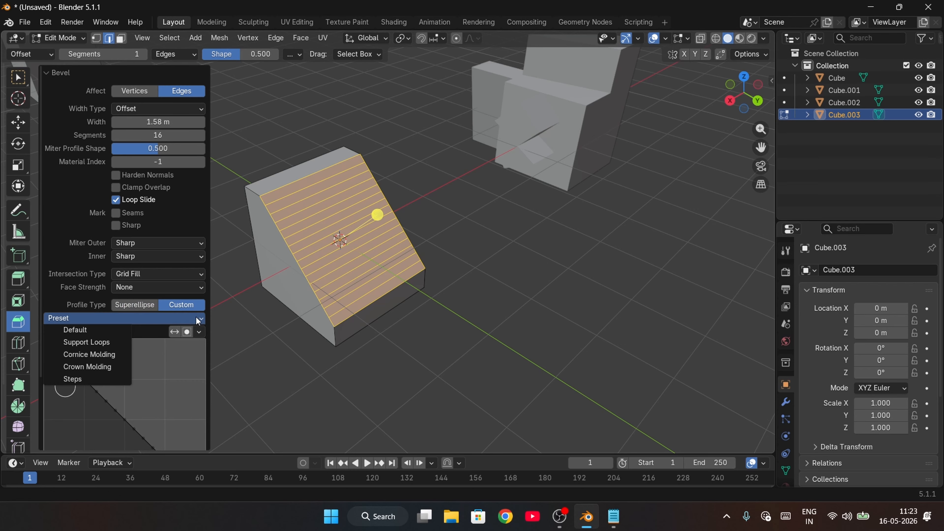
{"action": "left_click", "coordinate": [99, 320]}
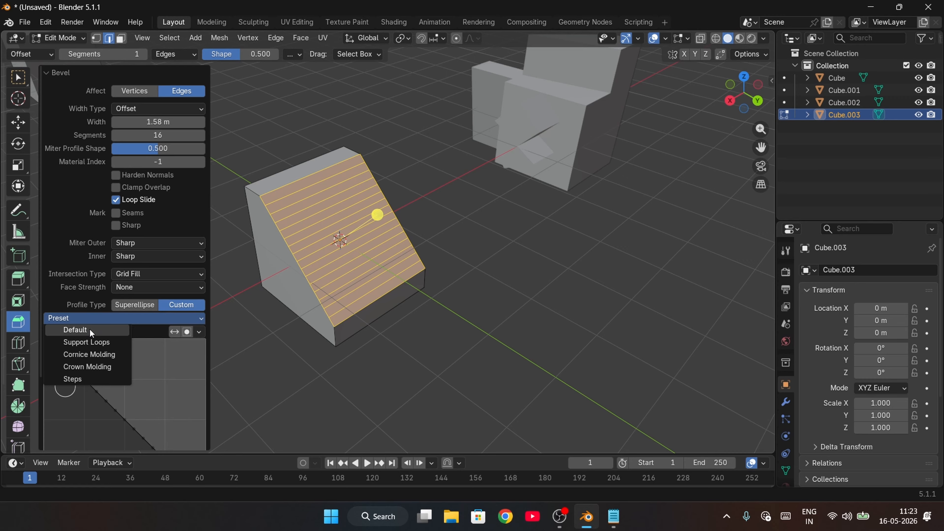
{"action": "left_click", "coordinate": [93, 346]}
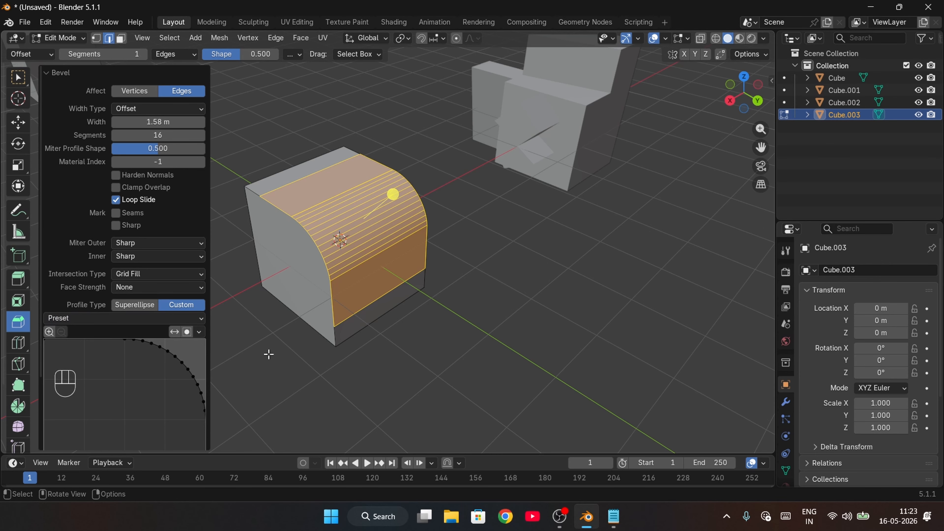
Try the Cornice Molding preset and the Crown Molding preset on the custom bevel profile.
{"action": "middle_click_drag", "start_coordinate": [268, 354], "coordinate": [208, 372]}
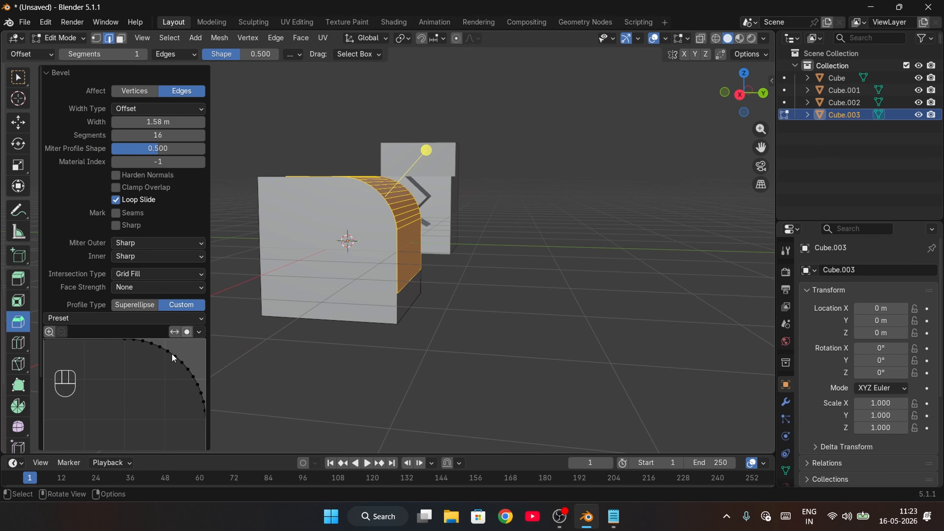
{"action": "left_click", "coordinate": [139, 320]}
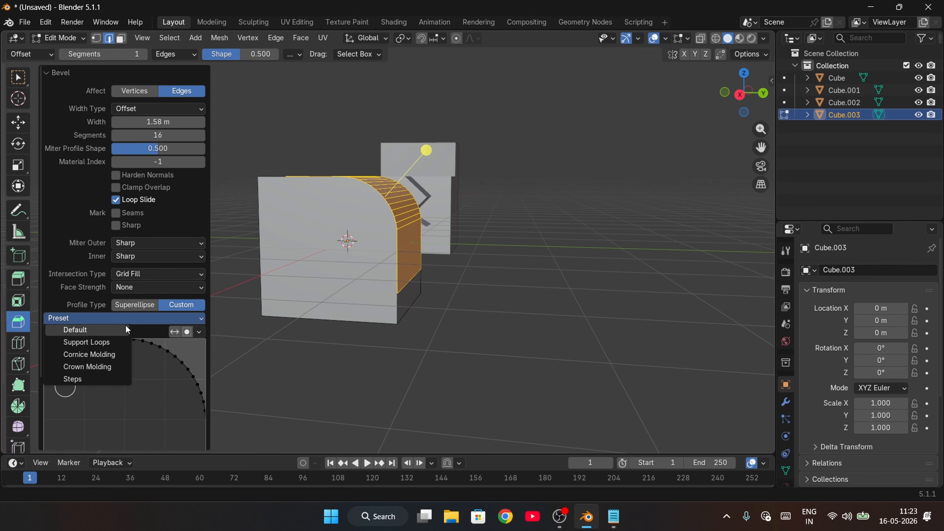
{"action": "left_click", "coordinate": [95, 354]}
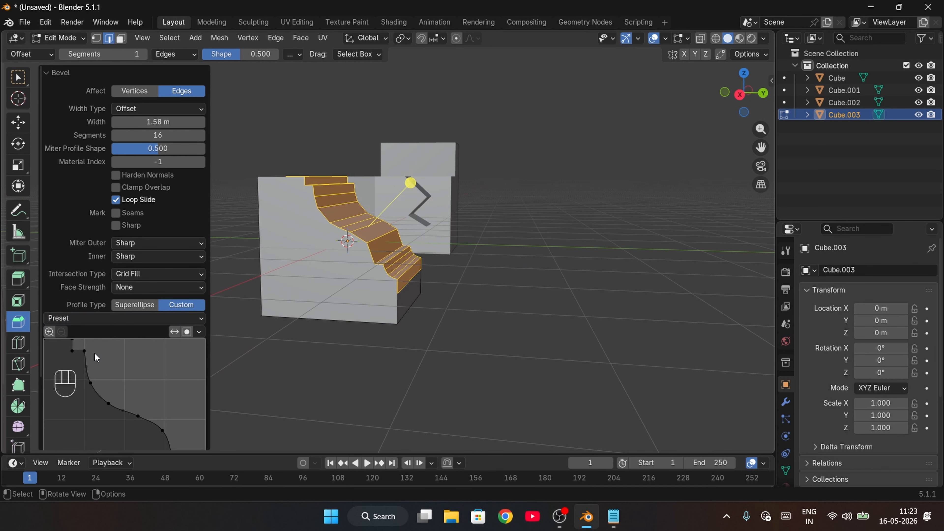
{"action": "left_click", "coordinate": [84, 319]}
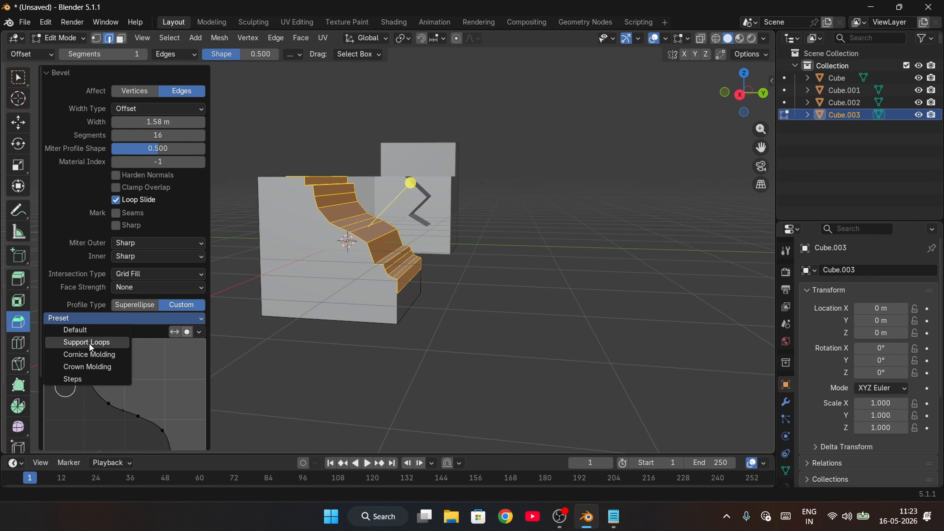
{"action": "left_click", "coordinate": [98, 356]}
{"action": "middle_click_drag", "start_coordinate": [441, 329], "coordinate": [443, 371]}
{"action": "middle_click_drag", "start_coordinate": [351, 297], "coordinate": [309, 354]}
{"action": "left_click", "coordinate": [84, 318]}
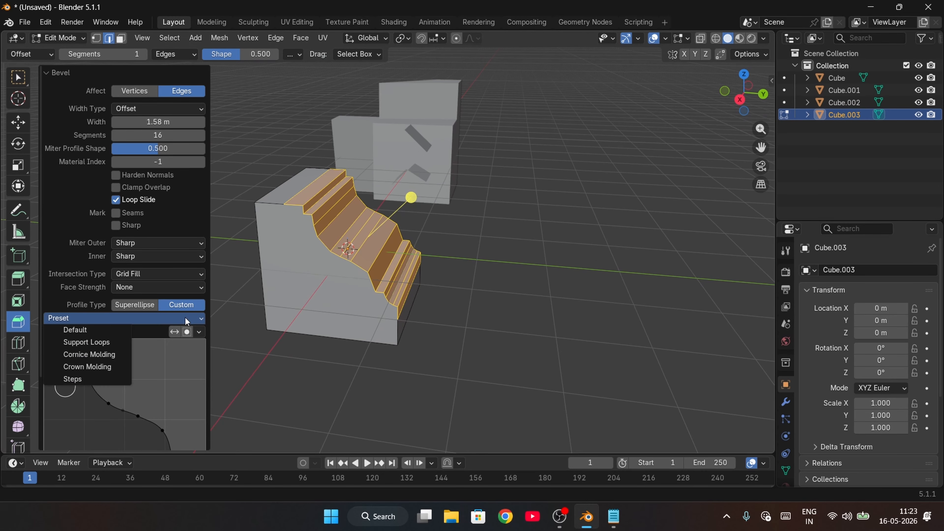
{"action": "left_click", "coordinate": [90, 366]}
Apply the Steps preset to the custom bevel profile to shape the bevelled edge as a staircase.
{"action": "middle_click_drag", "start_coordinate": [341, 318], "coordinate": [422, 258]}
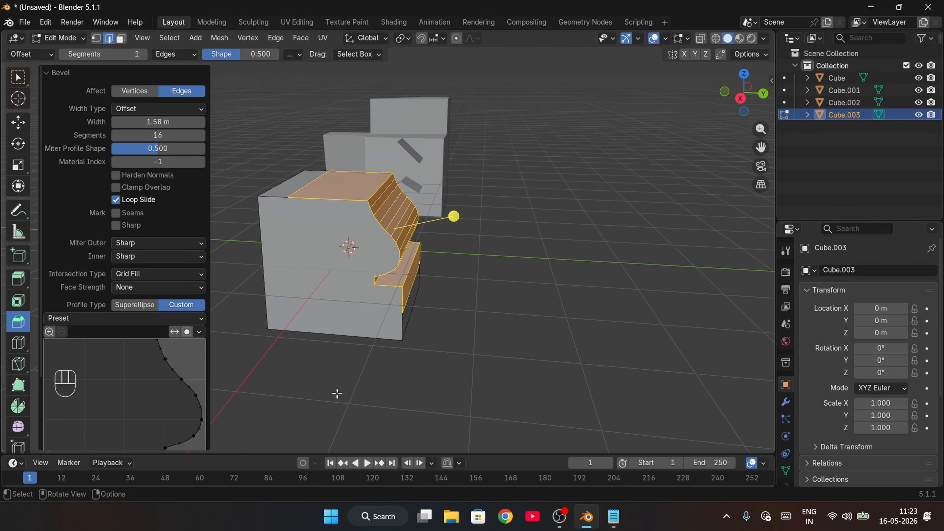
{"action": "left_click", "coordinate": [93, 316]}
{"action": "left_click", "coordinate": [93, 375]}
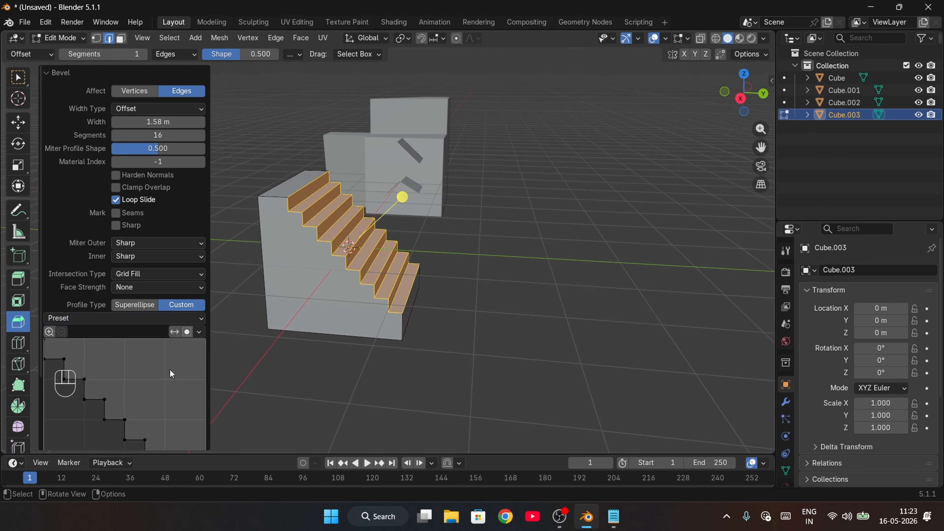
Reset the custom bevel profile to a straight line and reshape its points into a wavy curve across the cube's beveled edge.
{"action": "middle_click_drag", "start_coordinate": [295, 360], "coordinate": [349, 360]}
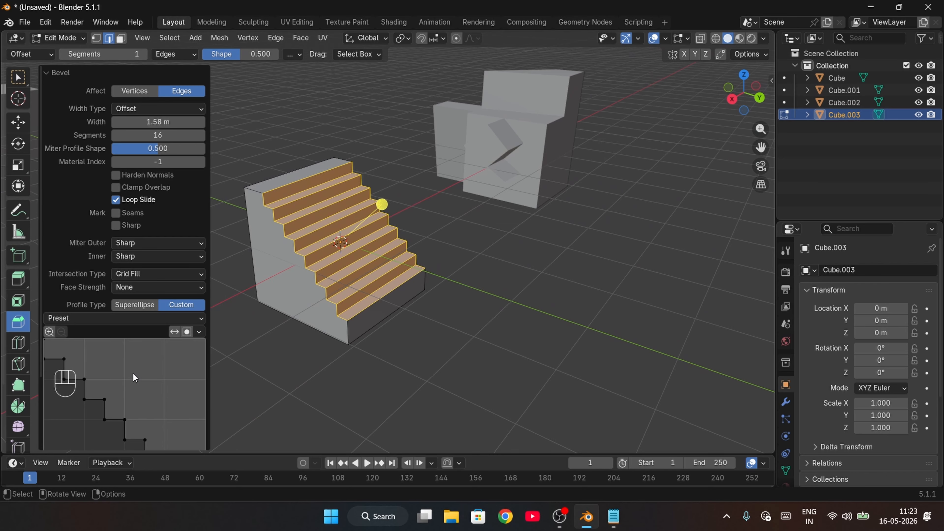
{"action": "left_click", "coordinate": [107, 318]}
{"action": "left_click", "coordinate": [99, 336]}
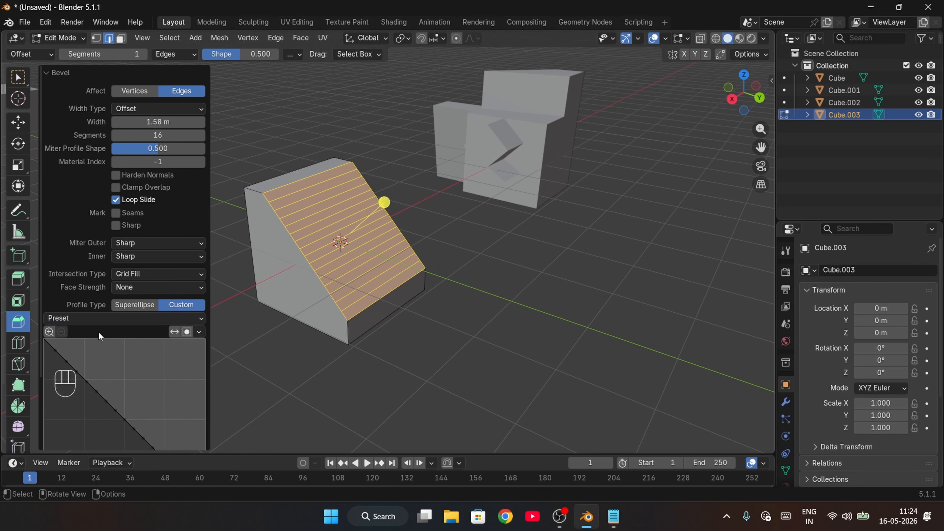
{"action": "left_click_drag", "start_coordinate": [68, 360], "coordinate": [186, 400]}
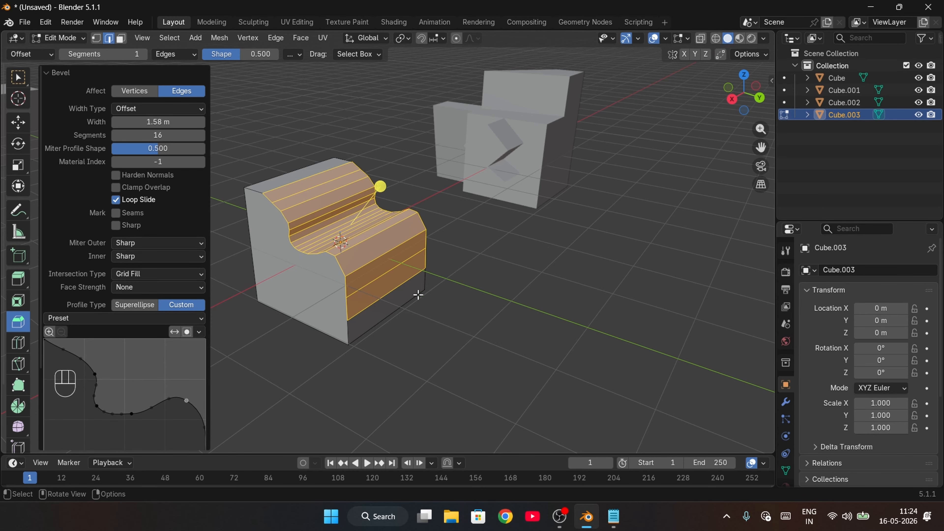
Set the wavy bevel's segments to 53 and examine the smoother surface from other angles.
{"action": "middle_click_drag", "start_coordinate": [414, 223], "coordinate": [344, 213]}
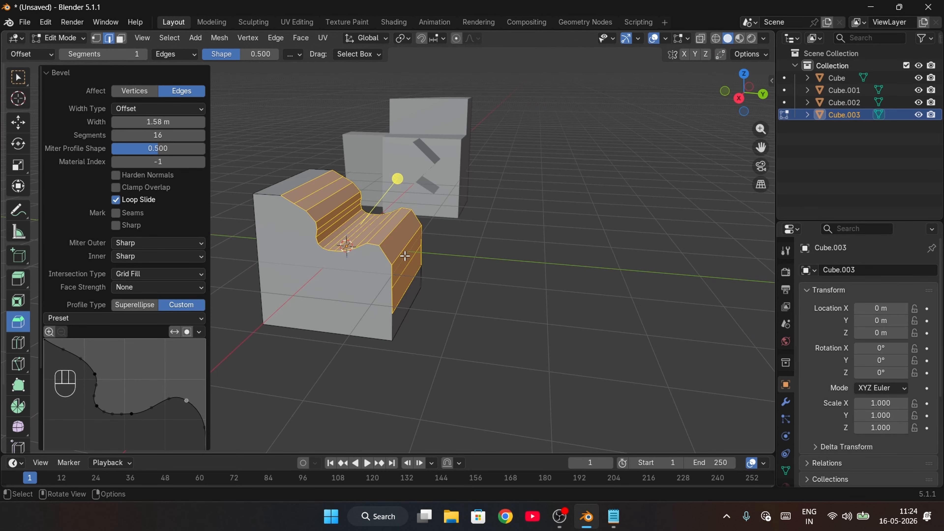
{"action": "left_click_drag", "start_coordinate": [149, 135], "coordinate": [192, 135]}
{"action": "middle_click_drag", "start_coordinate": [334, 333], "coordinate": [348, 212]}
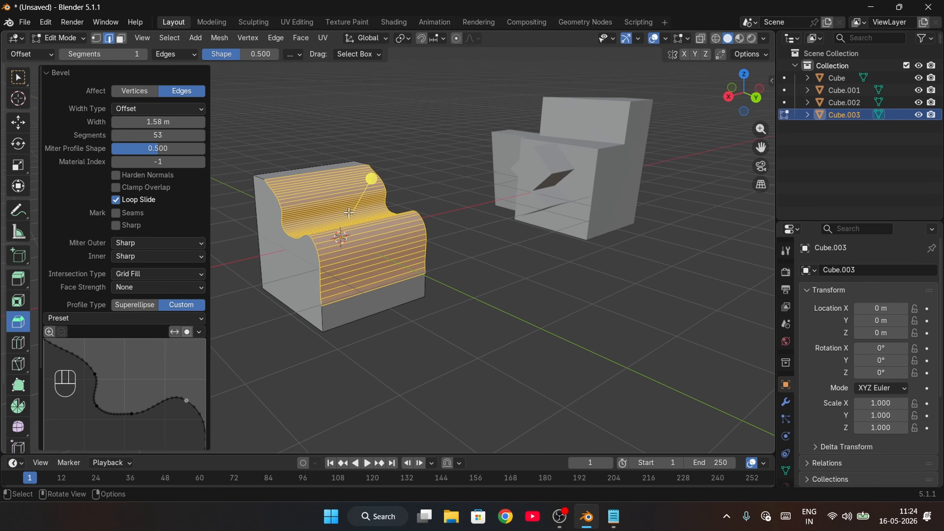
{"action": "left_click", "coordinate": [298, 359]}
{"action": "middle_click_drag", "start_coordinate": [298, 359], "coordinate": [423, 365]}
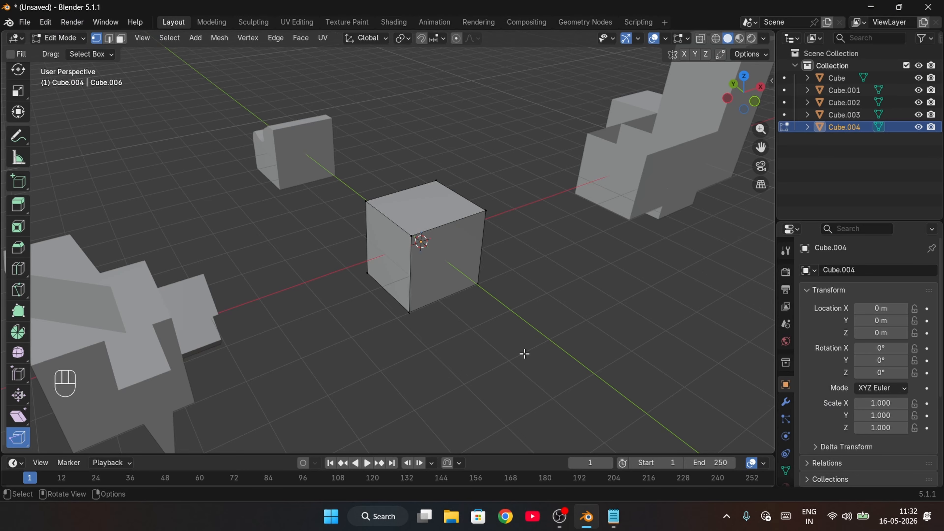
Pull the new cube's top front corners, top rear corner and lower front corners outward with the Poly Build tool.
{"action": "middle_click_drag", "start_coordinate": [467, 354], "coordinate": [424, 348]}
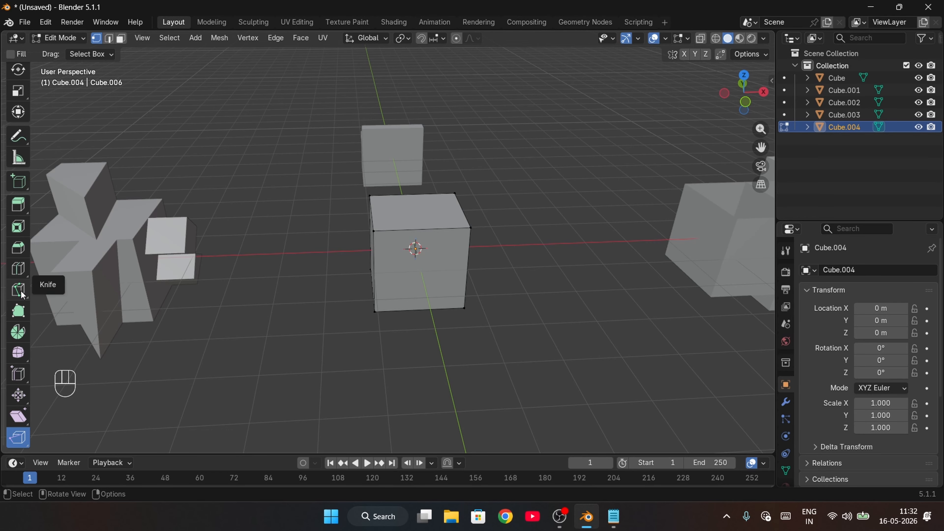
{"action": "left_click", "coordinate": [16, 316]}
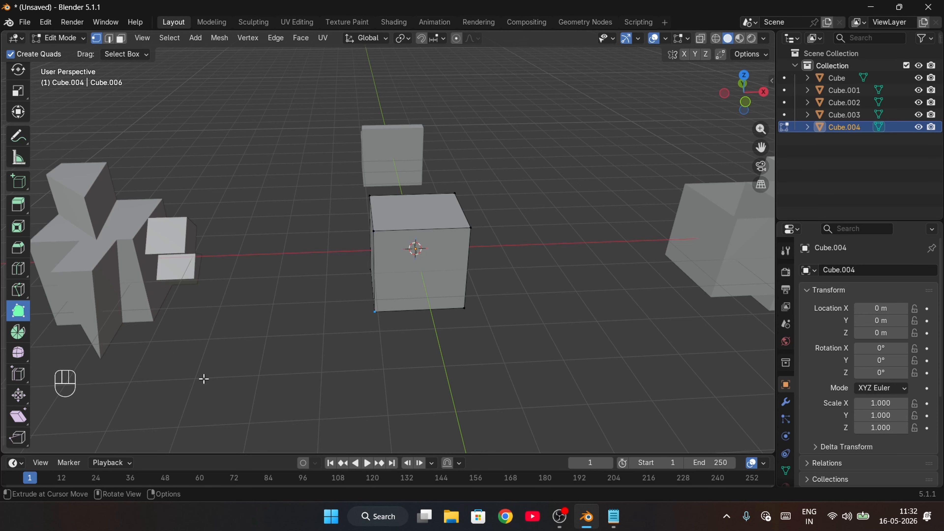
{"action": "middle_click_drag", "start_coordinate": [340, 337], "coordinate": [338, 317]}
{"action": "scroll", "coordinate": [387, 338], "scroll_direction": "up", "scroll_amount": 4}
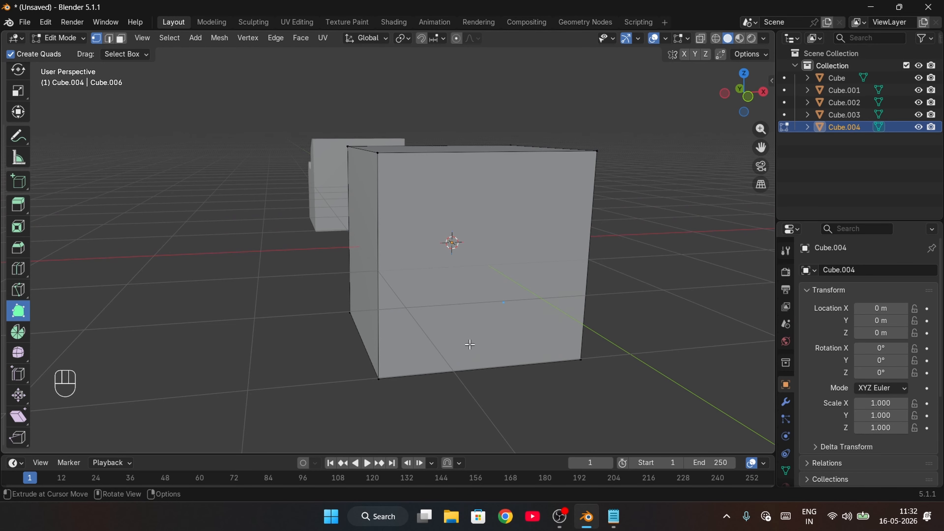
{"action": "middle_click_drag", "start_coordinate": [621, 213], "coordinate": [609, 243]}
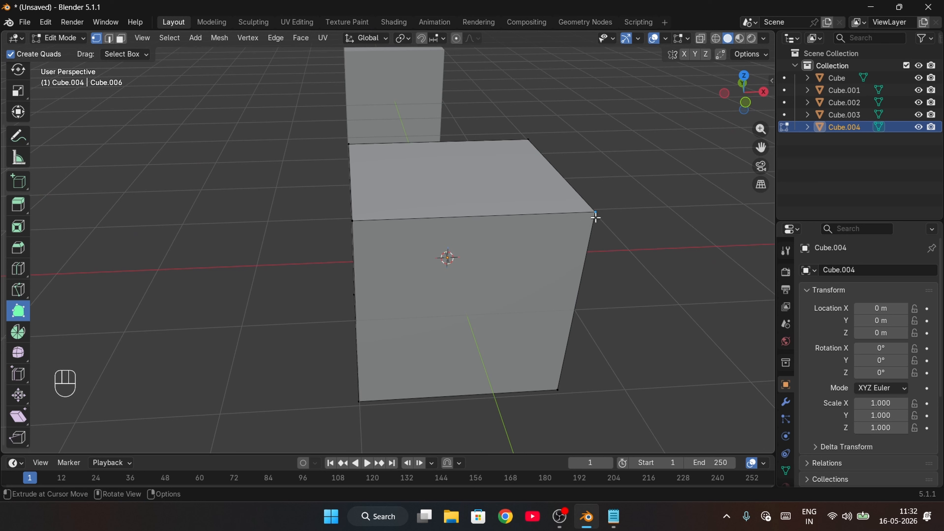
{"action": "left_click_drag", "start_coordinate": [596, 218], "coordinate": [657, 112]}
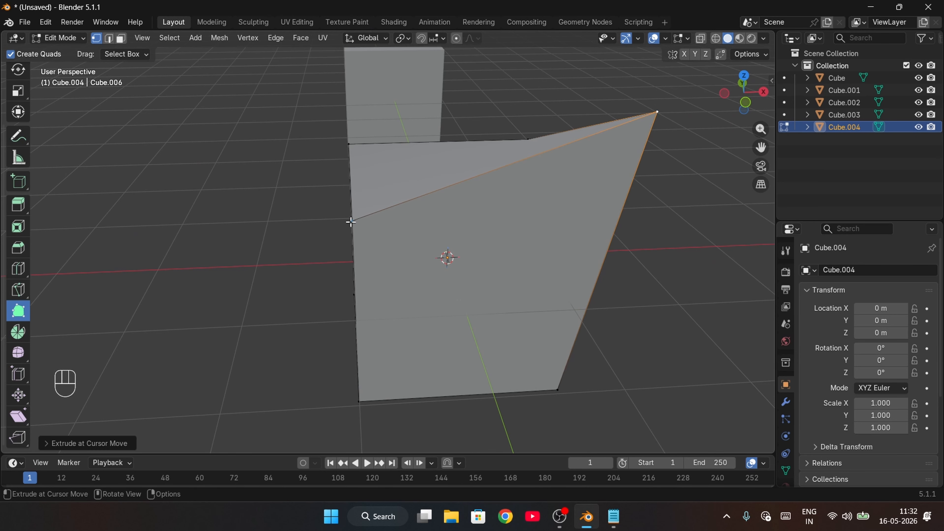
{"action": "left_click_drag", "start_coordinate": [351, 222], "coordinate": [249, 280]}
{"action": "left_click_drag", "start_coordinate": [349, 144], "coordinate": [298, 111]}
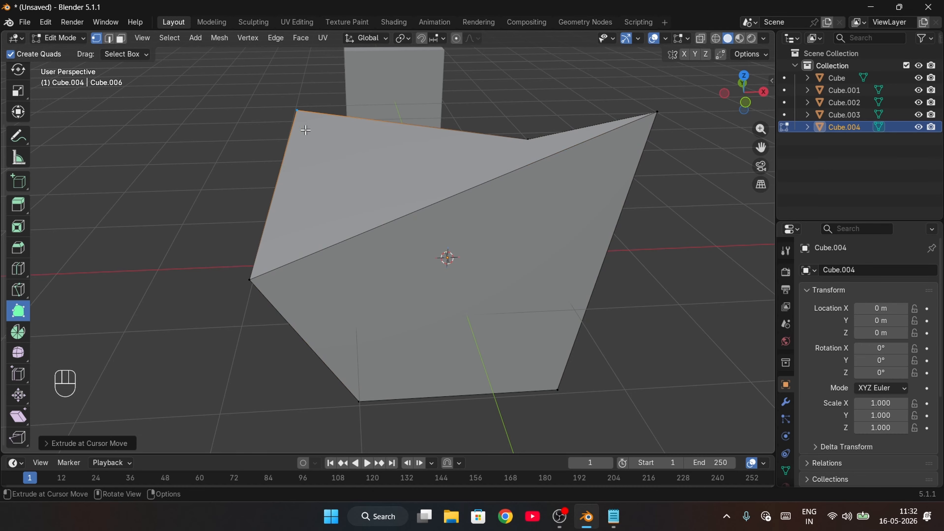
{"action": "left_click_drag", "start_coordinate": [348, 376], "coordinate": [332, 433]}
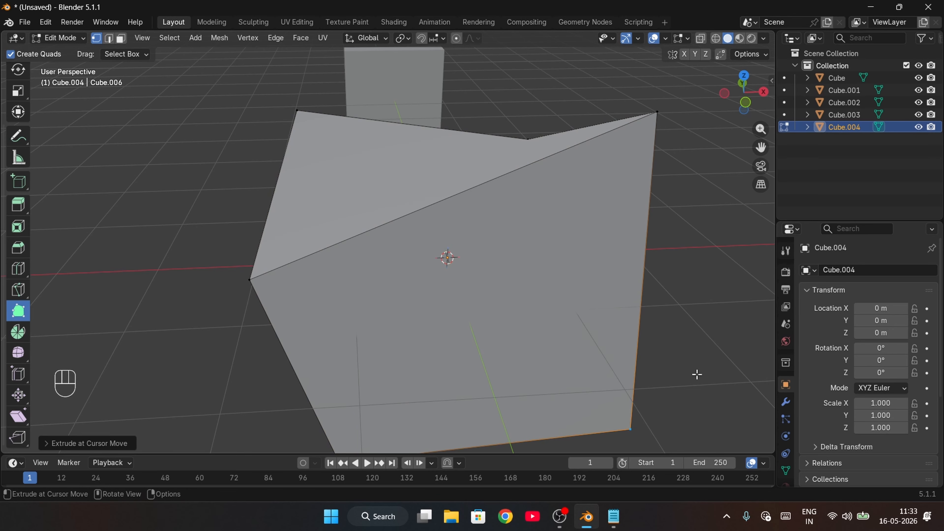
Pull one lower corner and two upper corners on the cube's rear side outward with Poly Build.
{"action": "middle_click_drag", "start_coordinate": [695, 375], "coordinate": [428, 339]}
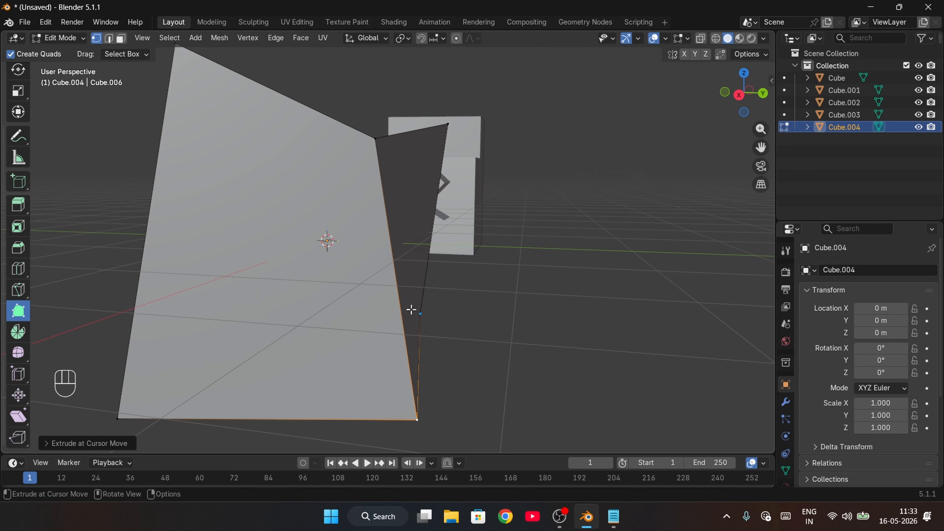
{"action": "left_click_drag", "start_coordinate": [411, 309], "coordinate": [467, 309]}
{"action": "left_click_drag", "start_coordinate": [377, 139], "coordinate": [373, 82]}
{"action": "left_click_drag", "start_coordinate": [447, 125], "coordinate": [508, 87]}
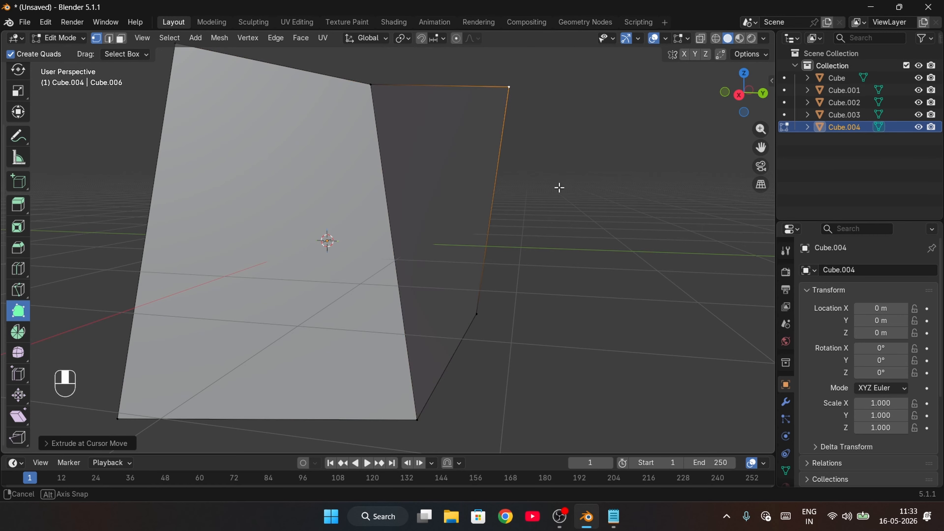
Reposition three top corner vertices of the distorted cube with the Move tool, lowering the highest front corner.
{"action": "middle_click_drag", "start_coordinate": [558, 187], "coordinate": [556, 223]}
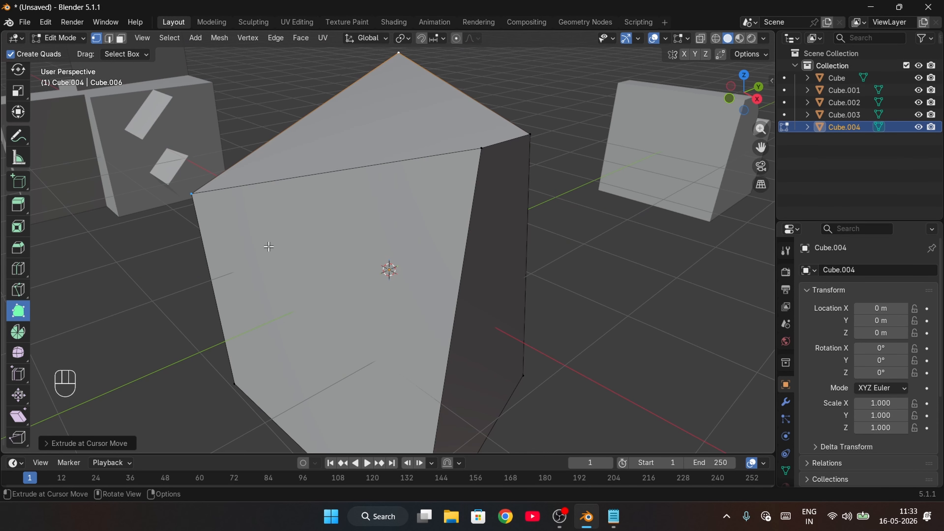
{"action": "middle_click_drag", "start_coordinate": [91, 255], "coordinate": [141, 200]}
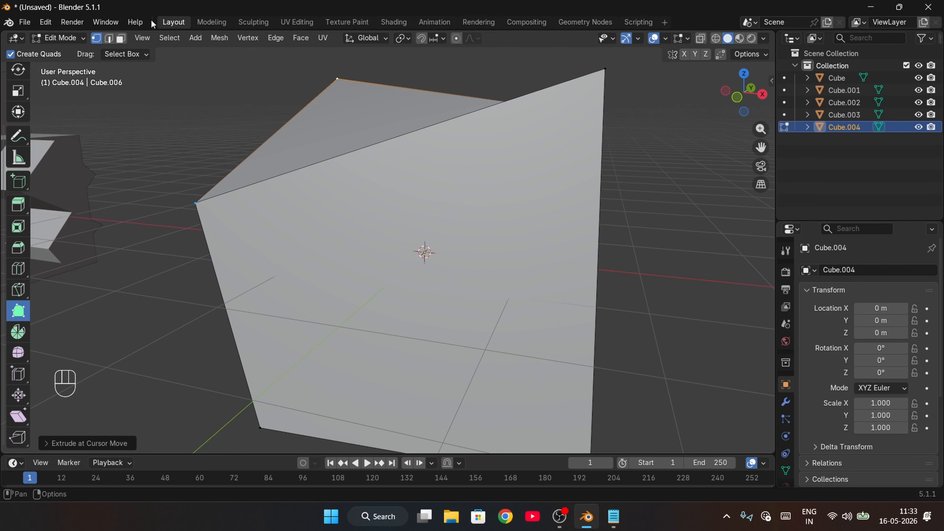
{"action": "scroll", "coordinate": [17, 232], "scroll_direction": "up", "scroll_amount": 4}
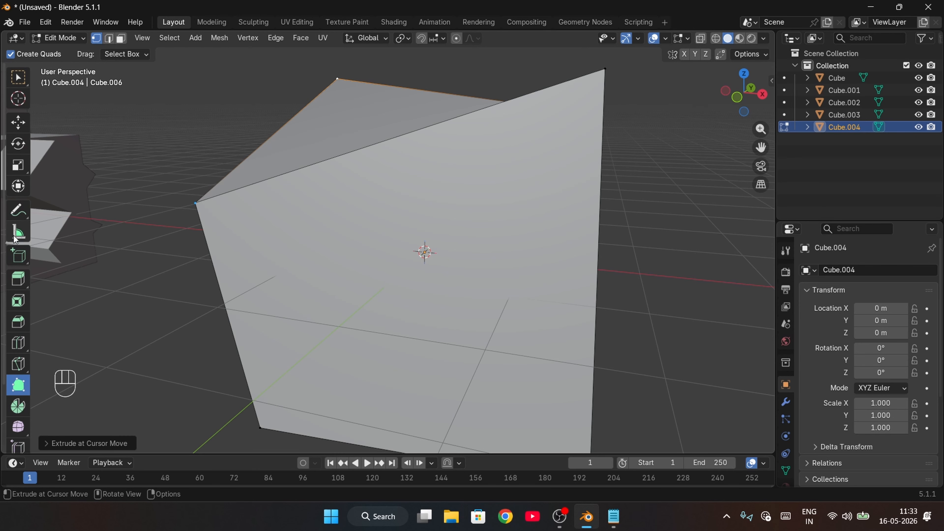
{"action": "left_click", "coordinate": [18, 122]}
{"action": "left_click_drag", "start_coordinate": [349, 82], "coordinate": [327, 99]}
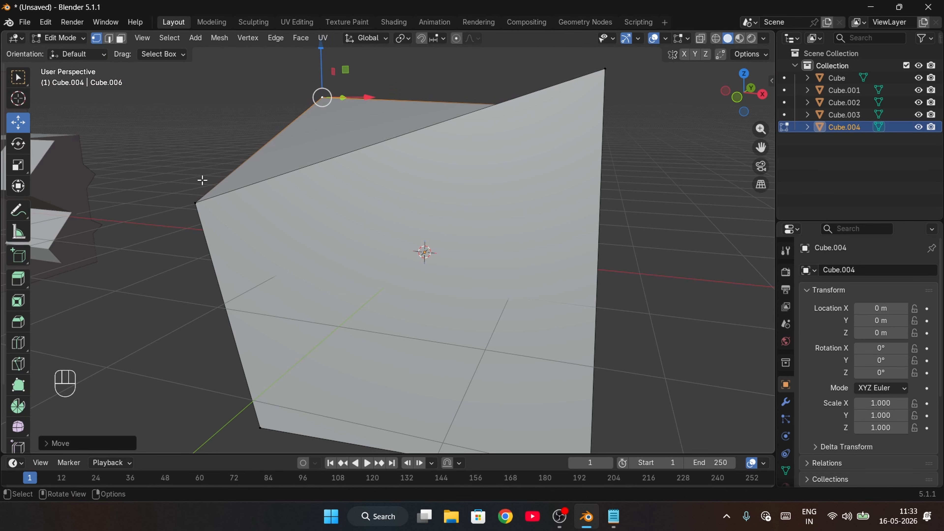
{"action": "left_click", "coordinate": [197, 206]}
{"action": "left_click_drag", "start_coordinate": [199, 210], "coordinate": [174, 231]}
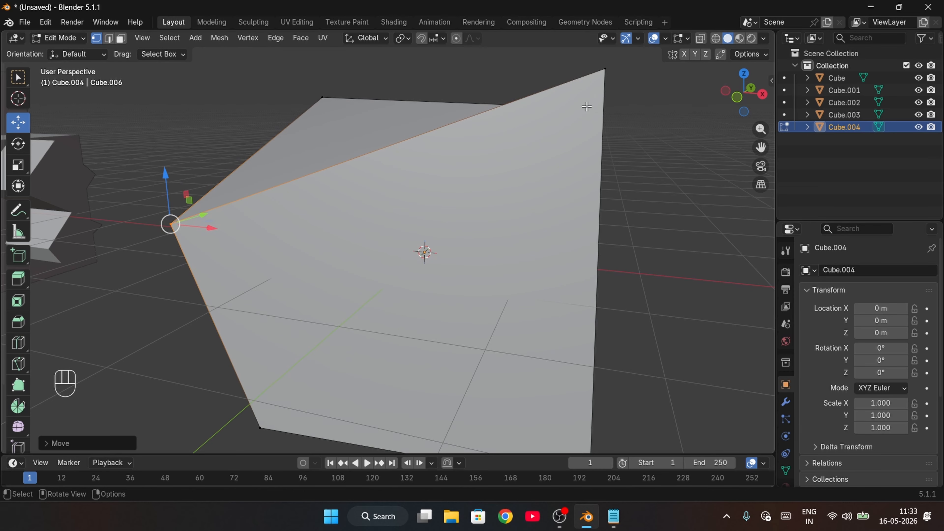
{"action": "left_click", "coordinate": [604, 73]}
{"action": "left_click_drag", "start_coordinate": [604, 72], "coordinate": [644, 143]}
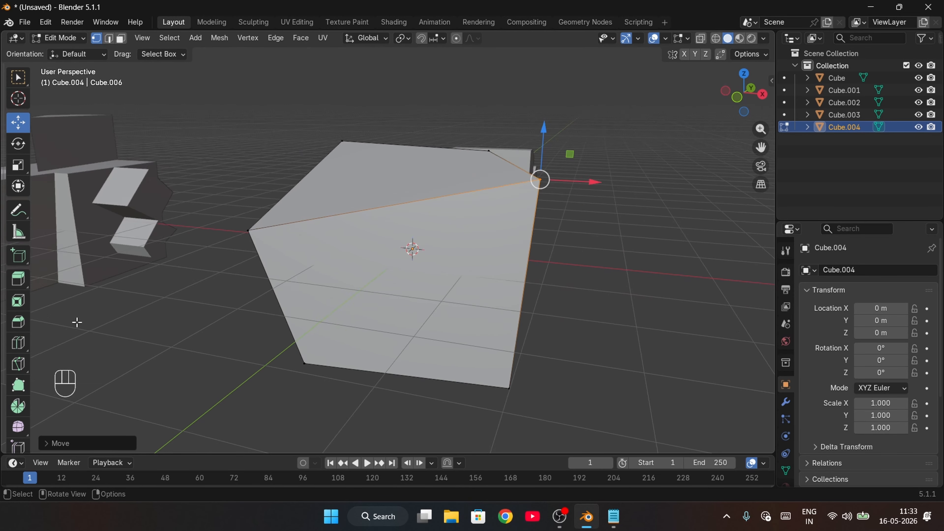
{"action": "left_click", "coordinate": [19, 388]}
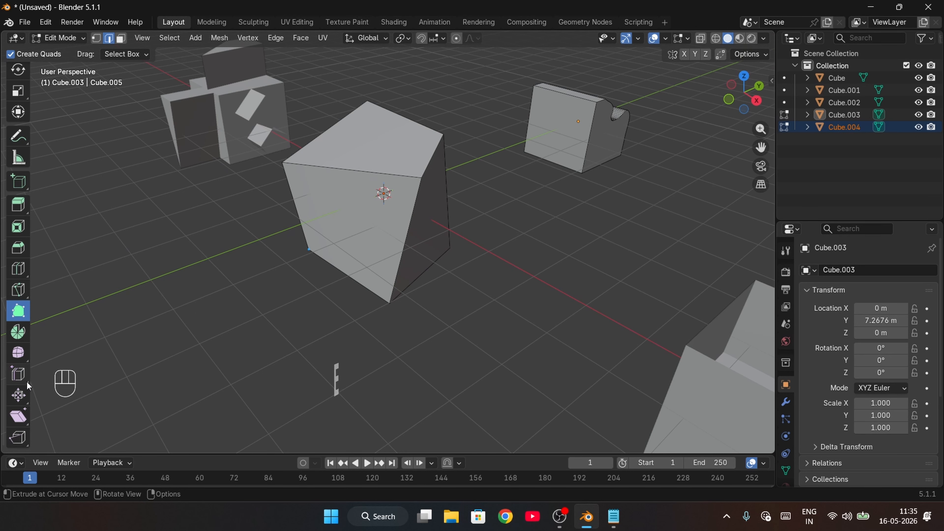
Slide the cube's top side edge downward and then its front vertical edge along the adjoining faces with Edge Slide.
{"action": "left_click", "coordinate": [19, 373]}
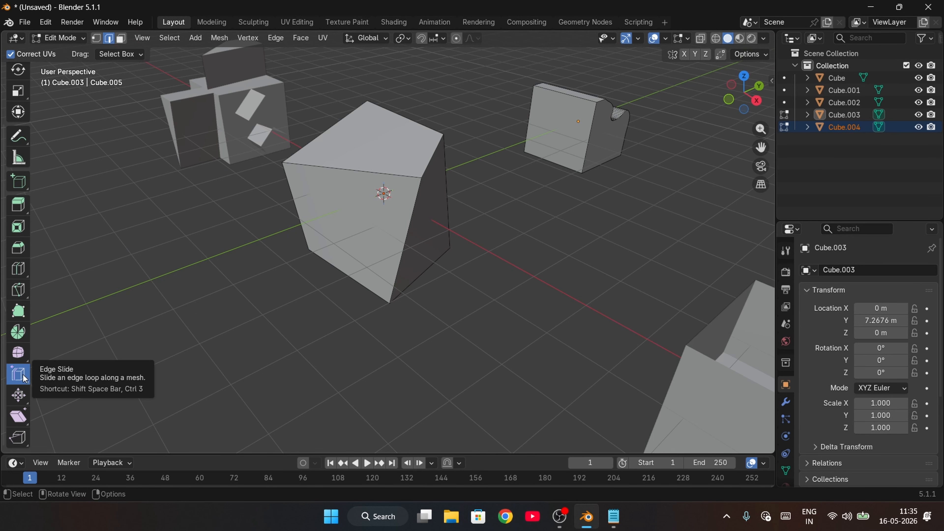
{"action": "middle_click_drag", "start_coordinate": [308, 308], "coordinate": [265, 355], "text": "shift"}
{"action": "scroll", "coordinate": [264, 355], "scroll_direction": "up", "scroll_amount": 2}
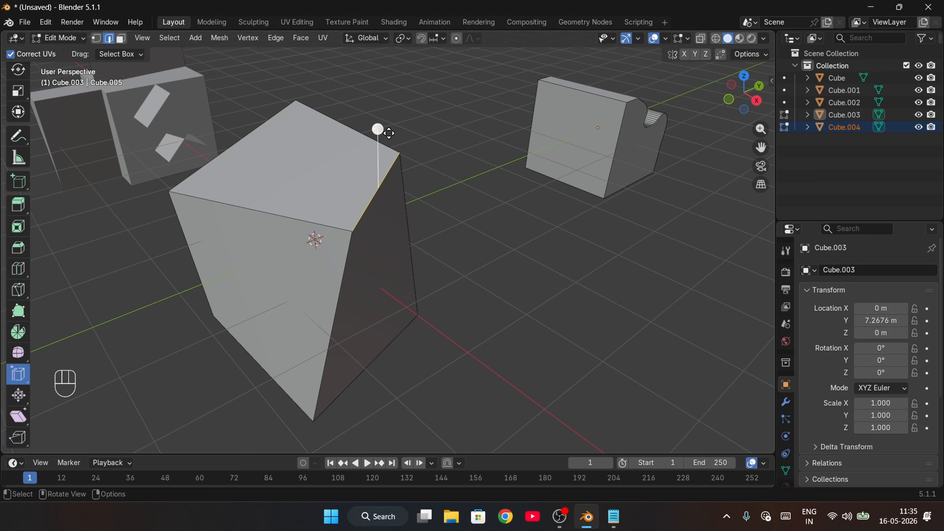
{"action": "left_click_drag", "start_coordinate": [378, 128], "coordinate": [410, 146]}
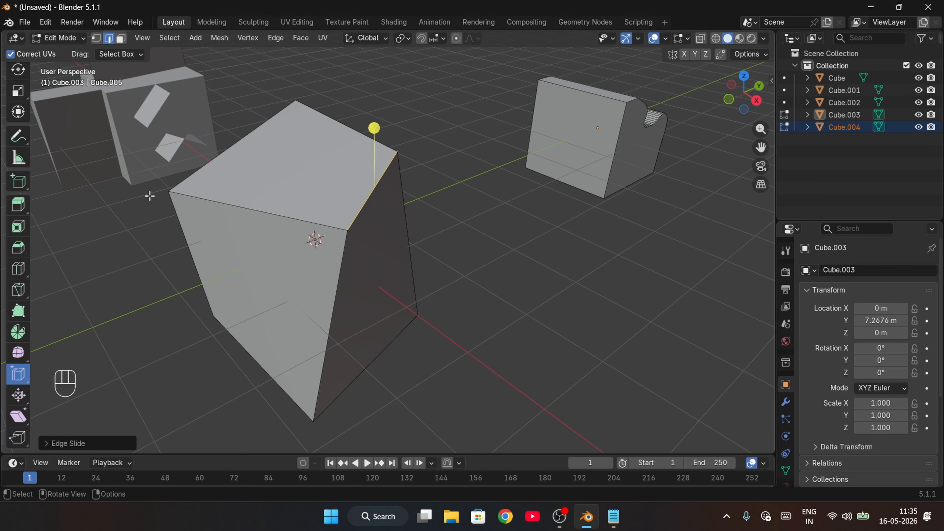
{"action": "mouse_move", "coordinate": [374, 128]}
{"action": "left_mouse_down"}
{"action": "mouse_move", "coordinate": [299, 89]}
{"action": "mouse_move", "coordinate": [311, 94]}
{"action": "mouse_move", "coordinate": [262, 105]}
{"action": "mouse_move", "coordinate": [379, 126]}
{"action": "left_mouse_up"}
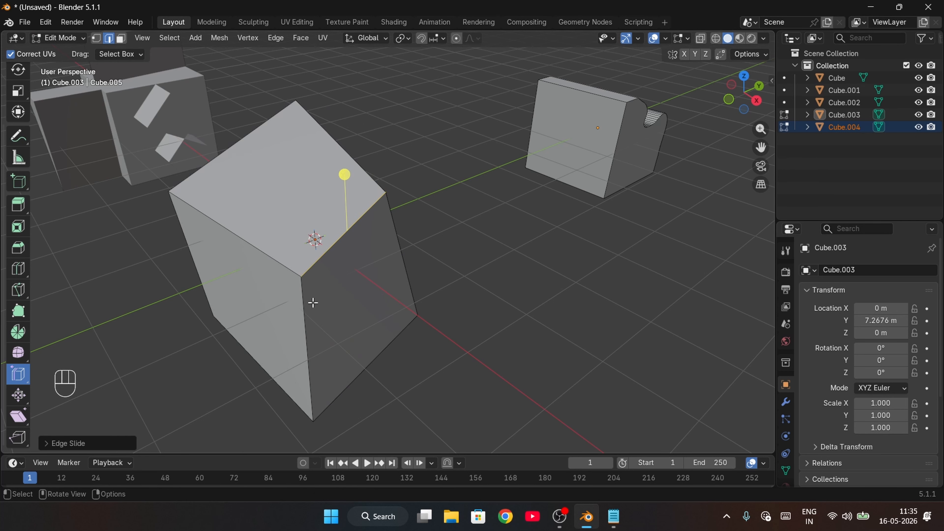
{"action": "left_click", "coordinate": [307, 311]}
{"action": "left_click_drag", "start_coordinate": [300, 380], "coordinate": [303, 29]}
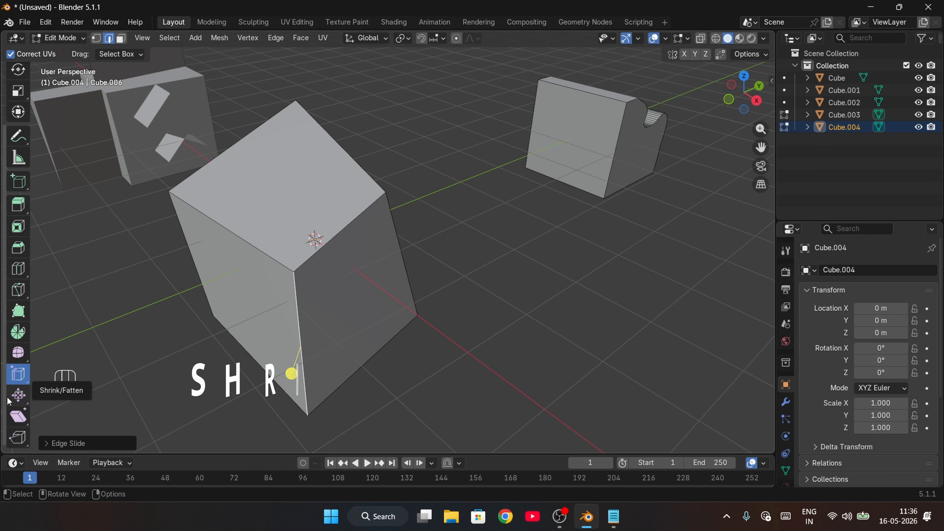
Apply Shrink/Fatten to the selected front vertical edge, moving it slightly inward.
{"action": "left_click", "coordinate": [21, 397]}
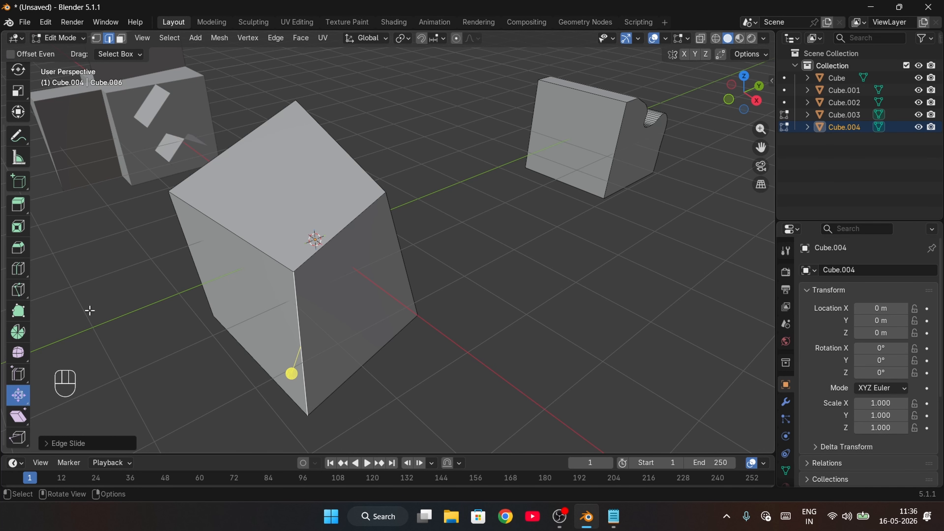
{"action": "middle_click_drag", "start_coordinate": [93, 310], "coordinate": [221, 331]}
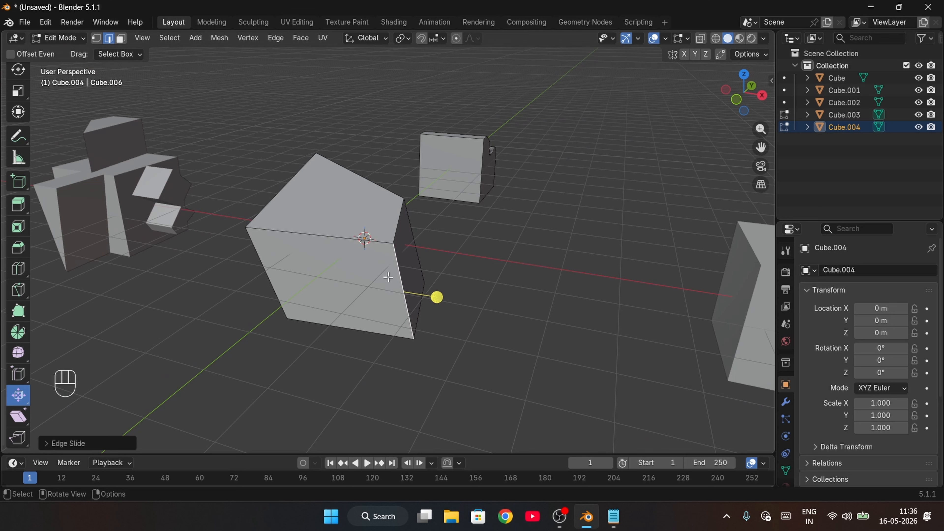
{"action": "key", "text": "alt+s"}
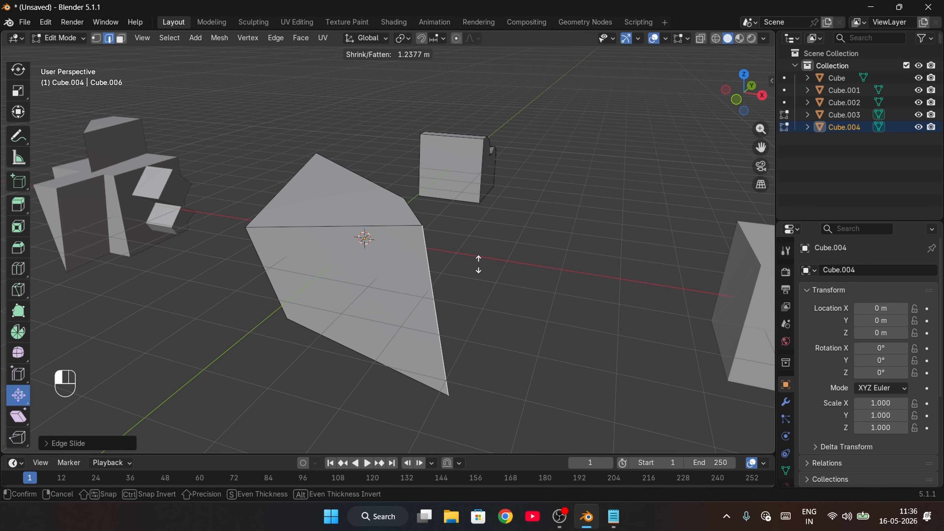
{"action": "left_click", "coordinate": [476, 300]}
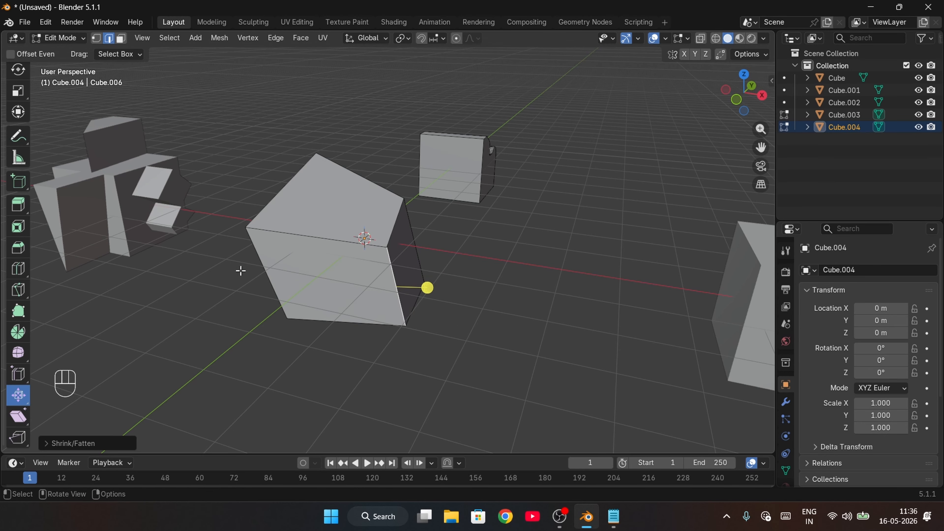
Select the cube's front face in face mode and push it slightly outward with Shrink/Fatten.
{"action": "left_click", "coordinate": [121, 39]}
{"action": "left_click", "coordinate": [333, 271]}
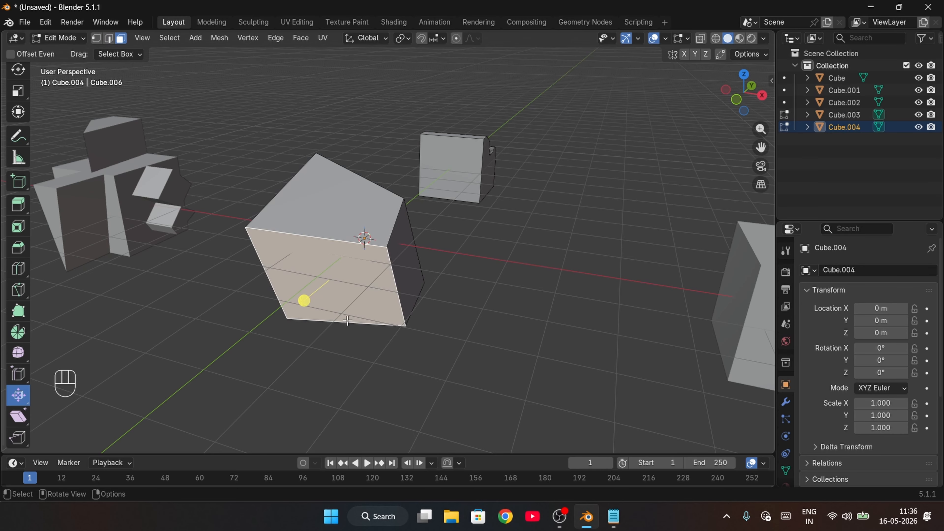
{"action": "left_click_drag", "start_coordinate": [310, 301], "coordinate": [285, 331]}
Switch to vertex selection and push the cube's top side corner vertex outward with Shrink/Fatten.
{"action": "key", "text": "1"}
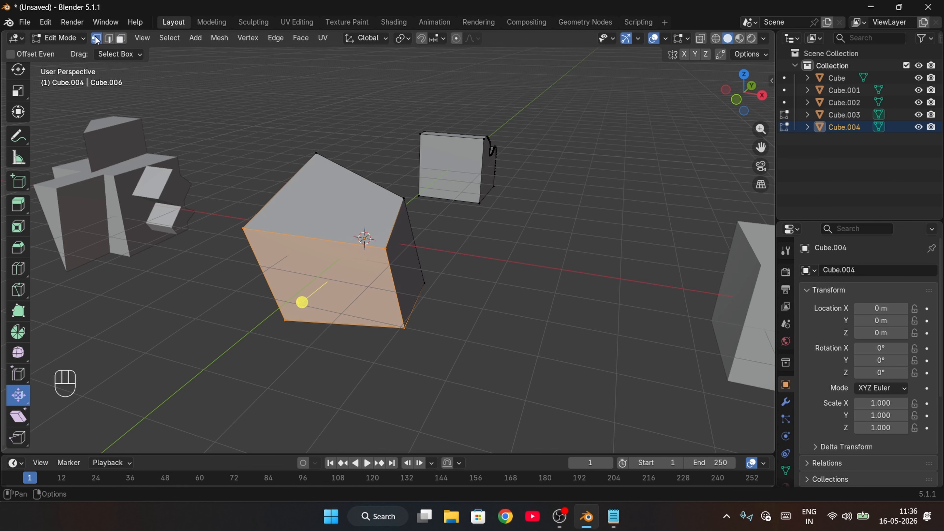
{"action": "middle_click_drag", "start_coordinate": [326, 281], "coordinate": [305, 282]}
{"action": "left_click", "coordinate": [389, 200]}
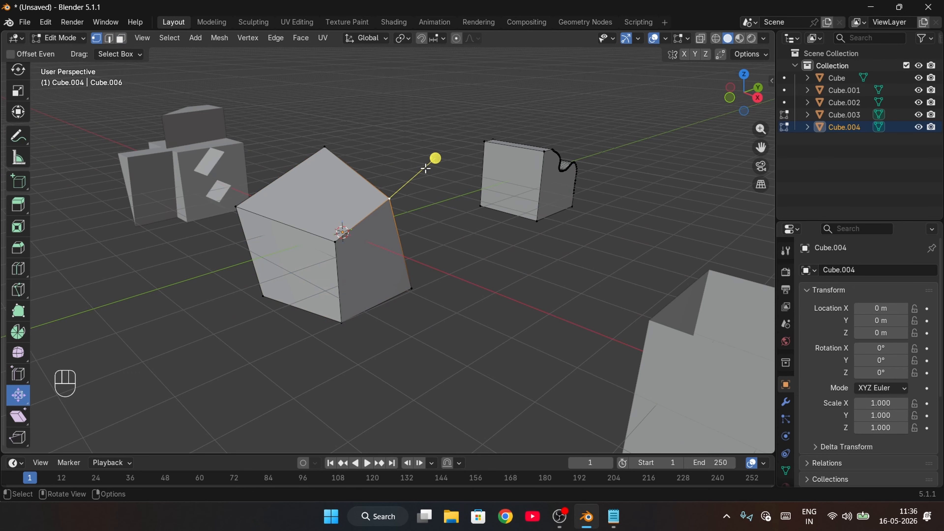
{"action": "mouse_move", "coordinate": [438, 157]}
{"action": "left_mouse_down"}
{"action": "mouse_move", "coordinate": [451, 94]}
{"action": "mouse_move", "coordinate": [427, 160]}
{"action": "mouse_move", "coordinate": [449, 126]}
{"action": "mouse_move", "coordinate": [446, 143]}
{"action": "left_mouse_up"}
{"action": "middle_click_drag", "start_coordinate": [445, 143], "coordinate": [479, 308]}
{"action": "middle_click_drag", "start_coordinate": [403, 172], "coordinate": [399, 278]}
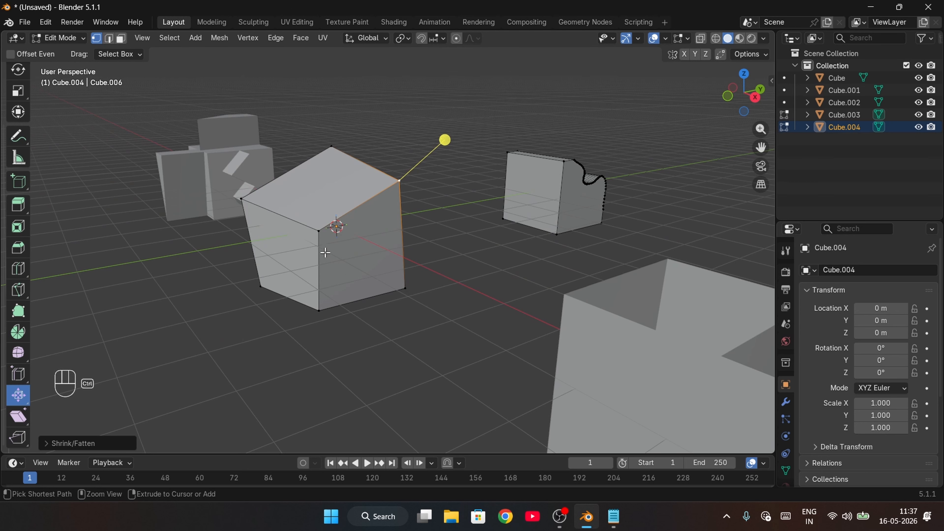
Select all four vertices of the cube's side face and pull the face slightly inward with Shrink/Fatten, then clear the selection.
{"action": "left_click", "coordinate": [319, 234], "text": "shift"}
{"action": "left_click", "coordinate": [404, 289], "text": "shift"}
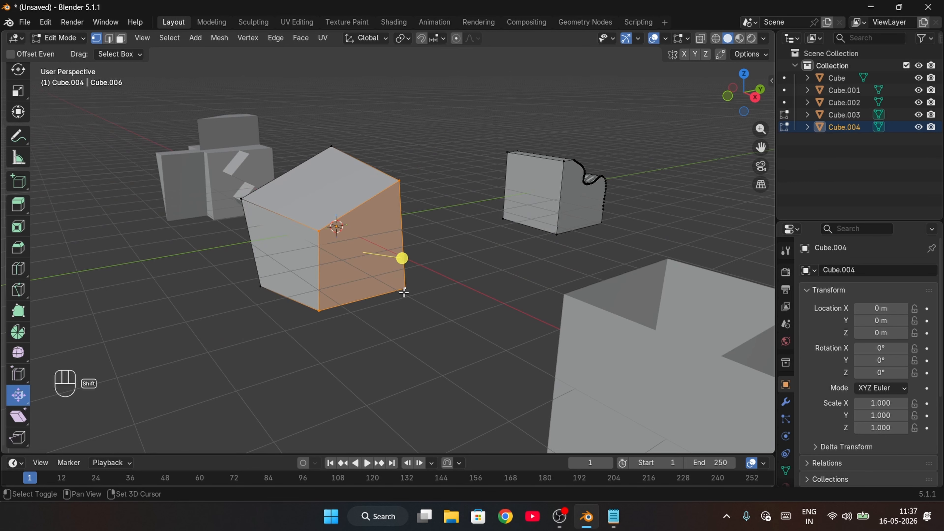
{"action": "middle_click_drag", "start_coordinate": [400, 291], "coordinate": [429, 235]}
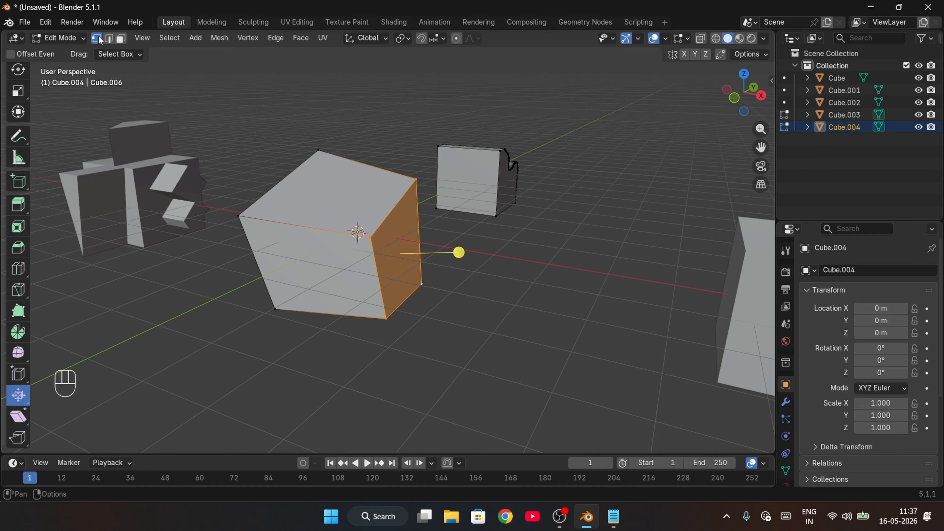
{"action": "mouse_move", "coordinate": [458, 252]}
{"action": "left_mouse_down"}
{"action": "mouse_move", "coordinate": [449, 251]}
{"action": "mouse_move", "coordinate": [449, 270]}
{"action": "mouse_move", "coordinate": [483, 164]}
{"action": "mouse_move", "coordinate": [483, 230]}
{"action": "mouse_move", "coordinate": [496, 150]}
{"action": "mouse_move", "coordinate": [465, 175]}
{"action": "mouse_move", "coordinate": [464, 253]}
{"action": "left_mouse_up"}
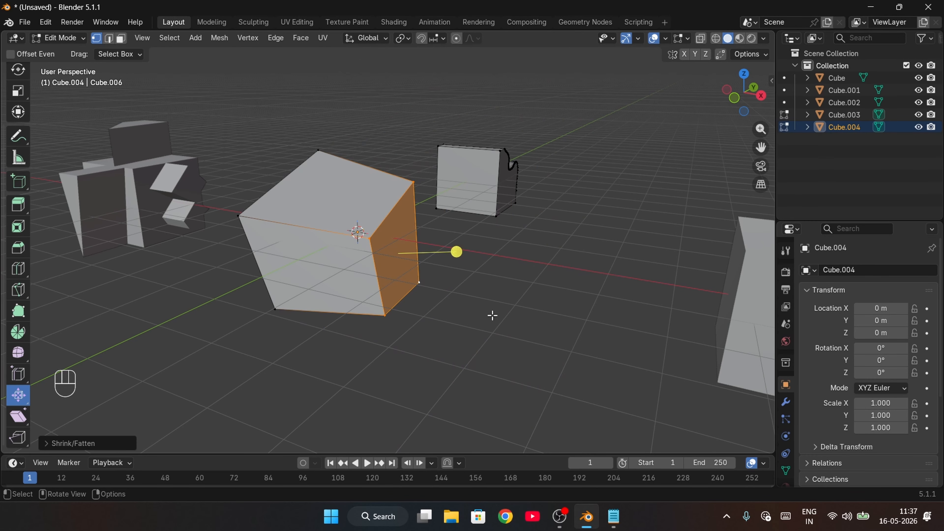
{"action": "middle_click_drag", "start_coordinate": [492, 316], "coordinate": [466, 323]}
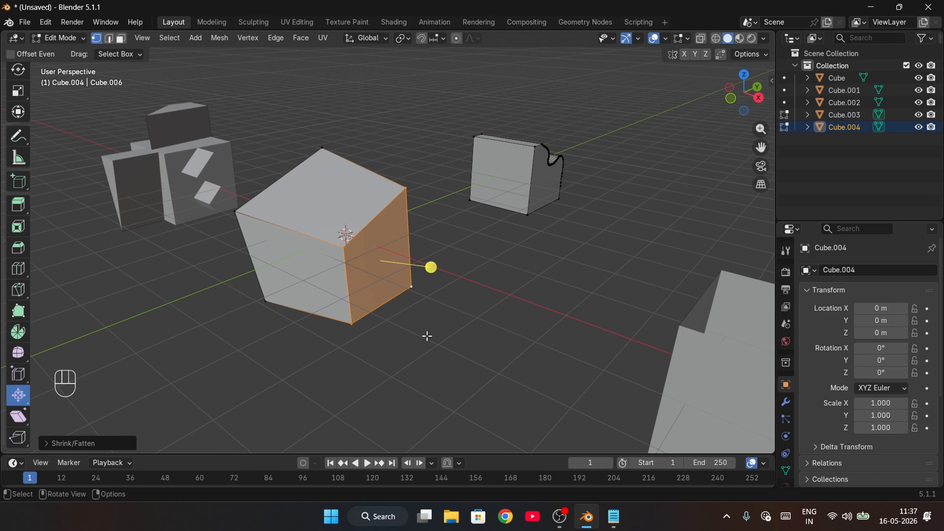
{"action": "middle_click_drag", "start_coordinate": [411, 335], "coordinate": [313, 330]}
{"action": "left_click", "coordinate": [226, 348]}
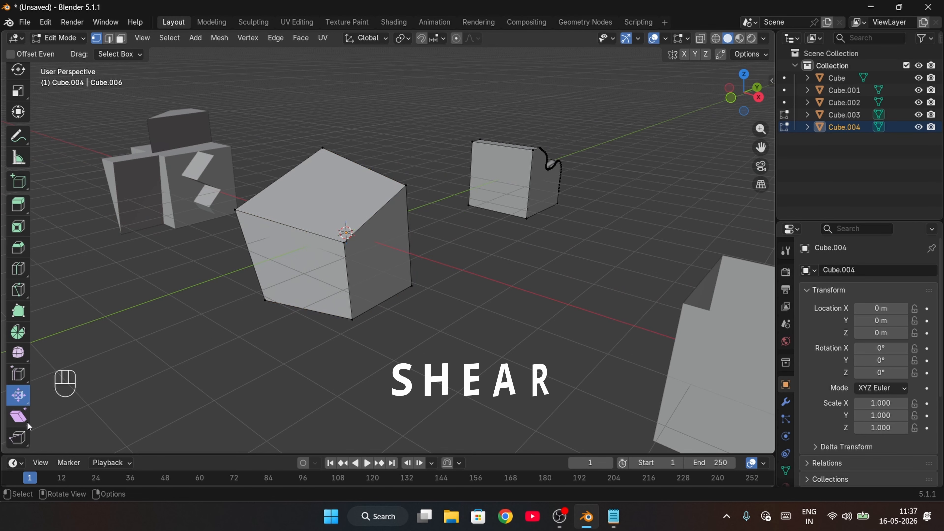
Try the Shear tool on the cube's upper edges in edge selection mode, ending with the top front edge.
{"action": "left_click", "coordinate": [18, 415]}
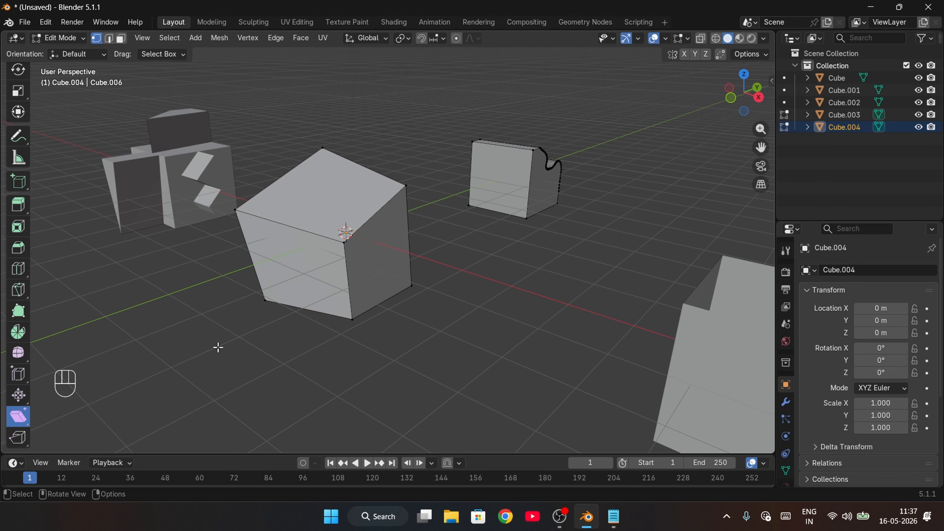
{"action": "middle_click_drag", "start_coordinate": [217, 346], "coordinate": [293, 353]}
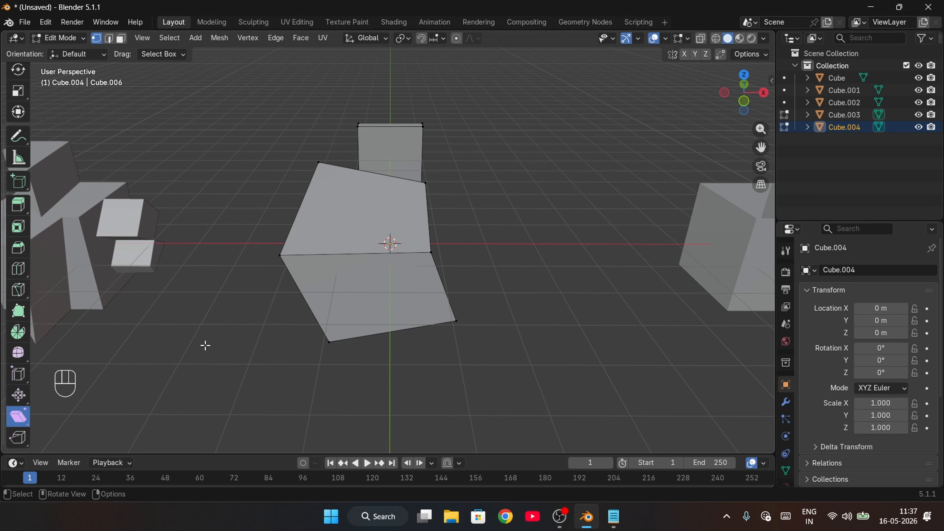
{"action": "middle_click_drag", "start_coordinate": [206, 345], "coordinate": [286, 350]}
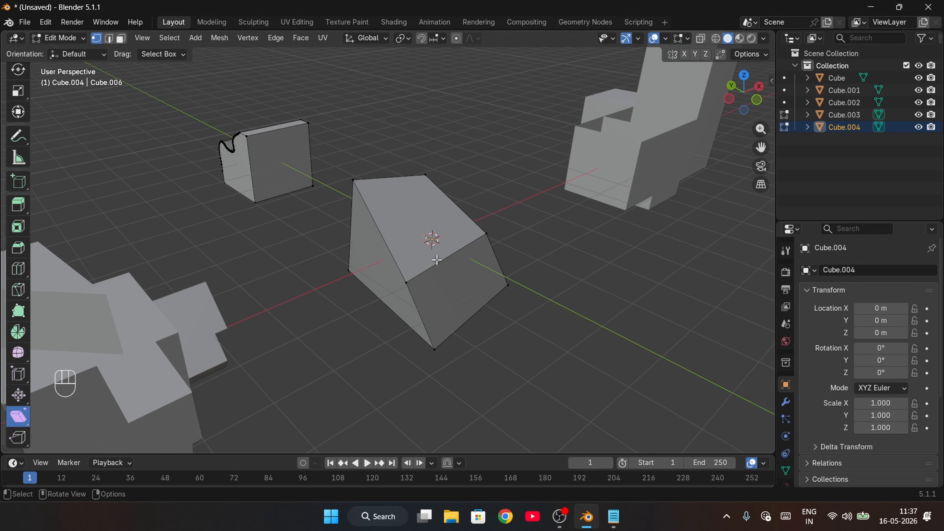
{"action": "left_click", "coordinate": [109, 39]}
{"action": "left_click_drag", "start_coordinate": [461, 210], "coordinate": [494, 273]}
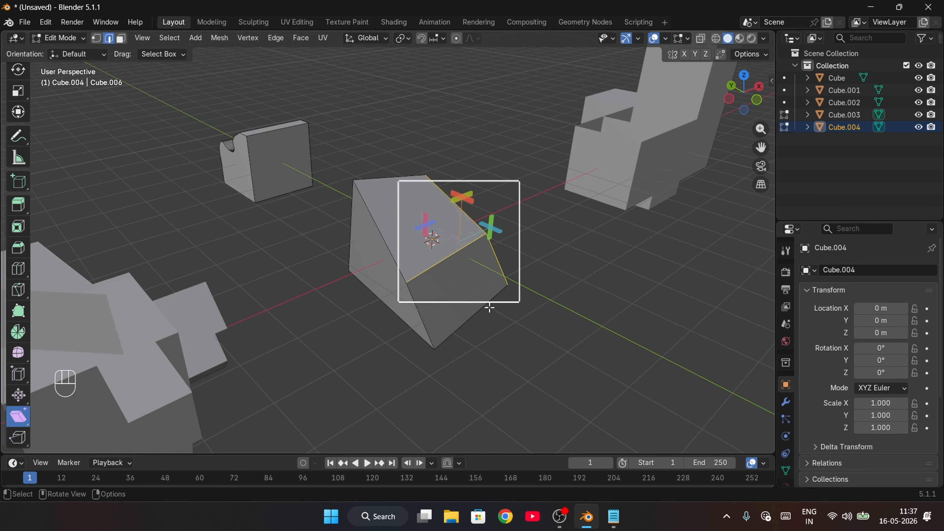
{"action": "middle_click_drag", "start_coordinate": [490, 385], "coordinate": [412, 394]}
{"action": "left_click", "coordinate": [471, 413]}
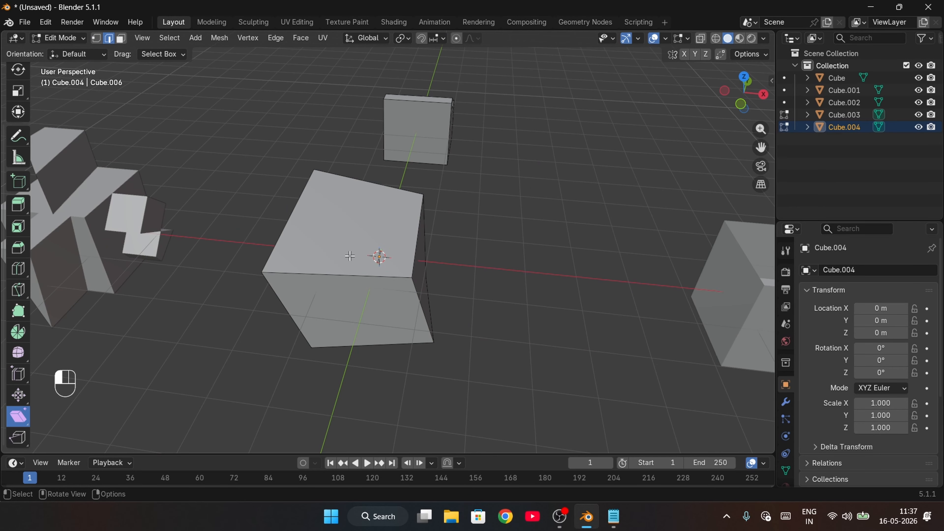
{"action": "left_click_drag", "start_coordinate": [276, 214], "coordinate": [398, 335]}
{"action": "middle_click_drag", "start_coordinate": [366, 379], "coordinate": [510, 341]}
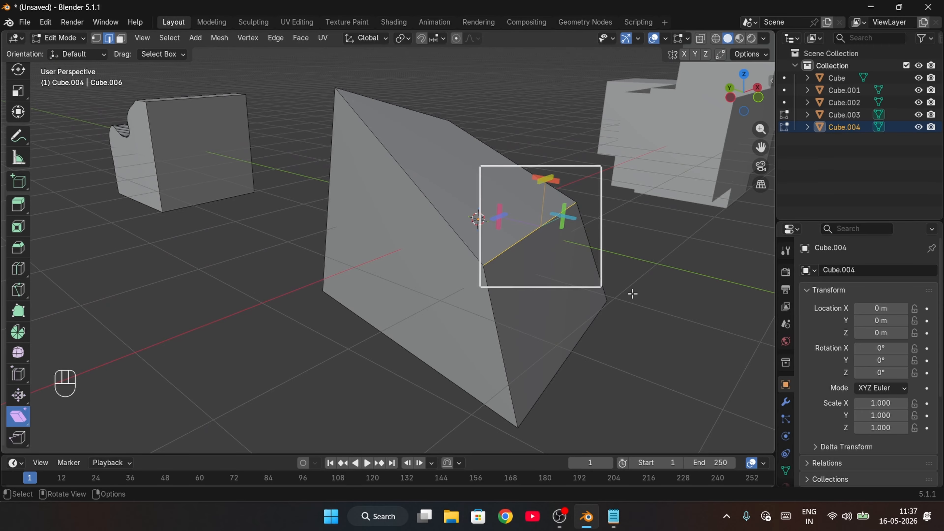
{"action": "mouse_move", "coordinate": [608, 285]}
{"action": "left_mouse_down"}
{"action": "mouse_move", "coordinate": [635, 252]}
{"action": "mouse_move", "coordinate": [641, 200]}
{"action": "mouse_move", "coordinate": [584, 337]}
{"action": "mouse_move", "coordinate": [446, 381]}
{"action": "mouse_move", "coordinate": [593, 194]}
{"action": "mouse_move", "coordinate": [613, 251]}
{"action": "mouse_move", "coordinate": [612, 214]}
{"action": "mouse_move", "coordinate": [606, 300]}
{"action": "mouse_move", "coordinate": [608, 190]}
{"action": "mouse_move", "coordinate": [605, 281]}
{"action": "mouse_move", "coordinate": [602, 213]}
{"action": "mouse_move", "coordinate": [613, 293]}
{"action": "left_mouse_up"}
{"action": "middle_click_drag", "start_coordinate": [613, 292], "coordinate": [151, 337]}
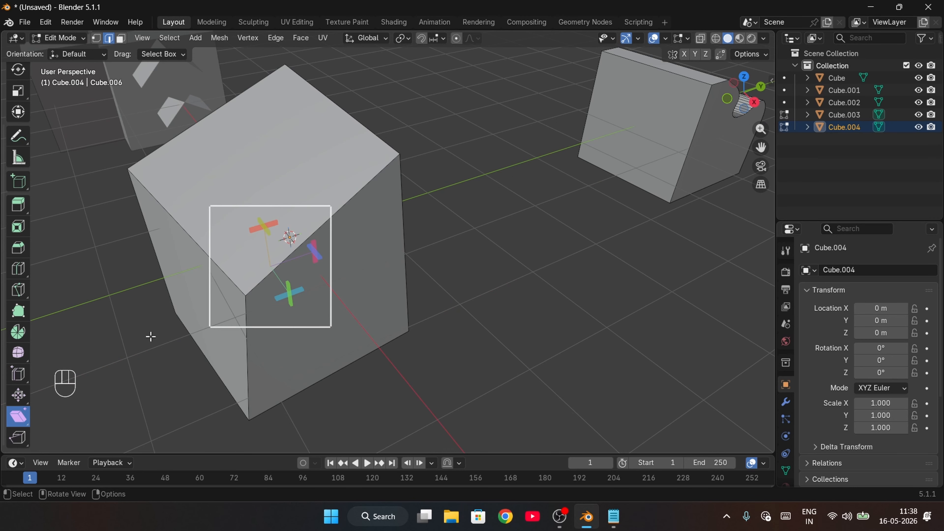
Rip the cube's top front corner vertex outward from the side face with Rip Region in vertex mode.
{"action": "left_click", "coordinate": [18, 439]}
{"action": "key", "text": "1"}
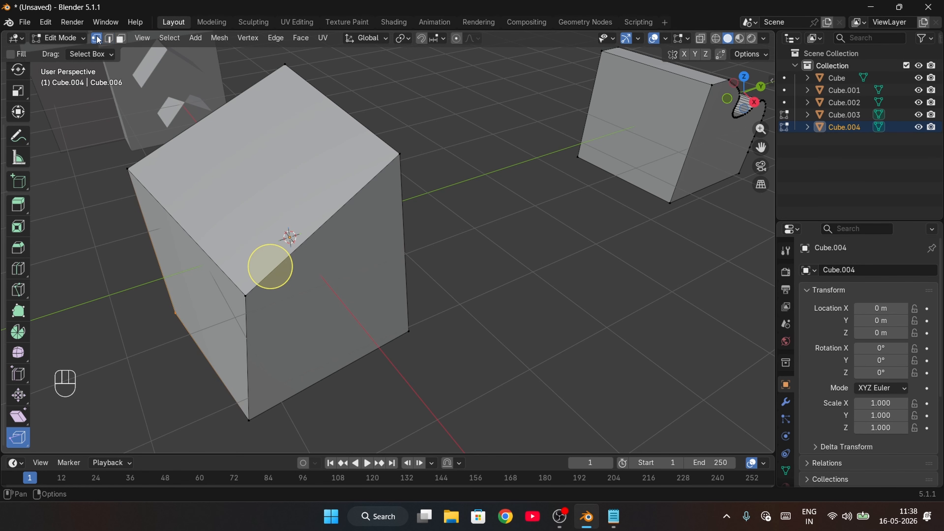
{"action": "middle_click_drag", "start_coordinate": [350, 243], "coordinate": [463, 230]}
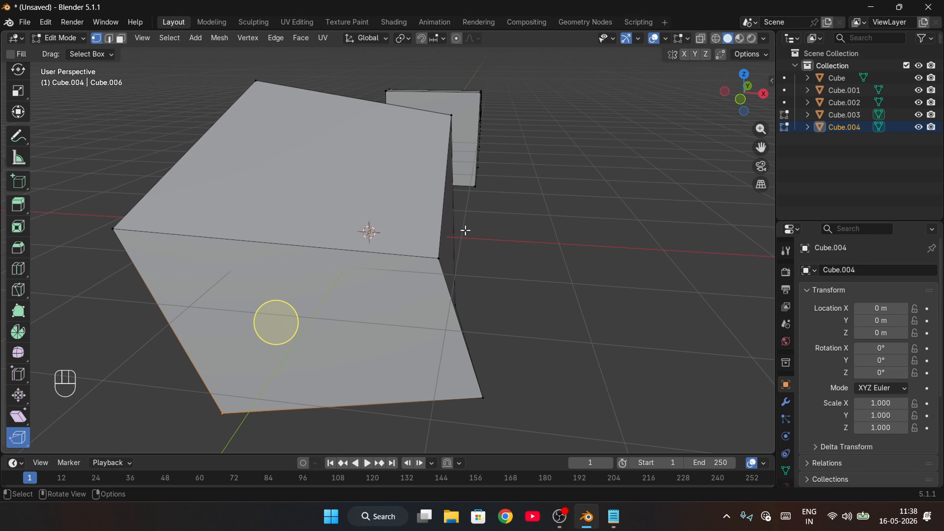
{"action": "middle_click_drag", "start_coordinate": [561, 255], "coordinate": [392, 327]}
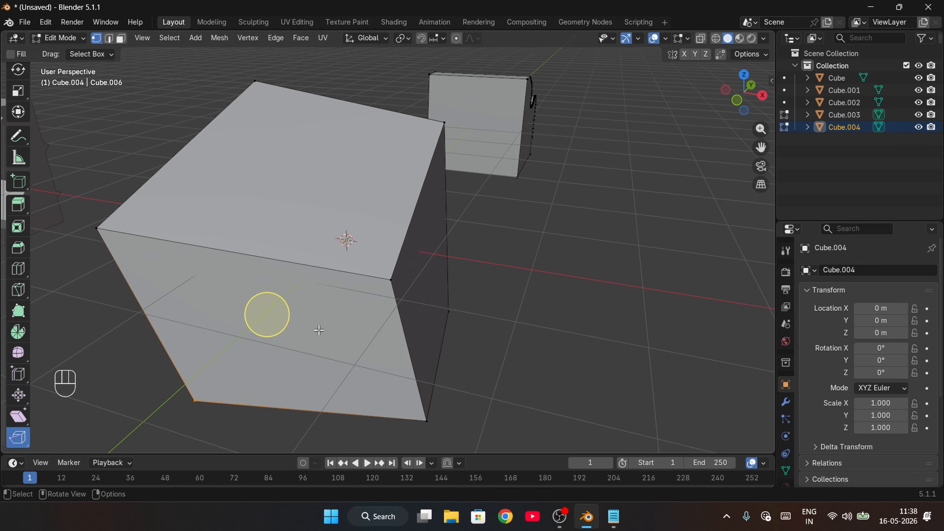
{"action": "left_click", "coordinate": [391, 279]}
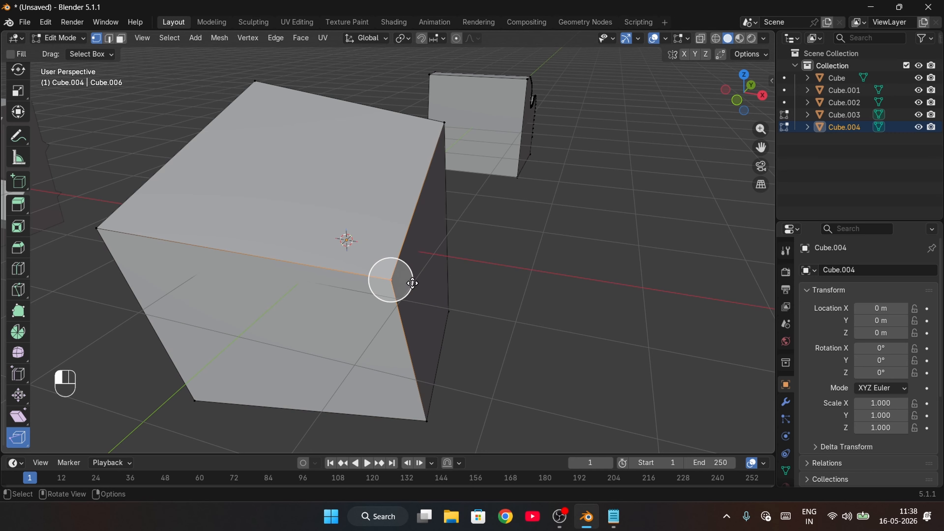
{"action": "left_click_drag", "start_coordinate": [412, 284], "coordinate": [502, 282]}
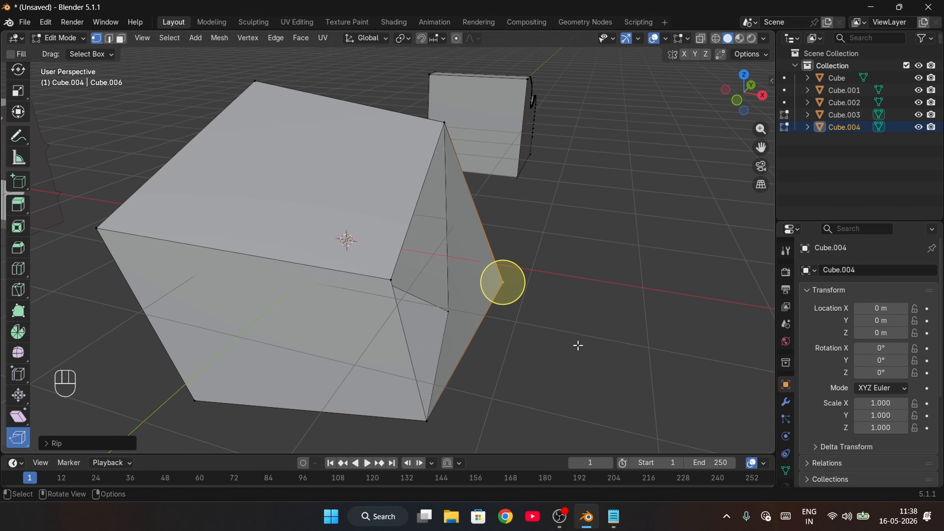
Switch to edge selection and rip the cube's top front edge, pulling the front face's upper side outward.
{"action": "middle_click_drag", "start_coordinate": [577, 345], "coordinate": [660, 324]}
{"action": "key", "text": "2"}
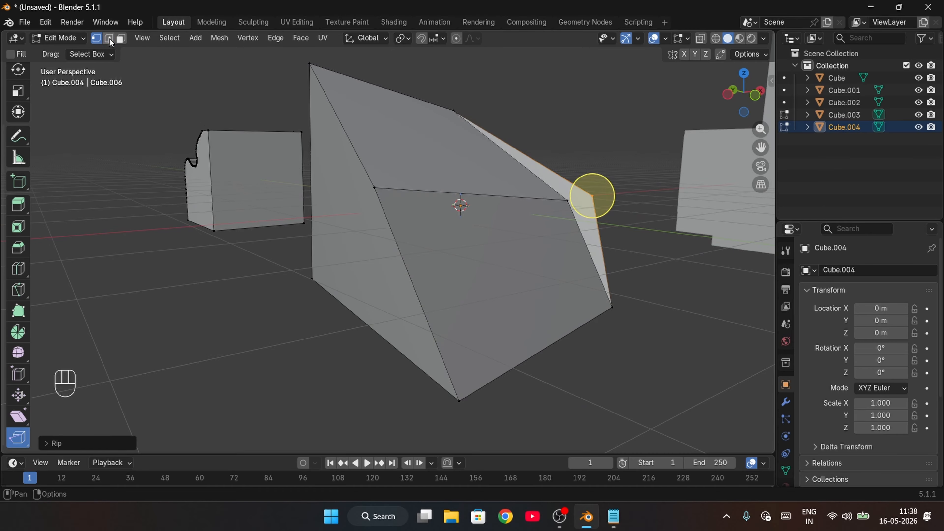
{"action": "left_click", "coordinate": [463, 177]}
{"action": "middle_click_drag", "start_coordinate": [475, 249], "coordinate": [512, 281]}
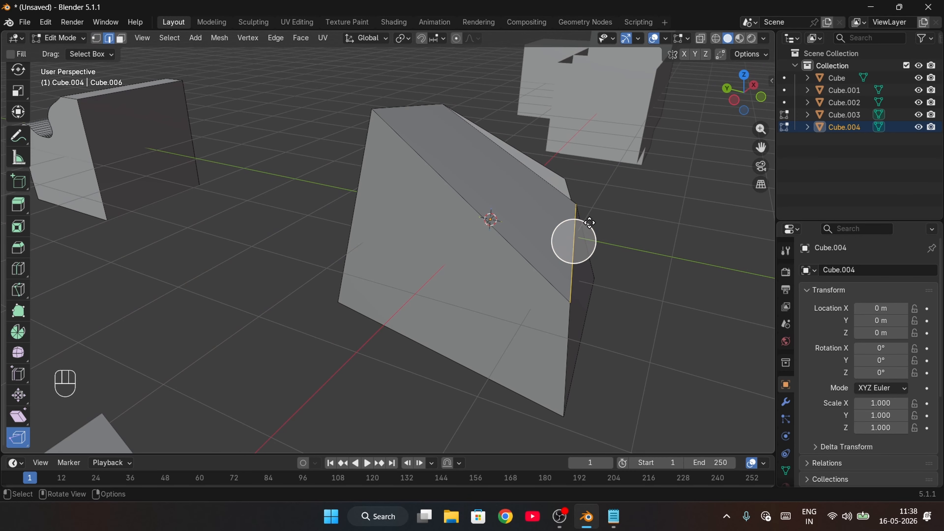
{"action": "left_click_drag", "start_coordinate": [576, 239], "coordinate": [633, 259]}
Rip the long side edge of the top face upward, then select the detached front face's upper corner vertex in vertex mode.
{"action": "left_click", "coordinate": [461, 196]}
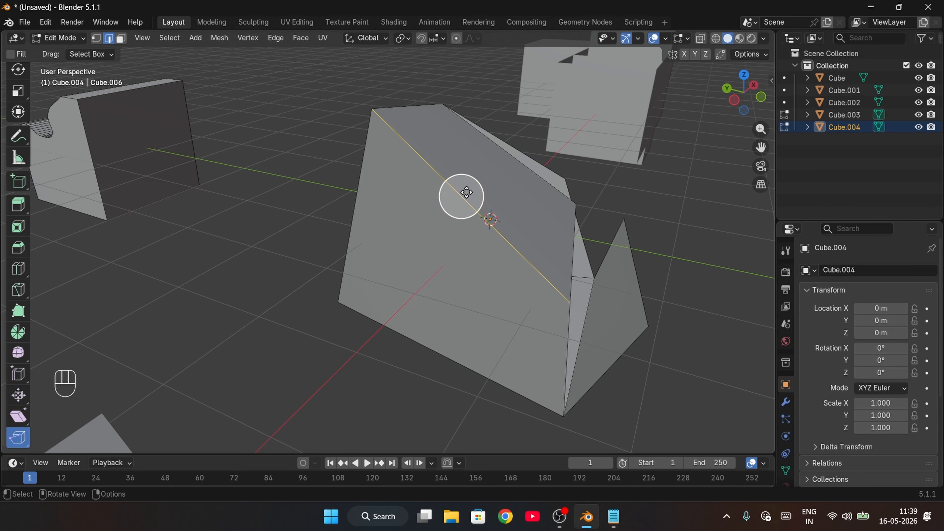
{"action": "left_click_drag", "start_coordinate": [466, 192], "coordinate": [565, 67]}
{"action": "middle_click_drag", "start_coordinate": [564, 67], "coordinate": [530, 177]}
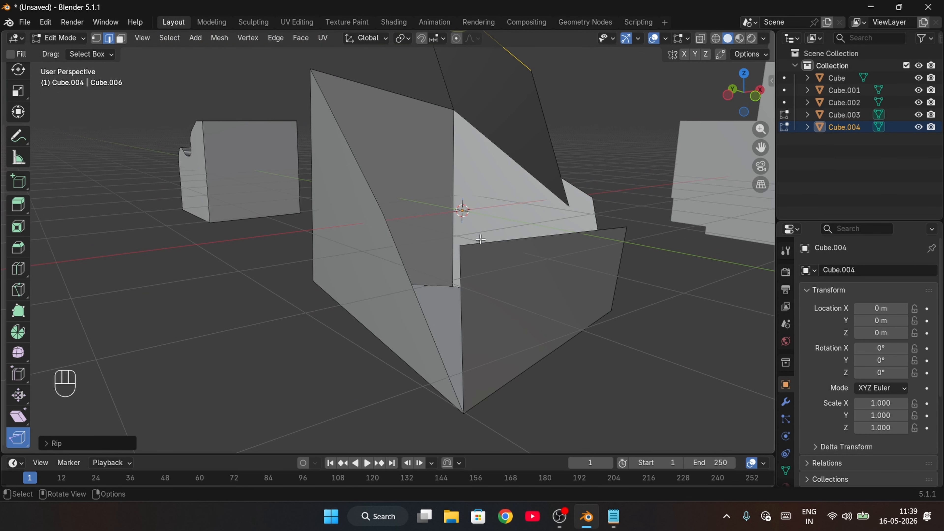
{"action": "left_click", "coordinate": [97, 38]}
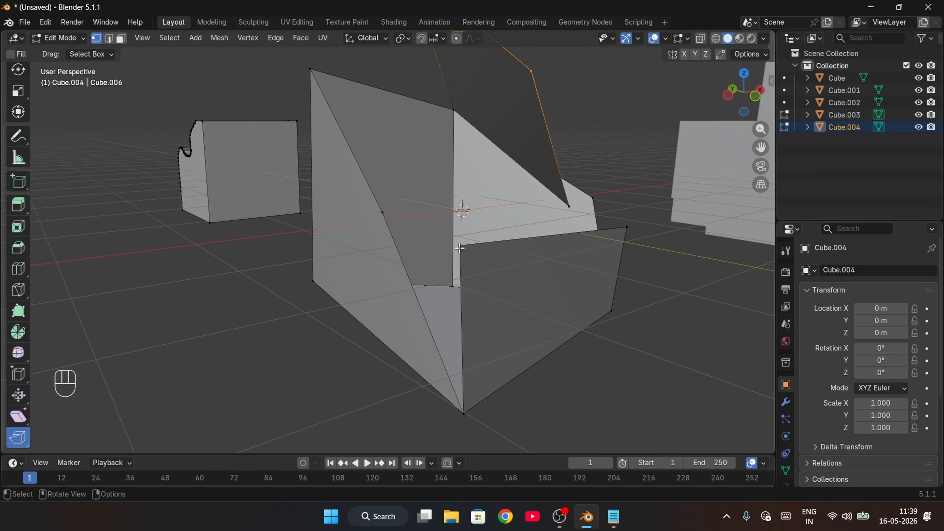
{"action": "left_click_drag", "start_coordinate": [460, 247], "coordinate": [449, 284]}
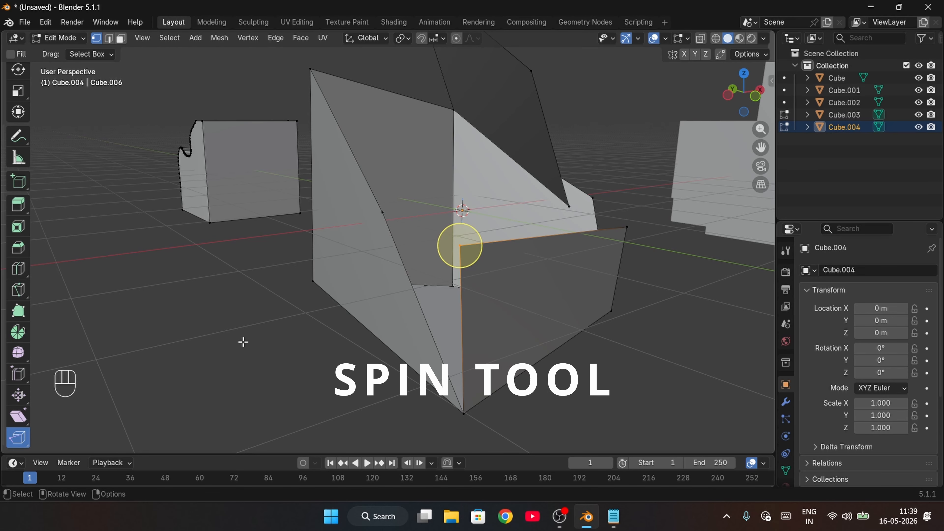
Add a new cube mesh at the world origin and enter Edit Mode on it.
{"action": "middle_click_drag", "start_coordinate": [259, 341], "coordinate": [279, 356]}
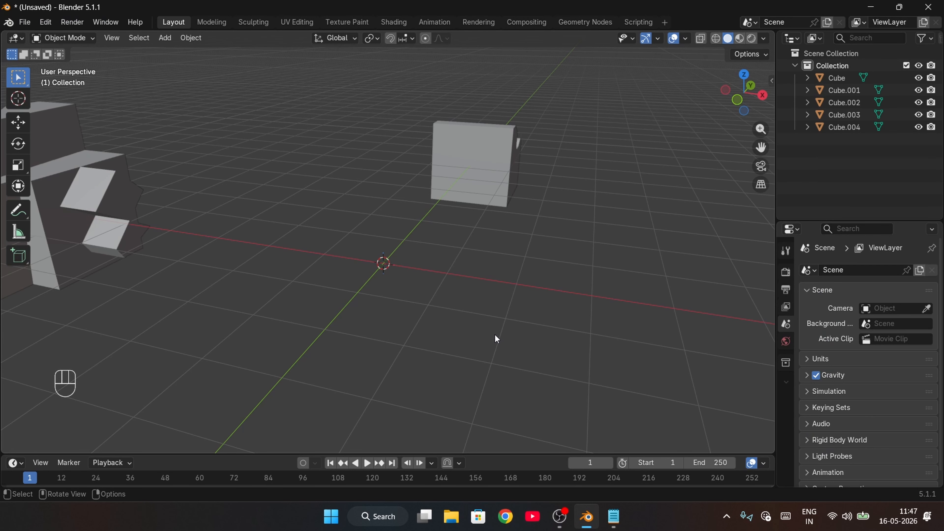
{"action": "key", "text": "shift+a"}
{"action": "mouse_move", "coordinate": [489, 252]}
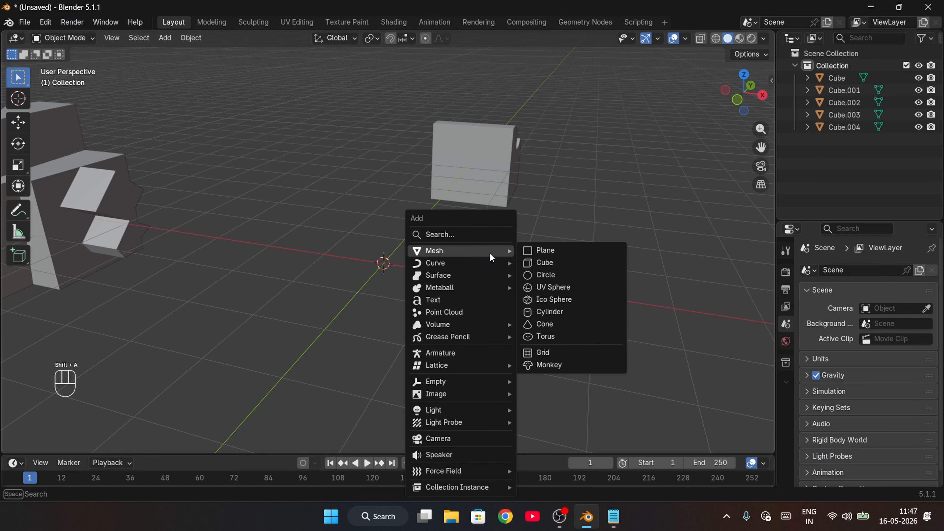
{"action": "left_click", "coordinate": [542, 262]}
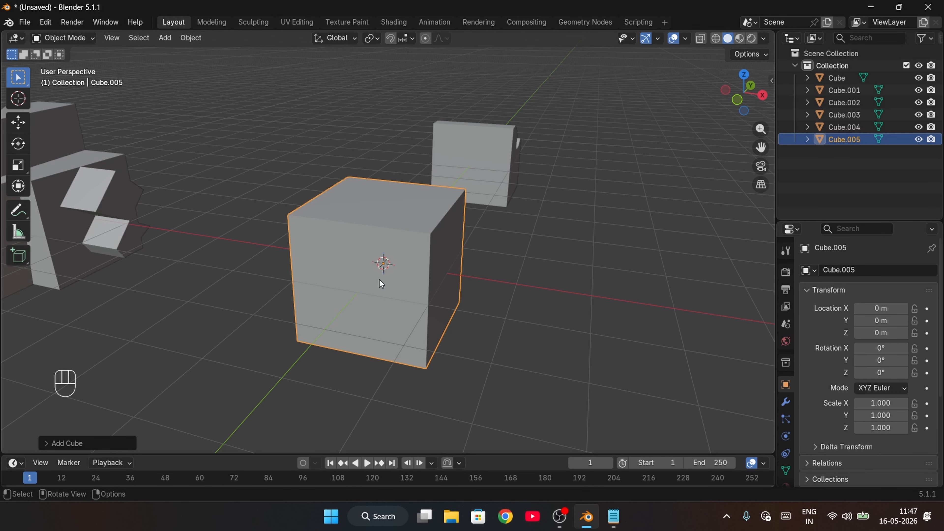
{"action": "key", "text": "Tab"}
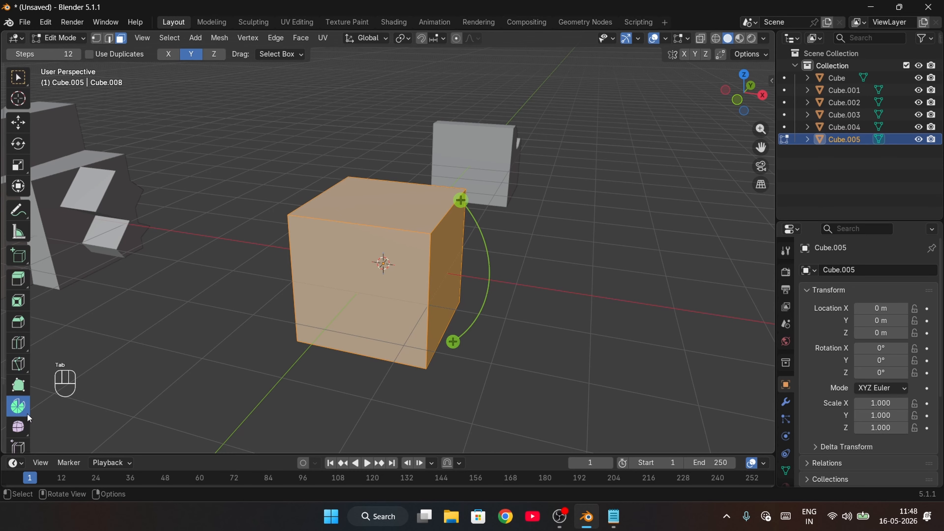
Select the new cube's top side edge in edge mode and slide it down the side face with Edge Slide to form a slope.
{"action": "scroll", "coordinate": [24, 405], "scroll_direction": "down", "scroll_amount": 1}
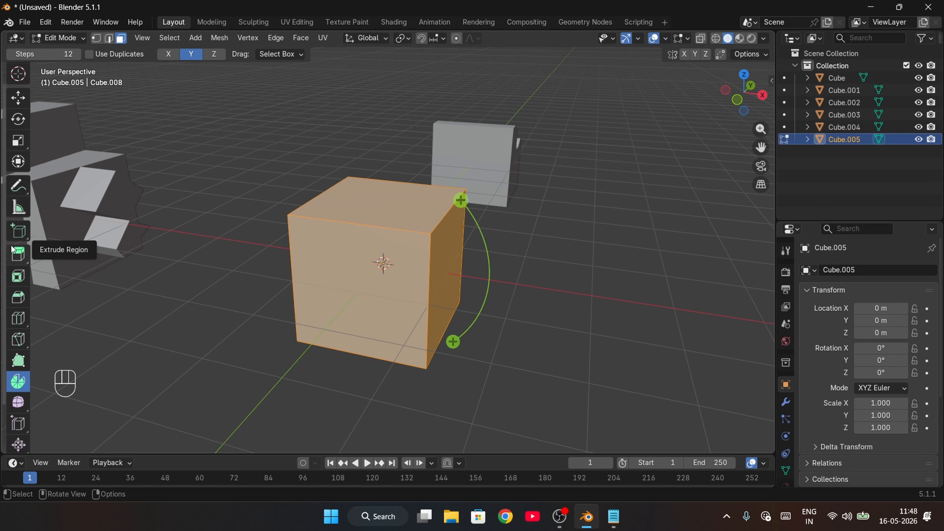
{"action": "scroll", "coordinate": [18, 246], "scroll_direction": "up", "scroll_amount": 1}
{"action": "scroll", "coordinate": [34, 350], "scroll_direction": "down", "scroll_amount": 5}
{"action": "scroll", "coordinate": [297, 295], "scroll_direction": "up", "scroll_amount": 2}
{"action": "scroll", "coordinate": [298, 295], "scroll_direction": "up", "scroll_amount": 2}
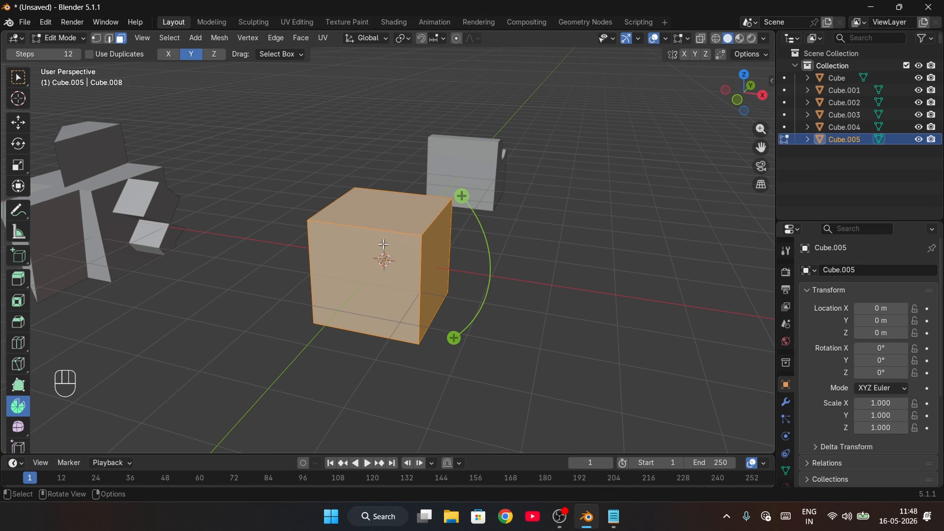
{"action": "scroll", "coordinate": [29, 376], "scroll_direction": "down", "scroll_amount": 3}
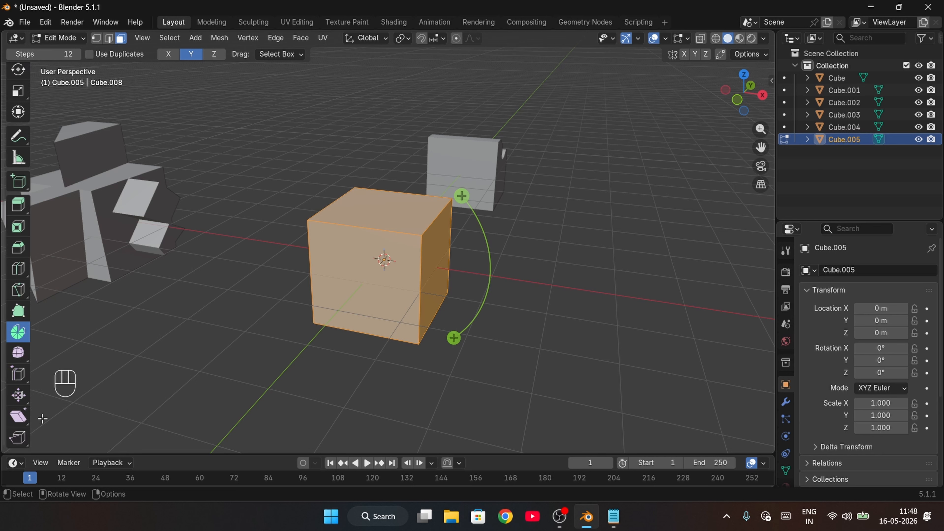
{"action": "left_click", "coordinate": [22, 377]}
{"action": "left_click", "coordinate": [504, 374]}
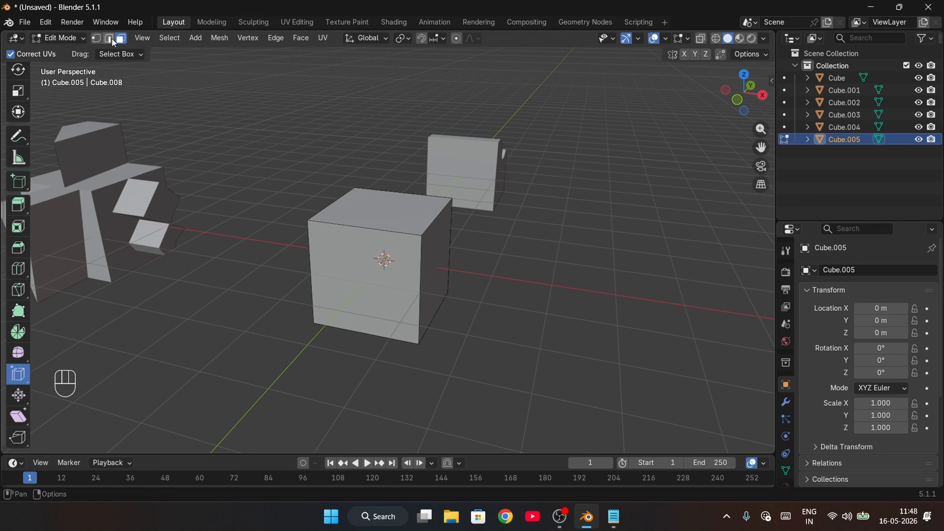
{"action": "left_click_drag", "start_coordinate": [429, 211], "coordinate": [452, 228]}
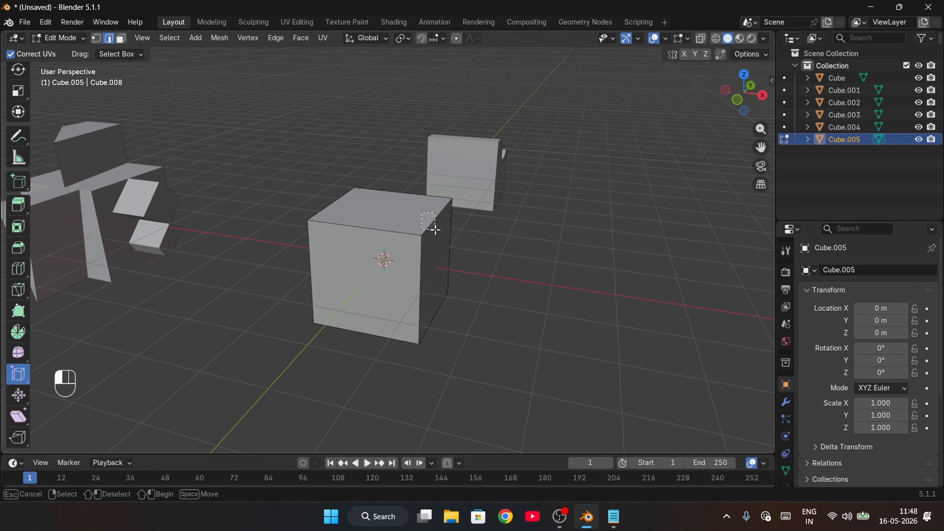
{"action": "left_click_drag", "start_coordinate": [477, 180], "coordinate": [488, 225]}
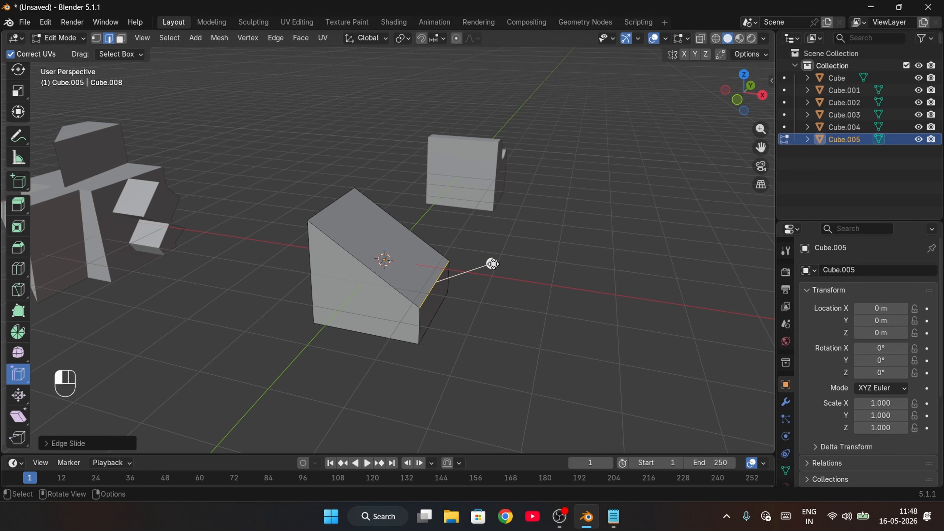
{"action": "left_click_drag", "start_coordinate": [493, 263], "coordinate": [491, 278]}
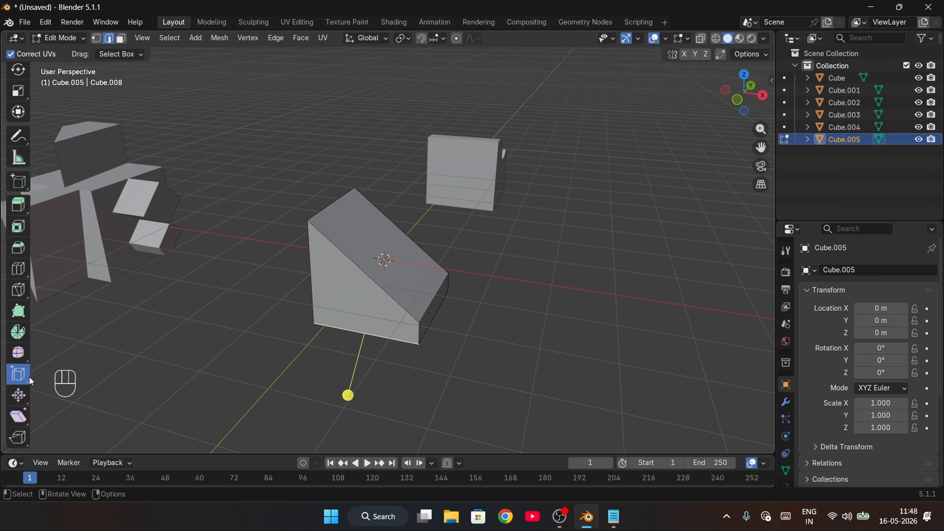
Activate the Spin tool and compare its X, Y and Z axis options around the sloped block, finishing on Y.
{"action": "left_click", "coordinate": [18, 332]}
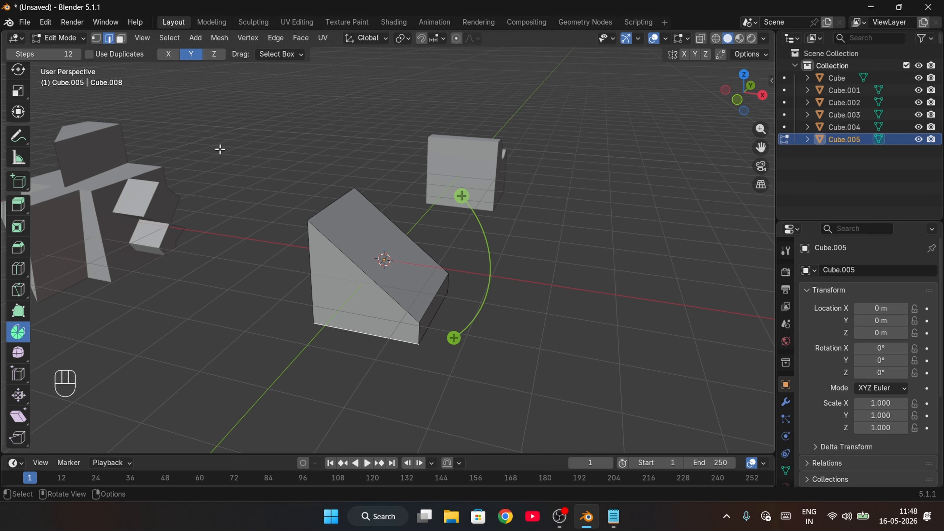
{"action": "left_click", "coordinate": [169, 55]}
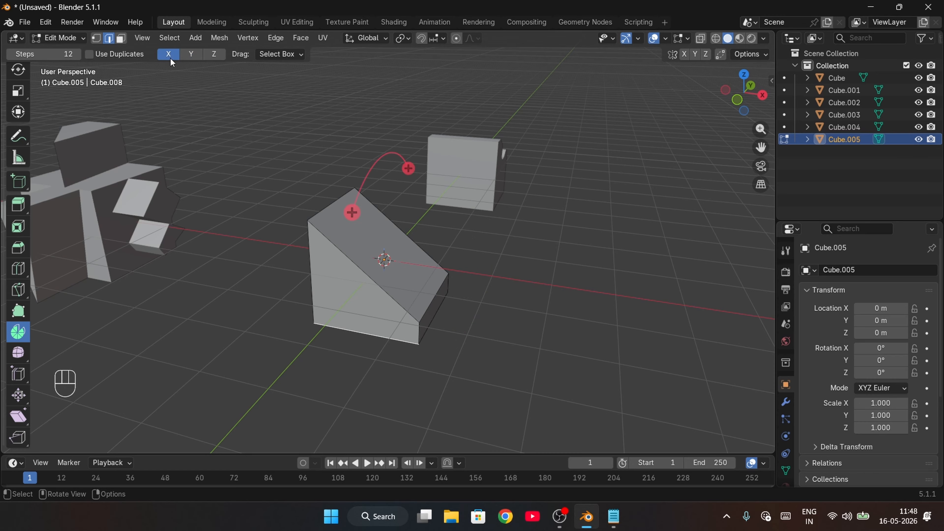
{"action": "left_click", "coordinate": [191, 54]}
{"action": "left_click", "coordinate": [222, 54]}
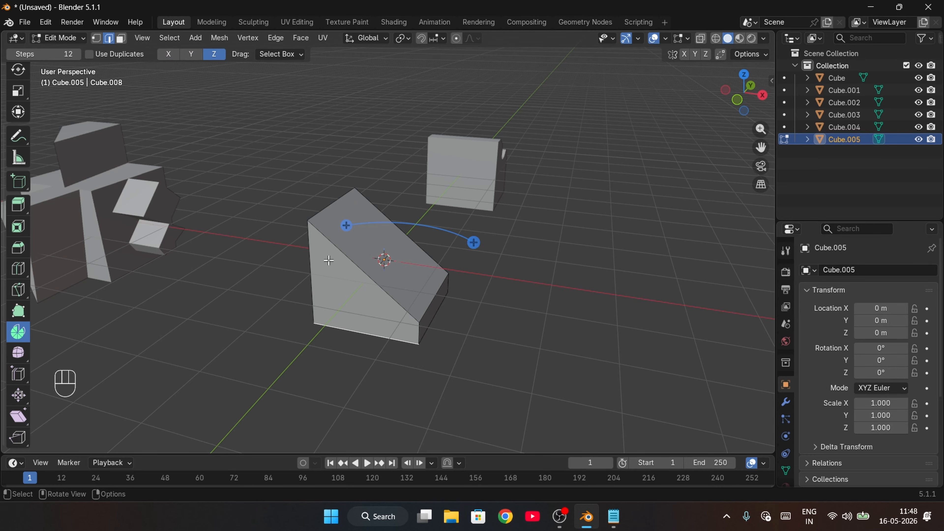
{"action": "left_click", "coordinate": [189, 54]}
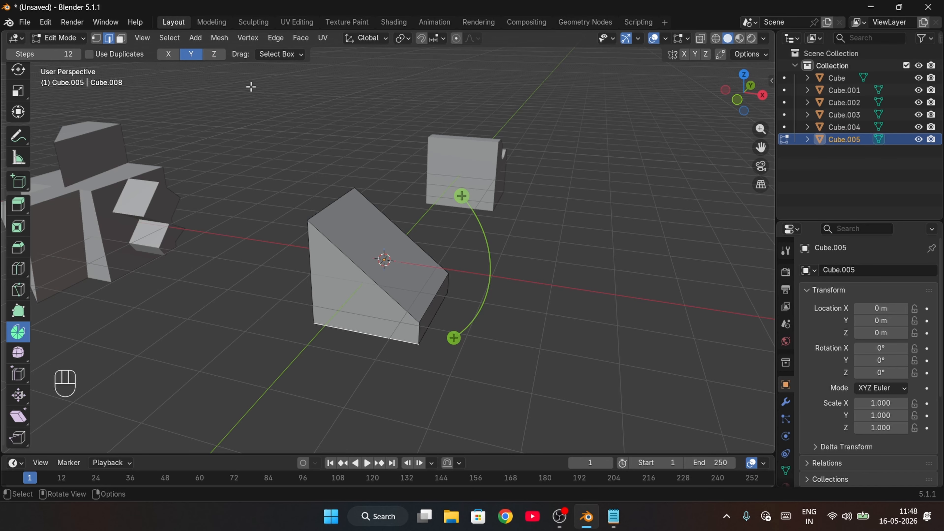
{"action": "middle_click_drag", "start_coordinate": [250, 85], "coordinate": [418, 227]}
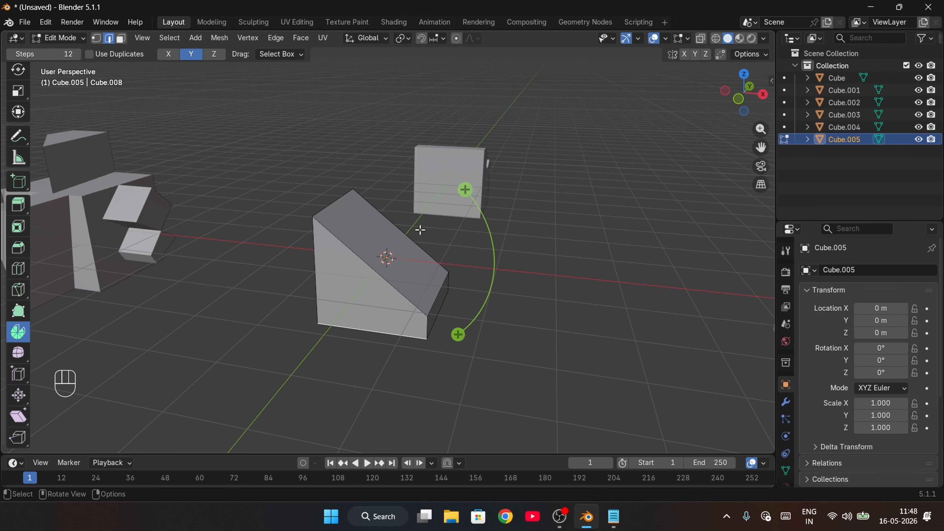
{"action": "middle_click_drag", "start_coordinate": [535, 328], "coordinate": [490, 308]}
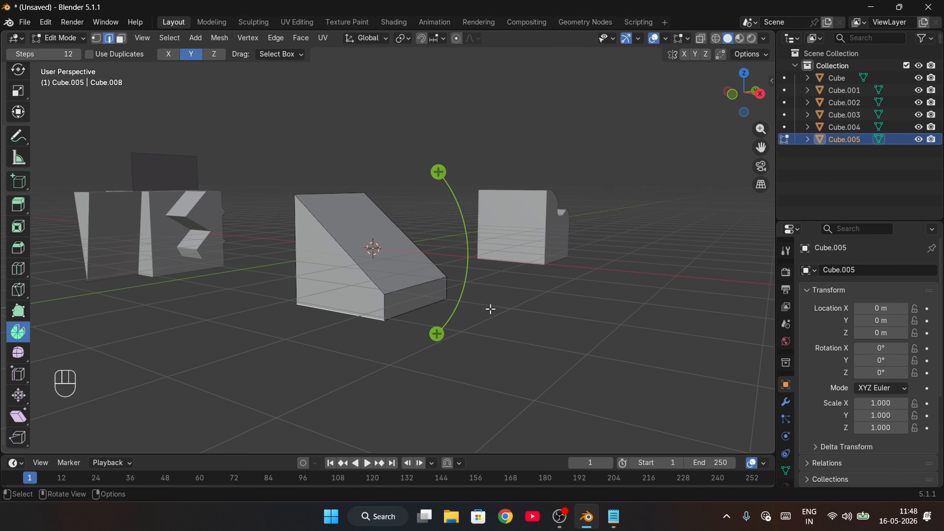
Slide the vertical corner edge at the block's low end inward with Edge Slide, narrowing that end.
{"action": "left_click", "coordinate": [19, 379]}
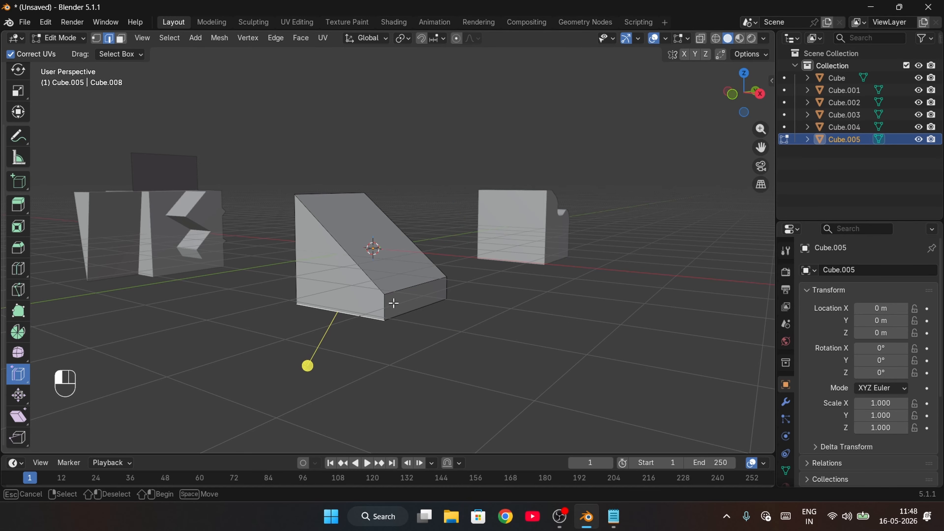
{"action": "left_click_drag", "start_coordinate": [393, 303], "coordinate": [449, 306]}
{"action": "middle_click_drag", "start_coordinate": [449, 305], "coordinate": [361, 371]}
Select the block's tapered side face in face mode and spin it about the Z axis with 12 steps.
{"action": "left_click", "coordinate": [18, 331]}
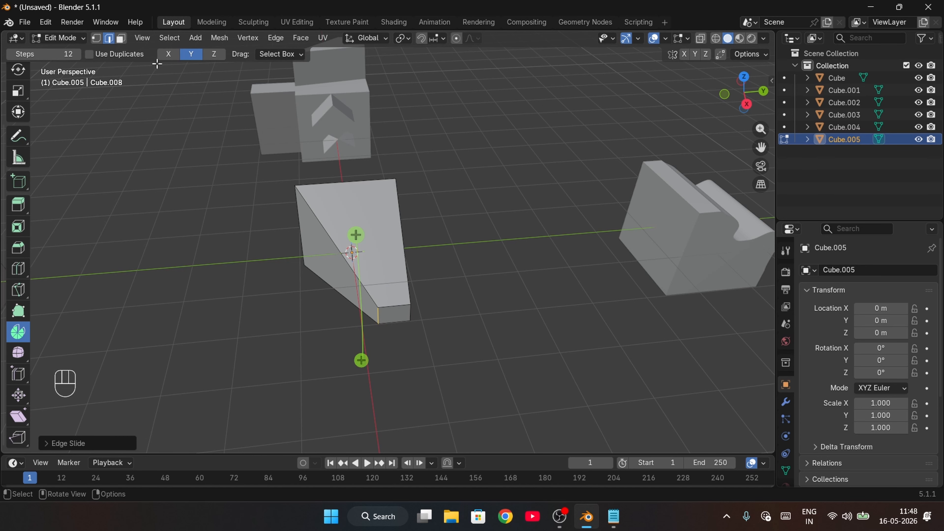
{"action": "left_click", "coordinate": [212, 57]}
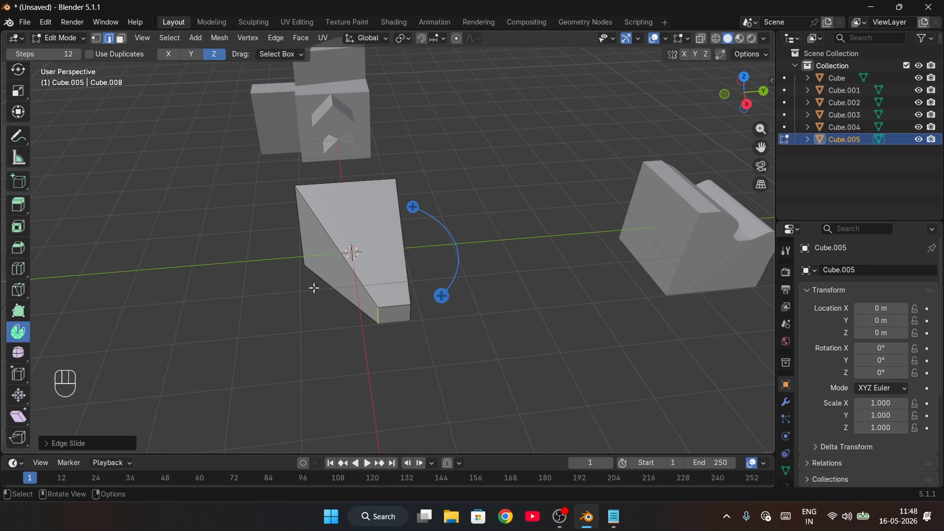
{"action": "middle_click_drag", "start_coordinate": [313, 287], "coordinate": [385, 297]}
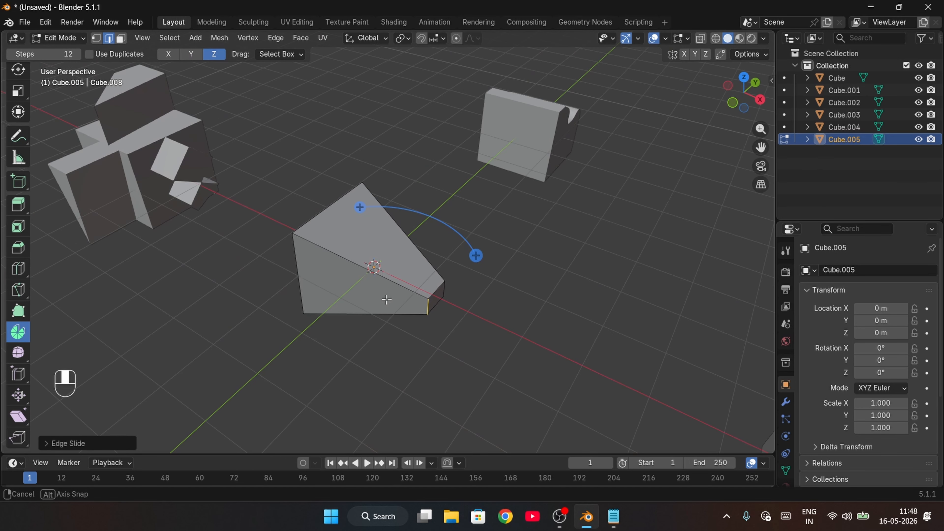
{"action": "left_click", "coordinate": [121, 38]}
{"action": "left_click", "coordinate": [336, 276]}
{"action": "middle_click_drag", "start_coordinate": [337, 278], "coordinate": [421, 341]}
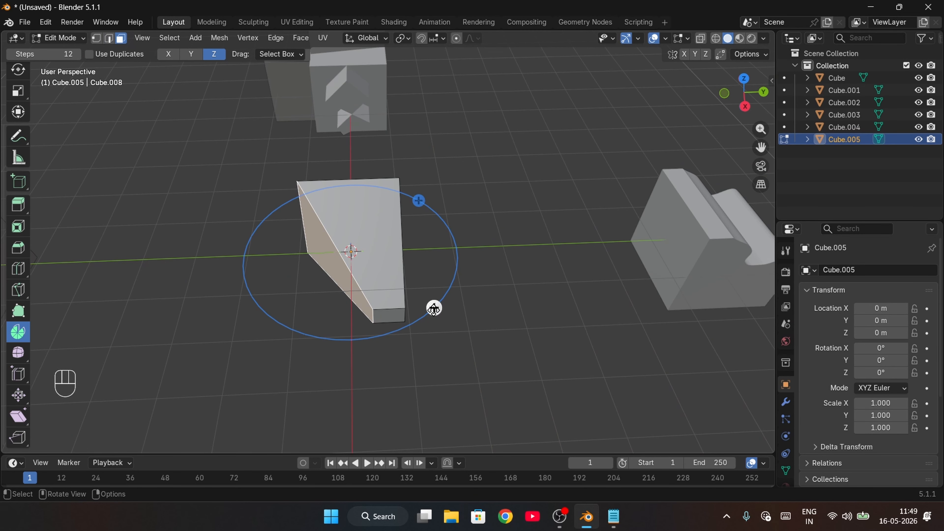
{"action": "left_click_drag", "start_coordinate": [433, 309], "coordinate": [512, 229]}
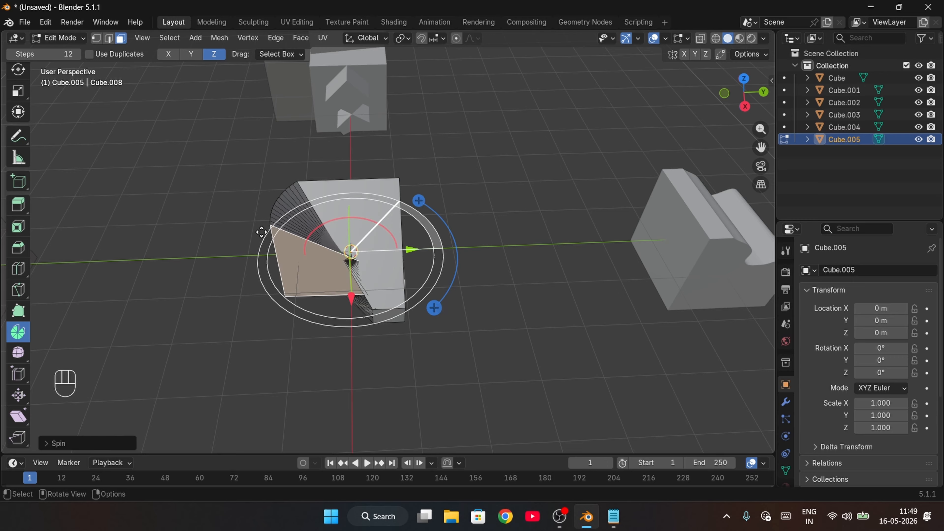
Move the Z spin's centre outward from the block along X and Y to form a wide curved arc.
{"action": "left_click_drag", "start_coordinate": [412, 249], "coordinate": [338, 252]}
{"action": "left_click_drag", "start_coordinate": [319, 298], "coordinate": [250, 430]}
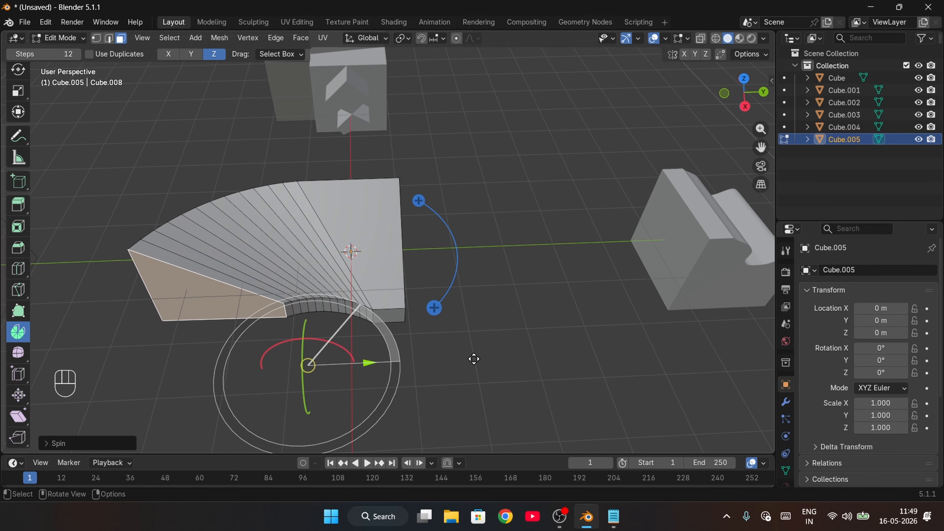
{"action": "middle_click_drag", "start_coordinate": [476, 359], "coordinate": [344, 342]}
{"action": "middle_click_drag", "start_coordinate": [302, 378], "coordinate": [223, 344]}
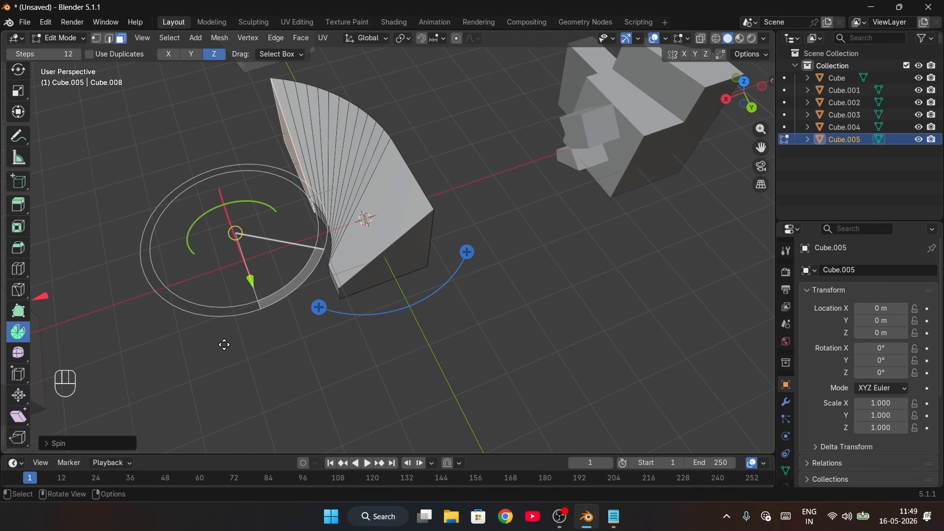
{"action": "left_click_drag", "start_coordinate": [44, 296], "coordinate": [228, 440]}
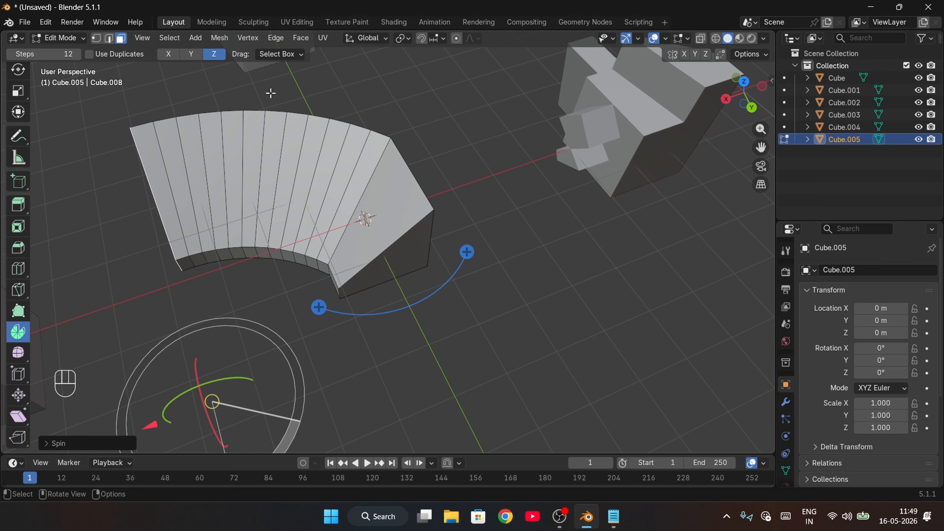
Increase the spin angle so the arc sweeps around into a nearly closed ring with a small gap.
{"action": "middle_click_drag", "start_coordinate": [270, 91], "coordinate": [313, 164]}
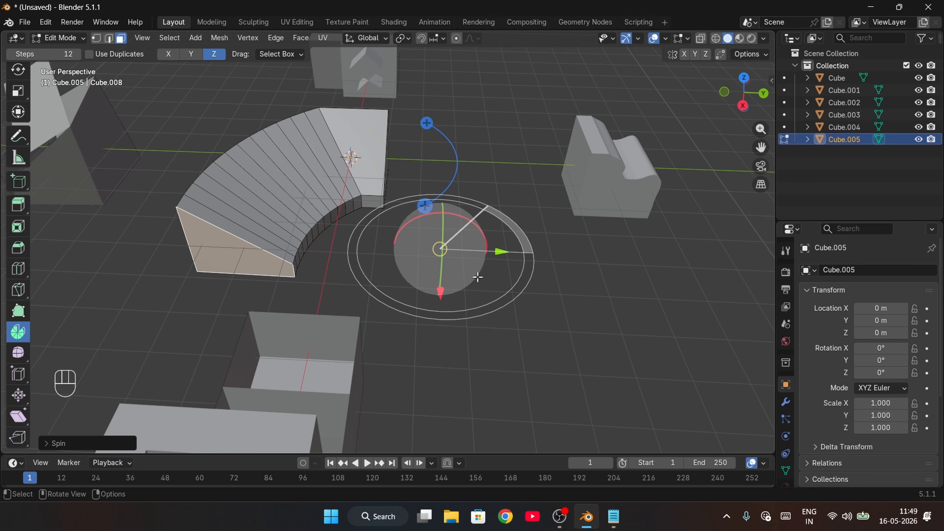
{"action": "left_click_drag", "start_coordinate": [514, 233], "coordinate": [549, 398]}
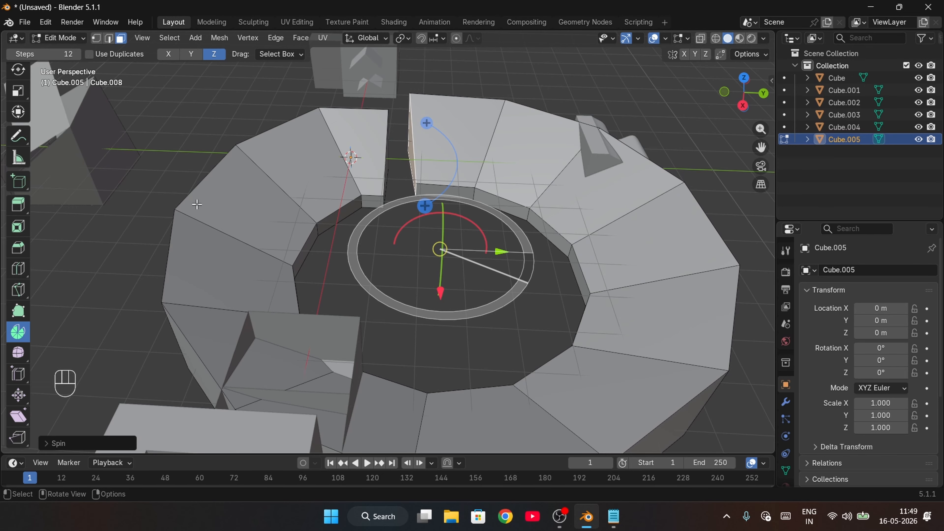
{"action": "middle_click_drag", "start_coordinate": [346, 260], "coordinate": [368, 288]}
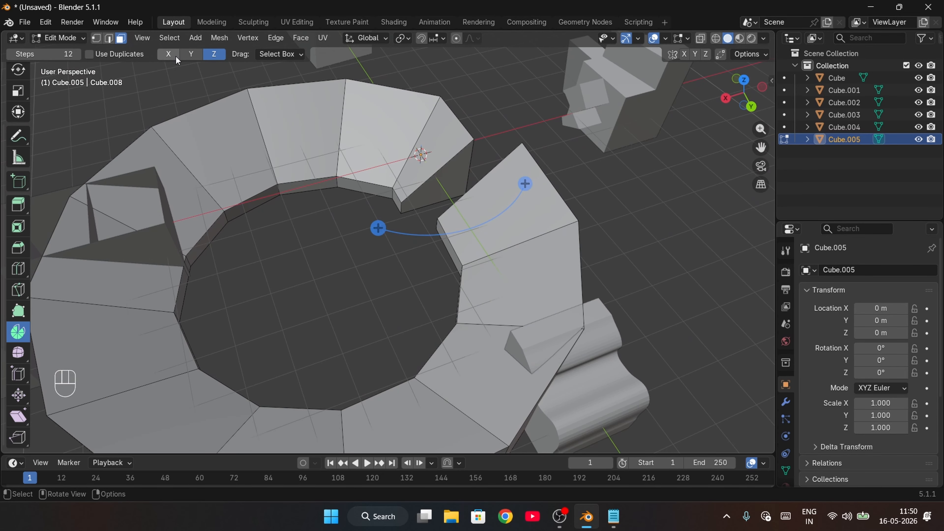
Set the Spin axis to Y and spin the original block's sloped top face in 12 steps.
{"action": "left_click", "coordinate": [185, 55]}
{"action": "middle_click_drag", "start_coordinate": [336, 284], "coordinate": [324, 256]}
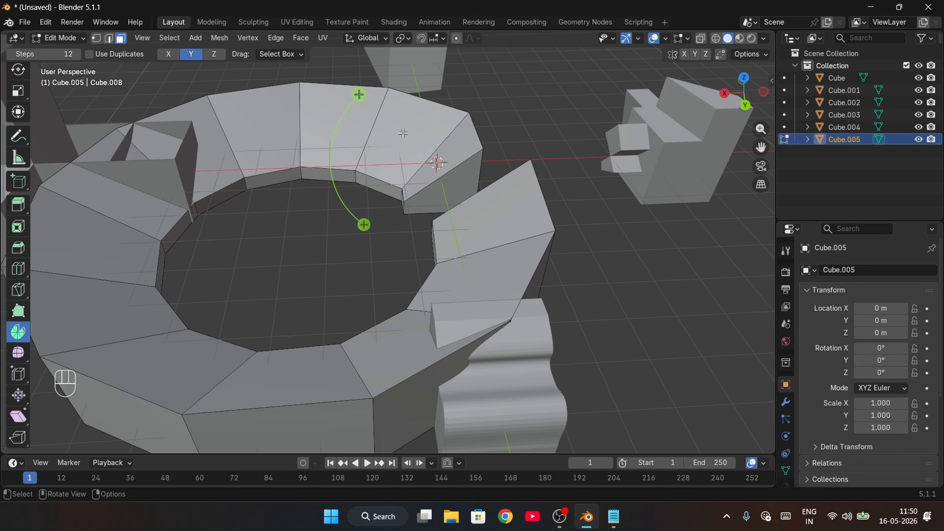
{"action": "middle_click_drag", "start_coordinate": [403, 133], "coordinate": [429, 141]}
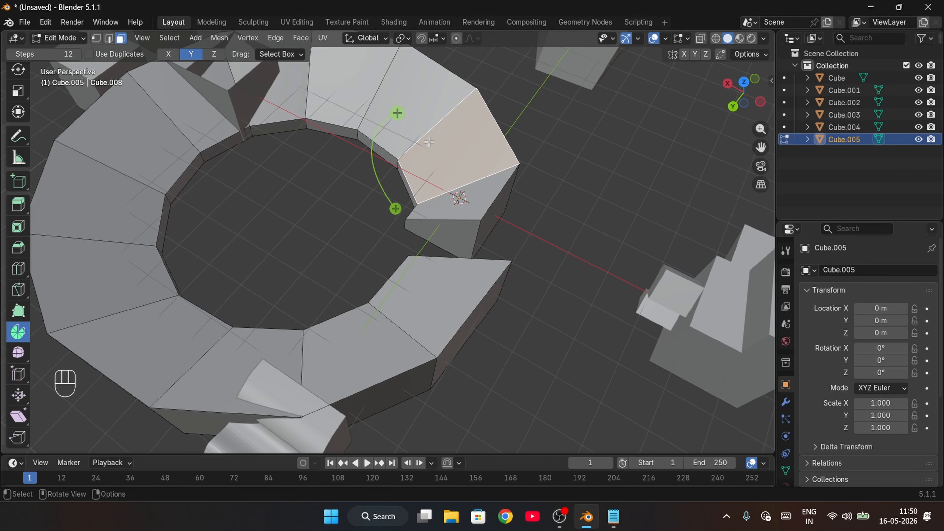
{"action": "middle_click_drag", "start_coordinate": [459, 194], "coordinate": [354, 104]}
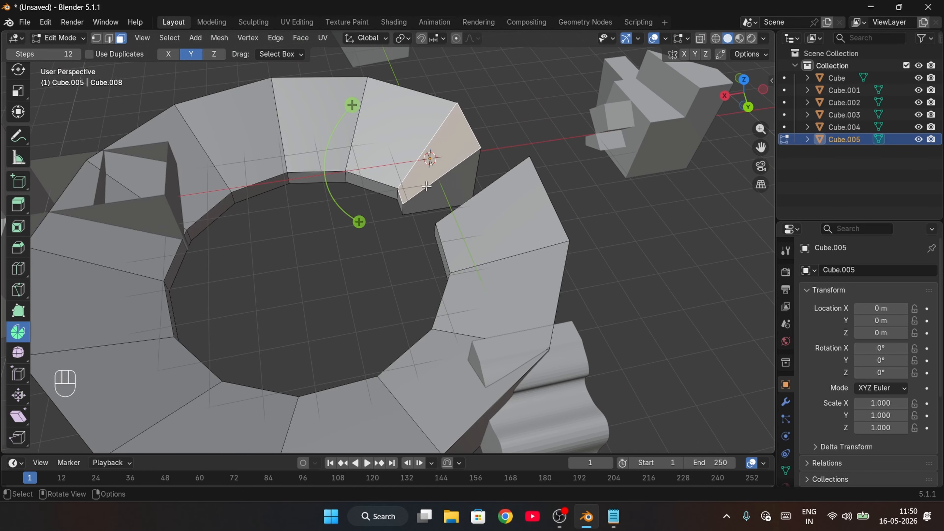
{"action": "left_click_drag", "start_coordinate": [354, 103], "coordinate": [533, 204]}
{"action": "middle_click_drag", "start_coordinate": [533, 205], "coordinate": [436, 158]}
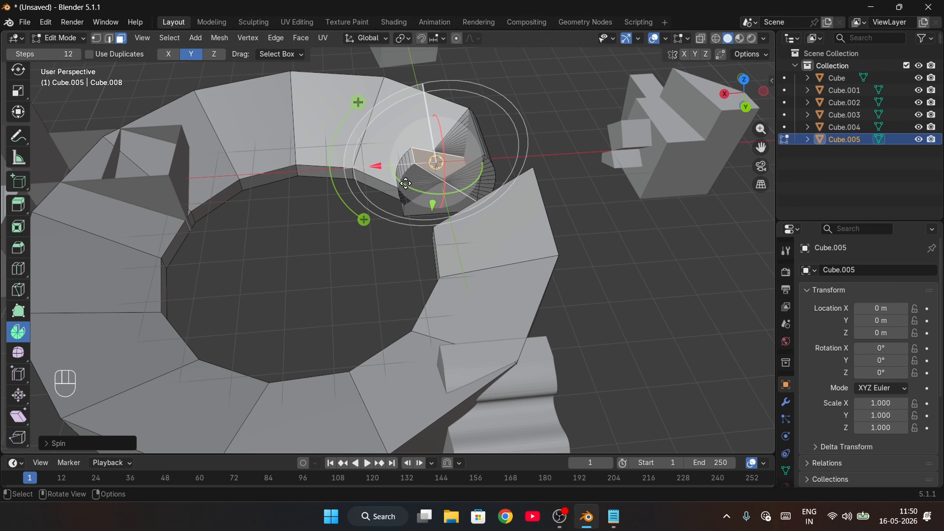
Move the Y spin's centre away from the block and adjust the sweep into a raised fan above the ring, leaving nothing selected.
{"action": "left_click_drag", "start_coordinate": [435, 158], "coordinate": [491, 121]}
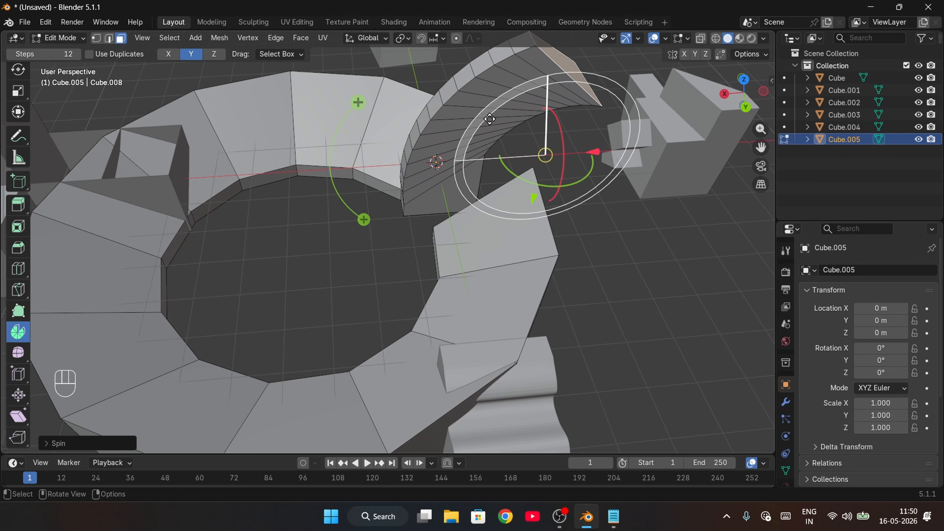
{"action": "left_click_drag", "start_coordinate": [549, 187], "coordinate": [589, 126]}
{"action": "middle_click_drag", "start_coordinate": [588, 125], "coordinate": [521, 215]}
{"action": "scroll", "coordinate": [283, 231], "scroll_direction": "down", "scroll_amount": 5}
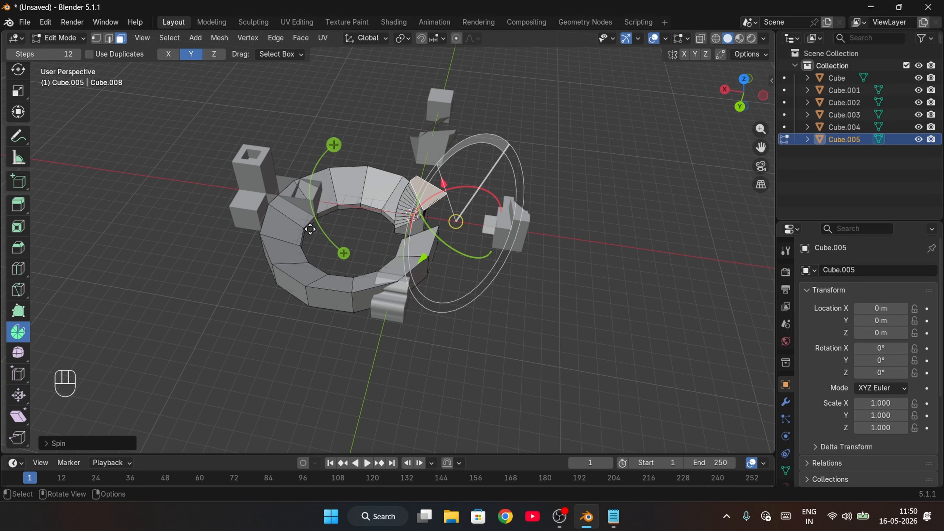
{"action": "middle_click_drag", "start_coordinate": [310, 229], "coordinate": [441, 242]}
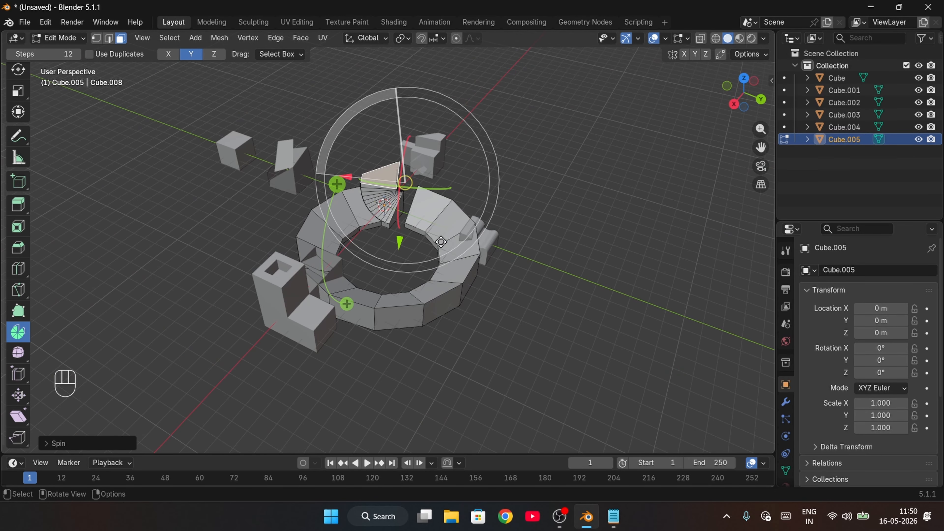
{"action": "left_click", "coordinate": [501, 336]}
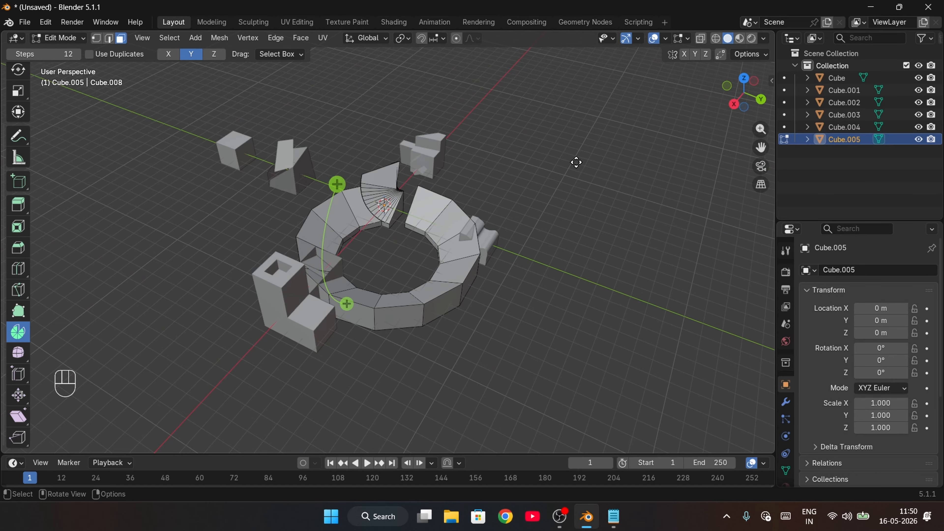
Return to Object Mode and delete the spun ring and every other object except the wavy bevelled block.
{"action": "scroll", "coordinate": [23, 235], "scroll_direction": "up", "scroll_amount": 4}
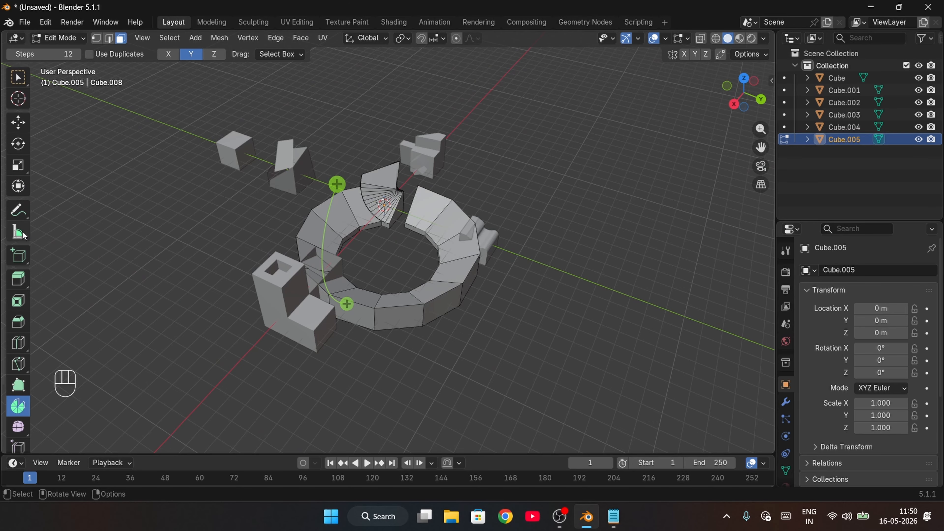
{"action": "left_click", "coordinate": [71, 38]}
{"action": "left_click", "coordinate": [74, 51]}
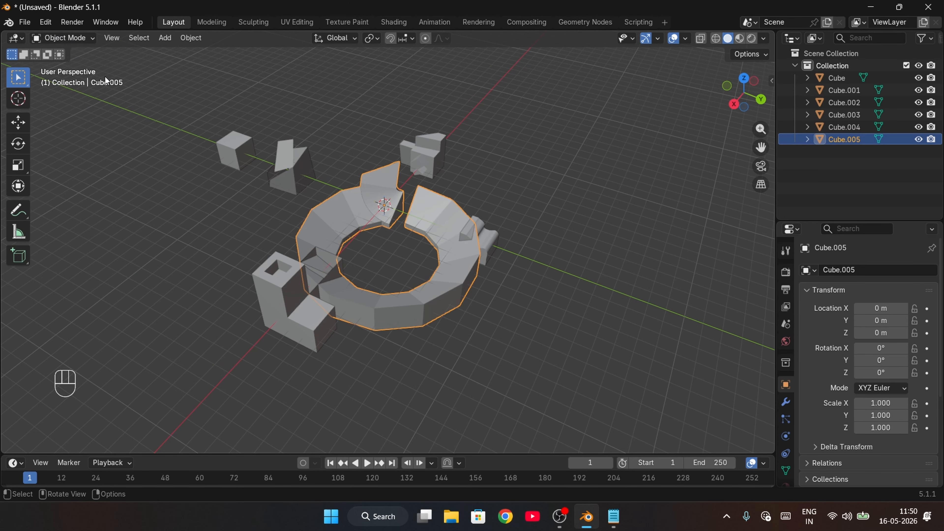
{"action": "middle_click_drag", "start_coordinate": [556, 350], "coordinate": [511, 355]}
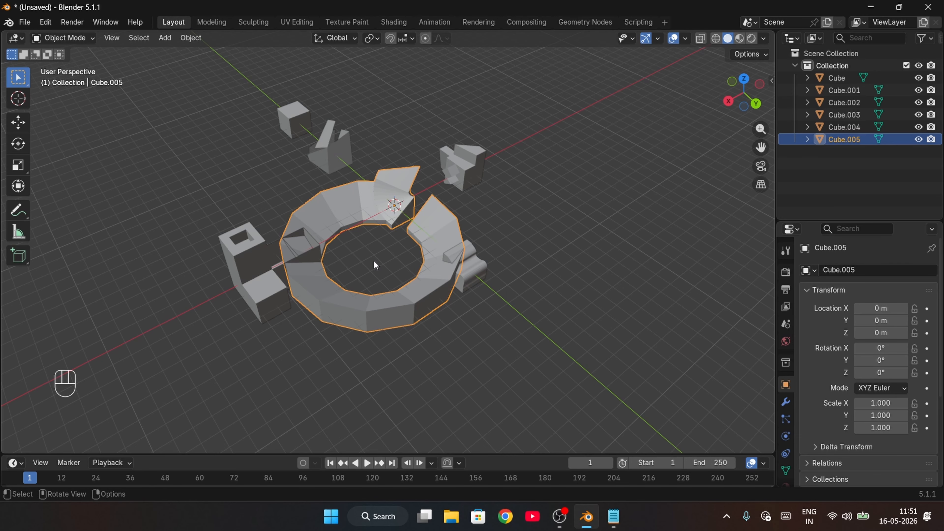
{"action": "key", "text": "Delete"}
{"action": "left_click", "coordinate": [460, 184]}
{"action": "key", "text": "Delete"}
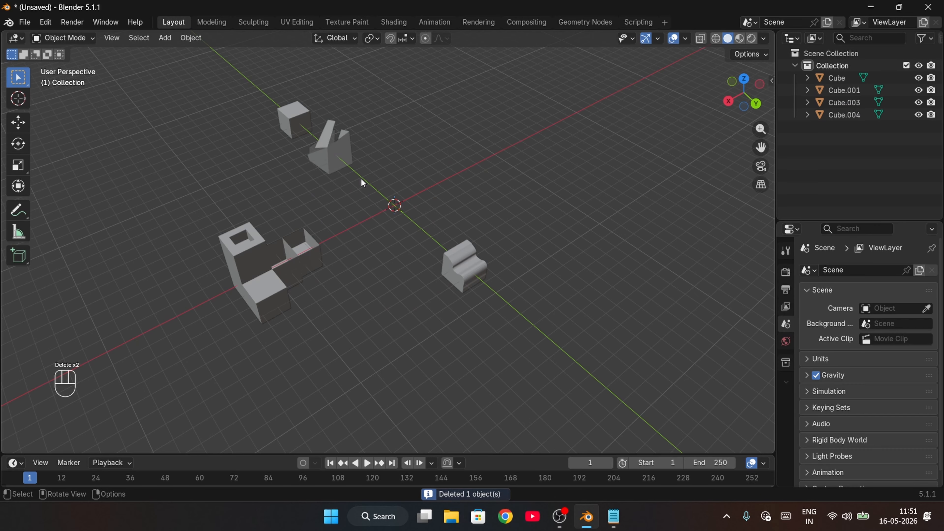
{"action": "key", "text": "Delete"}
{"action": "left_click", "coordinate": [267, 275]}
{"action": "key", "text": "Delete"}
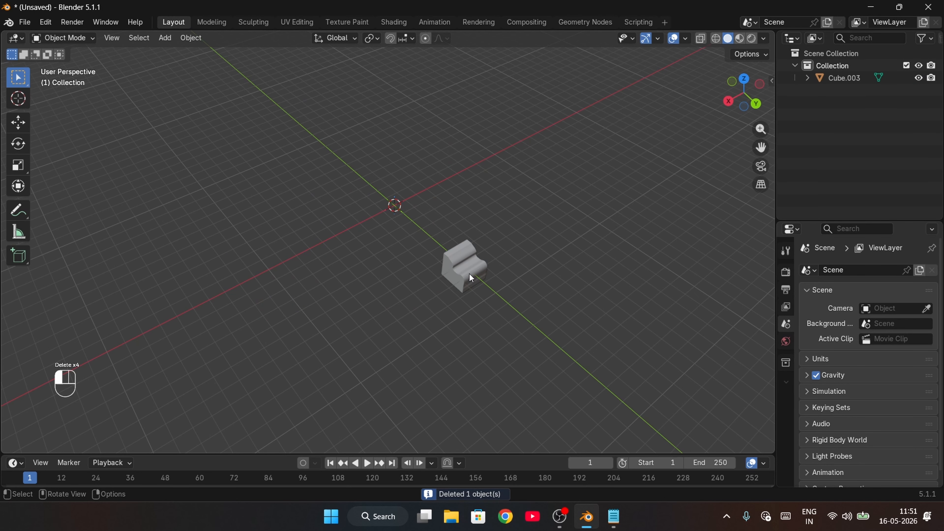
Select the remaining bevelled block and examine its wavy rounded profile up close from several sides.
{"action": "left_click", "coordinate": [470, 274]}
{"action": "middle_click_drag", "start_coordinate": [440, 327], "coordinate": [433, 308]}
{"action": "scroll", "coordinate": [468, 292], "scroll_direction": "up", "scroll_amount": 5}
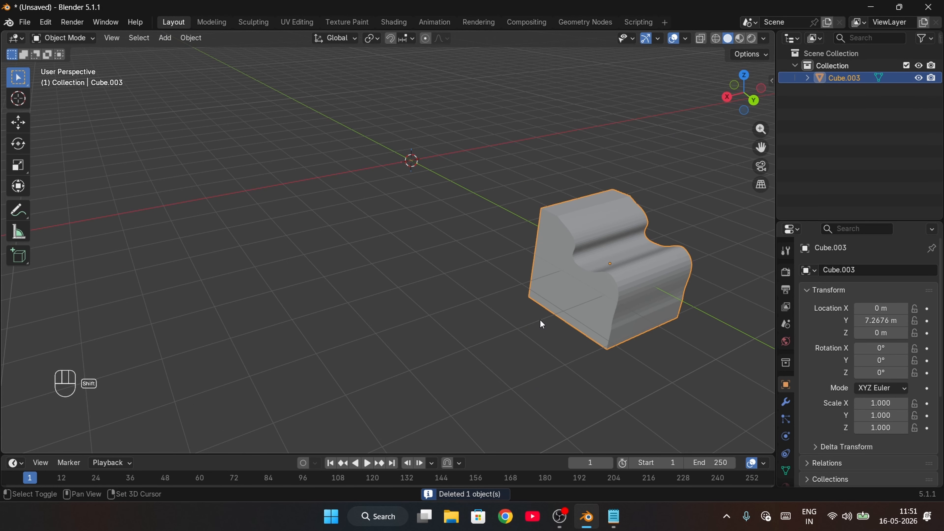
{"action": "middle_click_drag", "start_coordinate": [541, 323], "coordinate": [512, 303], "text": "shift"}
{"action": "scroll", "coordinate": [402, 304], "scroll_direction": "up", "scroll_amount": 3}
{"action": "scroll", "coordinate": [404, 301], "scroll_direction": "down", "scroll_amount": 2}
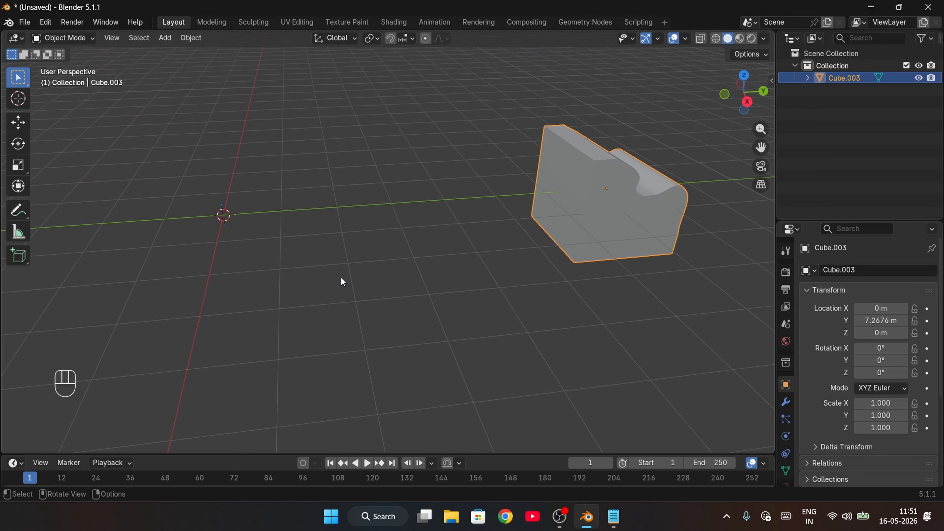
Add an ico sphere mesh at the world origin, beside the remaining bevelled block.
{"action": "scroll", "coordinate": [335, 279], "scroll_direction": "down", "scroll_amount": 4}
{"action": "middle_click_drag", "start_coordinate": [324, 271], "coordinate": [433, 282], "text": "shift"}
{"action": "middle_click_drag", "start_coordinate": [599, 229], "coordinate": [584, 232]}
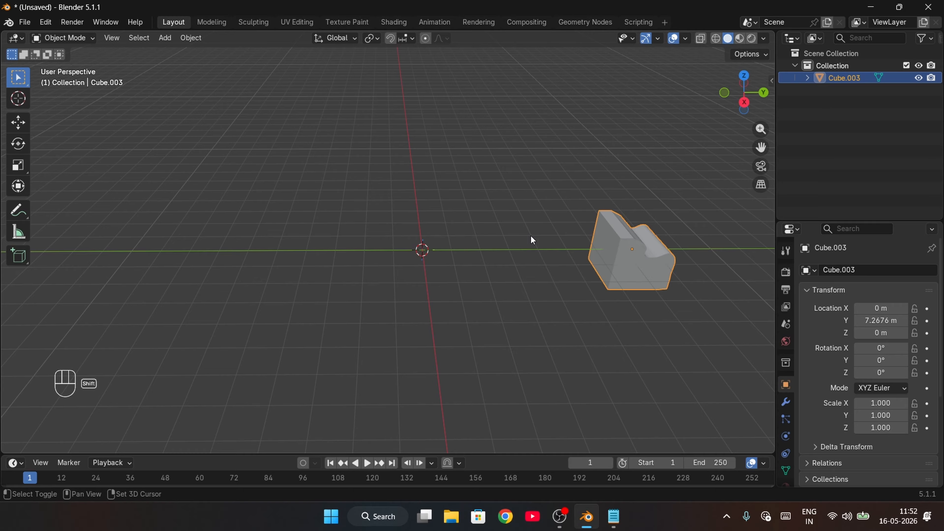
{"action": "key", "text": "shift+a"}
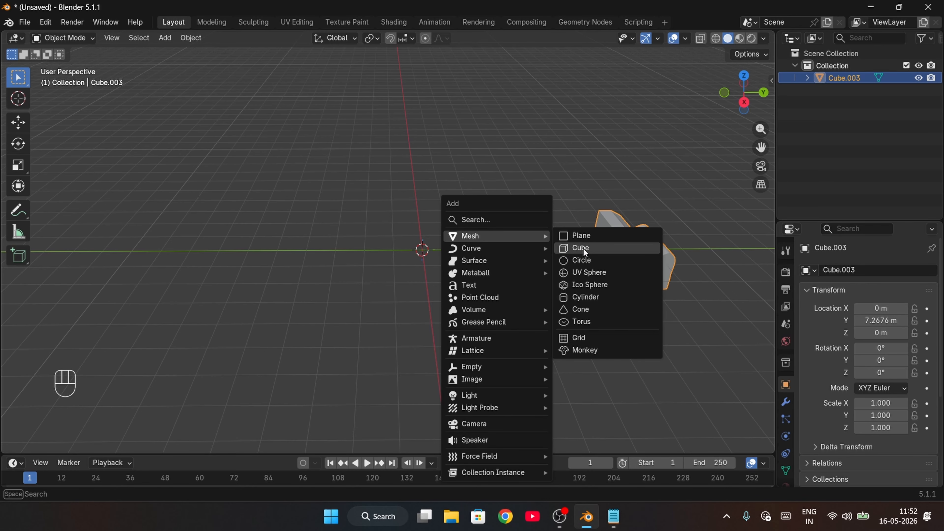
{"action": "left_click", "coordinate": [589, 285]}
{"action": "scroll", "coordinate": [482, 285], "scroll_direction": "up", "scroll_amount": 2}
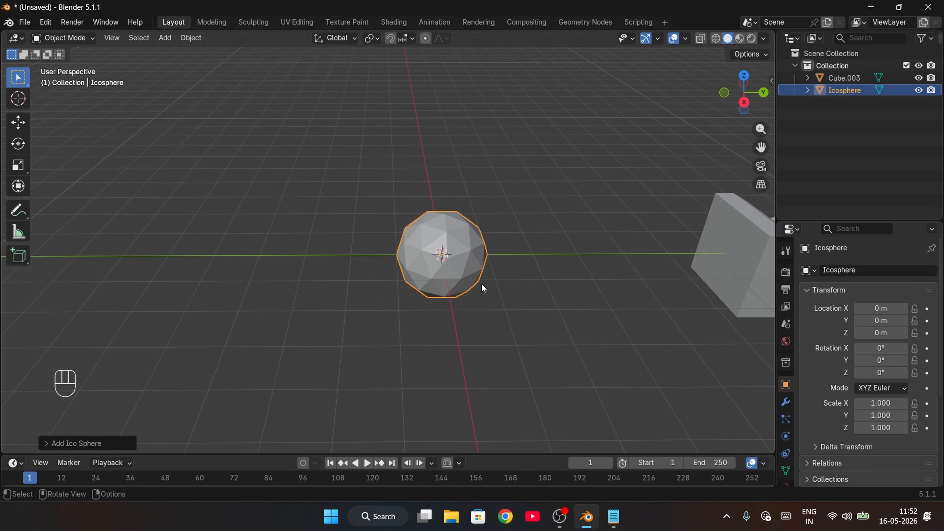
{"action": "scroll", "coordinate": [482, 288], "scroll_direction": "up", "scroll_amount": 3}
{"action": "scroll", "coordinate": [506, 290], "scroll_direction": "down", "scroll_amount": 1}
{"action": "middle_click_drag", "start_coordinate": [548, 316], "coordinate": [439, 291], "text": "shift"}
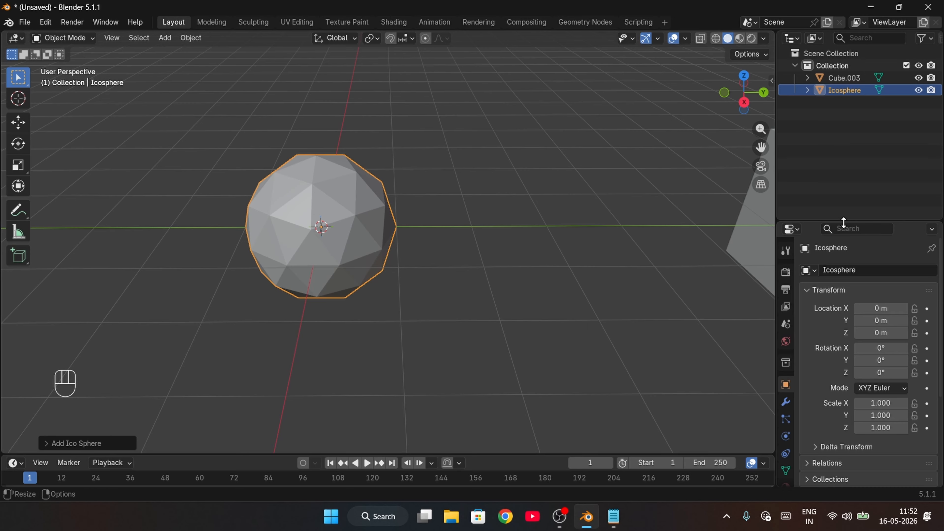
Enlarge the Properties editor and show the modifier properties of the ico sphere, keeping the ico sphere selected.
{"action": "left_click_drag", "start_coordinate": [843, 222], "coordinate": [844, 143]}
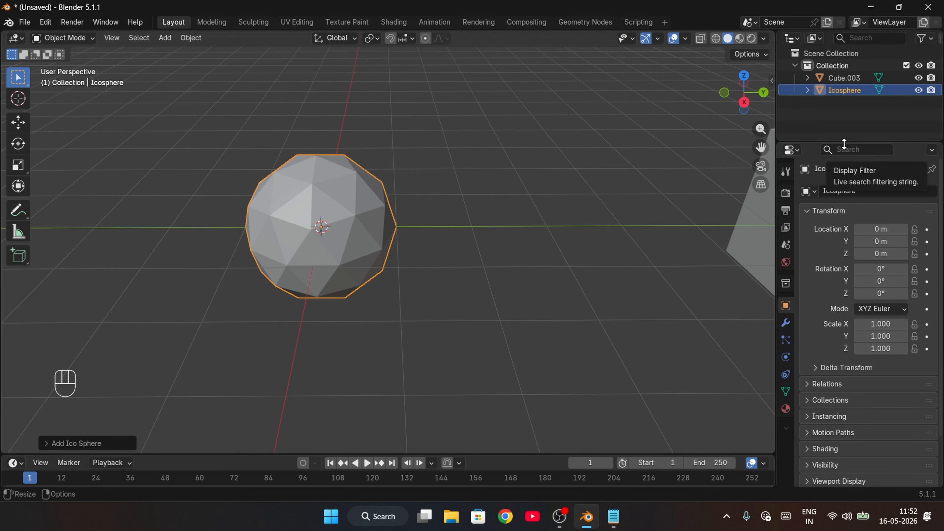
{"action": "left_click", "coordinate": [785, 324]}
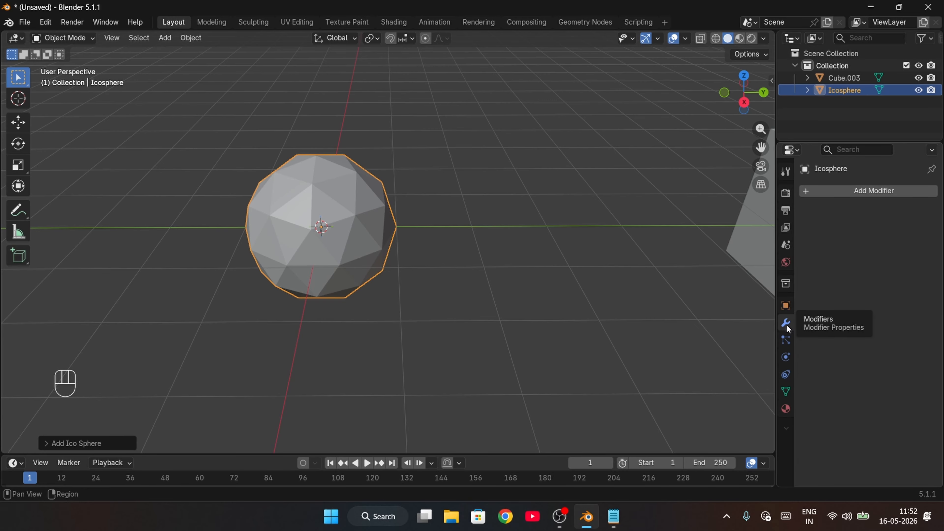
{"action": "left_click_drag", "start_coordinate": [226, 115], "coordinate": [489, 296]}
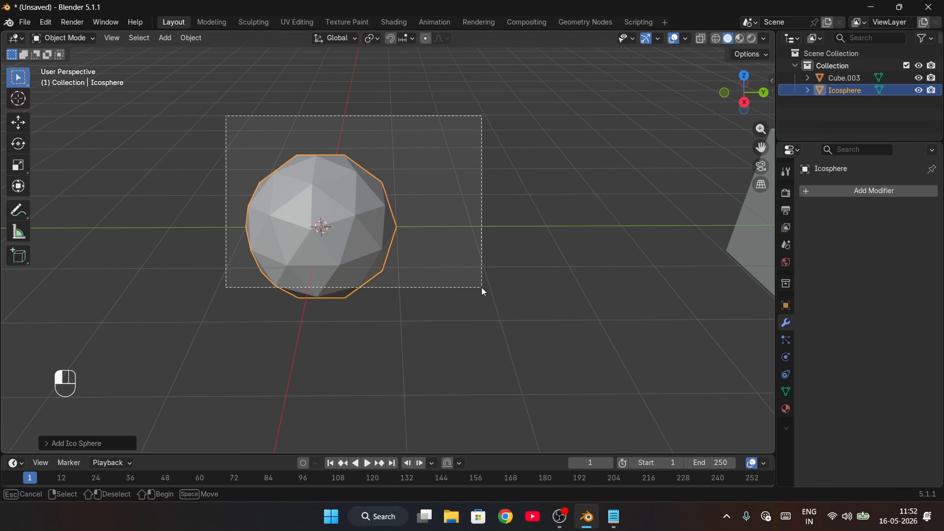
{"action": "left_click_drag", "start_coordinate": [710, 182], "coordinate": [768, 268]}
{"action": "left_click_drag", "start_coordinate": [234, 109], "coordinate": [335, 241]}
Search the modifiers for "subdi" and add a Subdivision Surface modifier to the ico sphere.
{"action": "left_click", "coordinate": [819, 191]}
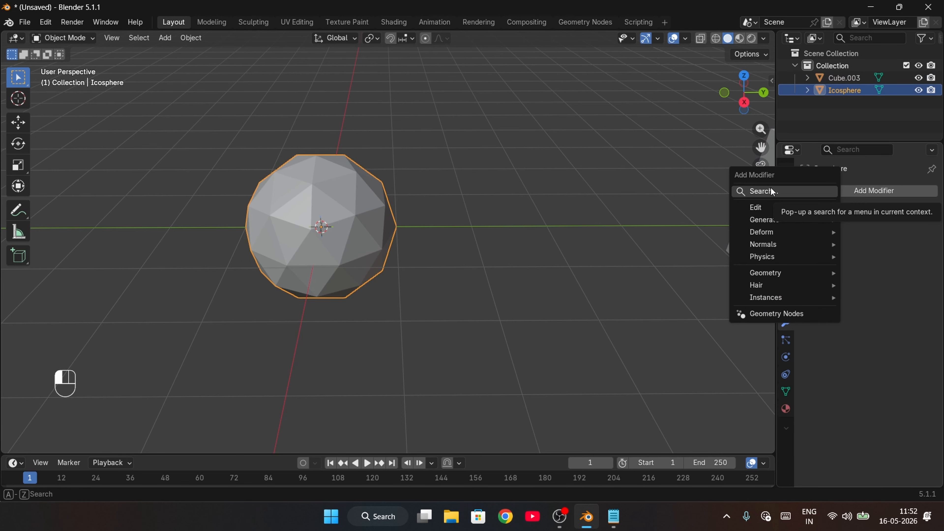
{"action": "mouse_move", "coordinate": [807, 211]}
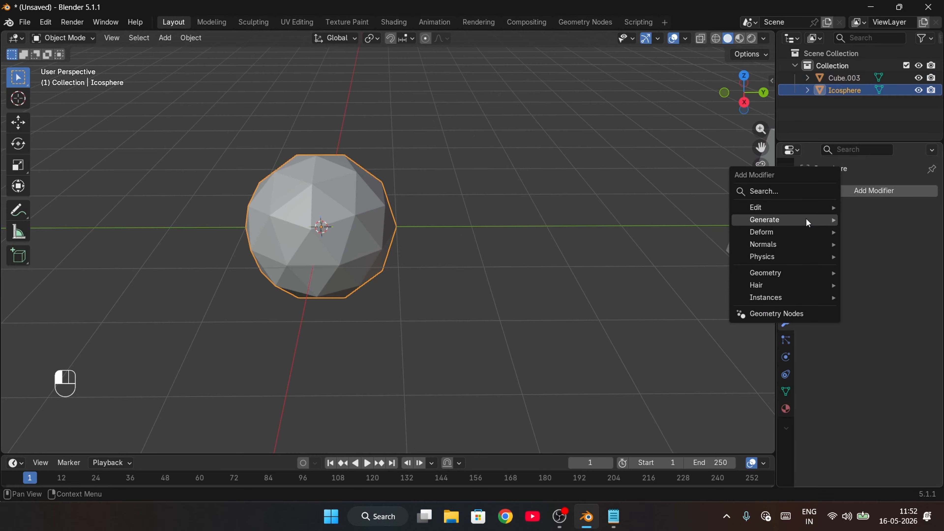
{"action": "mouse_move", "coordinate": [793, 248]}
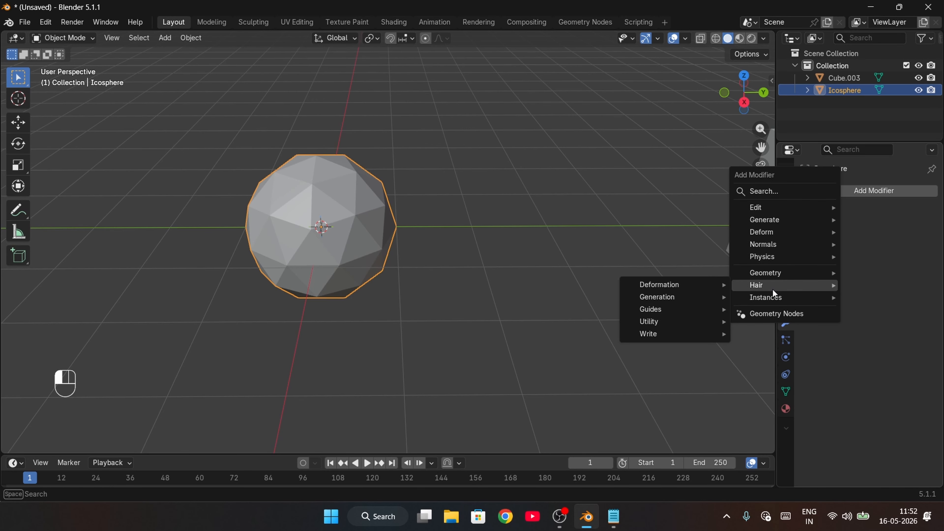
{"action": "left_click", "coordinate": [777, 189]}
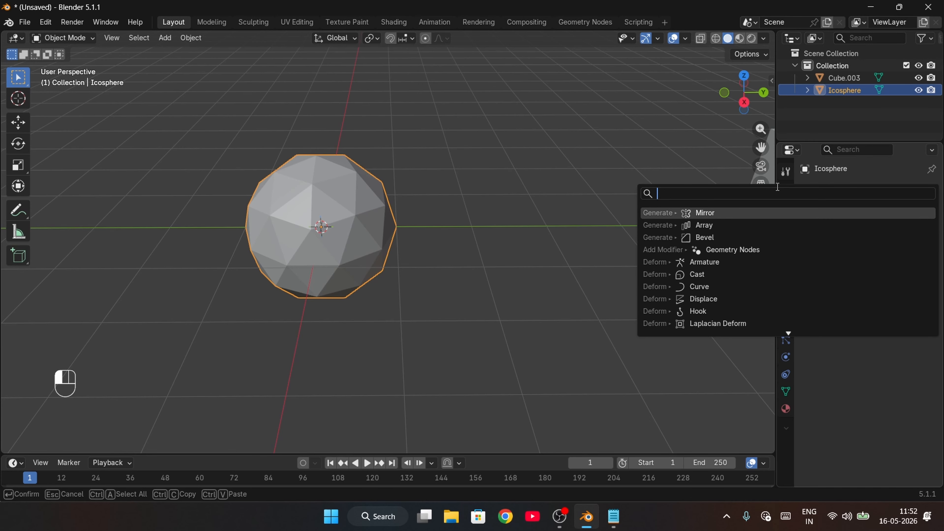
{"action": "type", "text": "subdi"}
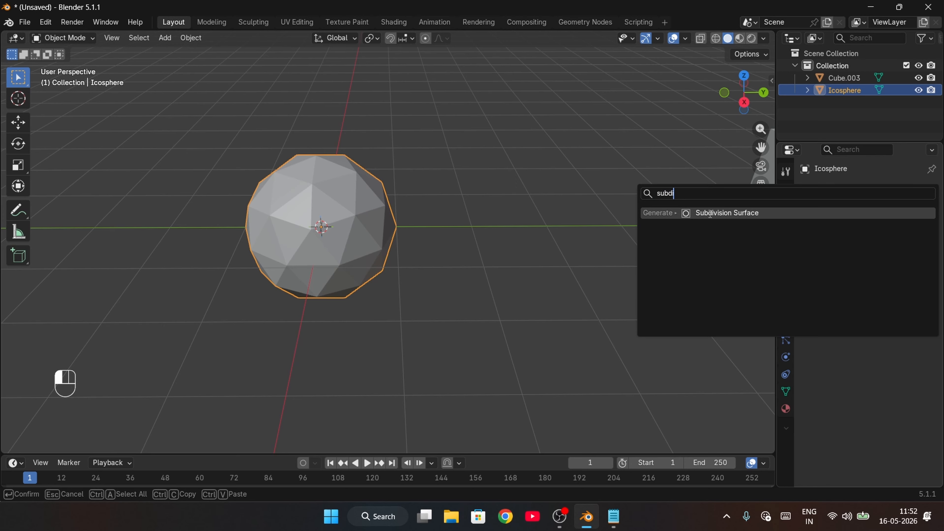
{"action": "left_click", "coordinate": [729, 213]}
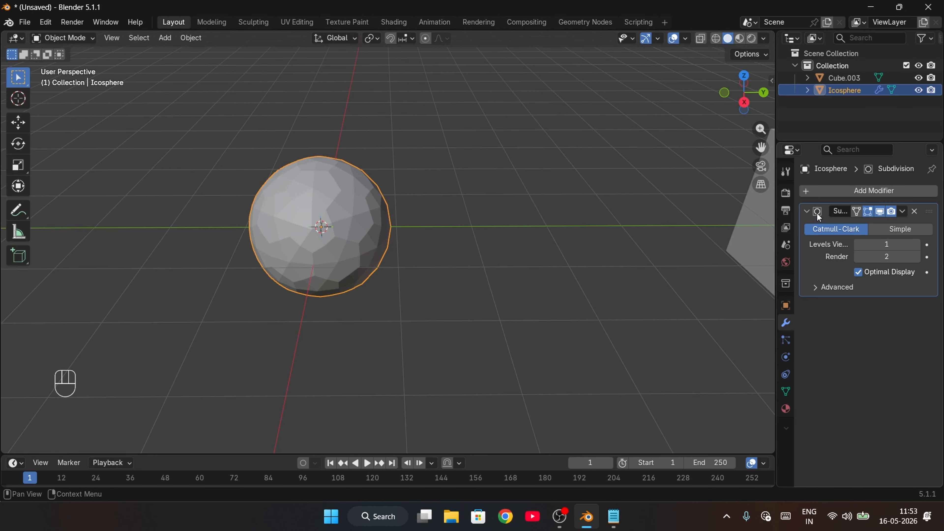
{"action": "mouse_move", "coordinate": [246, 251]}
{"action": "middle_mouse_down"}
{"action": "mouse_move", "coordinate": [234, 253]}
{"action": "mouse_move", "coordinate": [249, 258]}
{"action": "middle_mouse_up"}
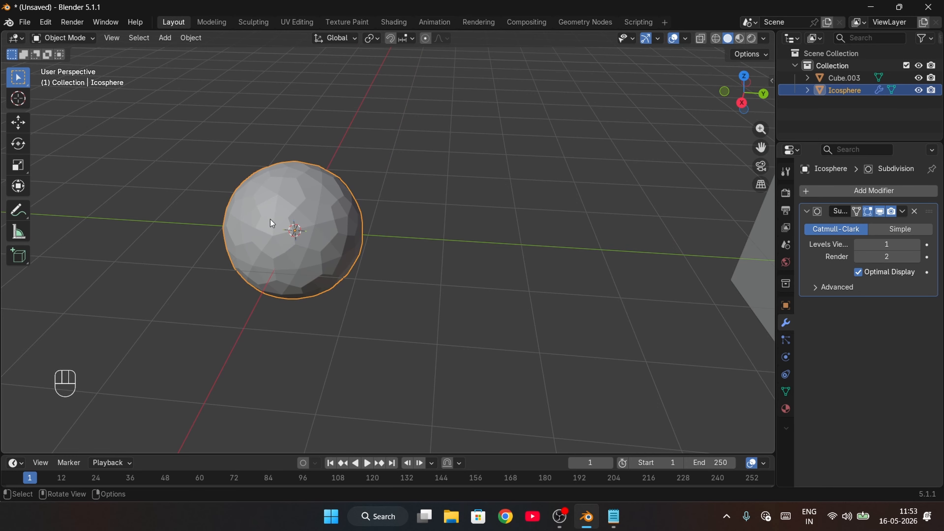
{"action": "middle_click_drag", "start_coordinate": [270, 219], "coordinate": [300, 233]}
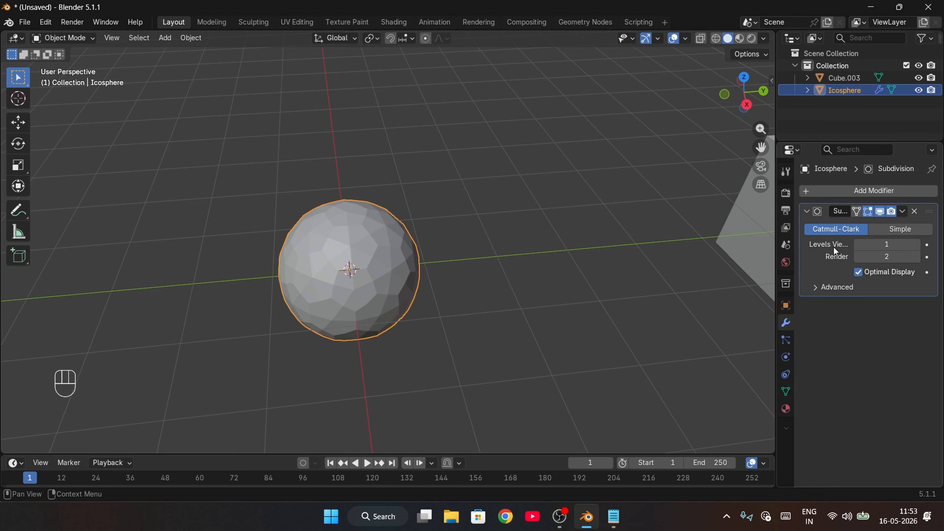
Raise the Subdivision modifier's viewport level to 6 and inspect the smoothed sphere.
{"action": "mouse_move", "coordinate": [884, 245]}
{"action": "left_mouse_down"}
{"action": "mouse_move", "coordinate": [899, 244]}
{"action": "mouse_move", "coordinate": [871, 244]}
{"action": "mouse_move", "coordinate": [888, 244]}
{"action": "left_mouse_up"}
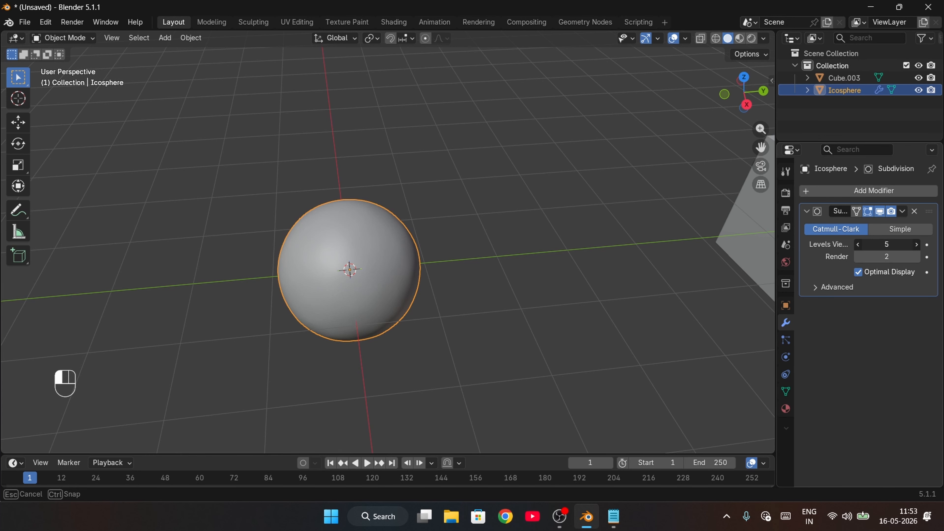
{"action": "left_click_drag", "start_coordinate": [884, 245], "coordinate": [885, 245]}
{"action": "middle_click_drag", "start_coordinate": [416, 310], "coordinate": [501, 325]}
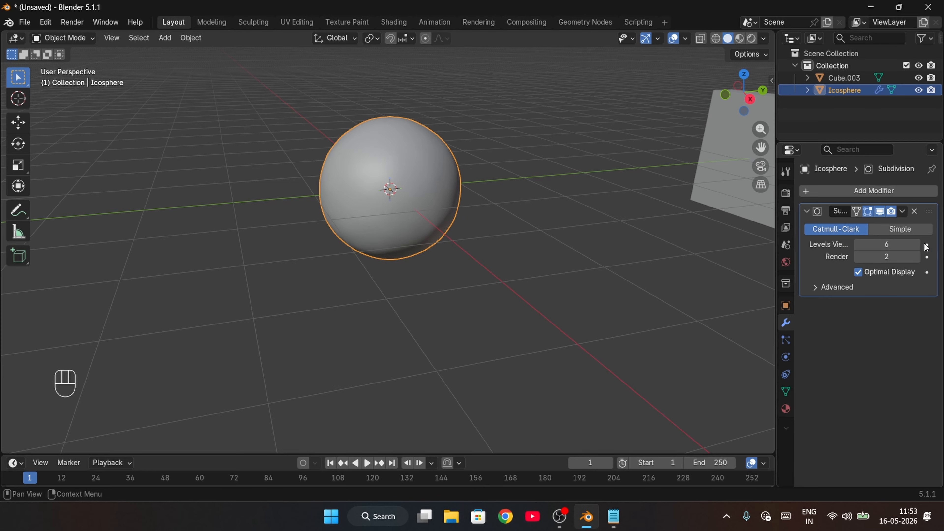
Set the Subdivision modifier's viewport level to 2 and raise it to 3.
{"action": "left_click", "coordinate": [906, 244]}
{"action": "type", "text": "2"}
{"action": "key", "text": "Return"}
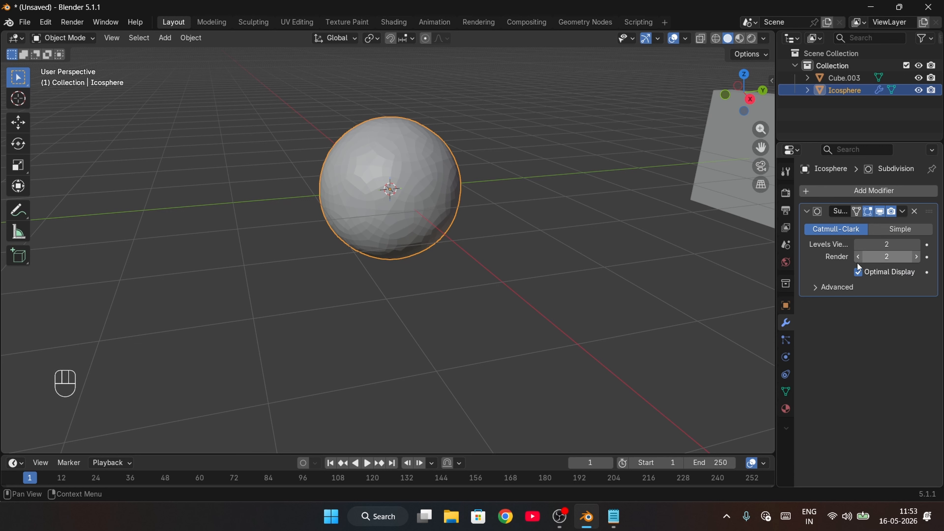
{"action": "left_click_drag", "start_coordinate": [887, 244], "coordinate": [886, 244]}
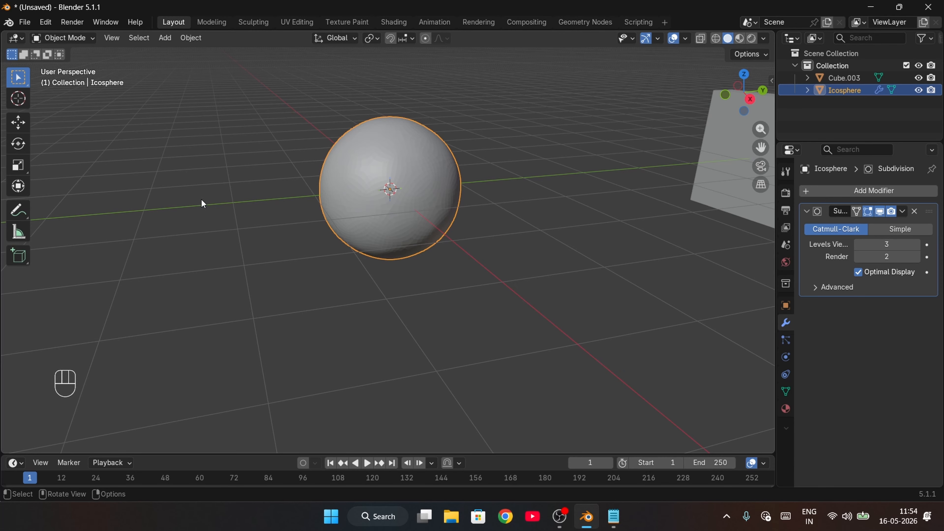
Try subdivision level 0 in the viewport, and settle on viewport level 1 with render level 4.
{"action": "left_click_drag", "start_coordinate": [896, 245], "coordinate": [864, 245]}
{"action": "middle_click_drag", "start_coordinate": [475, 258], "coordinate": [428, 325]}
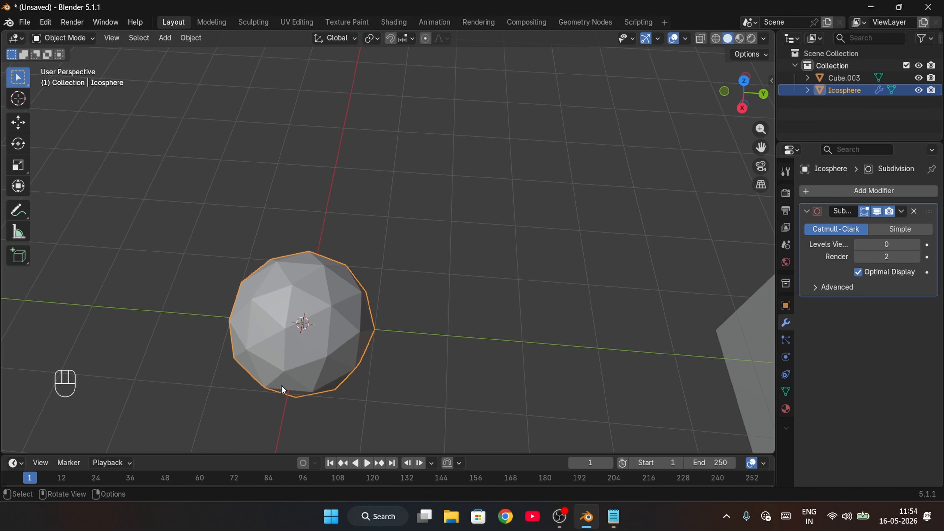
{"action": "middle_click_drag", "start_coordinate": [245, 293], "coordinate": [327, 354]}
{"action": "mouse_move", "coordinate": [887, 244]}
{"action": "left_mouse_down"}
{"action": "mouse_move", "coordinate": [929, 245]}
{"action": "mouse_move", "coordinate": [890, 261]}
{"action": "mouse_move", "coordinate": [902, 260]}
{"action": "mouse_move", "coordinate": [871, 246]}
{"action": "left_mouse_up"}
{"action": "middle_click_drag", "start_coordinate": [393, 321], "coordinate": [411, 309]}
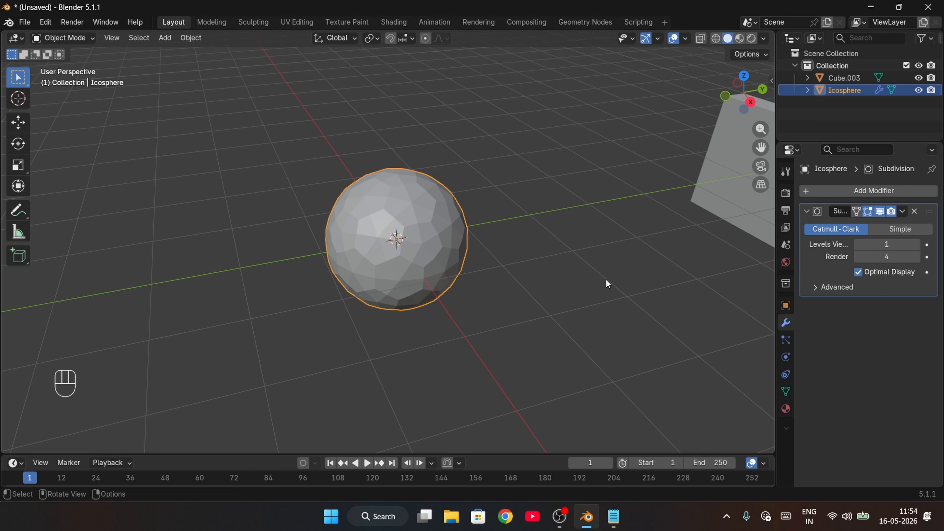
Move the ico sphere along the X axis, well away from the world origin on the negative side.
{"action": "middle_click_drag", "start_coordinate": [607, 284], "coordinate": [541, 352]}
{"action": "key", "text": "g"}
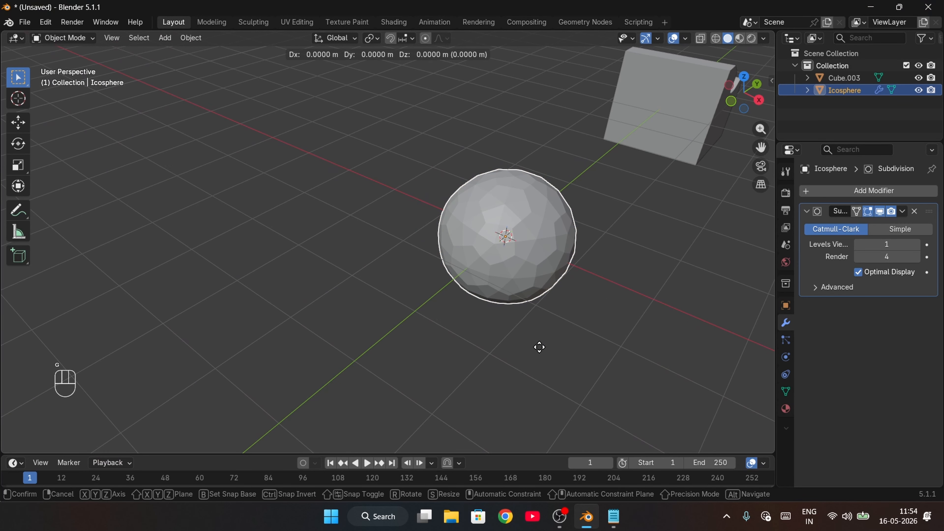
{"action": "key", "text": "x"}
{"action": "left_click", "coordinate": [165, 240]}
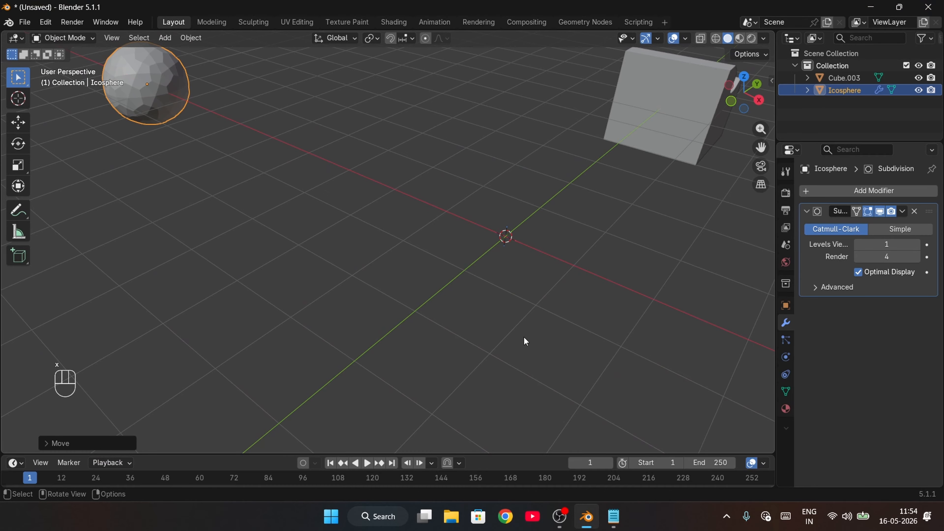
Add a text object at the world origin and bring its letters into close view.
{"action": "middle_click_drag", "start_coordinate": [524, 338], "coordinate": [458, 338]}
{"action": "key", "text": "shift+a"}
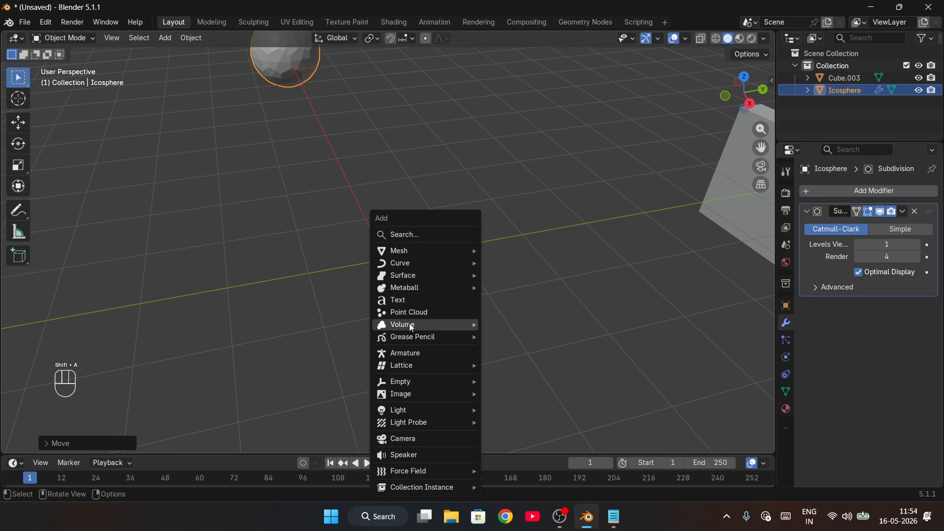
{"action": "left_click", "coordinate": [401, 303]}
{"action": "mouse_move", "coordinate": [492, 348]}
{"action": "middle_mouse_down"}
{"action": "mouse_move", "coordinate": [555, 348]}
{"action": "mouse_move", "coordinate": [407, 358]}
{"action": "mouse_move", "coordinate": [432, 291]}
{"action": "mouse_move", "coordinate": [444, 330]}
{"action": "mouse_move", "coordinate": [488, 335]}
{"action": "middle_mouse_up"}
{"action": "scroll", "coordinate": [394, 347], "scroll_direction": "up", "scroll_amount": 3}
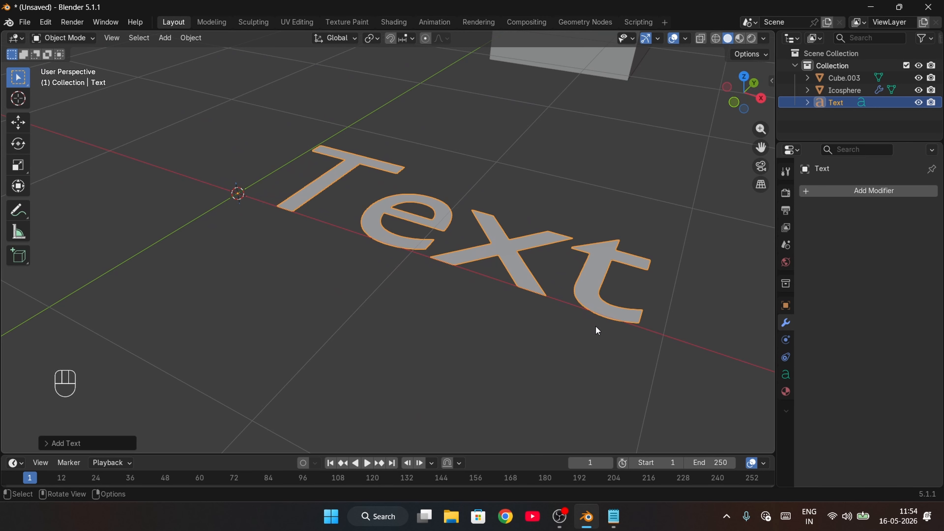
{"action": "mouse_move", "coordinate": [641, 322]}
{"action": "middle_mouse_down"}
{"action": "mouse_move", "coordinate": [618, 322]}
{"action": "mouse_move", "coordinate": [618, 300]}
{"action": "mouse_move", "coordinate": [625, 329]}
{"action": "middle_mouse_up"}
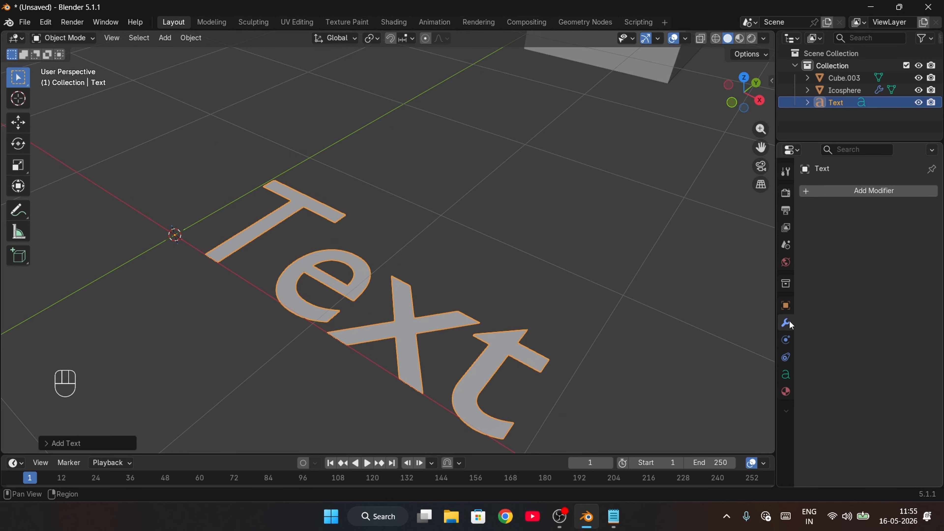
Add a Solidify modifier to the text object and set its thickness to 0.13 m.
{"action": "left_click", "coordinate": [843, 192]}
{"action": "left_click", "coordinate": [842, 192]}
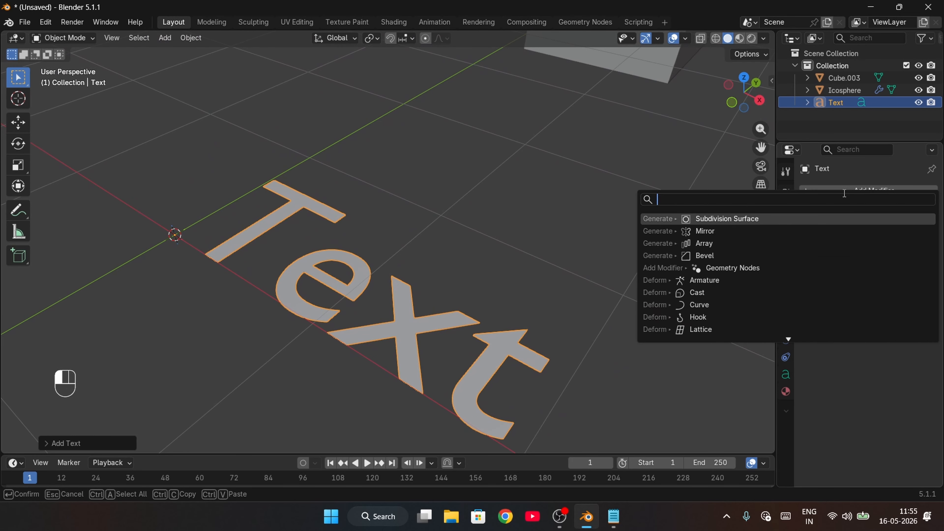
{"action": "type", "text": "soil"}
{"action": "left_click", "coordinate": [807, 219]}
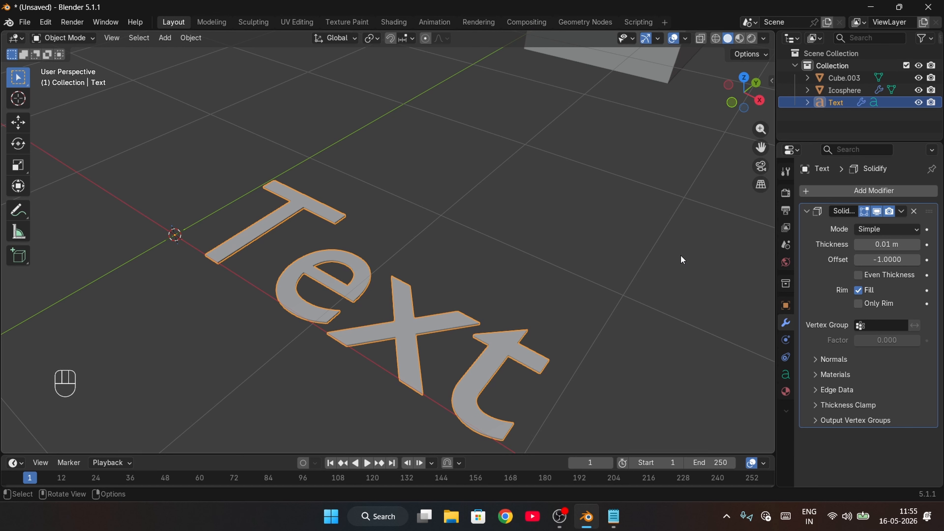
{"action": "middle_click_drag", "start_coordinate": [634, 307], "coordinate": [610, 286]}
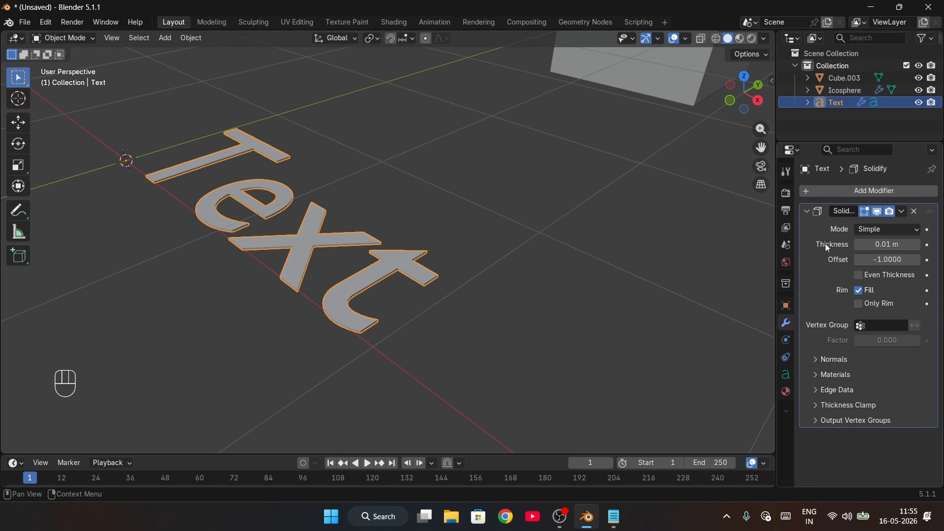
{"action": "mouse_move", "coordinate": [866, 244]}
{"action": "left_mouse_down"}
{"action": "mouse_move", "coordinate": [907, 244]}
{"action": "mouse_move", "coordinate": [874, 244]}
{"action": "left_mouse_up"}
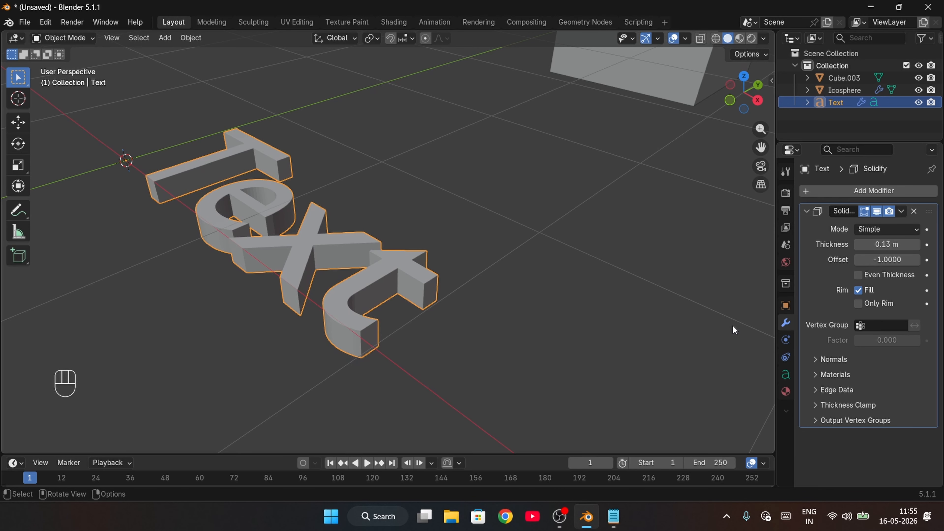
Move the solidified text along the positive X axis to clear the world origin.
{"action": "middle_click_drag", "start_coordinate": [514, 327], "coordinate": [413, 311]}
{"action": "key", "text": "g"}
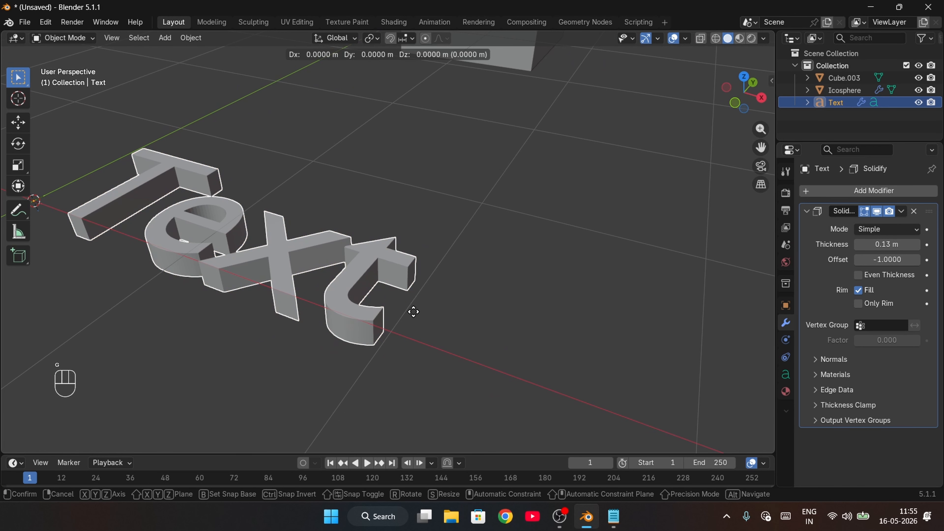
{"action": "key", "text": "x"}
{"action": "left_click", "coordinate": [28, 373]}
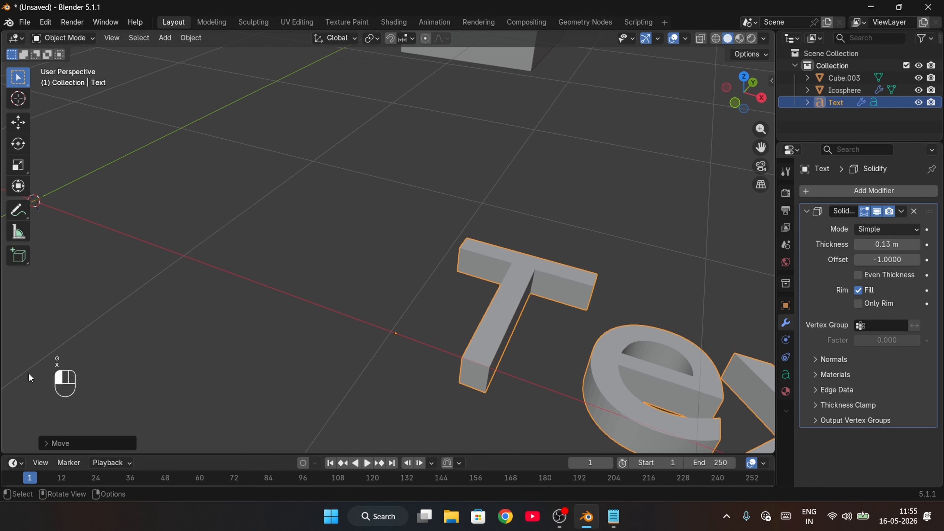
Add a plane mesh at the world origin.
{"action": "middle_click_drag", "start_coordinate": [151, 261], "coordinate": [291, 257], "text": "shift"}
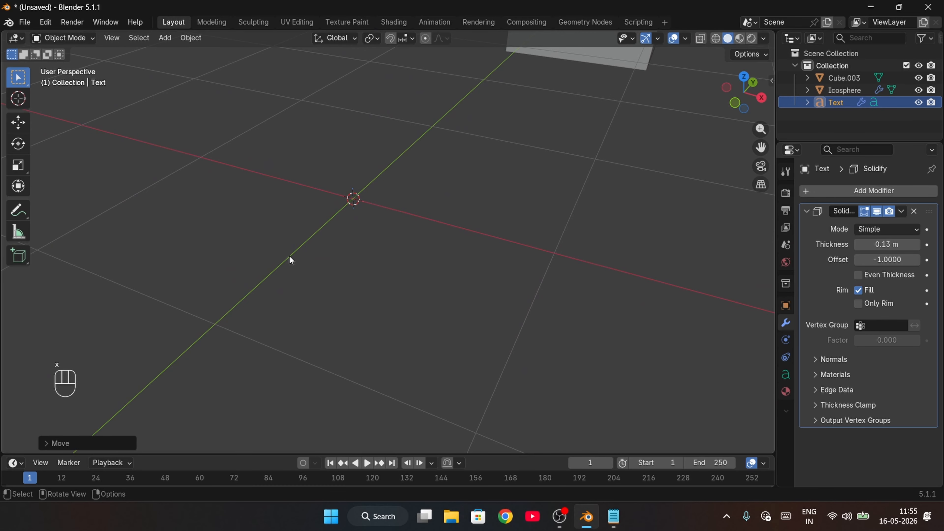
{"action": "key", "text": "shift+a"}
{"action": "mouse_move", "coordinate": [231, 204]}
{"action": "left_click", "coordinate": [345, 206]}
{"action": "middle_click_drag", "start_coordinate": [446, 276], "coordinate": [548, 243]}
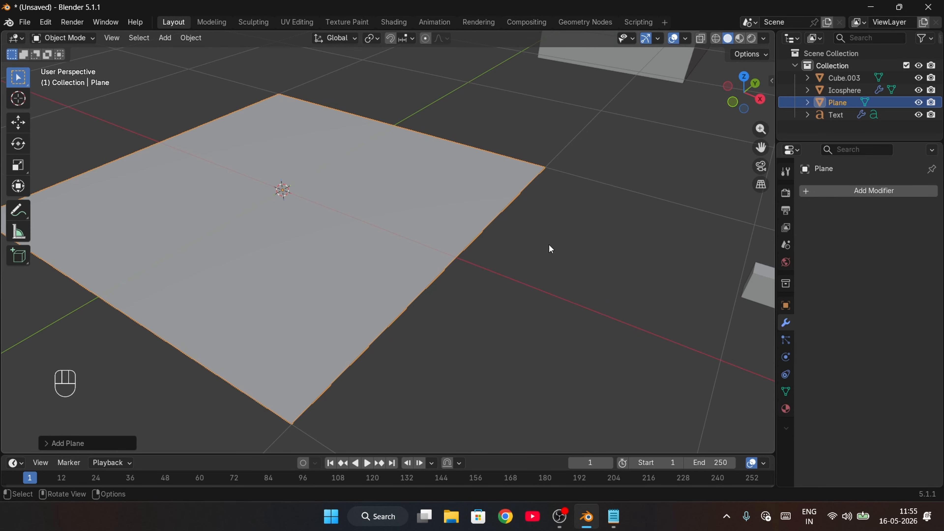
Try a Solidify modifier with adjusted thickness on the plane and delete the plane.
{"action": "left_click", "coordinate": [821, 190]}
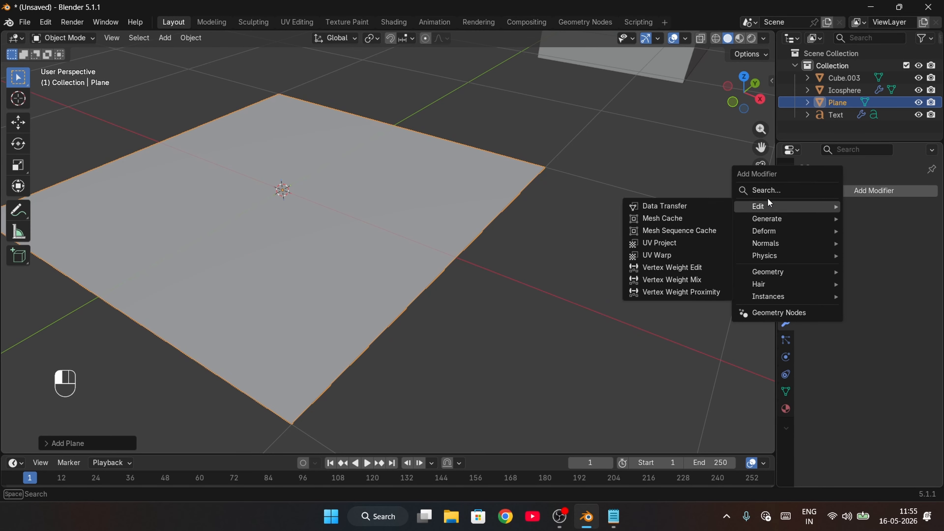
{"action": "left_click", "coordinate": [768, 191]}
{"action": "left_click", "coordinate": [737, 215]}
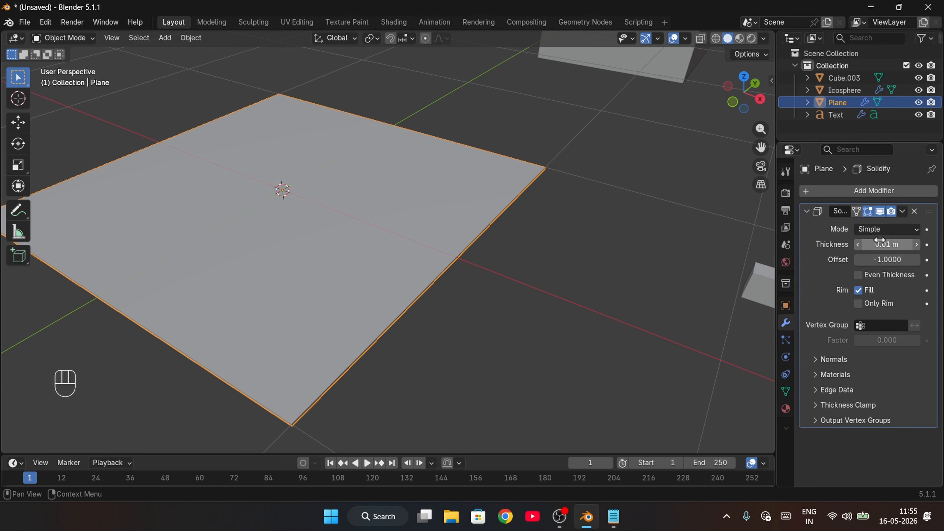
{"action": "mouse_move", "coordinate": [887, 243]}
{"action": "left_mouse_down"}
{"action": "mouse_move", "coordinate": [914, 244]}
{"action": "mouse_move", "coordinate": [886, 244]}
{"action": "left_mouse_up"}
{"action": "key", "text": "Delete"}
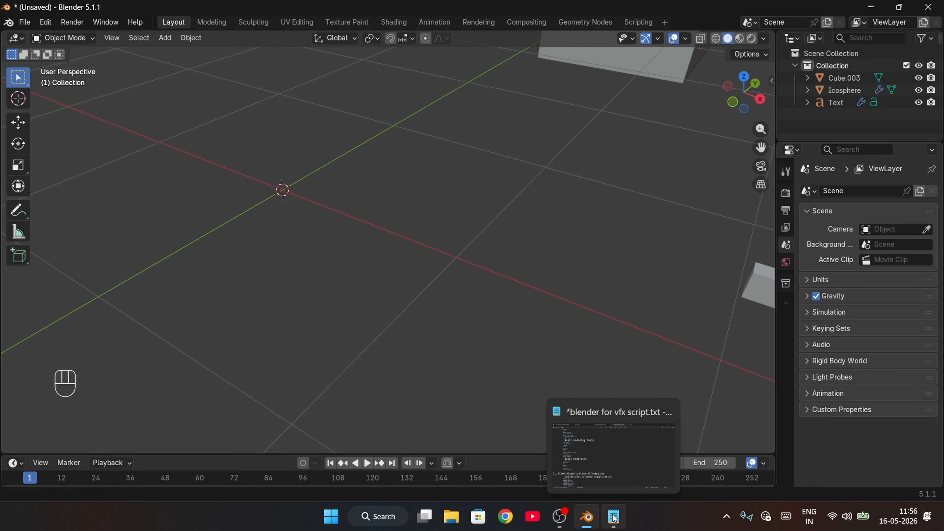
Select the block with the wavy stepped profile and enter Edit Mode on it.
{"action": "middle_click_drag", "start_coordinate": [370, 193], "coordinate": [389, 200]}
{"action": "left_click", "coordinate": [472, 219]}
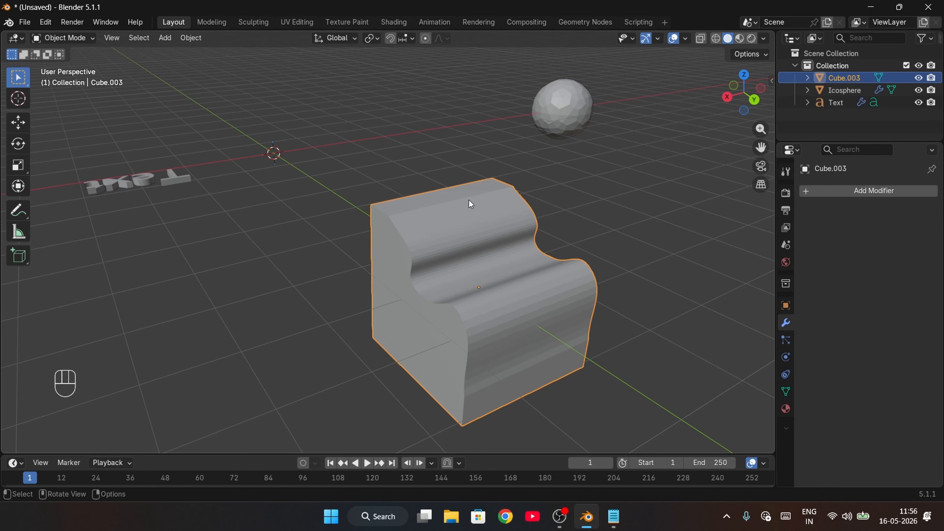
{"action": "scroll", "coordinate": [522, 301], "scroll_direction": "up", "scroll_amount": 5}
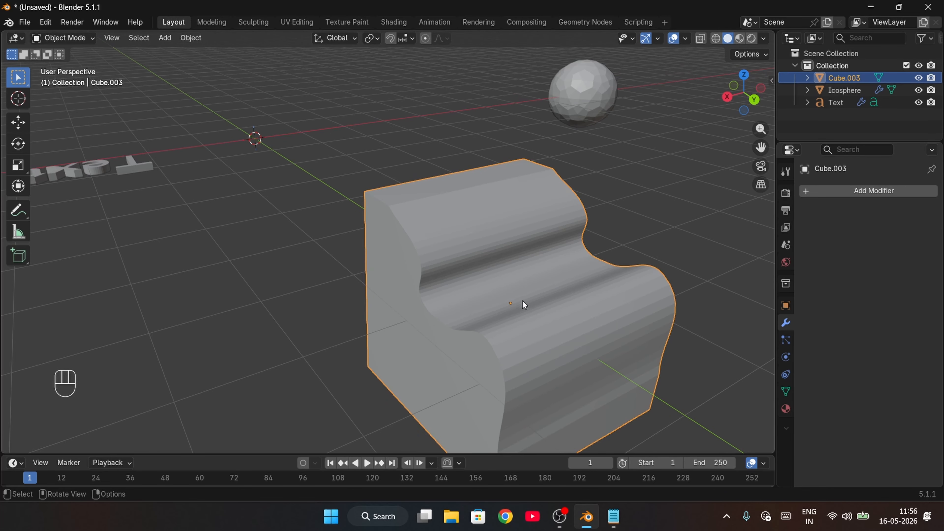
{"action": "scroll", "coordinate": [530, 291], "scroll_direction": "up", "scroll_amount": 2}
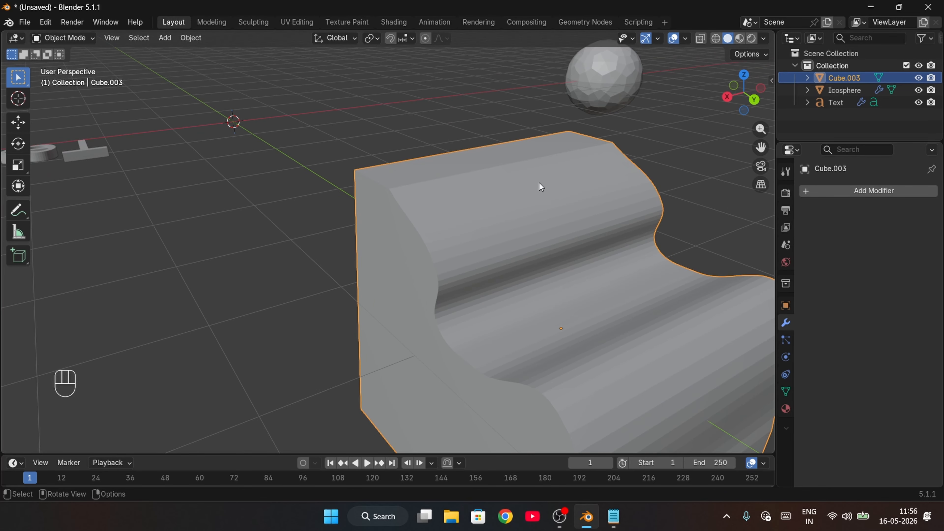
{"action": "scroll", "coordinate": [610, 355], "scroll_direction": "down", "scroll_amount": 3}
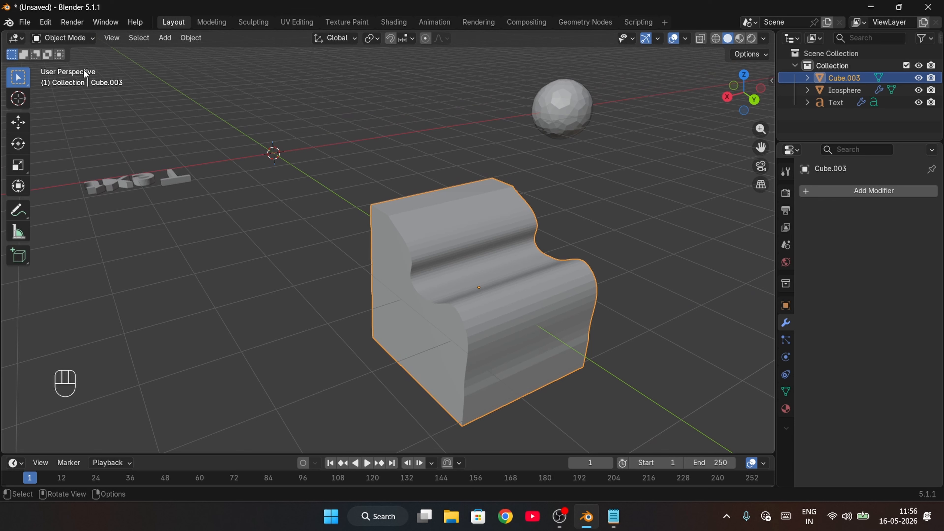
{"action": "left_click", "coordinate": [69, 38]}
{"action": "left_click", "coordinate": [62, 66]}
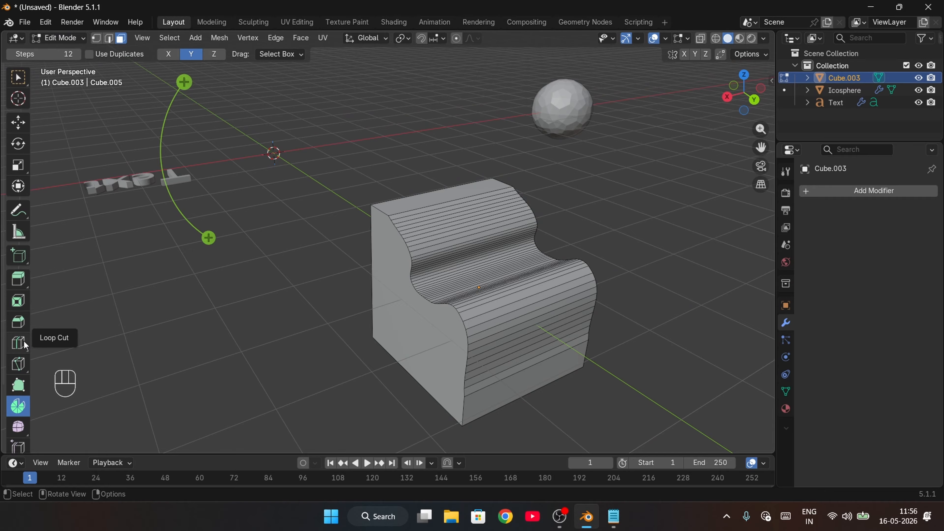
Bevel the selected faces on the lower front of the wavy block and return to Object Mode.
{"action": "left_click", "coordinate": [18, 322]}
{"action": "left_click", "coordinate": [519, 288]}
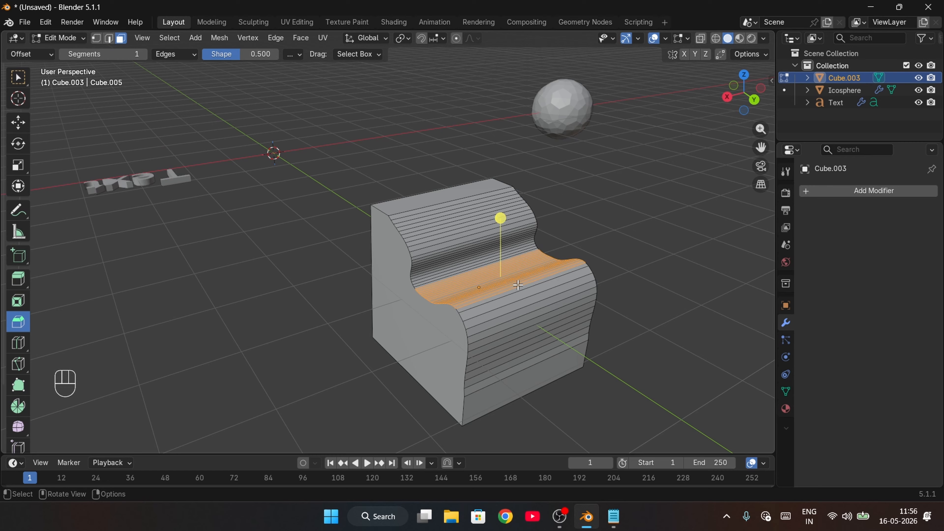
{"action": "left_click", "coordinate": [511, 303], "text": "alt"}
{"action": "left_click_drag", "start_coordinate": [583, 334], "coordinate": [594, 269]}
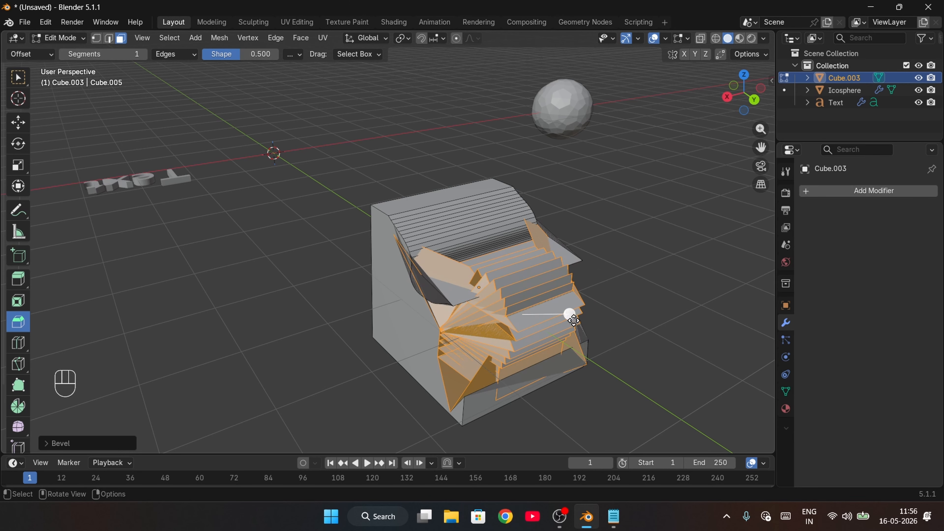
{"action": "left_click_drag", "start_coordinate": [570, 316], "coordinate": [509, 261]}
{"action": "middle_click_drag", "start_coordinate": [564, 210], "coordinate": [494, 290]}
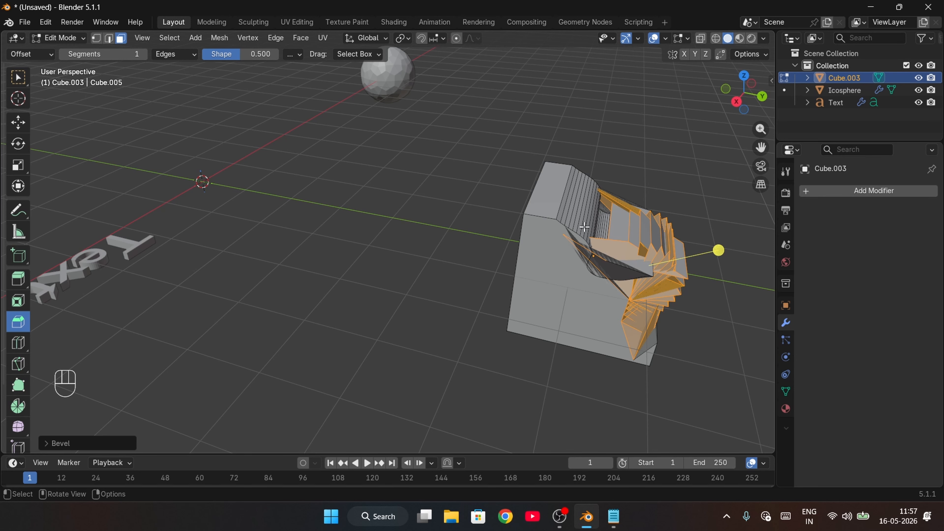
{"action": "middle_click_drag", "start_coordinate": [632, 238], "coordinate": [518, 322]}
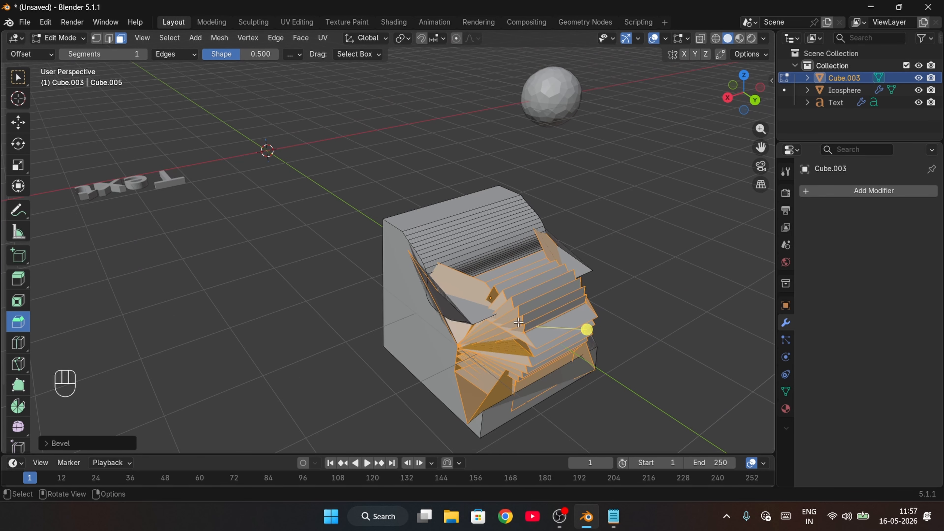
{"action": "left_click", "coordinate": [56, 39]}
{"action": "left_click", "coordinate": [63, 52]}
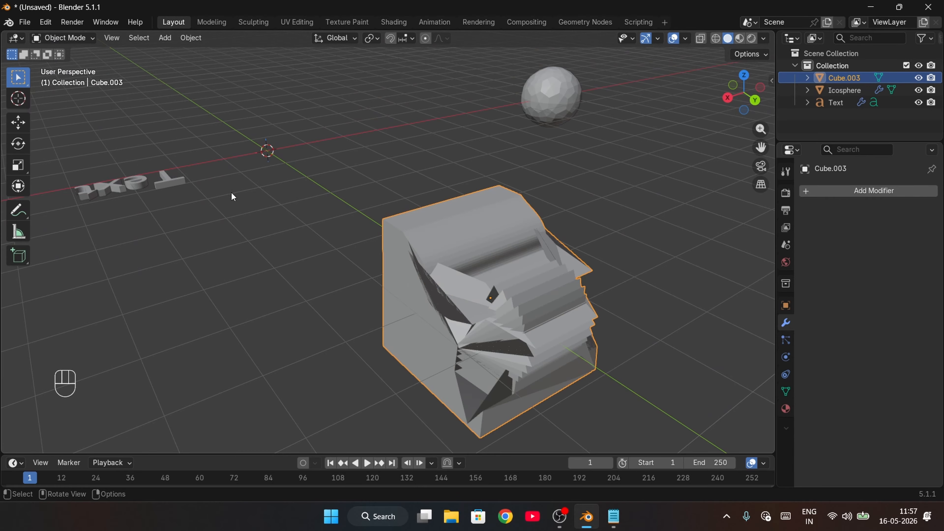
Add a cube mesh at the world origin.
{"action": "middle_click_drag", "start_coordinate": [233, 198], "coordinate": [258, 224]}
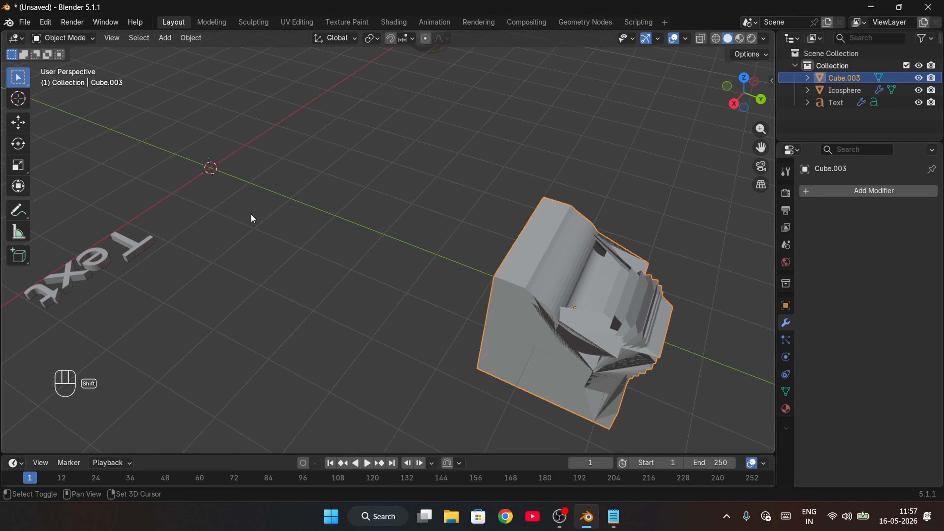
{"action": "key", "text": "shift+a"}
{"action": "mouse_move", "coordinate": [239, 210]}
{"action": "left_click", "coordinate": [316, 226]}
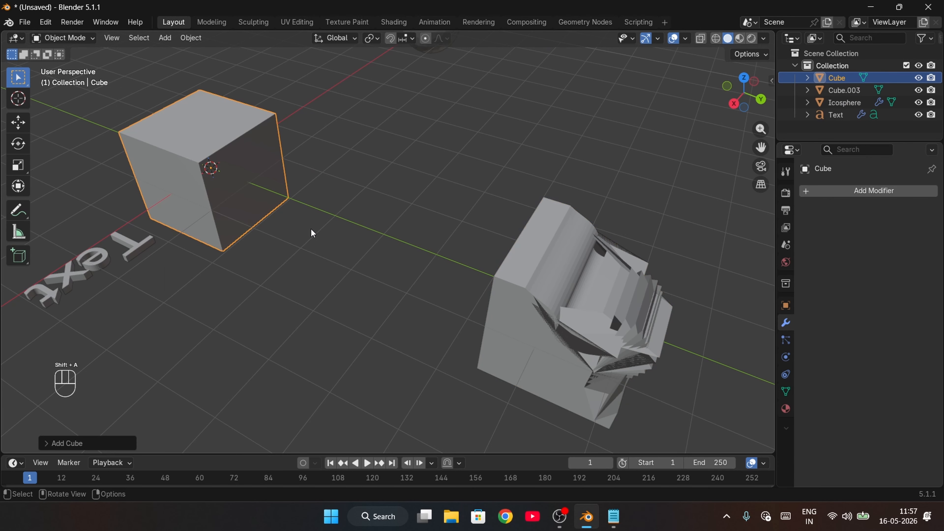
Add a Bevel modifier to the new cube and examine its bevelled edges from several sides.
{"action": "left_click", "coordinate": [820, 191]}
{"action": "left_click", "coordinate": [774, 195]}
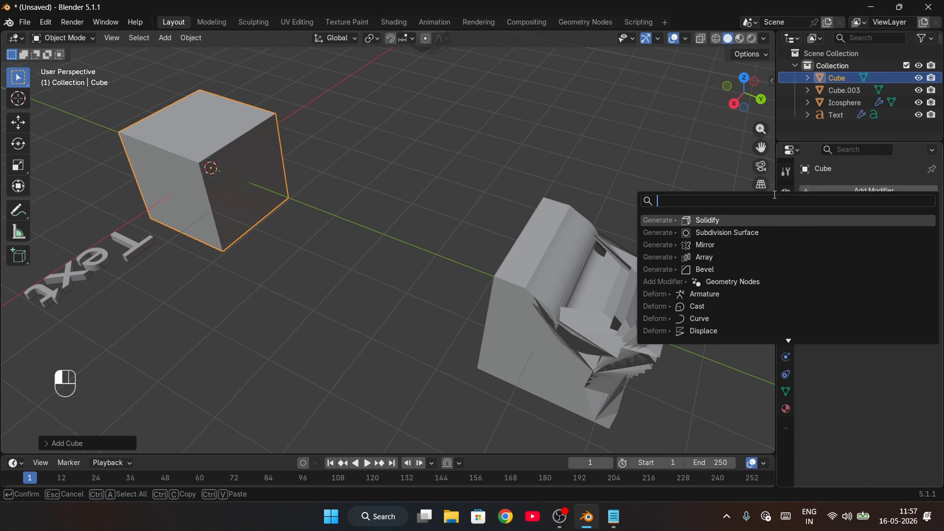
{"action": "type", "text": "bevel"}
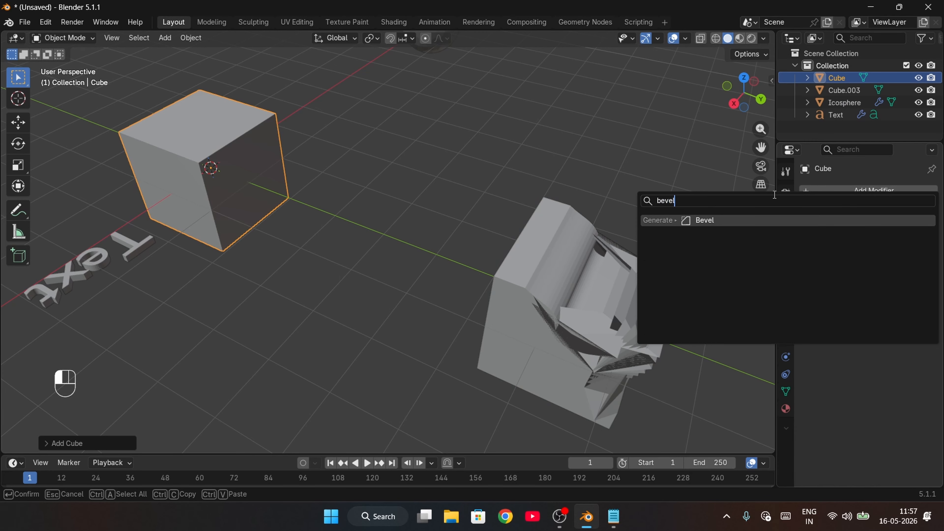
{"action": "key", "text": "Return"}
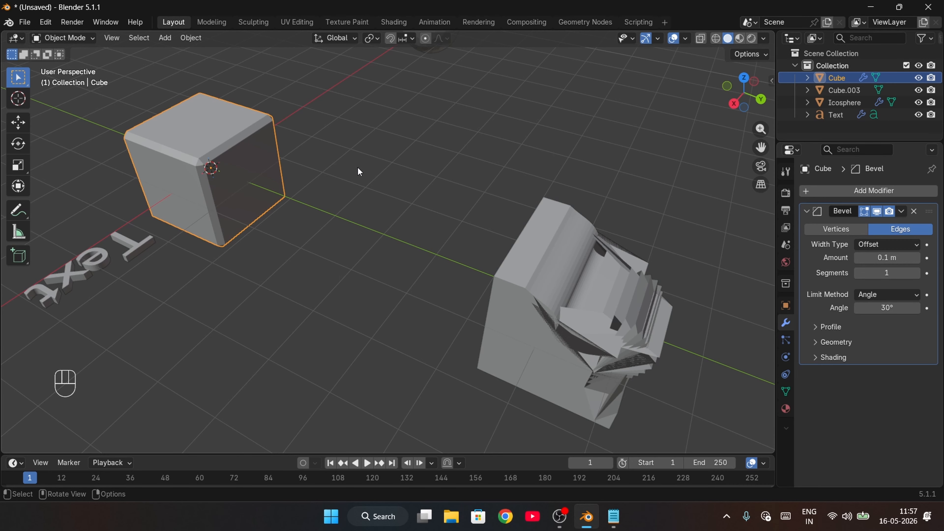
{"action": "middle_click_drag", "start_coordinate": [356, 167], "coordinate": [447, 140]}
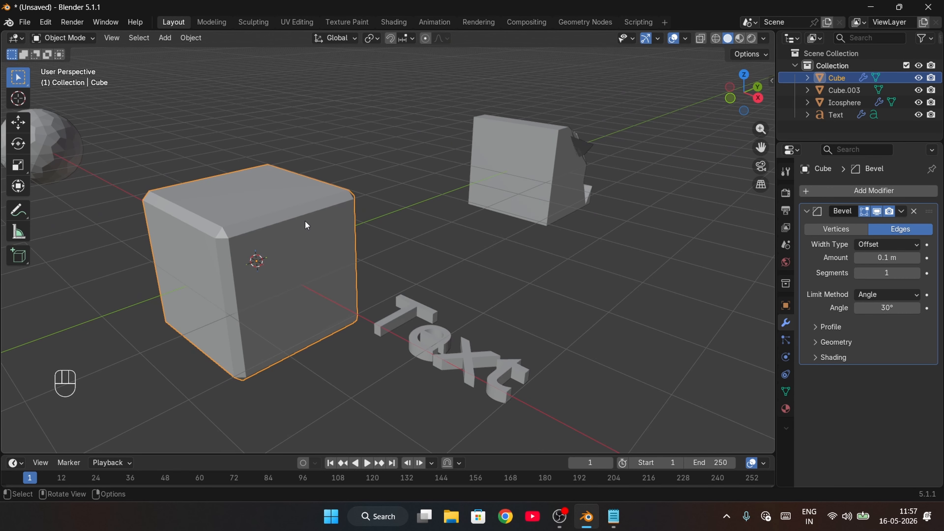
{"action": "middle_click_drag", "start_coordinate": [305, 219], "coordinate": [456, 168]}
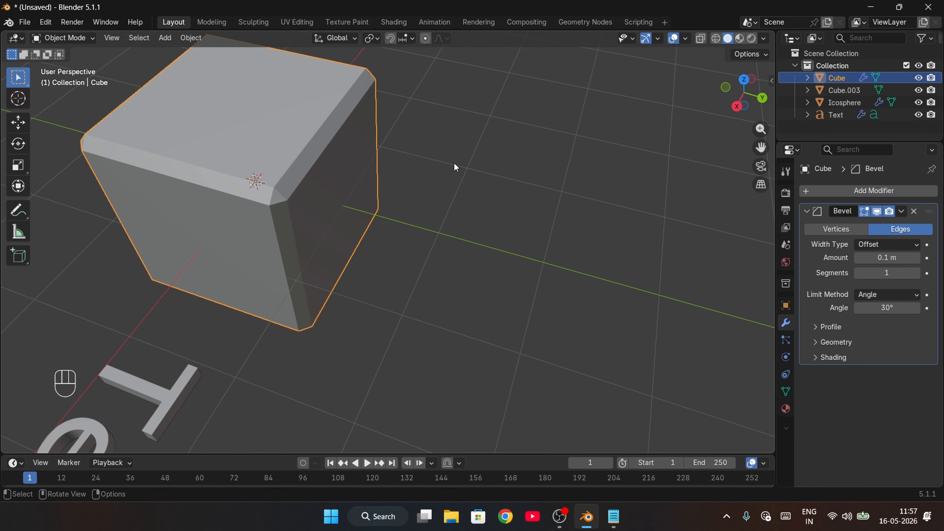
{"action": "scroll", "coordinate": [603, 264], "scroll_direction": "down", "scroll_amount": 5}
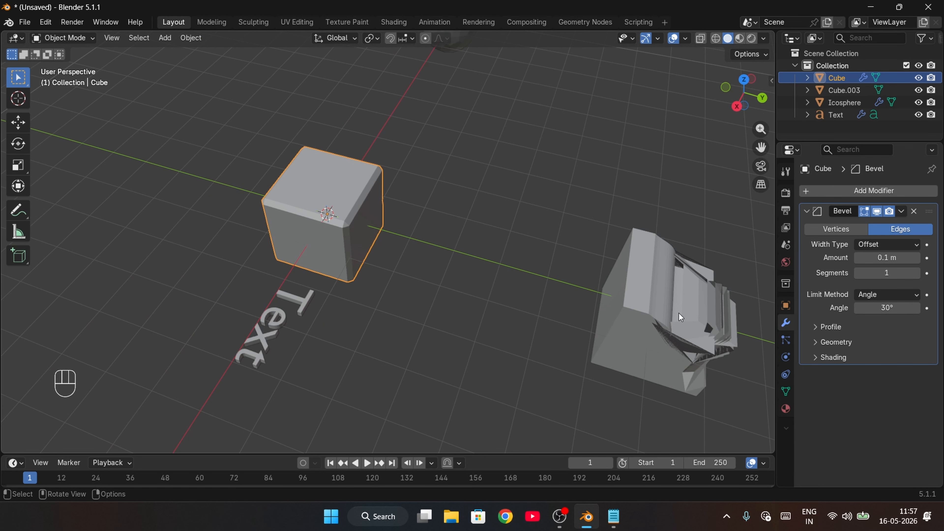
{"action": "scroll", "coordinate": [681, 317], "scroll_direction": "up", "scroll_amount": 5}
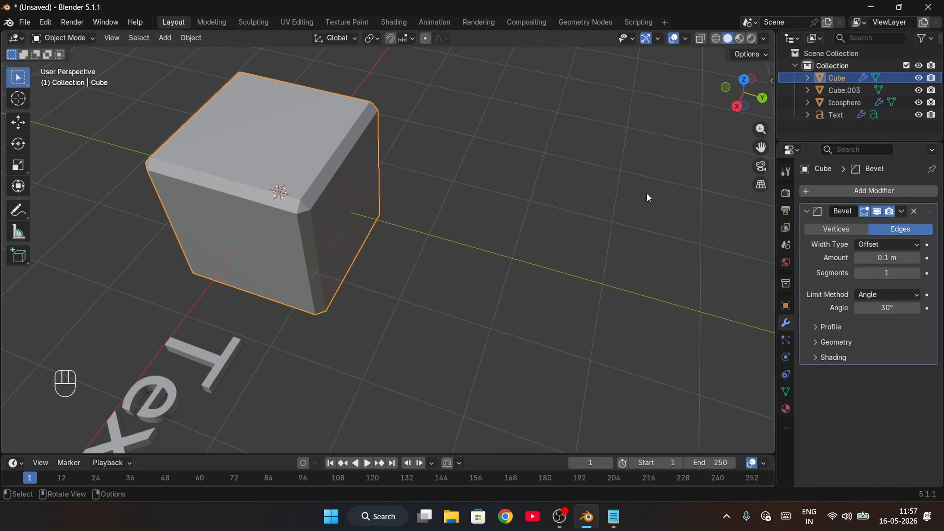
Try a bevel amount of 1.02 m on the cube, settling on 0.25 m with 15 segments.
{"action": "left_click_drag", "start_coordinate": [887, 258], "coordinate": [941, 257]}
{"action": "middle_click_drag", "start_coordinate": [403, 341], "coordinate": [759, 252]}
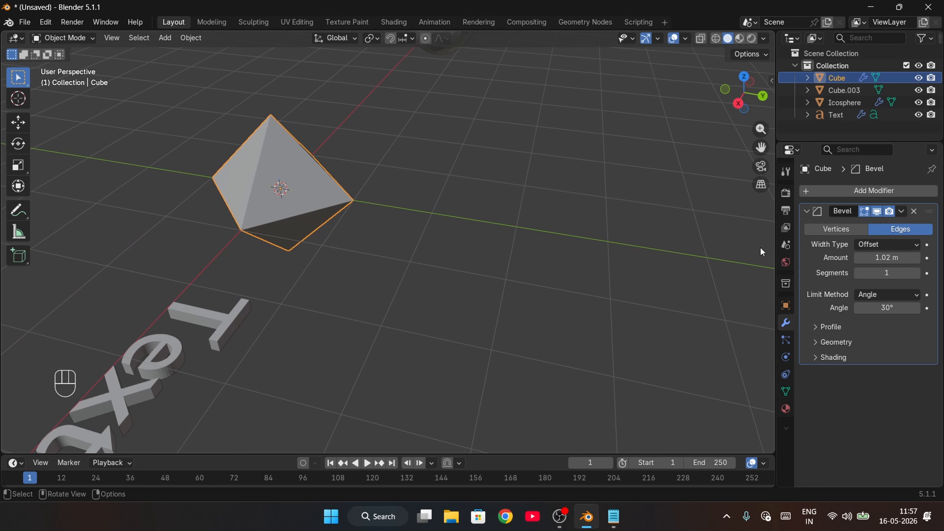
{"action": "left_click_drag", "start_coordinate": [887, 257], "coordinate": [836, 258]}
{"action": "left_click_drag", "start_coordinate": [887, 272], "coordinate": [916, 273]}
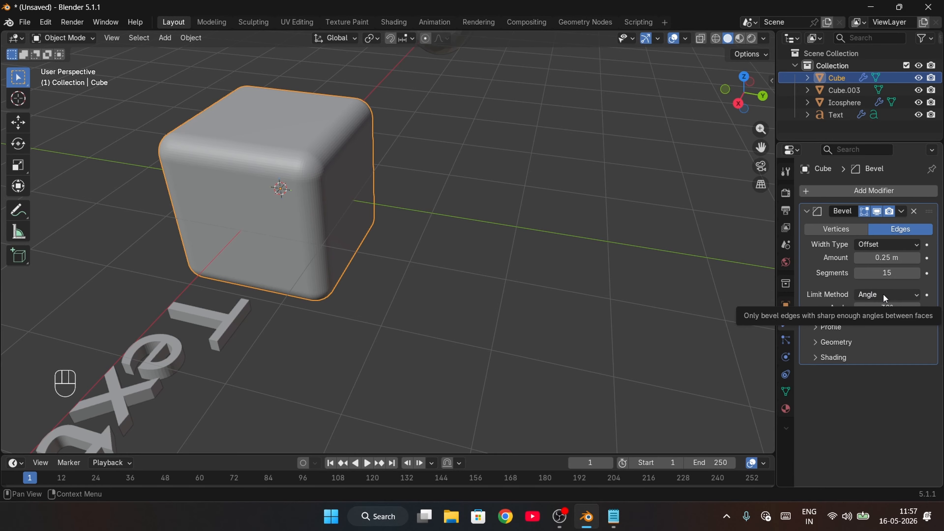
Switch the cube's bevel profile to Custom and apply the Steps preset.
{"action": "left_click", "coordinate": [815, 327]}
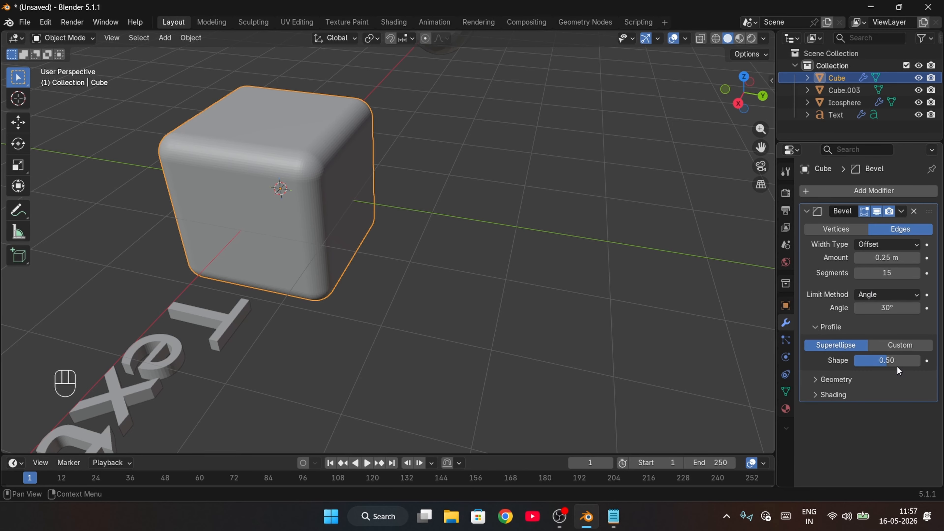
{"action": "left_click", "coordinate": [898, 346]}
{"action": "left_click", "coordinate": [898, 379]}
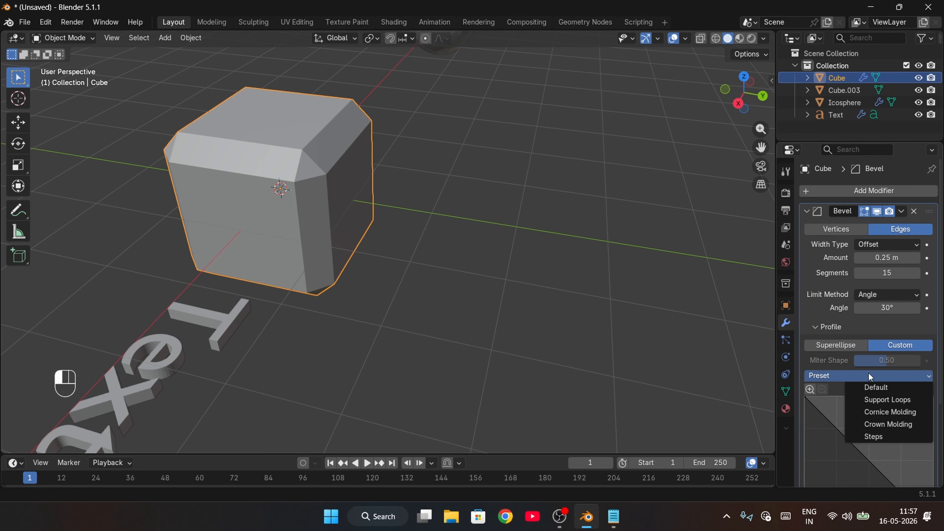
{"action": "left_click", "coordinate": [878, 436]}
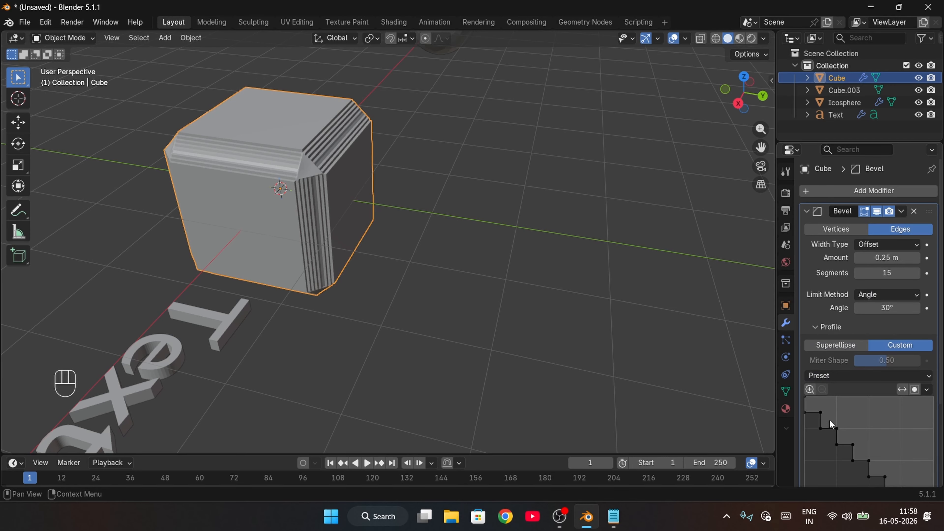
Select the icosphere and scale it up uniformly.
{"action": "middle_click_drag", "start_coordinate": [527, 290], "coordinate": [467, 292]}
{"action": "left_click", "coordinate": [492, 288]}
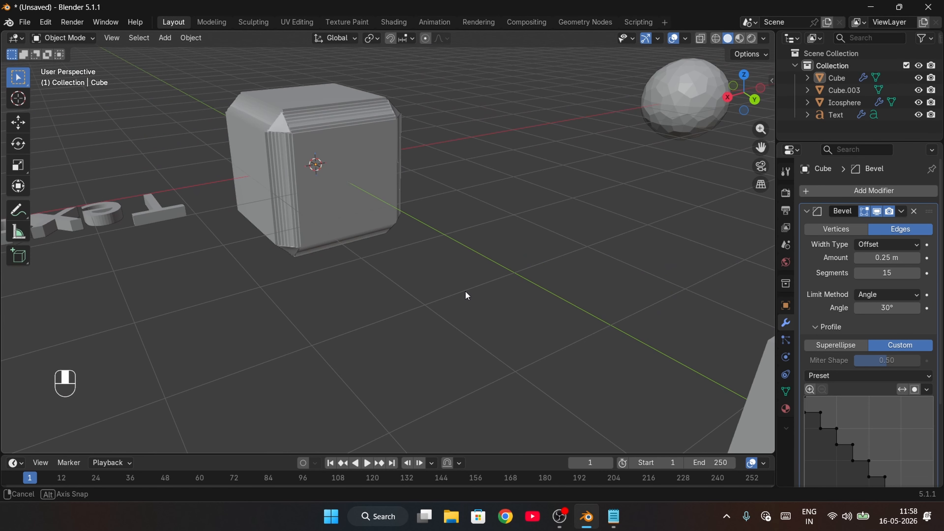
{"action": "left_click_drag", "start_coordinate": [727, 189], "coordinate": [680, 118]}
{"action": "middle_click_drag", "start_coordinate": [684, 174], "coordinate": [515, 334]}
{"action": "key", "text": "s"}
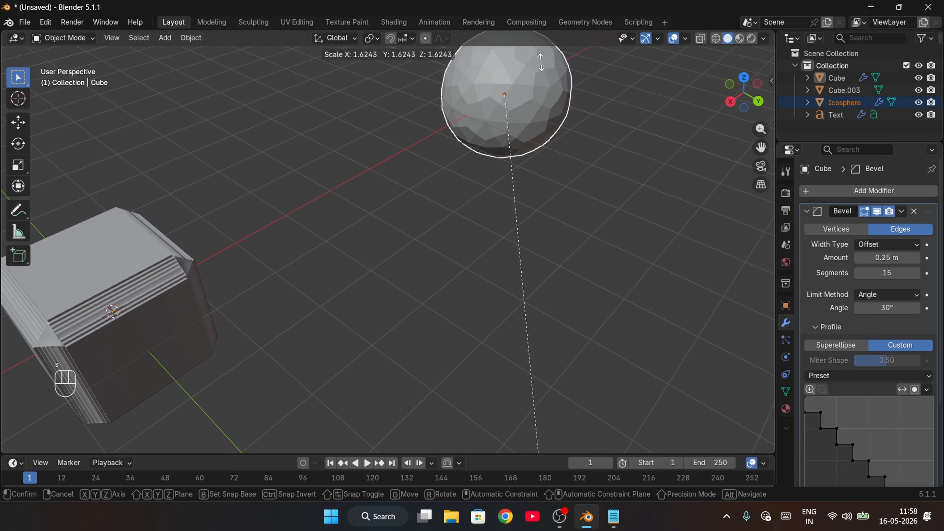
{"action": "left_click", "coordinate": [559, 210]}
{"action": "middle_click_drag", "start_coordinate": [444, 282], "coordinate": [589, 209], "text": "shift"}
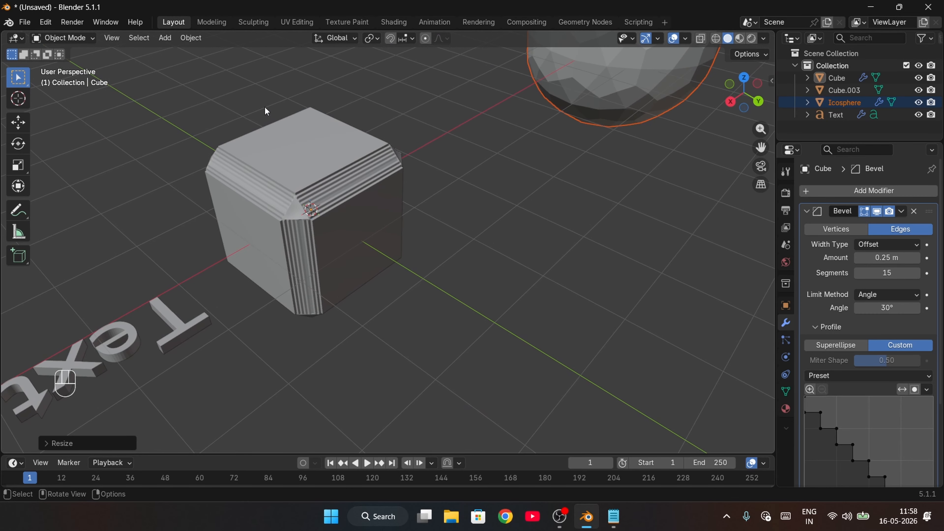
Reselect the bevelled cube and move an upper point of its stepped profile curve to 0.46, 0.78.
{"action": "left_click_drag", "start_coordinate": [261, 108], "coordinate": [368, 233]}
{"action": "scroll", "coordinate": [368, 215], "scroll_direction": "up", "scroll_amount": 1}
{"action": "scroll", "coordinate": [368, 215], "scroll_direction": "up", "scroll_amount": 2}
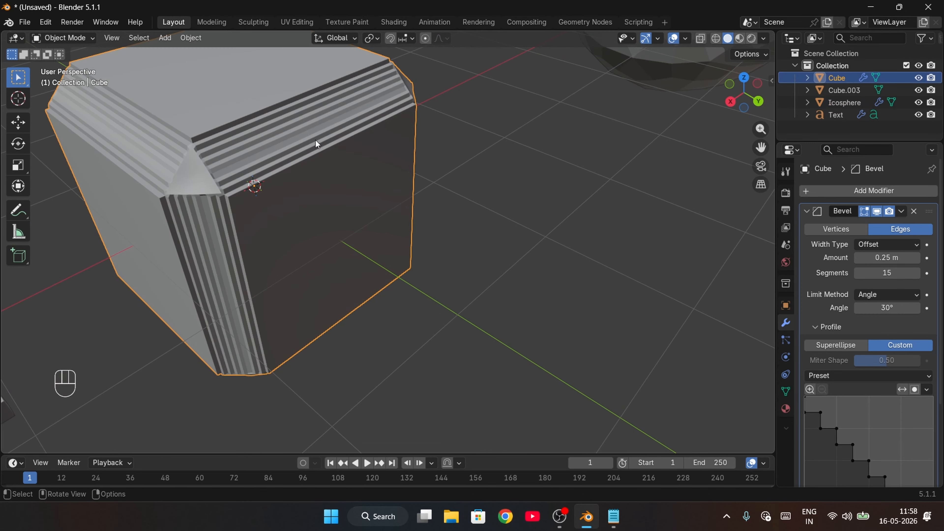
{"action": "left_click", "coordinate": [805, 211]}
{"action": "left_click", "coordinate": [804, 211]}
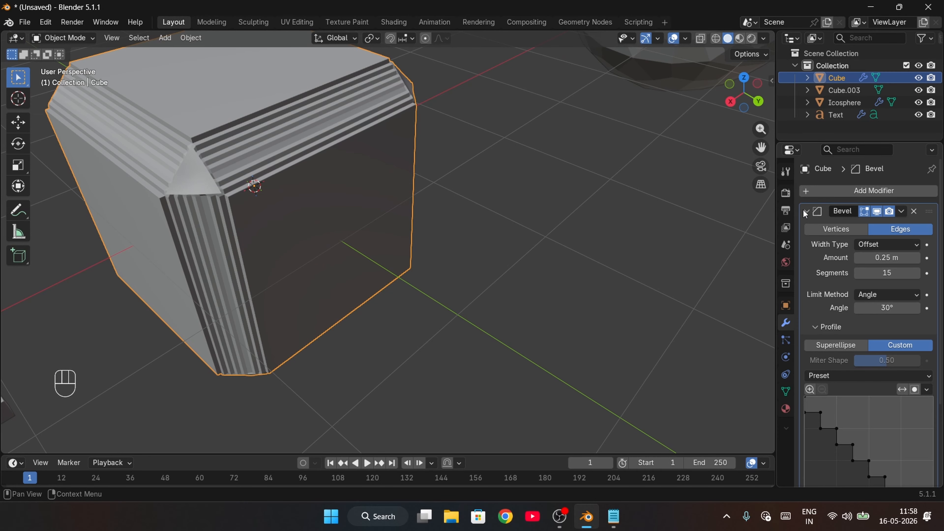
{"action": "scroll", "coordinate": [891, 301], "scroll_direction": "down", "scroll_amount": 5}
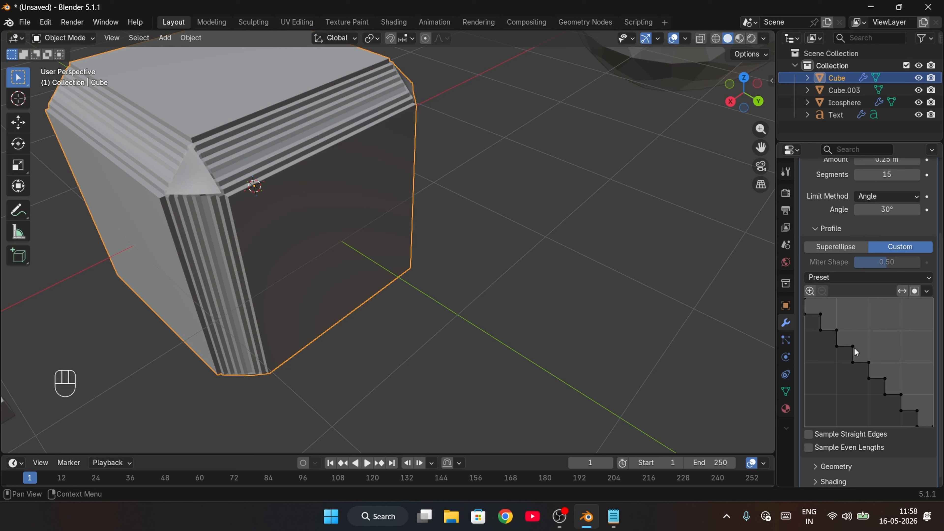
{"action": "left_click_drag", "start_coordinate": [853, 347], "coordinate": [863, 326]}
Try the Default preset on the cube's custom bevel profile and replace it with Support Loops.
{"action": "left_click", "coordinate": [851, 277]}
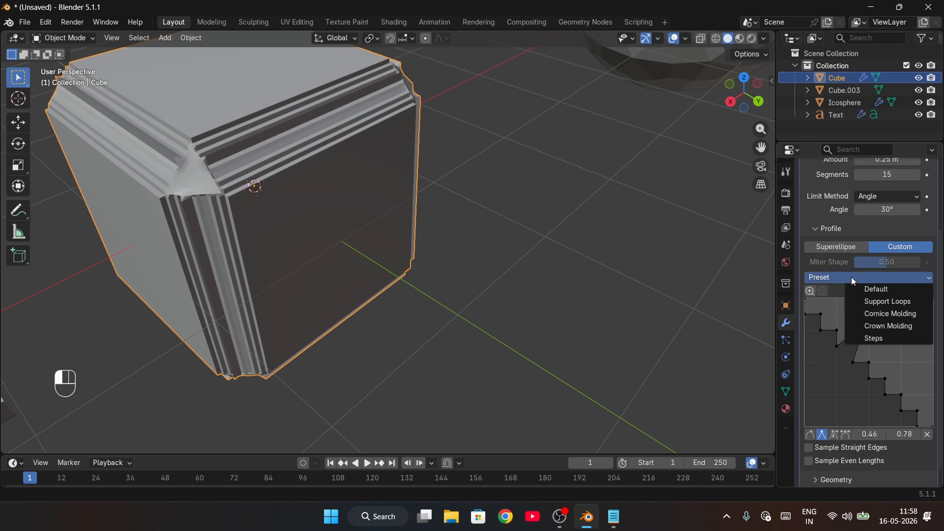
{"action": "left_click", "coordinate": [877, 290]}
{"action": "left_click", "coordinate": [871, 278]}
{"action": "left_click", "coordinate": [878, 300]}
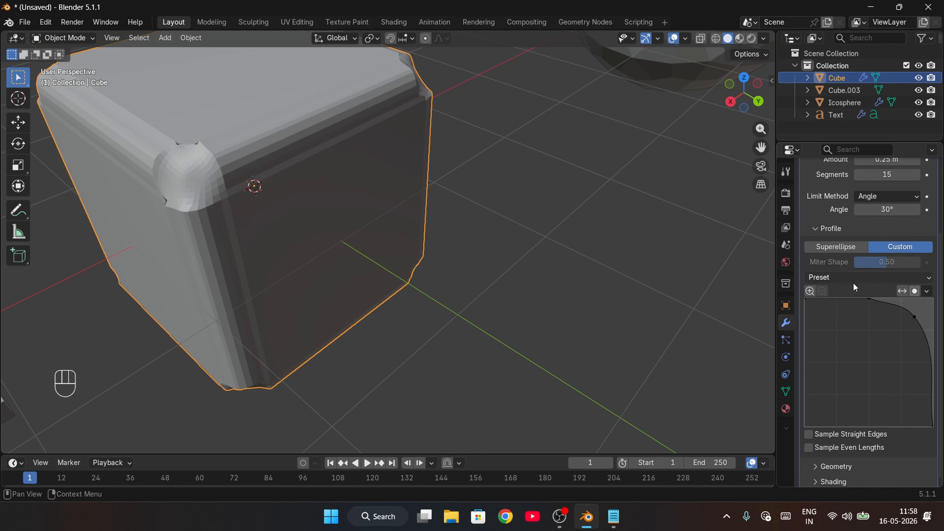
Apply the Steps preset to the cube's custom bevel profile and reduce the bevel to 1 segment with a 0.19 m amount.
{"action": "left_click", "coordinate": [851, 279]}
{"action": "left_click", "coordinate": [861, 336]}
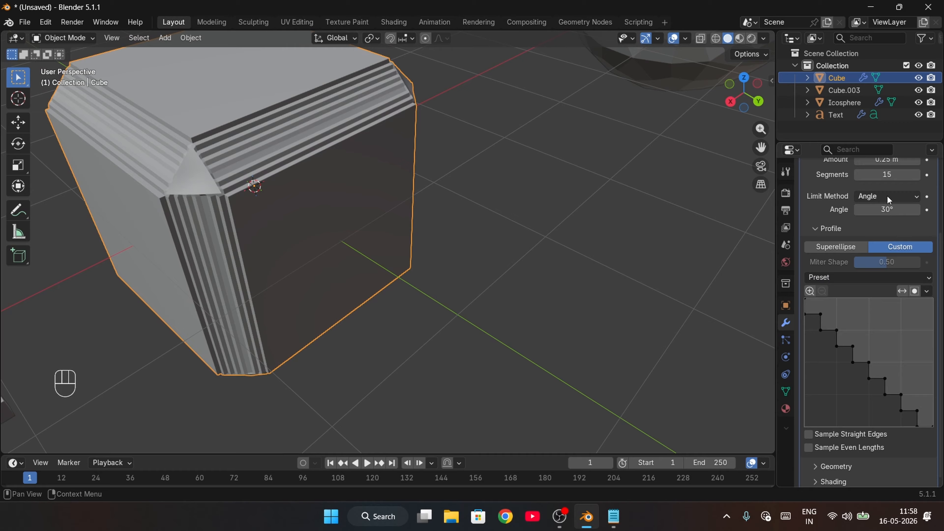
{"action": "scroll", "coordinate": [887, 200], "scroll_direction": "up", "scroll_amount": 2}
{"action": "left_click_drag", "start_coordinate": [886, 200], "coordinate": [918, 183]}
{"action": "middle_click_drag", "start_coordinate": [529, 280], "coordinate": [474, 268]}
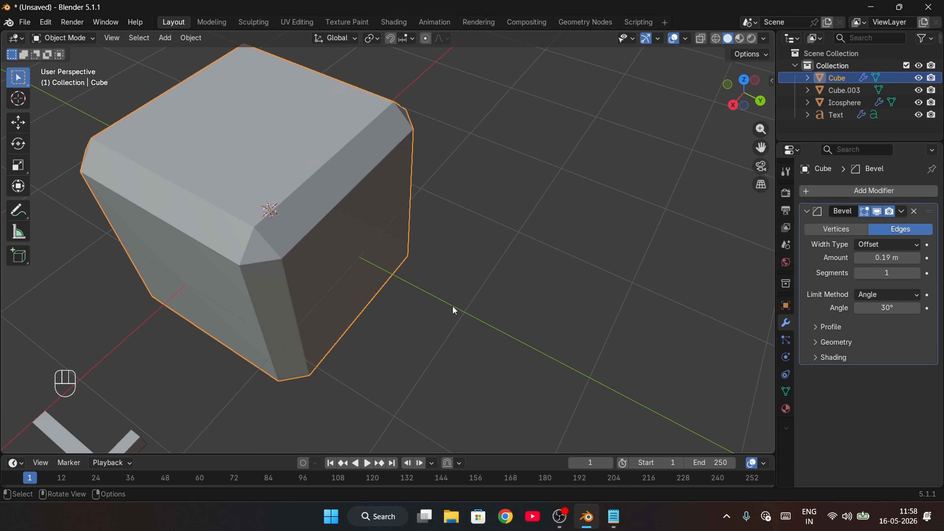
{"action": "middle_click_drag", "start_coordinate": [454, 309], "coordinate": [436, 240], "text": "shift"}
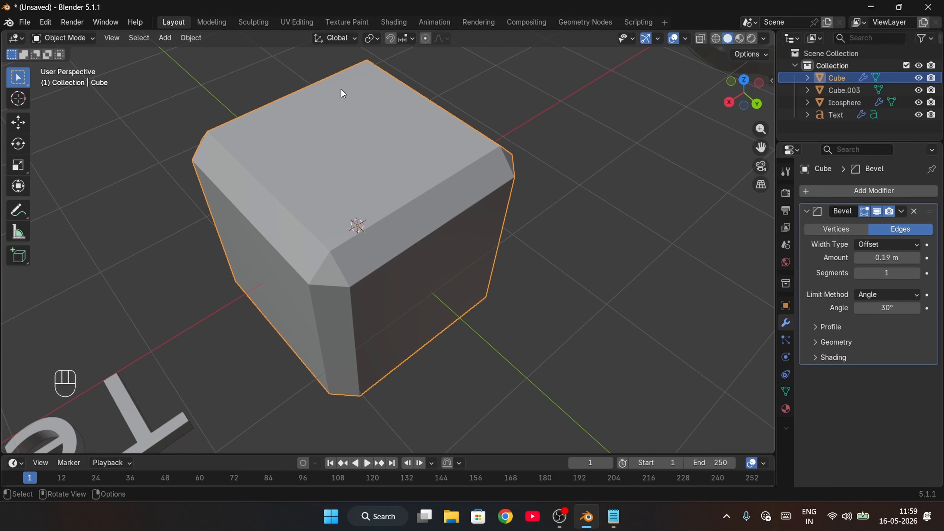
{"action": "middle_click_drag", "start_coordinate": [498, 358], "coordinate": [509, 339]}
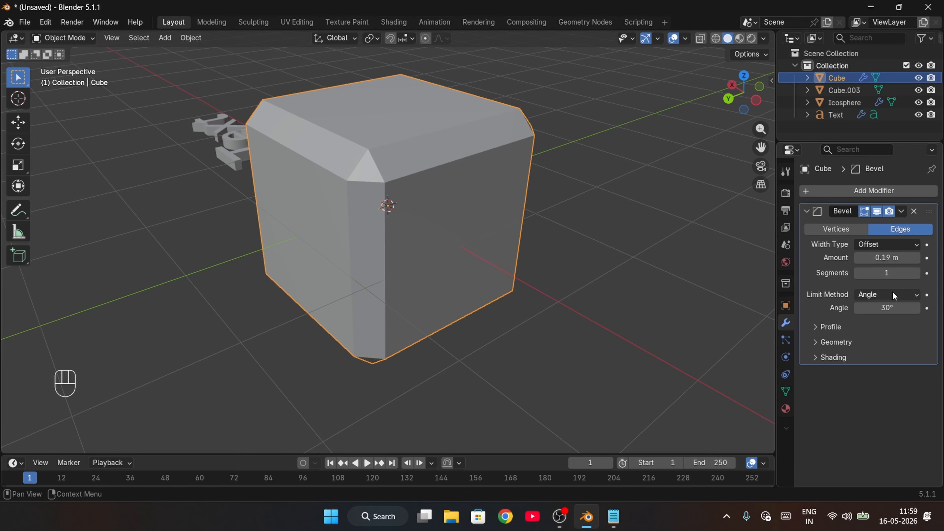
Keep the bevel's limit method on Angle, try limit angles of 92.6° and 89.9°, and set the angle to 57.6°.
{"action": "left_click", "coordinate": [870, 297]}
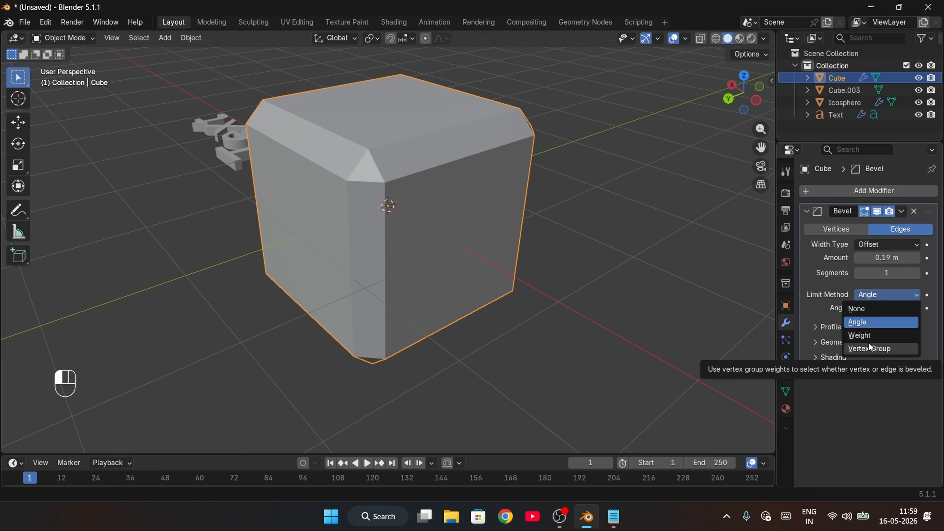
{"action": "left_click", "coordinate": [868, 322]}
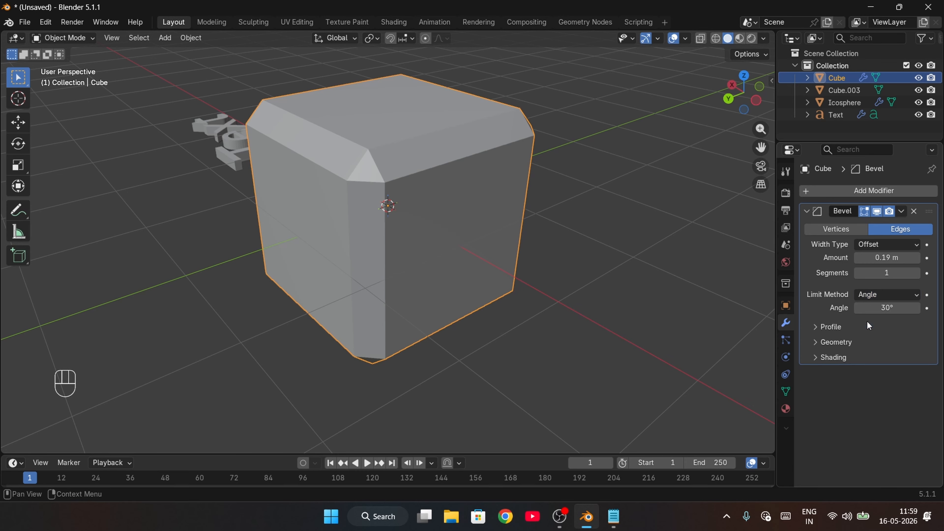
{"action": "left_click", "coordinate": [893, 311]}
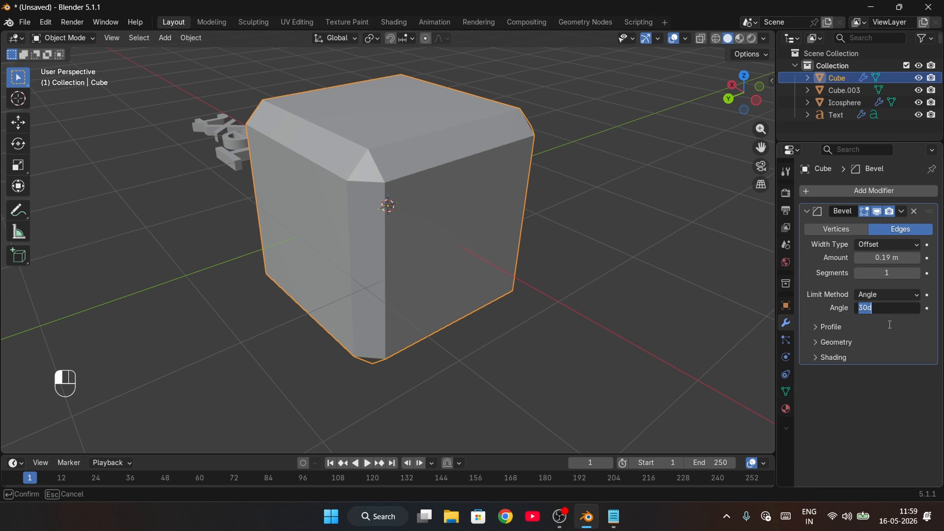
{"action": "key", "text": "Escape"}
{"action": "left_click_drag", "start_coordinate": [893, 311], "coordinate": [937, 311]}
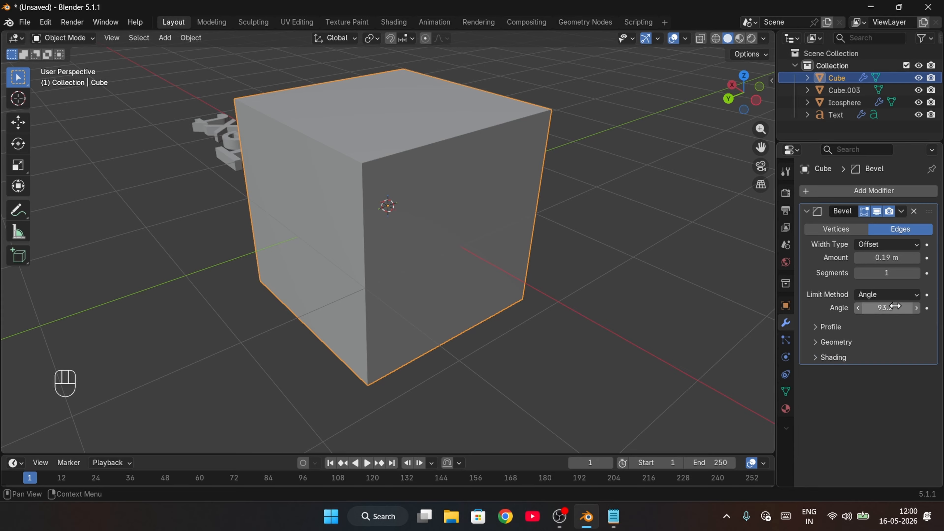
{"action": "left_click_drag", "start_coordinate": [895, 308], "coordinate": [889, 308]}
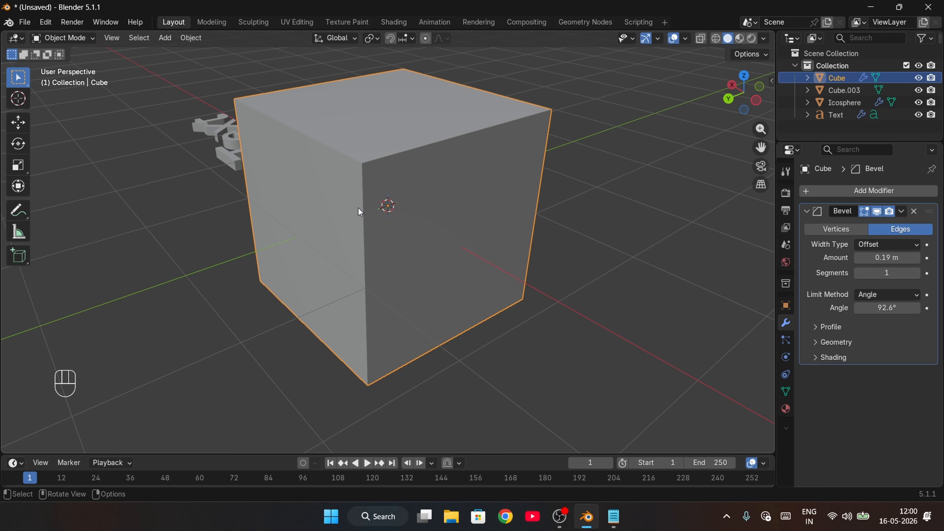
{"action": "left_click_drag", "start_coordinate": [894, 310], "coordinate": [887, 308]}
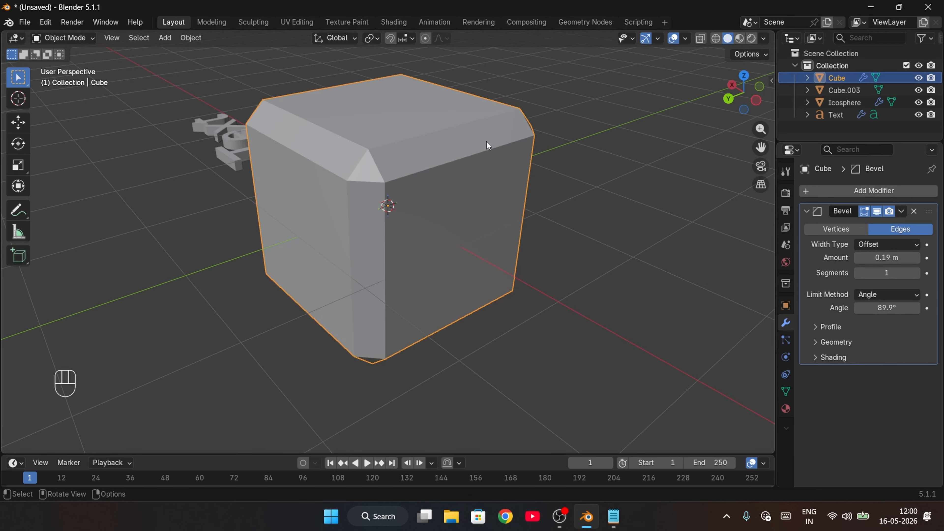
{"action": "mouse_move", "coordinate": [888, 308]}
{"action": "left_mouse_down"}
{"action": "mouse_move", "coordinate": [913, 308]}
{"action": "mouse_move", "coordinate": [857, 309]}
{"action": "mouse_move", "coordinate": [872, 308]}
{"action": "left_mouse_up"}
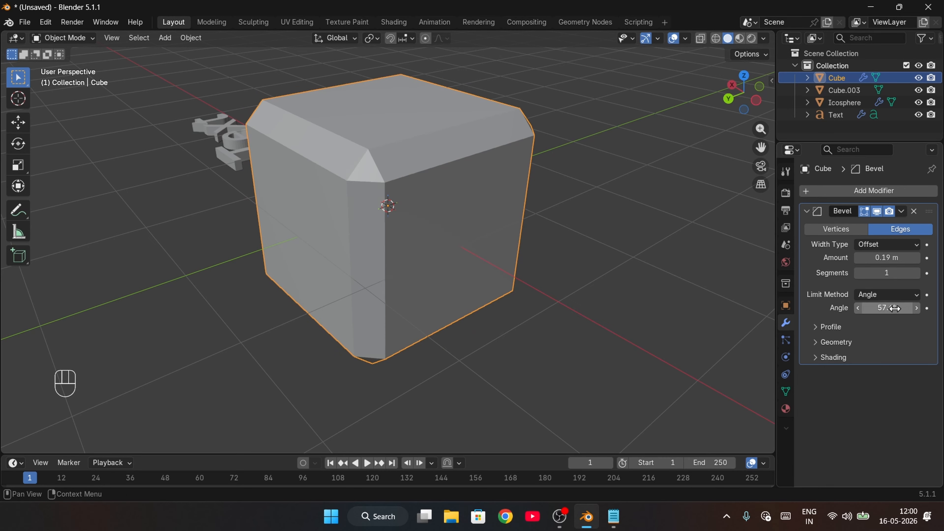
Add a Mirror modifier to the bevelled cube.
{"action": "middle_click_drag", "start_coordinate": [444, 240], "coordinate": [558, 242]}
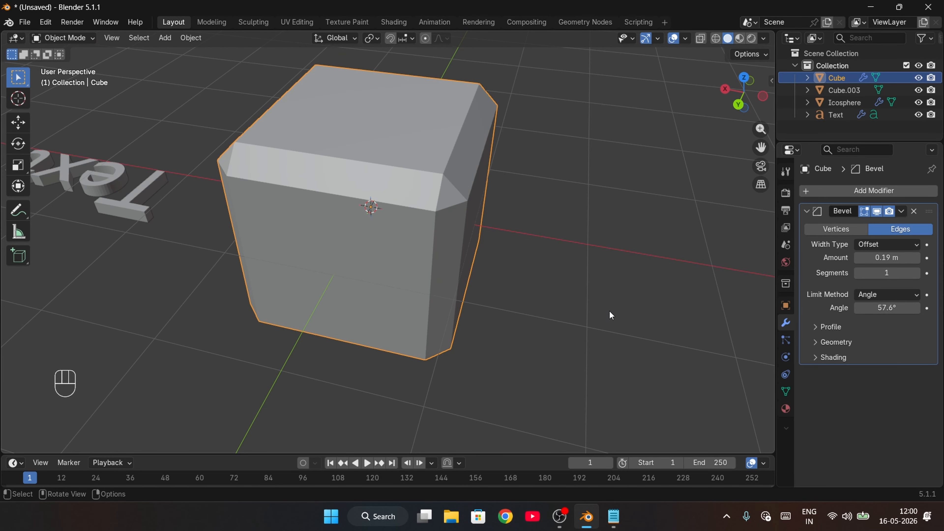
{"action": "middle_click_drag", "start_coordinate": [613, 314], "coordinate": [407, 292]}
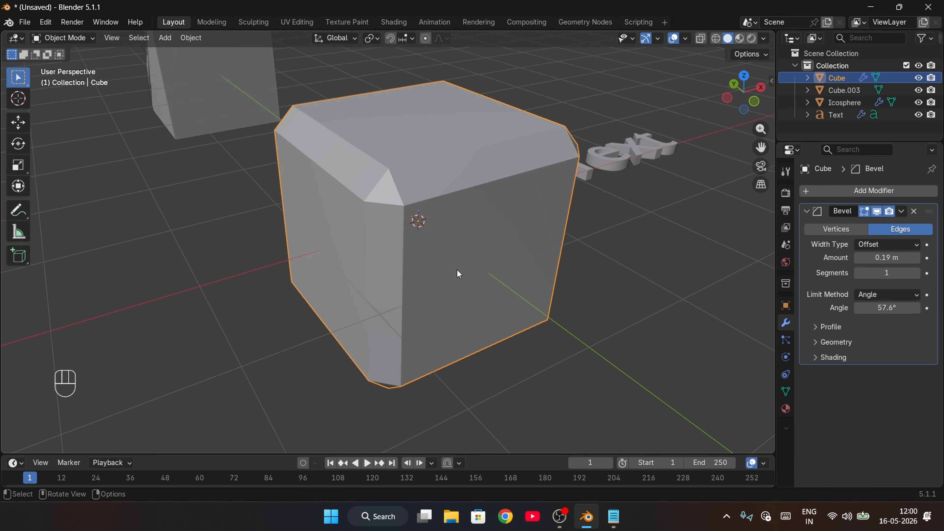
{"action": "middle_click_drag", "start_coordinate": [542, 301], "coordinate": [423, 316]}
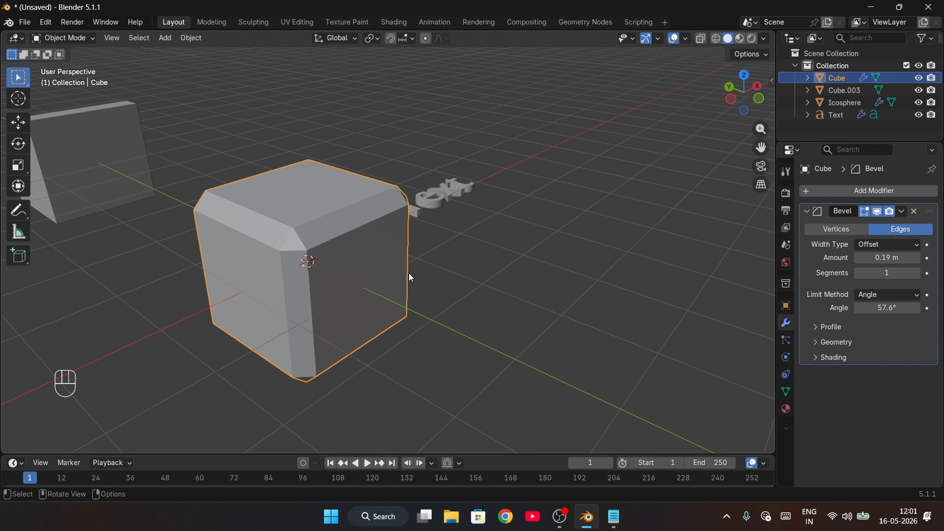
{"action": "middle_click_drag", "start_coordinate": [410, 277], "coordinate": [351, 237]}
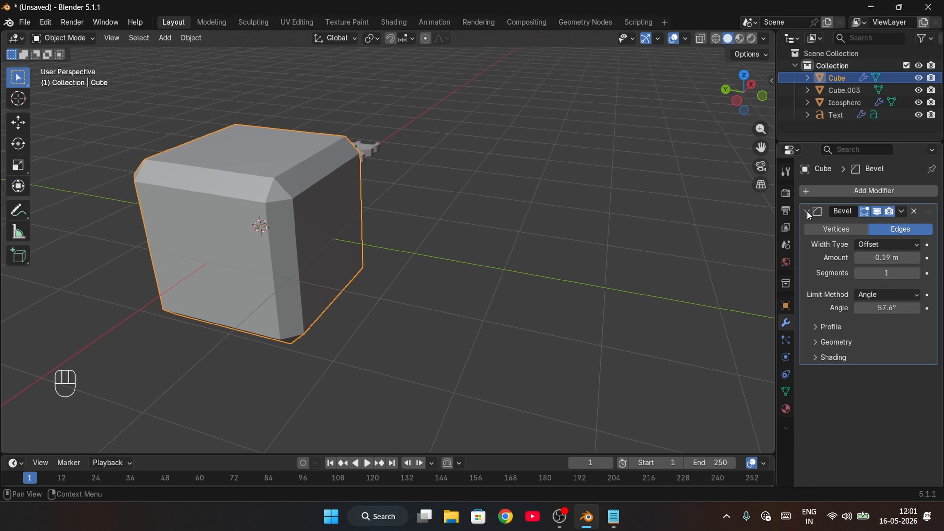
{"action": "left_click", "coordinate": [847, 191]}
{"action": "left_click", "coordinate": [838, 192]}
{"action": "type", "text": "mirror"}
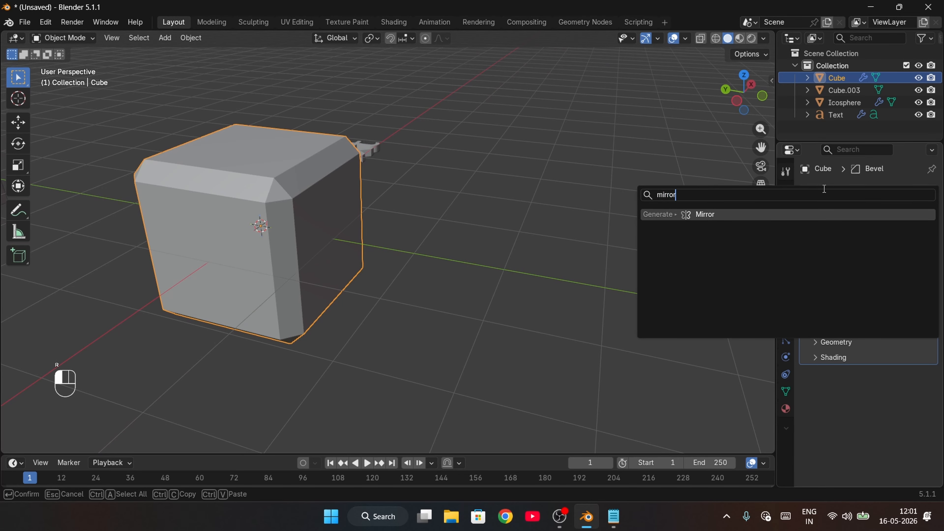
{"action": "key", "text": "Return"}
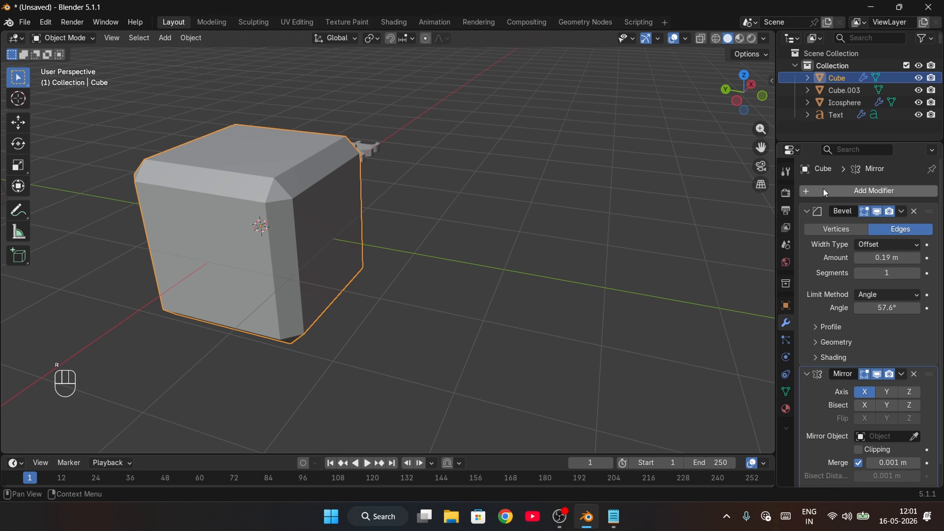
{"action": "scroll", "coordinate": [874, 404], "scroll_direction": "down", "scroll_amount": 1}
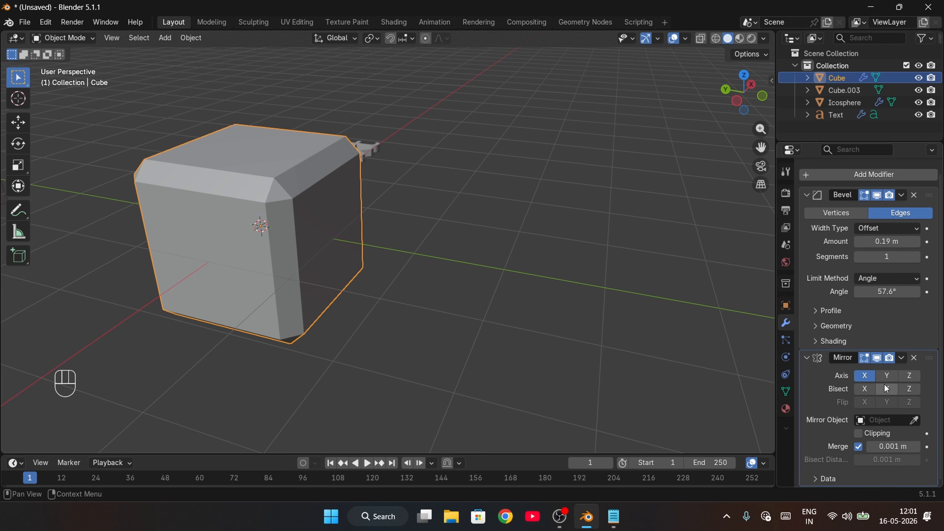
Move the bevelled cube along the Y axis, away from the world origin.
{"action": "middle_click_drag", "start_coordinate": [331, 191], "coordinate": [317, 243]}
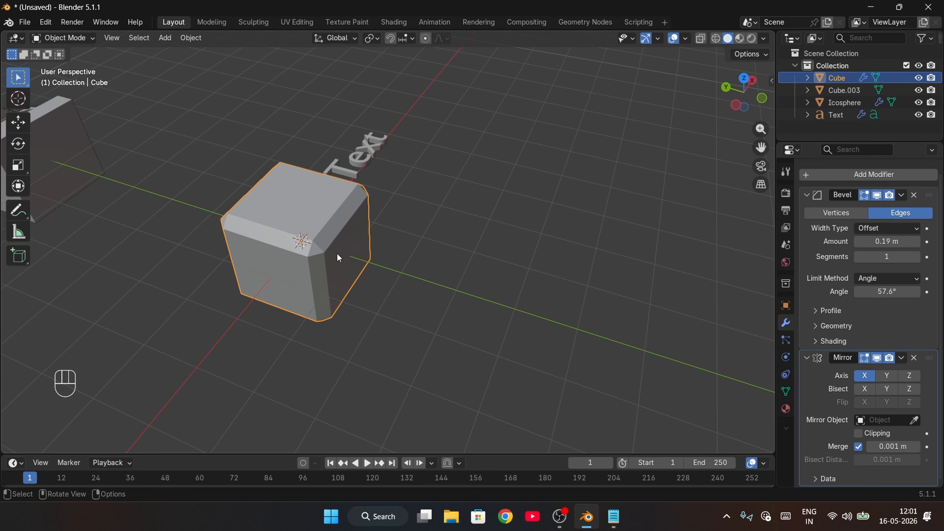
{"action": "key", "text": "g"}
{"action": "key", "text": "y"}
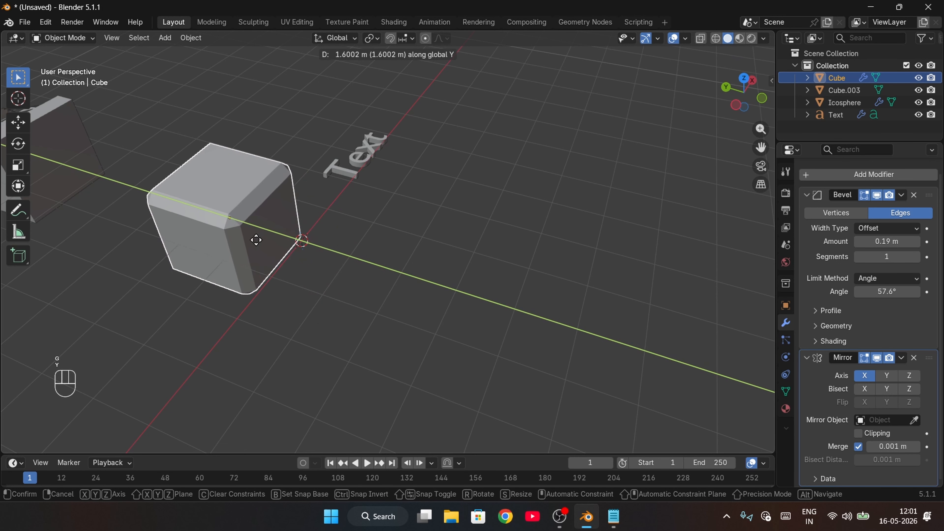
{"action": "left_click", "coordinate": [226, 237]}
Add a Plain Axes empty at the world origin.
{"action": "middle_click_drag", "start_coordinate": [226, 237], "coordinate": [347, 302]}
{"action": "key", "text": "shift+a"}
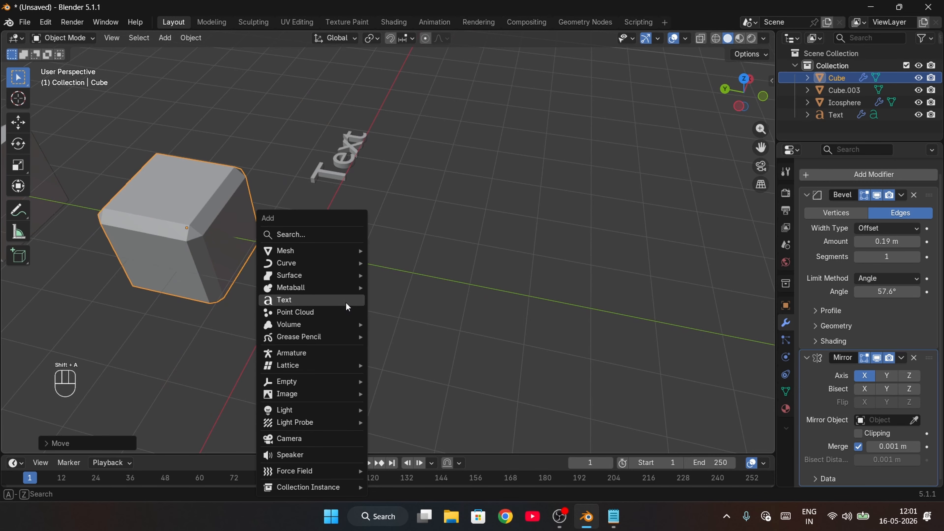
{"action": "mouse_move", "coordinate": [339, 386]}
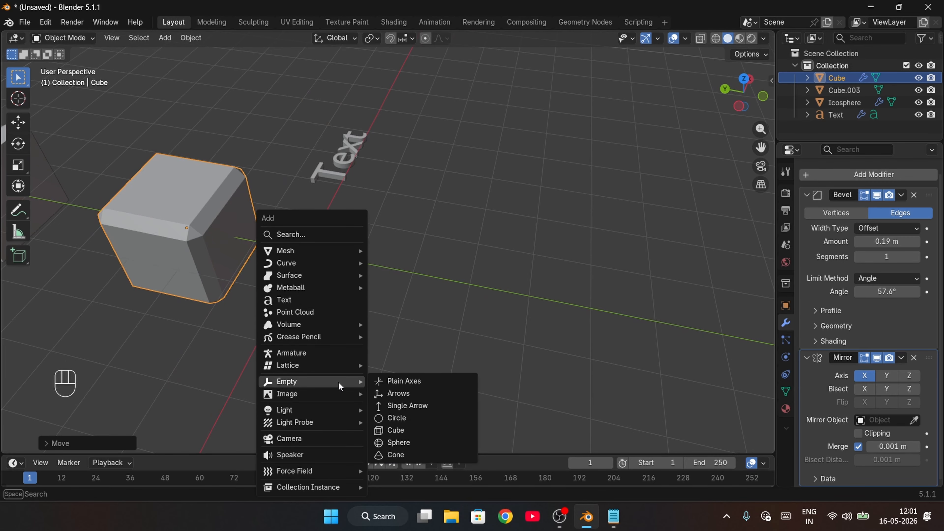
{"action": "left_click", "coordinate": [382, 381]}
{"action": "middle_click_drag", "start_coordinate": [382, 383], "coordinate": [310, 284]}
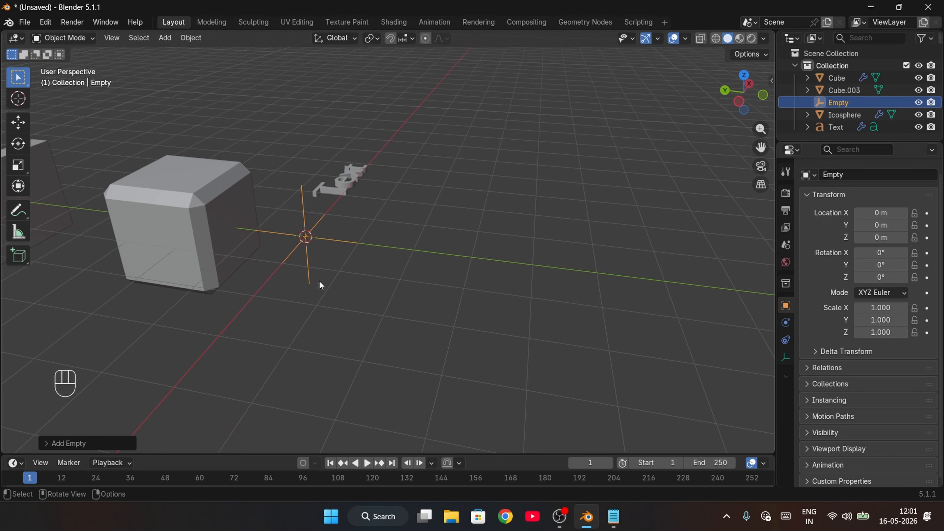
{"action": "left_click", "coordinate": [329, 274]}
{"action": "left_click", "coordinate": [301, 206]}
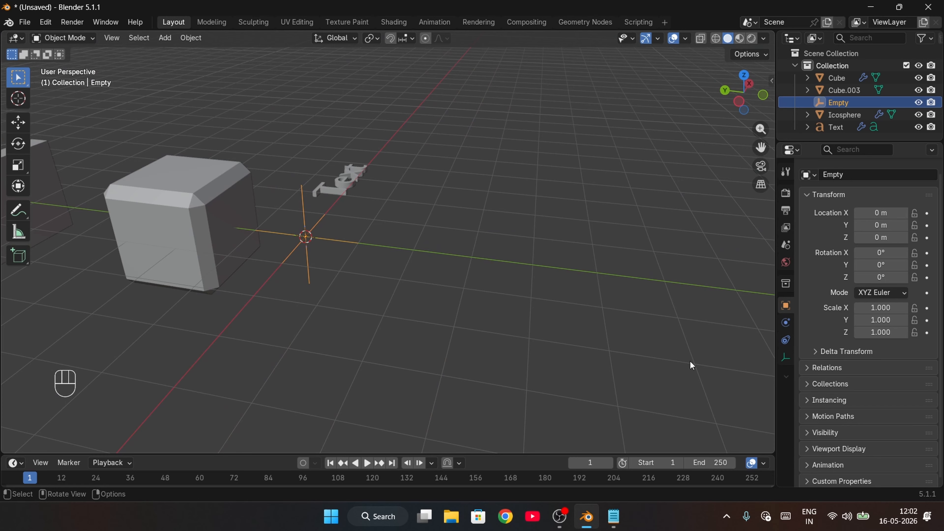
Reselect the bevelled cube and set the empty as its Mirror modifier's mirror object.
{"action": "left_click", "coordinate": [191, 201]}
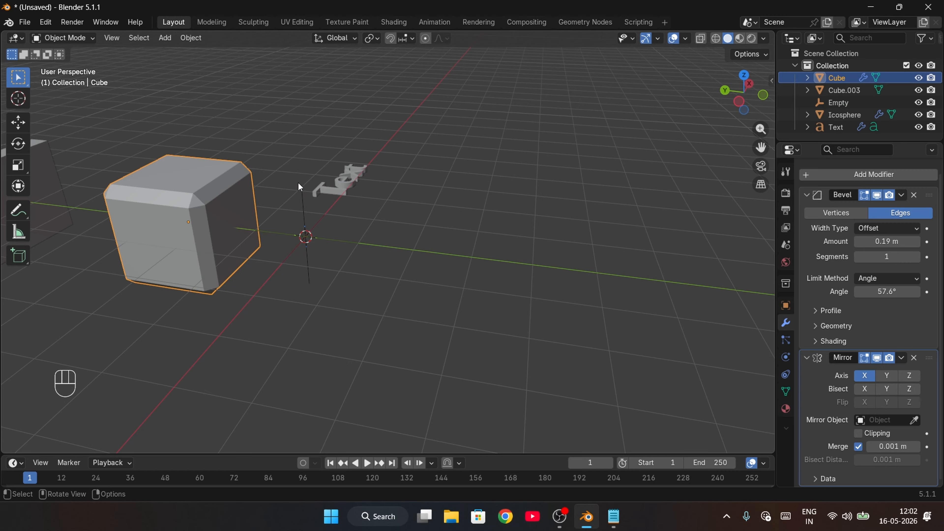
{"action": "left_click", "coordinate": [309, 264]}
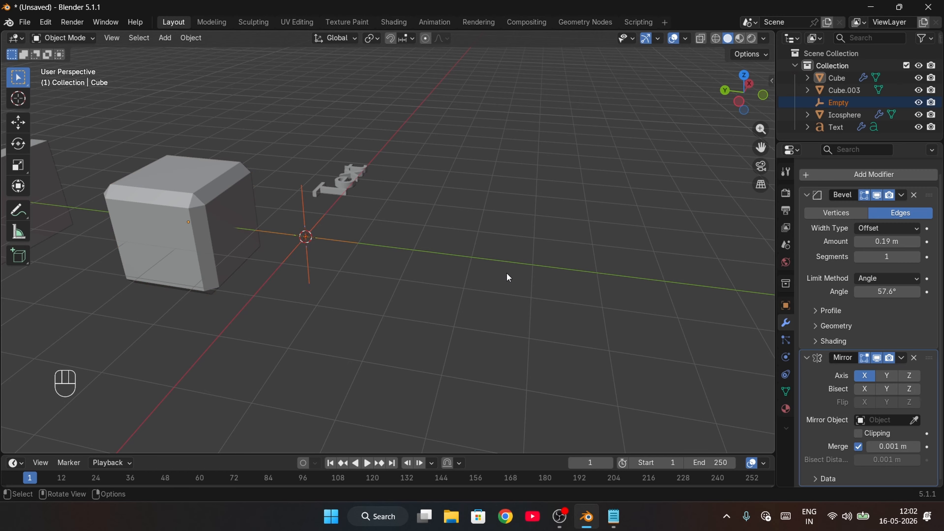
{"action": "left_click", "coordinate": [191, 195]}
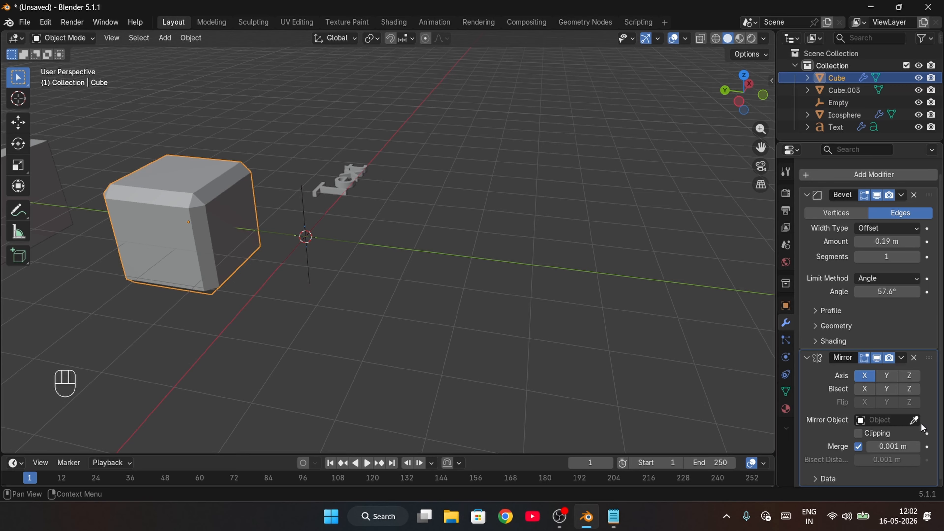
{"action": "left_click", "coordinate": [913, 421]}
{"action": "left_click", "coordinate": [303, 216]}
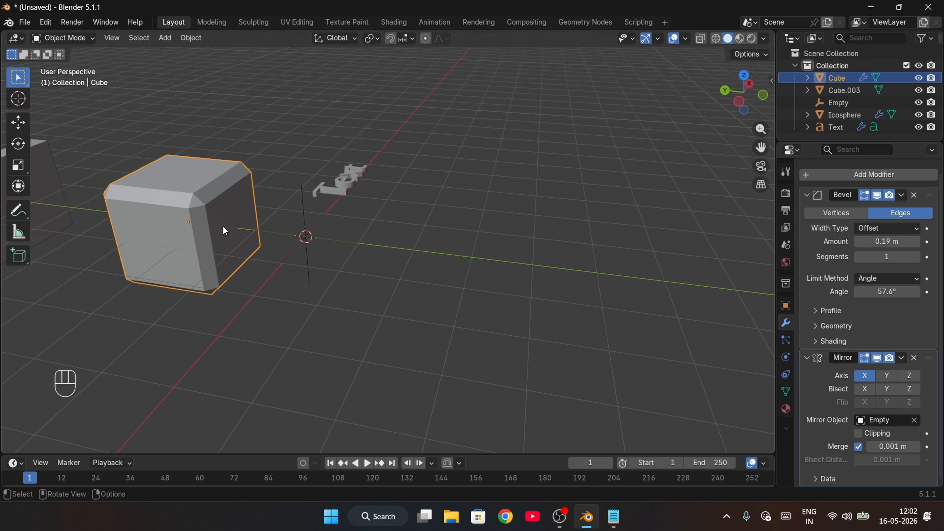
Switch the Mirror modifier to mirror the cube along the Y axis only.
{"action": "middle_click_drag", "start_coordinate": [308, 257], "coordinate": [318, 185]}
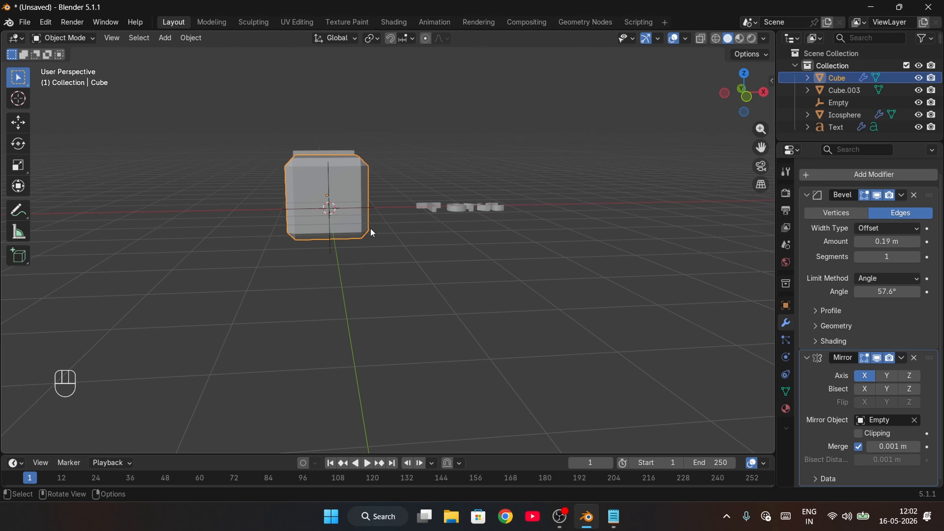
{"action": "middle_click_drag", "start_coordinate": [370, 227], "coordinate": [403, 249]}
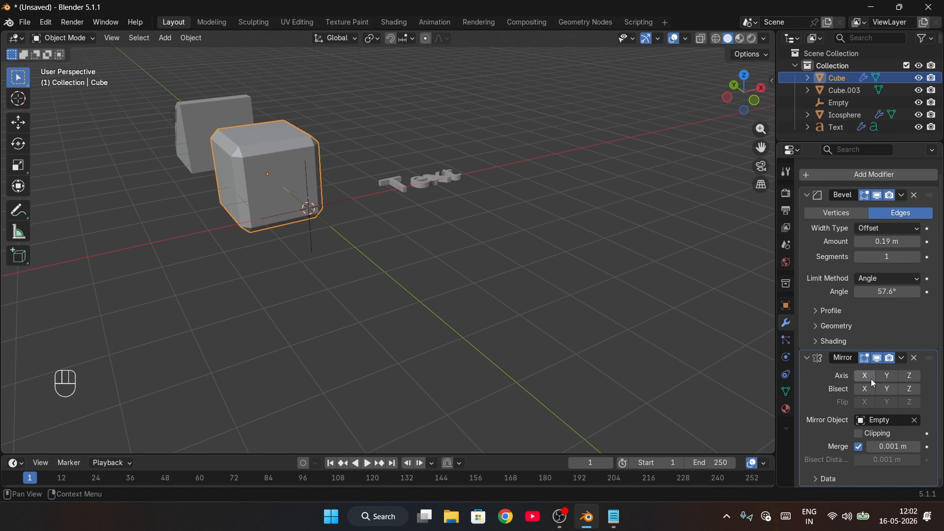
{"action": "left_click", "coordinate": [886, 377]}
{"action": "middle_click_drag", "start_coordinate": [621, 388], "coordinate": [315, 193]}
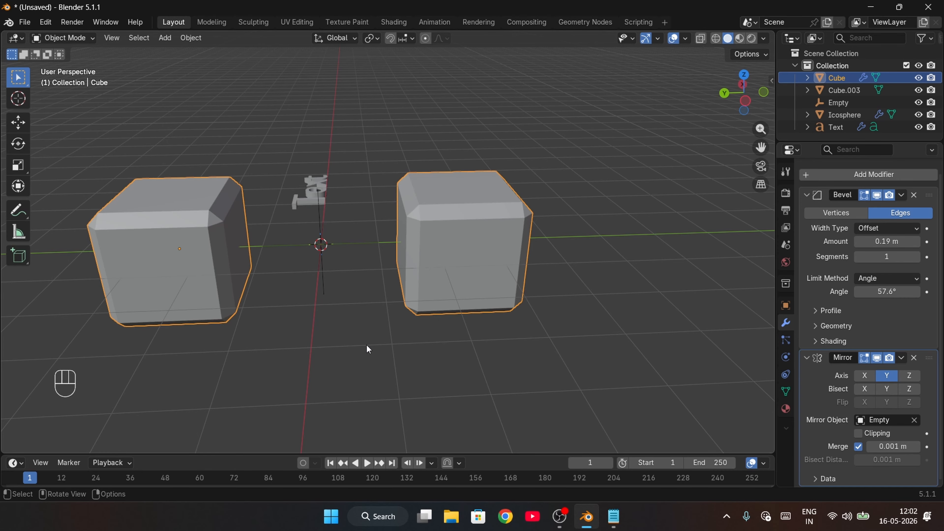
Scale the mirrored cube up along the Z axis and along the X axis into a tall, deep block.
{"action": "middle_click_drag", "start_coordinate": [367, 349], "coordinate": [516, 337]}
{"action": "left_click_drag", "start_coordinate": [321, 156], "coordinate": [367, 319]}
{"action": "middle_click_drag", "start_coordinate": [379, 322], "coordinate": [373, 295]}
{"action": "key", "text": "s"}
{"action": "key", "text": "z"}
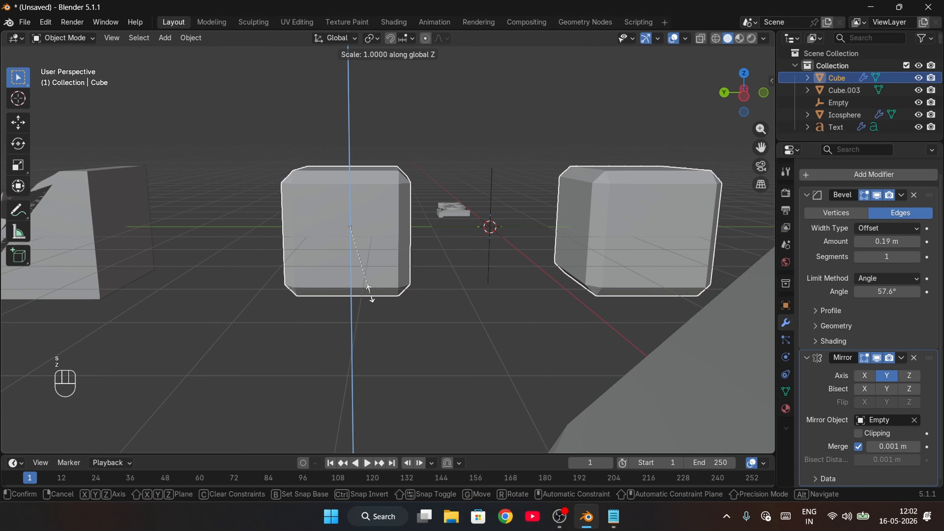
{"action": "left_click", "coordinate": [388, 367]}
{"action": "mouse_move", "coordinate": [387, 367]}
{"action": "middle_mouse_down"}
{"action": "mouse_move", "coordinate": [426, 347]}
{"action": "mouse_move", "coordinate": [397, 377]}
{"action": "middle_mouse_up"}
{"action": "key", "text": "s"}
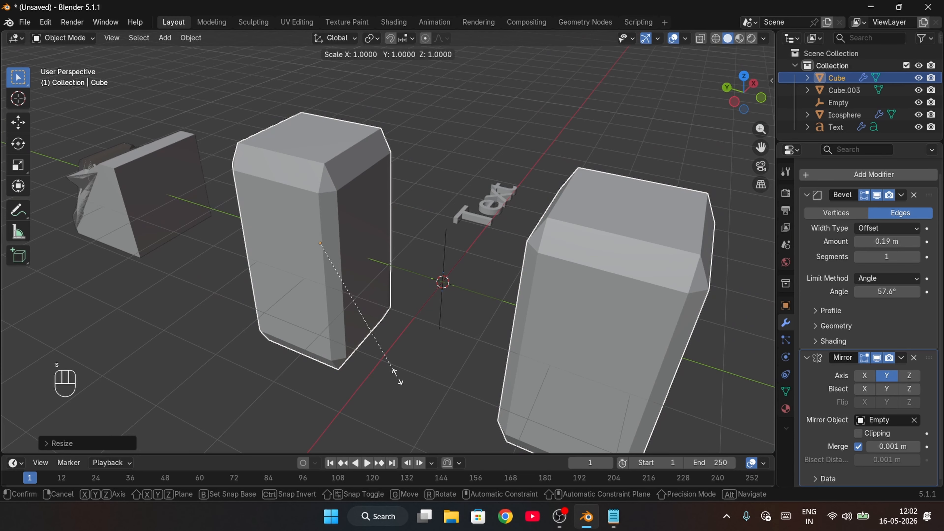
{"action": "key", "text": "x"}
{"action": "left_click", "coordinate": [169, 66]}
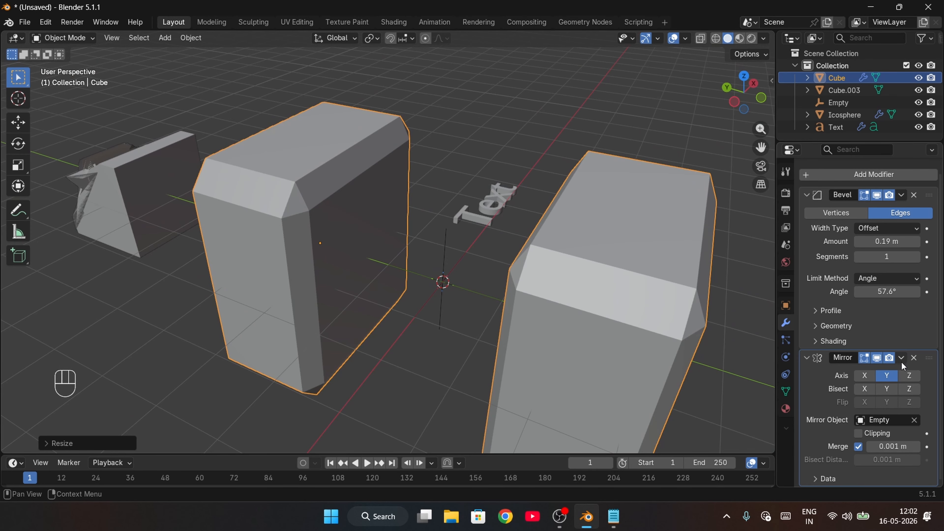
Increase the mirrored block's bevel to a 0.54 m amount with 11 segments and deselect it.
{"action": "left_click_drag", "start_coordinate": [886, 257], "coordinate": [921, 241]}
{"action": "left_click", "coordinate": [377, 397]}
{"action": "middle_click_drag", "start_coordinate": [450, 369], "coordinate": [610, 212]}
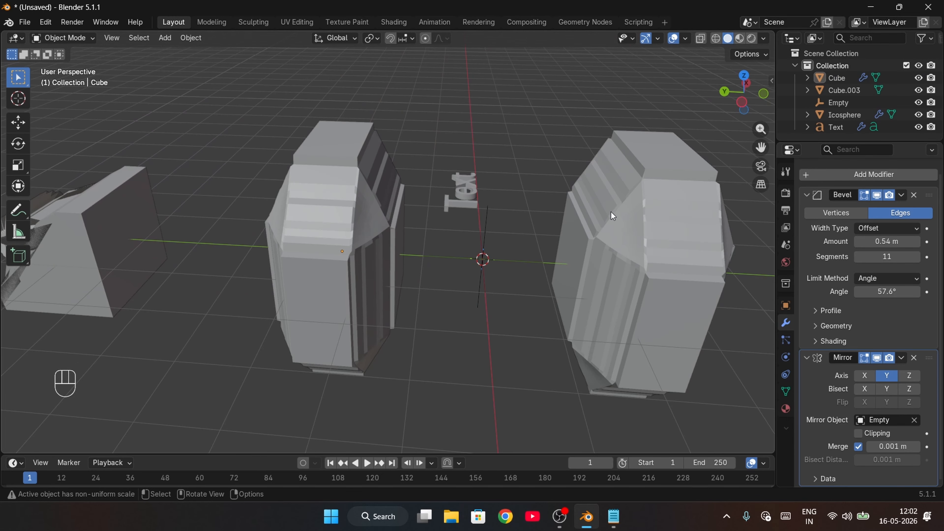
Select the bevelled cube and enable the X axis alongside Y in its Mirror modifier.
{"action": "middle_click_drag", "start_coordinate": [626, 283], "coordinate": [572, 283]}
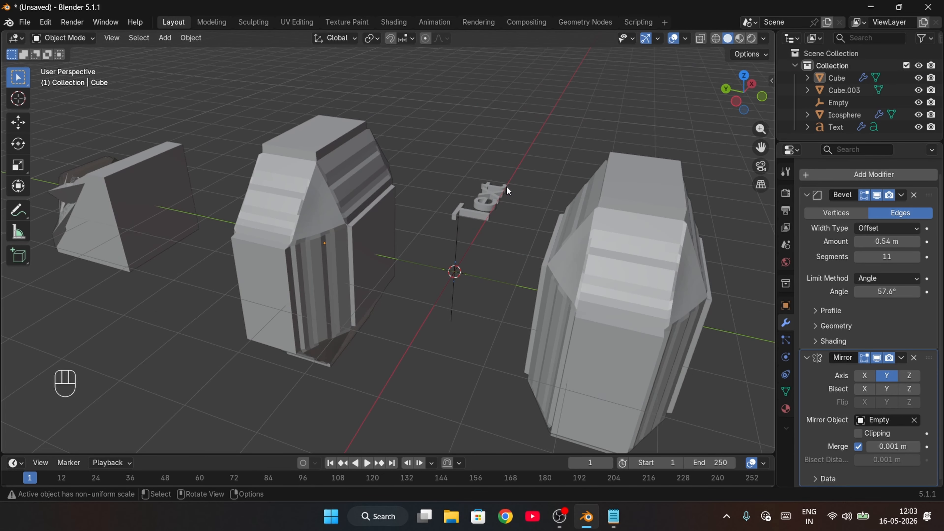
{"action": "middle_click_drag", "start_coordinate": [511, 321], "coordinate": [406, 335]}
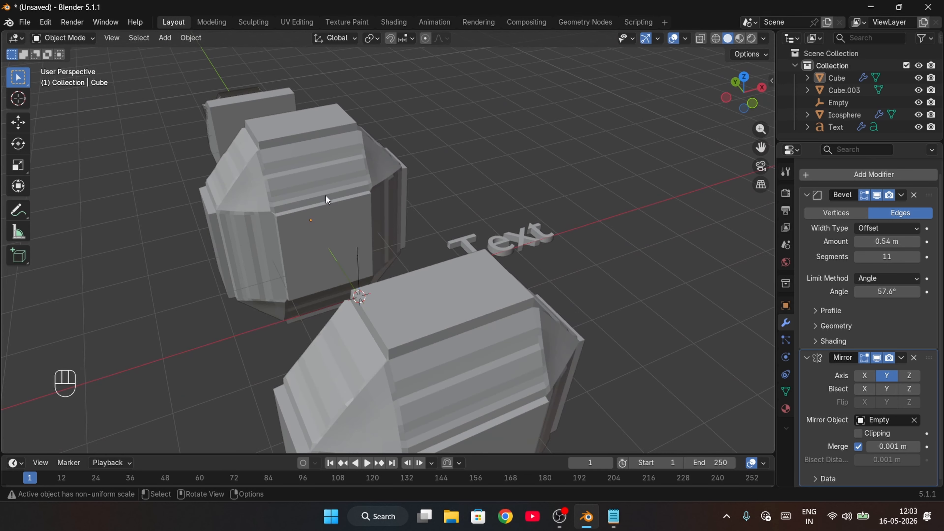
{"action": "left_click", "coordinate": [325, 195]}
{"action": "middle_click_drag", "start_coordinate": [390, 221], "coordinate": [585, 322]}
{"action": "left_click", "coordinate": [864, 375]}
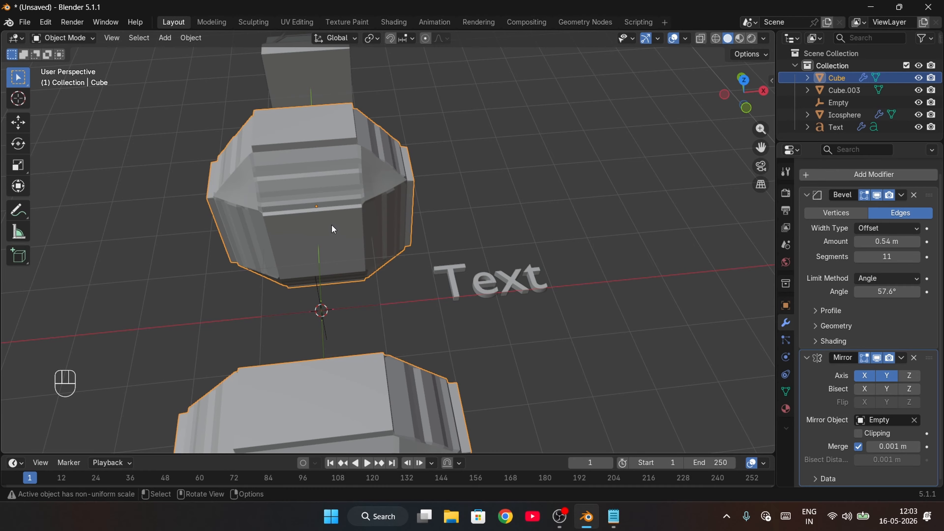
Move the mirrored cube about 2 m in the negative X direction to spread the four copies around the empty.
{"action": "key", "text": "g"}
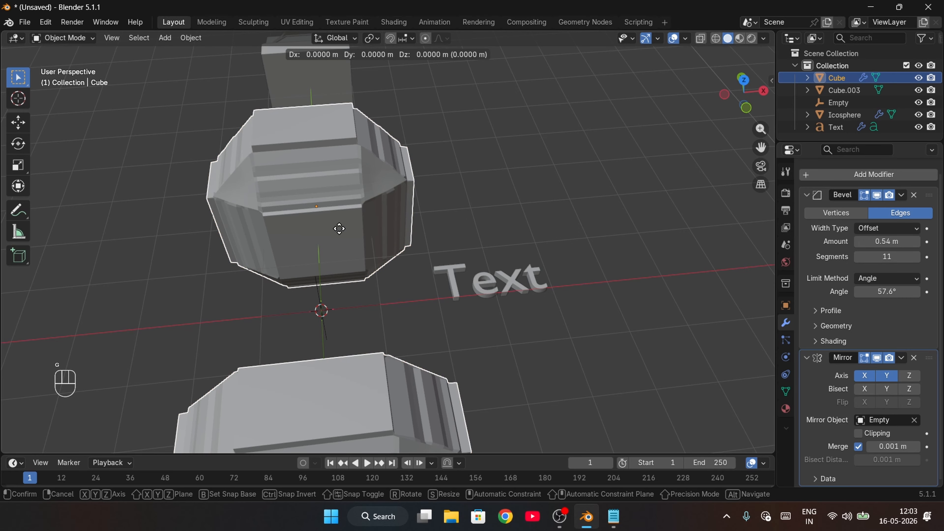
{"action": "key", "text": "x"}
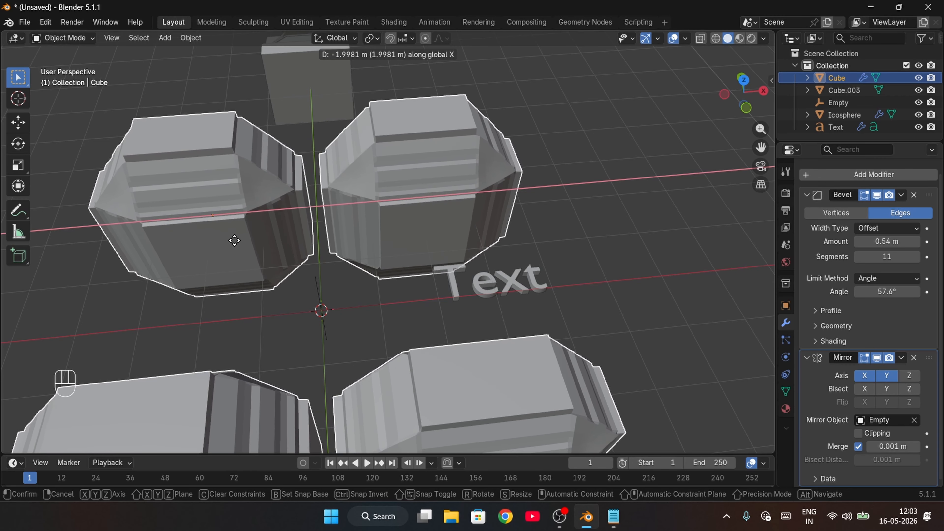
{"action": "left_click", "coordinate": [249, 245]}
{"action": "middle_click_drag", "start_coordinate": [248, 245], "coordinate": [421, 226]}
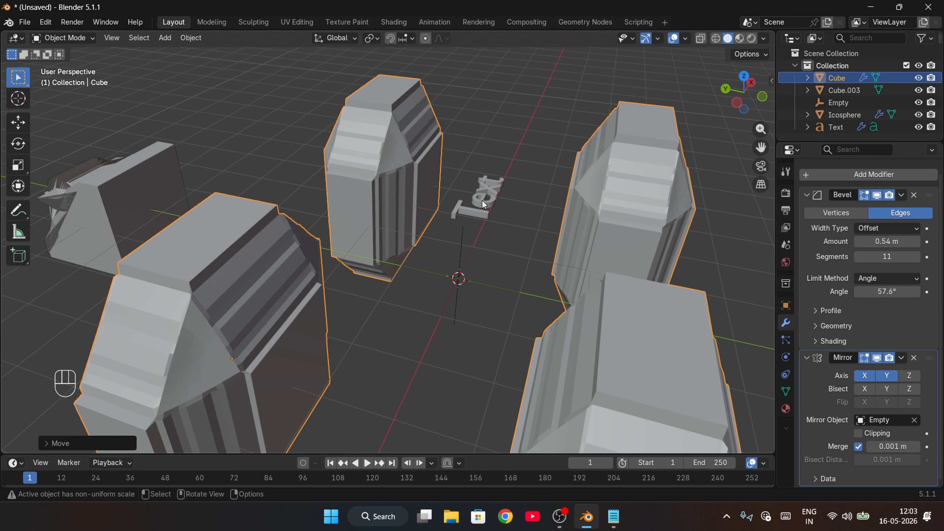
{"action": "middle_click_drag", "start_coordinate": [446, 305], "coordinate": [312, 346]}
{"action": "scroll", "coordinate": [239, 324], "scroll_direction": "down", "scroll_amount": 3}
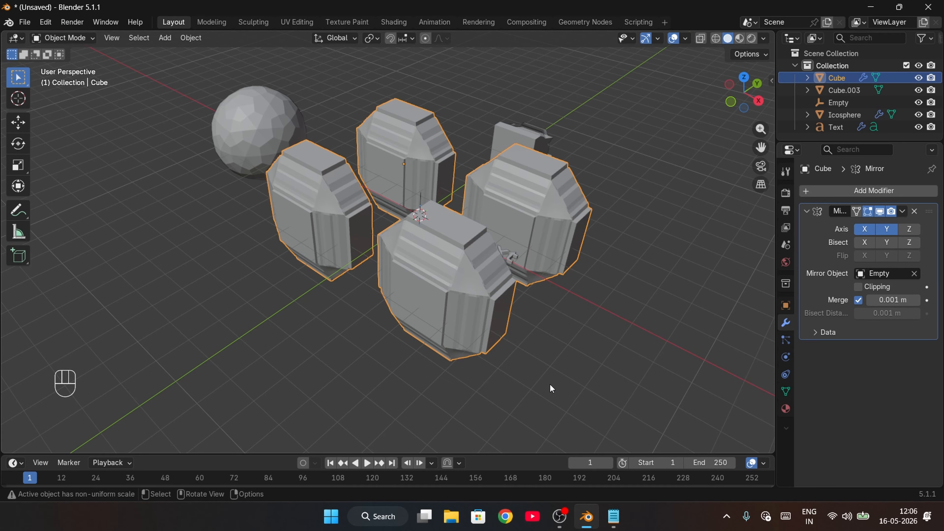
Select all the objects in the scene and delete them.
{"action": "left_click_drag", "start_coordinate": [550, 384], "coordinate": [202, 71]}
{"action": "key", "text": "Delete"}
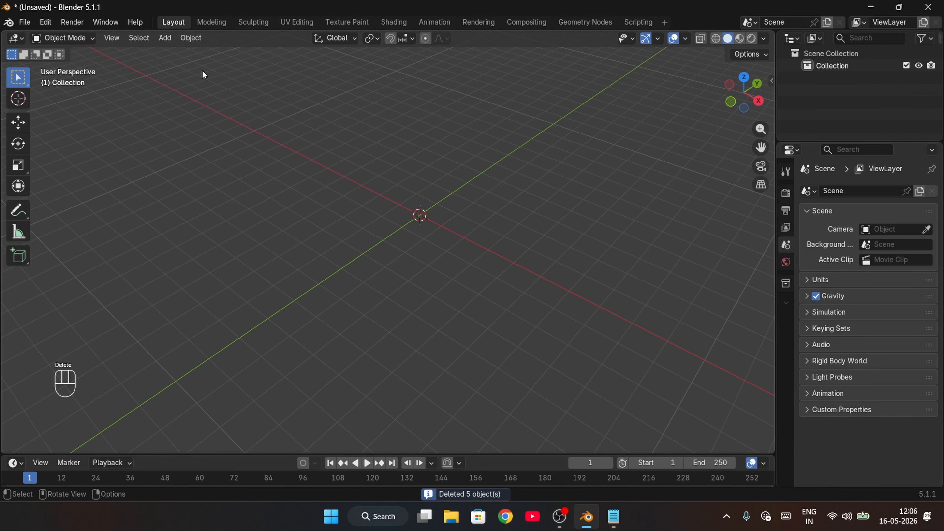
{"action": "scroll", "coordinate": [436, 265], "scroll_direction": "up", "scroll_amount": 3}
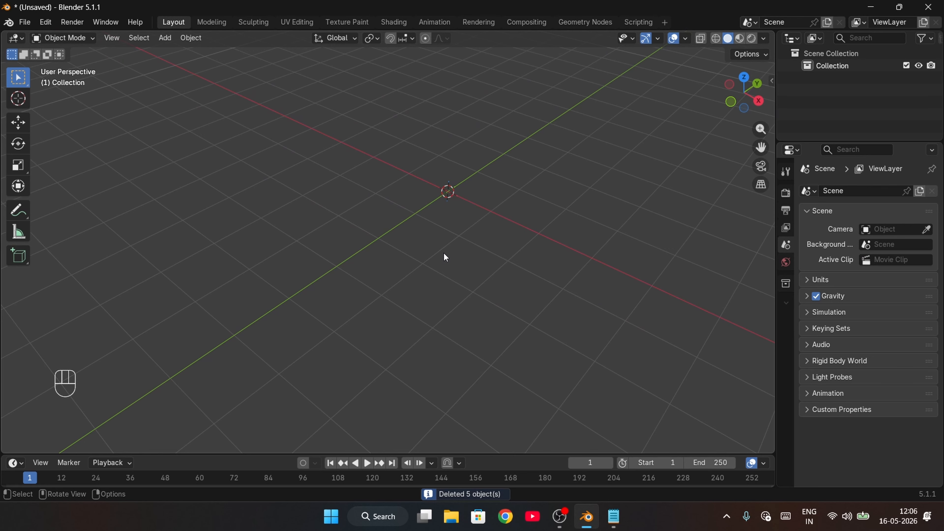
Add a new cube mesh and give it an Array modifier.
{"action": "key", "text": "shift+a"}
{"action": "mouse_move", "coordinate": [444, 129]}
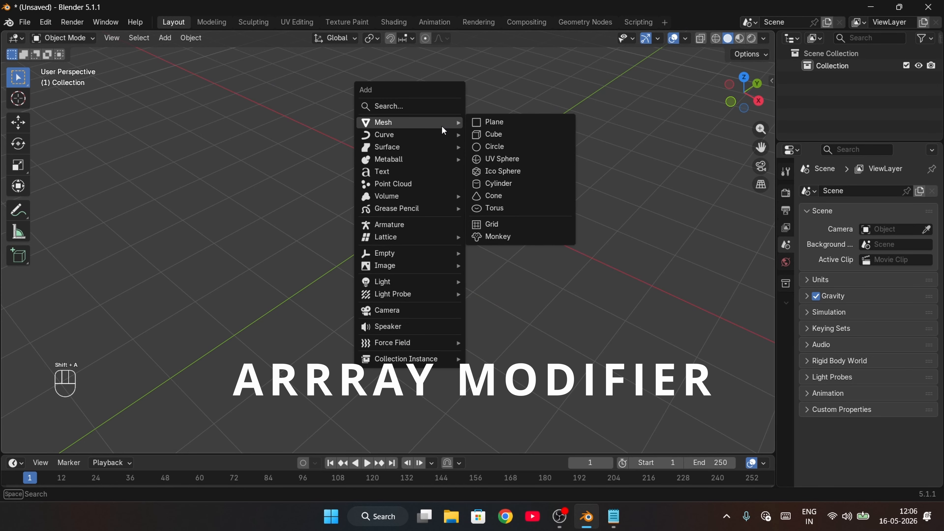
{"action": "left_click", "coordinate": [489, 135]}
{"action": "middle_click_drag", "start_coordinate": [515, 274], "coordinate": [732, 211]}
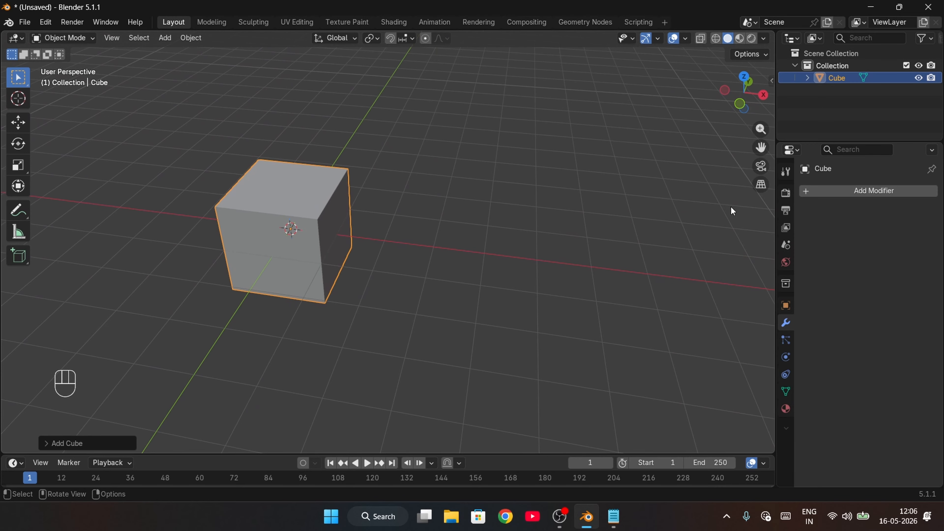
{"action": "left_click", "coordinate": [805, 192]}
{"action": "left_click", "coordinate": [803, 195]}
{"action": "type", "text": "array"}
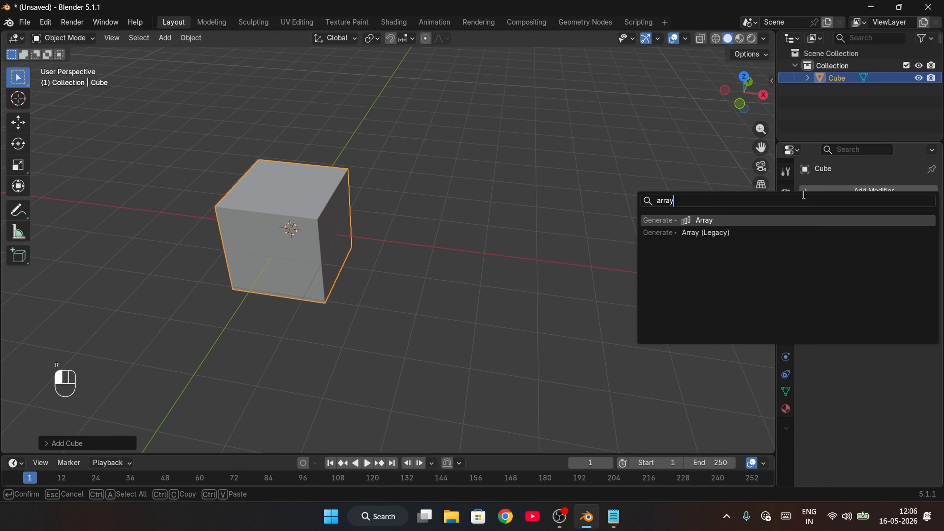
{"action": "key", "text": "Return"}
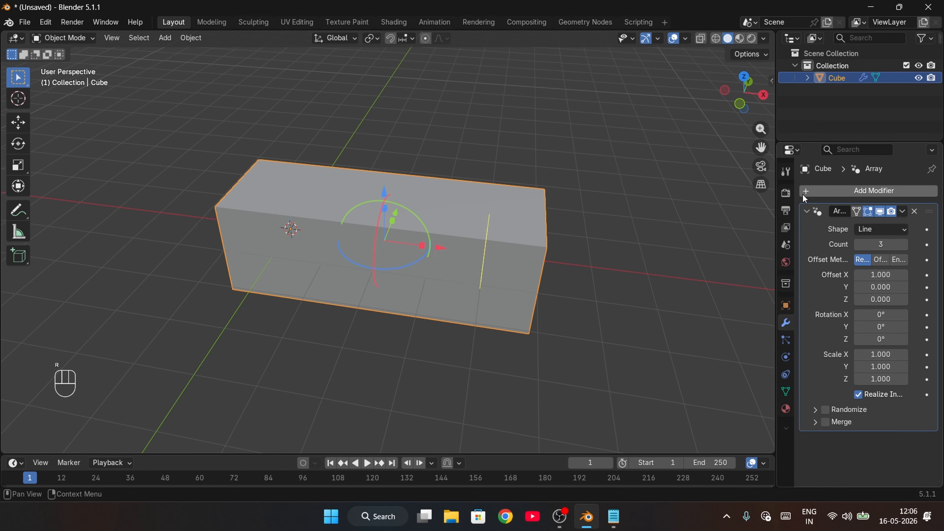
Space the array's copies apart along the X axis with a relative offset of 1.523.
{"action": "scroll", "coordinate": [468, 301], "scroll_direction": "down", "scroll_amount": 1}
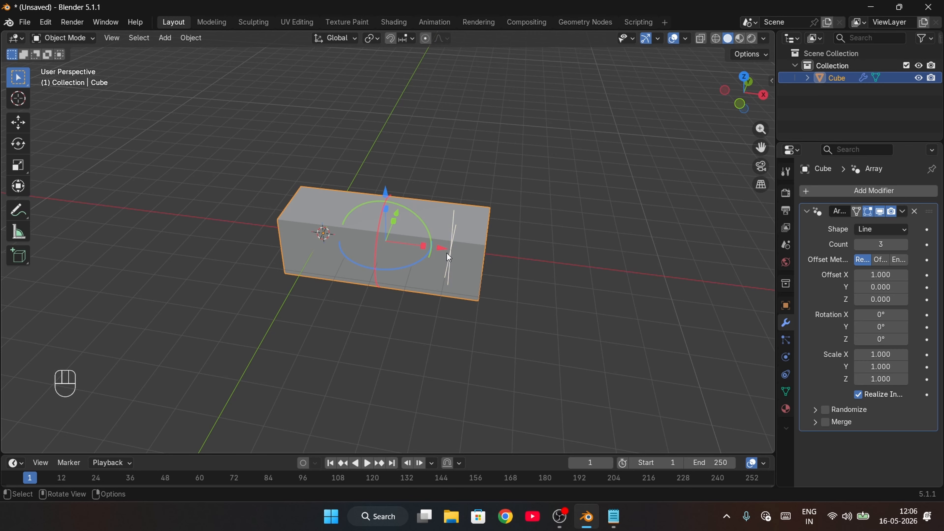
{"action": "left_click_drag", "start_coordinate": [447, 253], "coordinate": [464, 253]}
{"action": "middle_click_drag", "start_coordinate": [464, 254], "coordinate": [299, 190]}
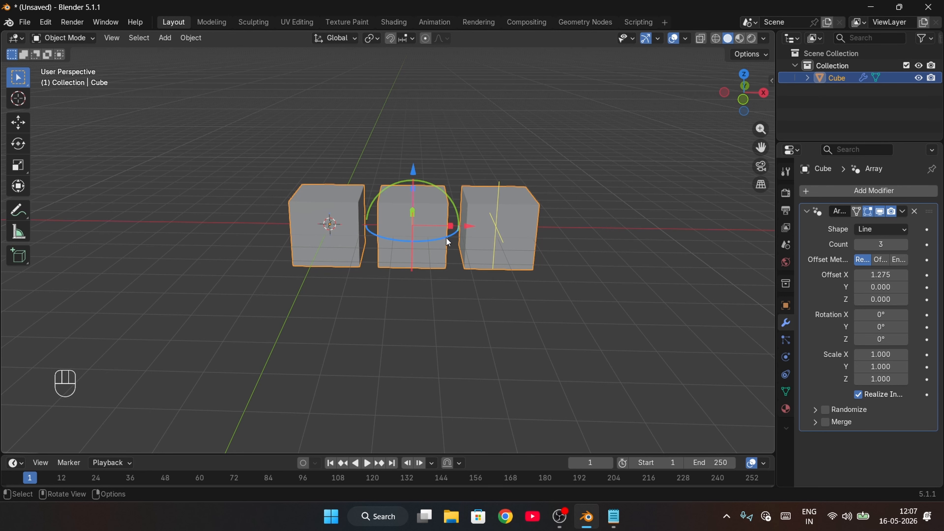
{"action": "mouse_move", "coordinate": [472, 224]}
{"action": "left_mouse_down"}
{"action": "mouse_move", "coordinate": [527, 230]}
{"action": "mouse_move", "coordinate": [501, 234]}
{"action": "mouse_move", "coordinate": [531, 305]}
{"action": "left_mouse_up"}
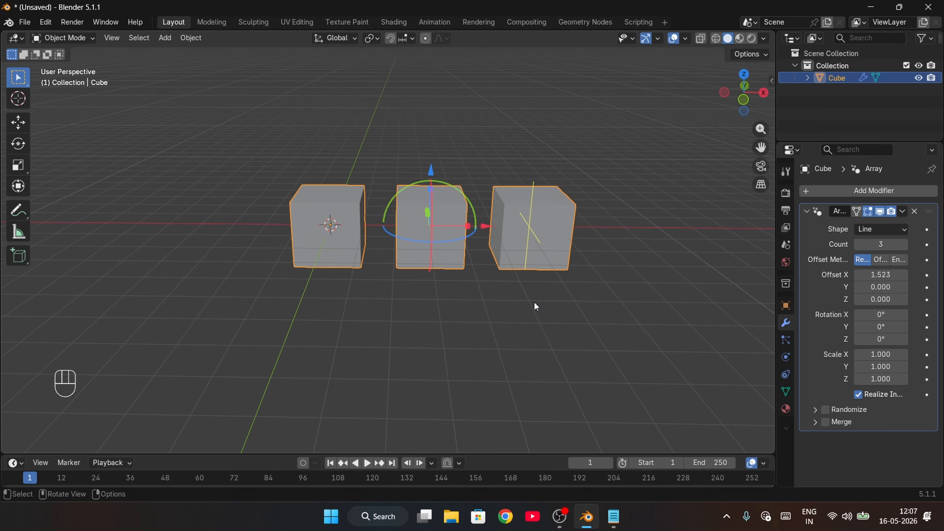
Increase the Array modifier's count to 5 copies.
{"action": "middle_click_drag", "start_coordinate": [534, 301], "coordinate": [323, 311], "text": "shift"}
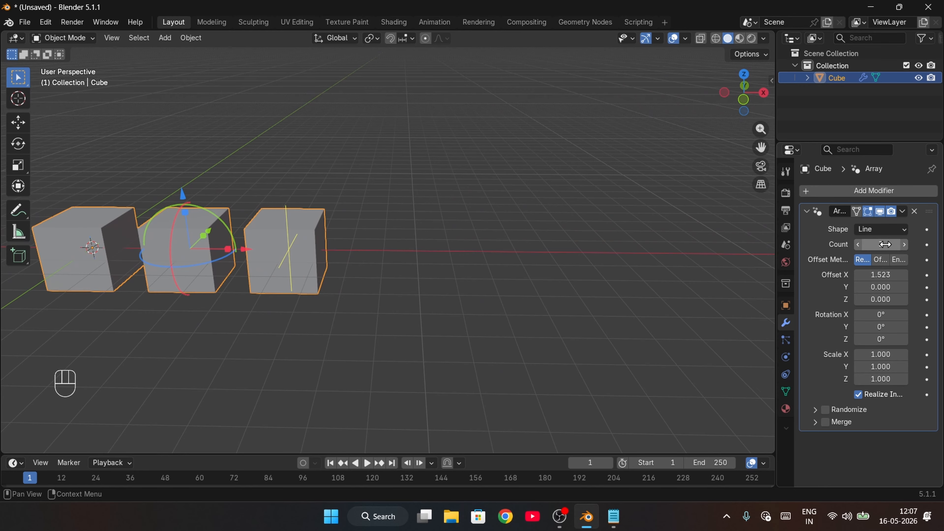
{"action": "left_click", "coordinate": [904, 244]}
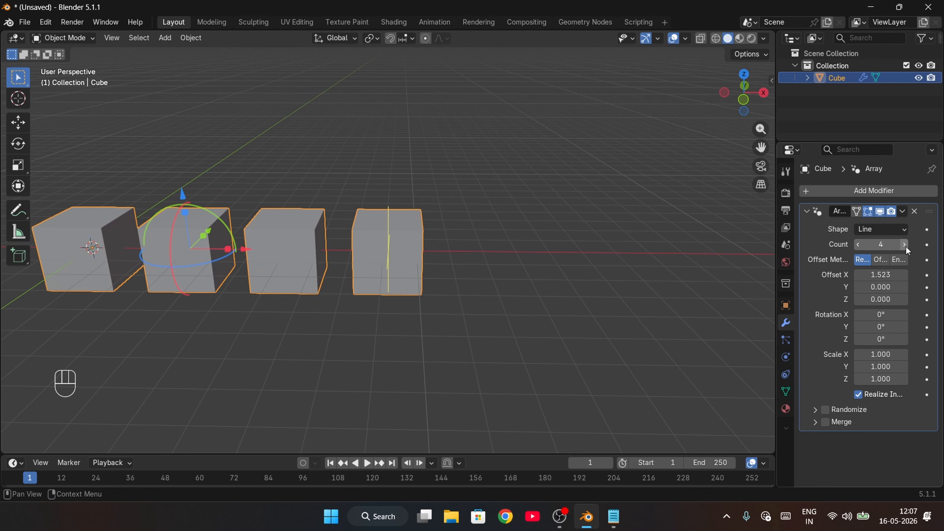
{"action": "mouse_move", "coordinate": [905, 246]}
{"action": "left_mouse_down"}
{"action": "mouse_move", "coordinate": [938, 245]}
{"action": "mouse_move", "coordinate": [911, 246]}
{"action": "left_mouse_up"}
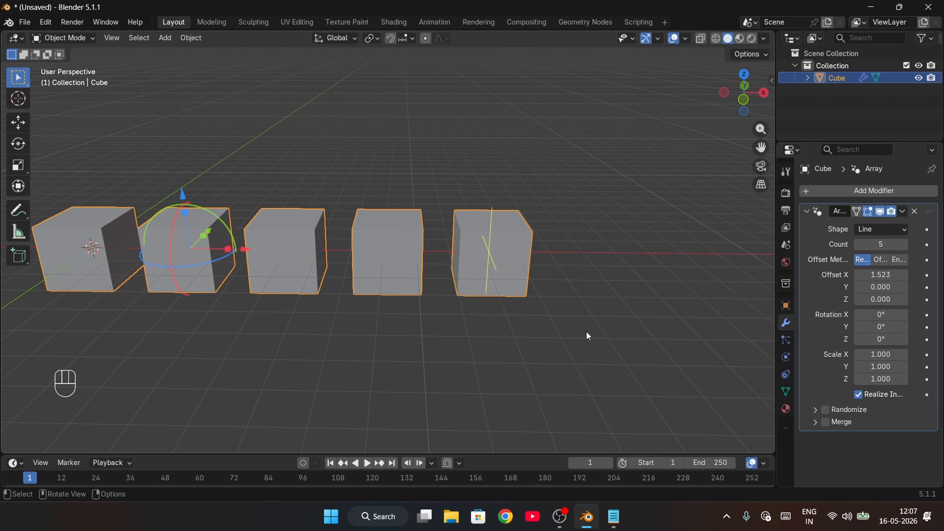
Try rotating each array copy by 17.5° about the Y axis and undo the rotation.
{"action": "middle_click_drag", "start_coordinate": [241, 377], "coordinate": [377, 370], "text": "shift"}
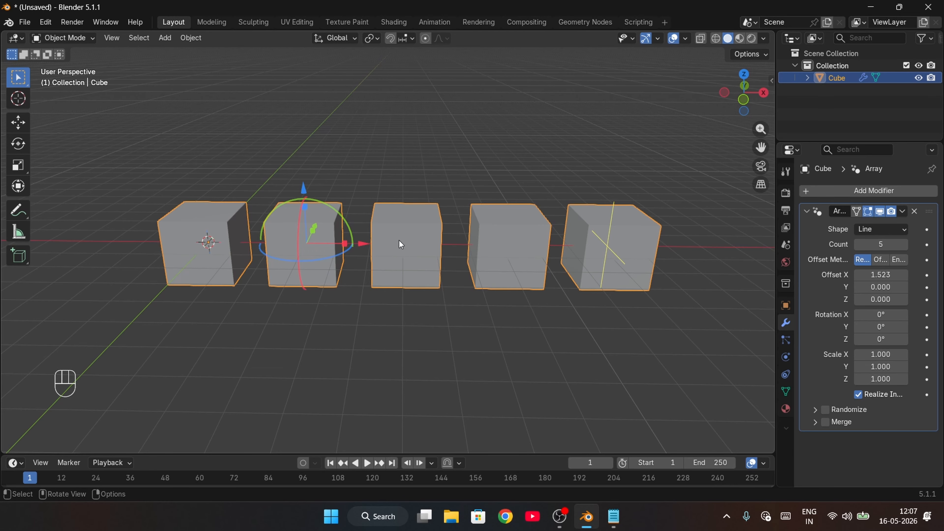
{"action": "middle_click_drag", "start_coordinate": [683, 365], "coordinate": [593, 376], "text": "shift"}
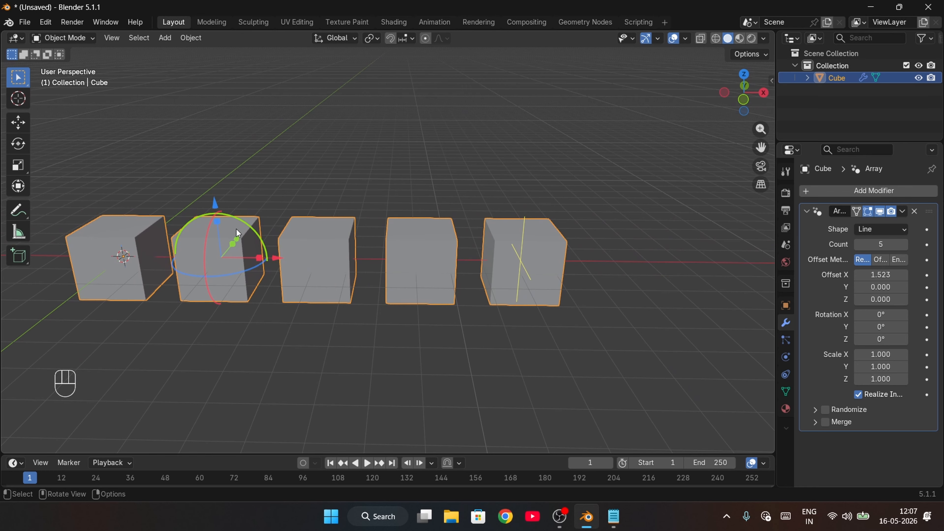
{"action": "left_click_drag", "start_coordinate": [246, 223], "coordinate": [229, 350]}
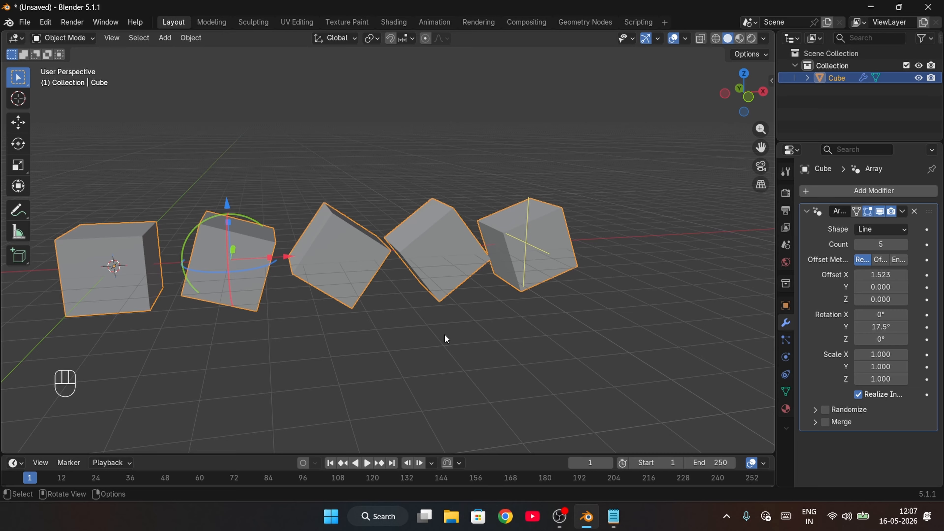
{"action": "key", "text": "ctrl+z"}
Set the array's per-copy scale to 0.820 in X, 1.230 in Y and 1.500 in Z.
{"action": "middle_click_drag", "start_coordinate": [478, 340], "coordinate": [336, 358]}
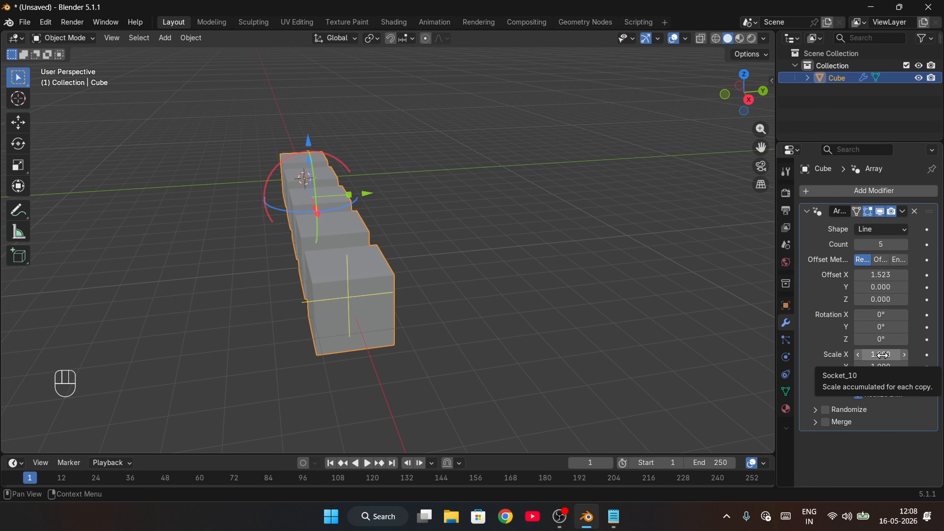
{"action": "left_click_drag", "start_coordinate": [881, 354], "coordinate": [897, 378]}
{"action": "middle_click_drag", "start_coordinate": [434, 413], "coordinate": [132, 246]}
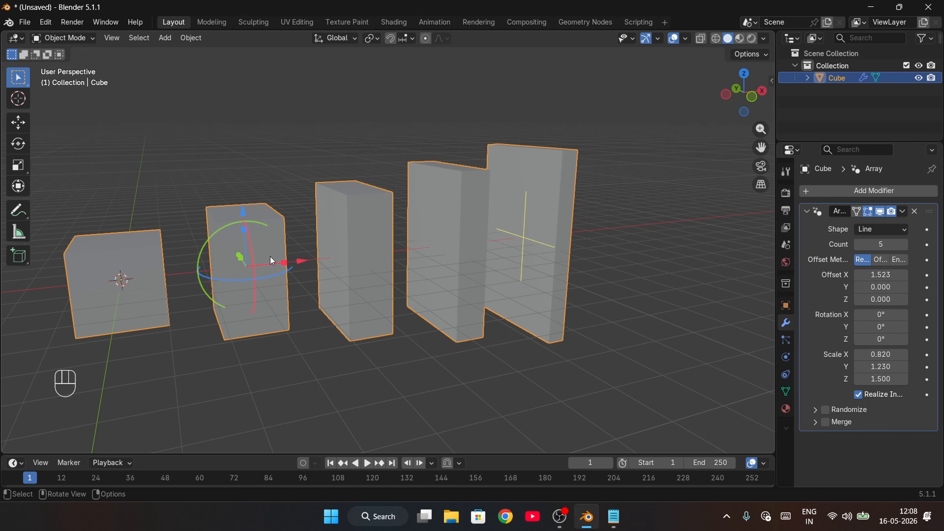
{"action": "middle_click_drag", "start_coordinate": [316, 285], "coordinate": [253, 249]}
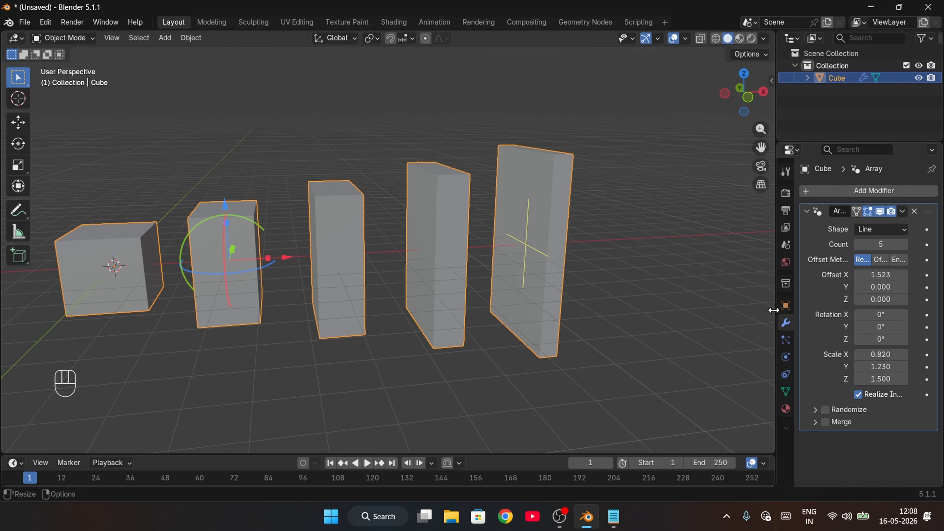
Set the array's relative offset to 1.880 in Y and 0.920 in Z.
{"action": "scroll", "coordinate": [772, 311], "scroll_direction": "down", "scroll_amount": 2}
{"action": "left_click_drag", "start_coordinate": [881, 287], "coordinate": [912, 287]}
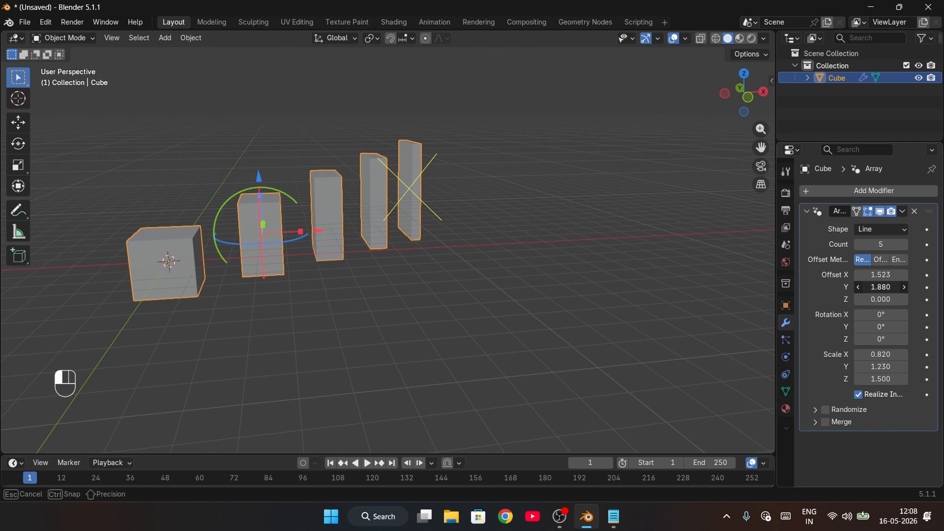
{"action": "middle_click_drag", "start_coordinate": [427, 305], "coordinate": [472, 318]}
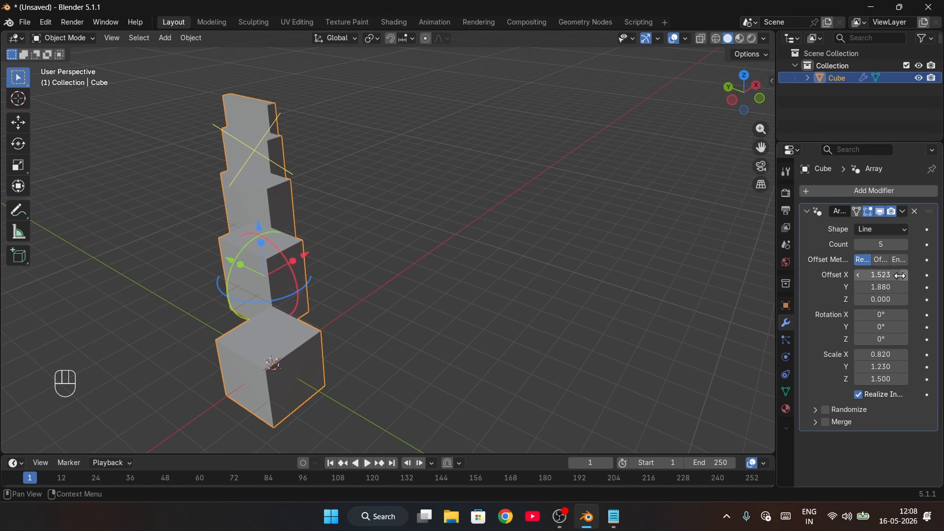
{"action": "left_click_drag", "start_coordinate": [880, 299], "coordinate": [907, 299]}
{"action": "middle_click_drag", "start_coordinate": [399, 336], "coordinate": [397, 295]}
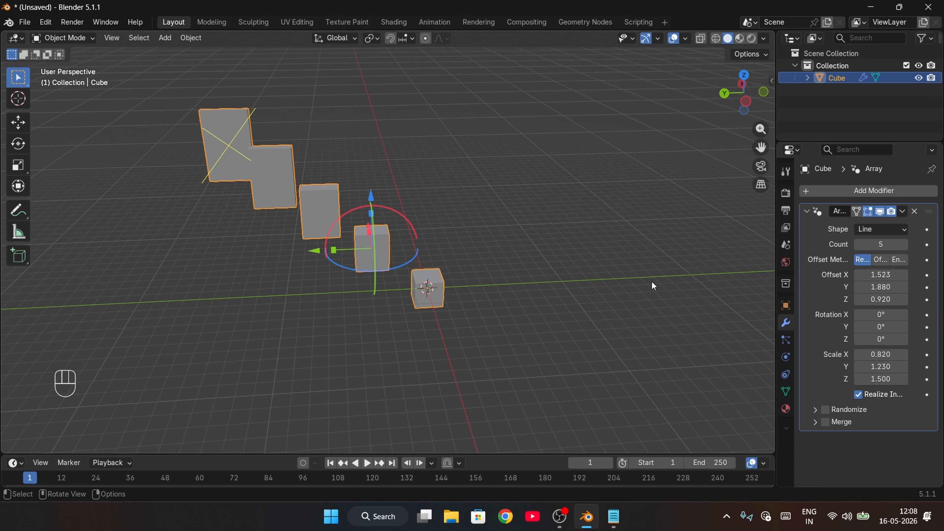
Set the array's per-copy rotation to 0.32° in X, 0.39° in Y and 0.34° in Z.
{"action": "left_click_drag", "start_coordinate": [881, 314], "coordinate": [887, 326]}
{"action": "left_click_drag", "start_coordinate": [880, 339], "coordinate": [886, 339]}
{"action": "middle_click_drag", "start_coordinate": [557, 316], "coordinate": [263, 277]}
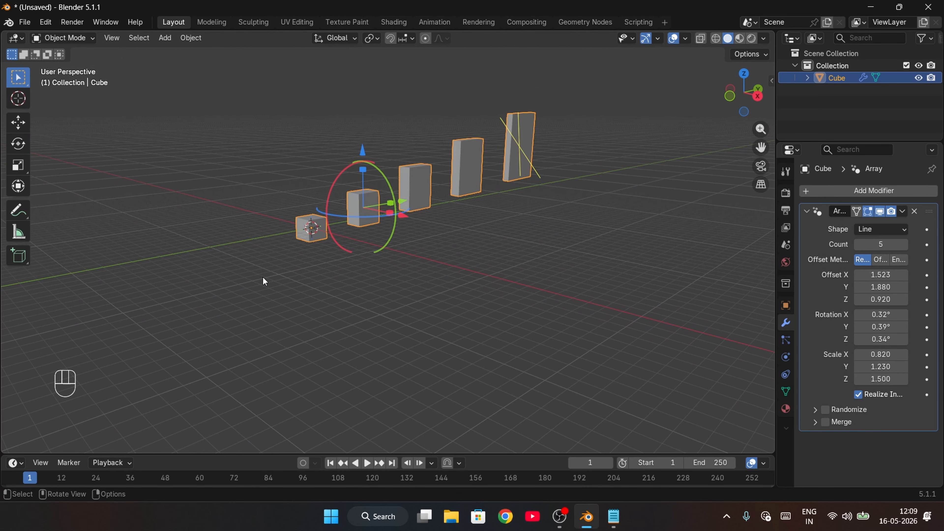
{"action": "scroll", "coordinate": [376, 197], "scroll_direction": "up", "scroll_amount": 2}
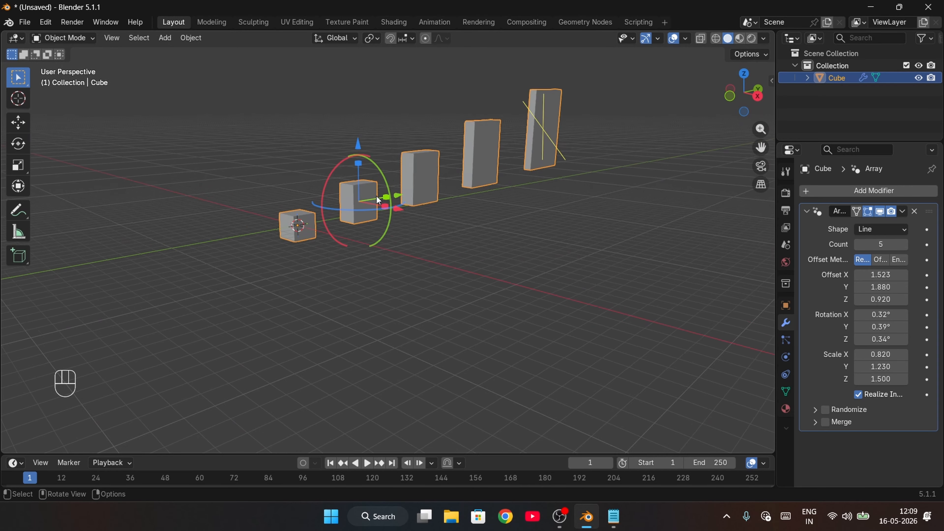
{"action": "scroll", "coordinate": [376, 197], "scroll_direction": "up", "scroll_amount": 3}
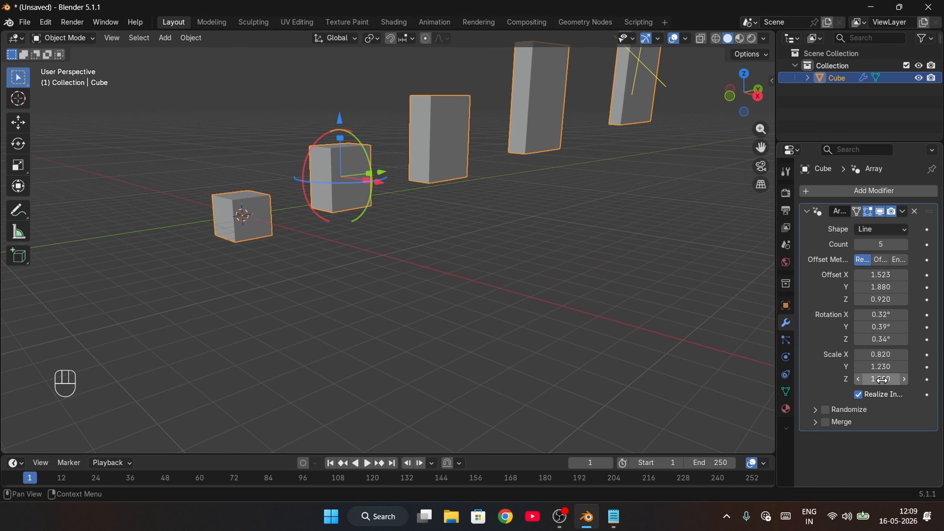
{"action": "middle_click_drag", "start_coordinate": [586, 196], "coordinate": [467, 324], "text": "shift"}
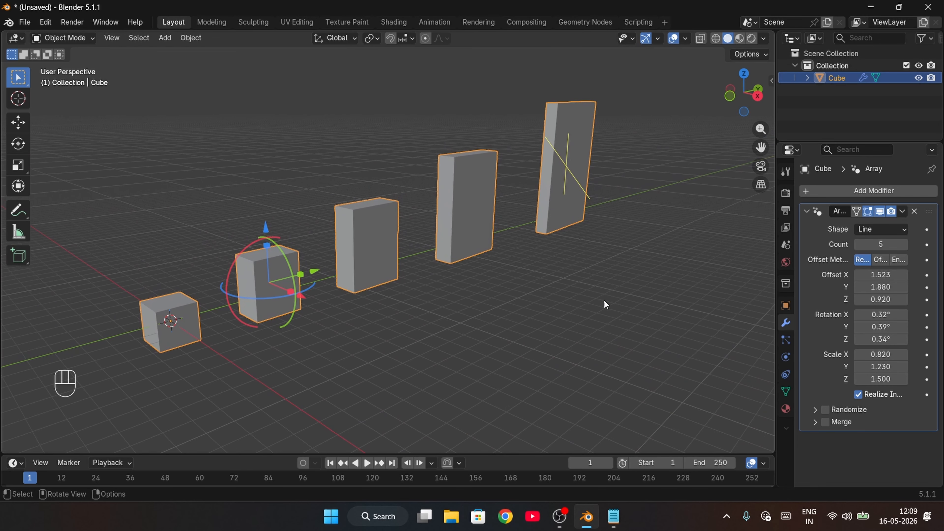
Remove the Array modifier from the cube, leaving the single plain cube in view.
{"action": "left_click_drag", "start_coordinate": [648, 304], "coordinate": [275, 125]}
{"action": "left_click", "coordinate": [914, 211]}
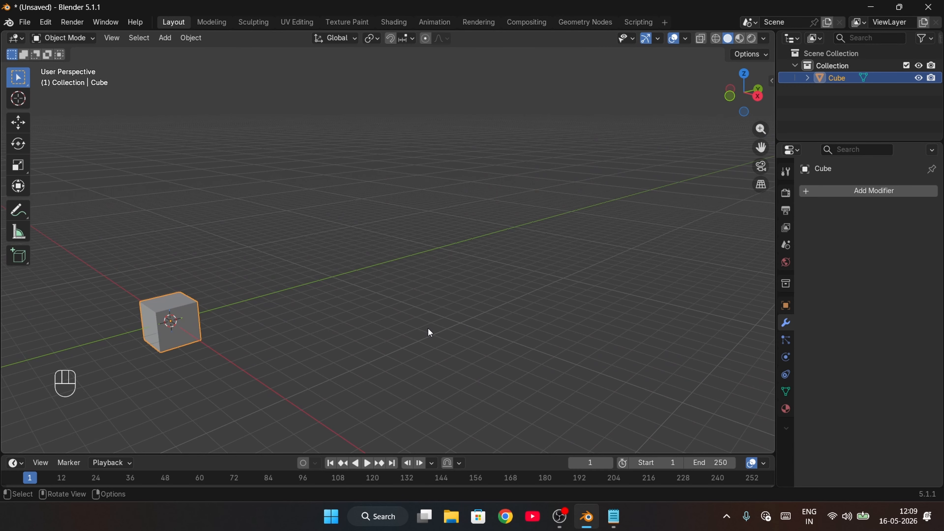
{"action": "scroll", "coordinate": [308, 335], "scroll_direction": "up", "scroll_amount": 2}
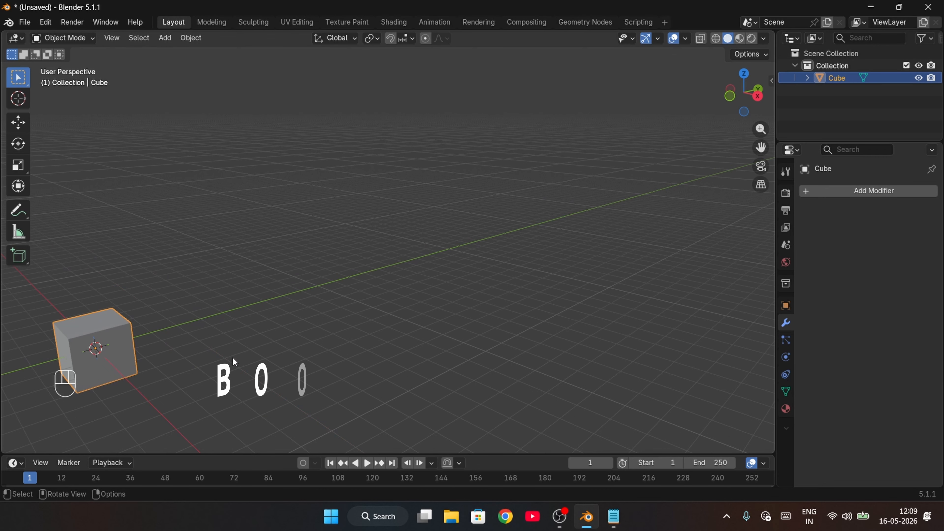
{"action": "middle_click_drag", "start_coordinate": [232, 357], "coordinate": [473, 241], "text": "shift"}
{"action": "scroll", "coordinate": [337, 304], "scroll_direction": "up", "scroll_amount": 1}
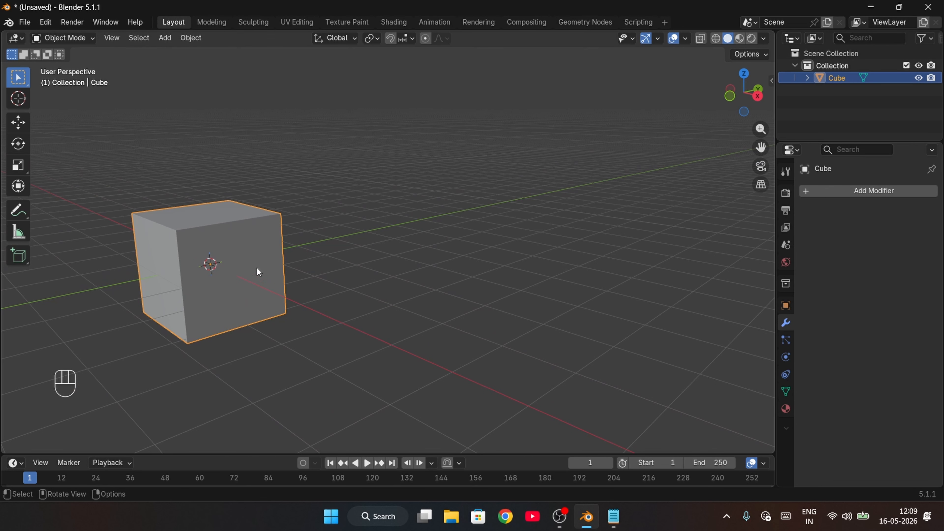
Add a UV sphere and move it along the Y axis until it stands clear beside the cube.
{"action": "middle_click_drag", "start_coordinate": [259, 270], "coordinate": [333, 274]}
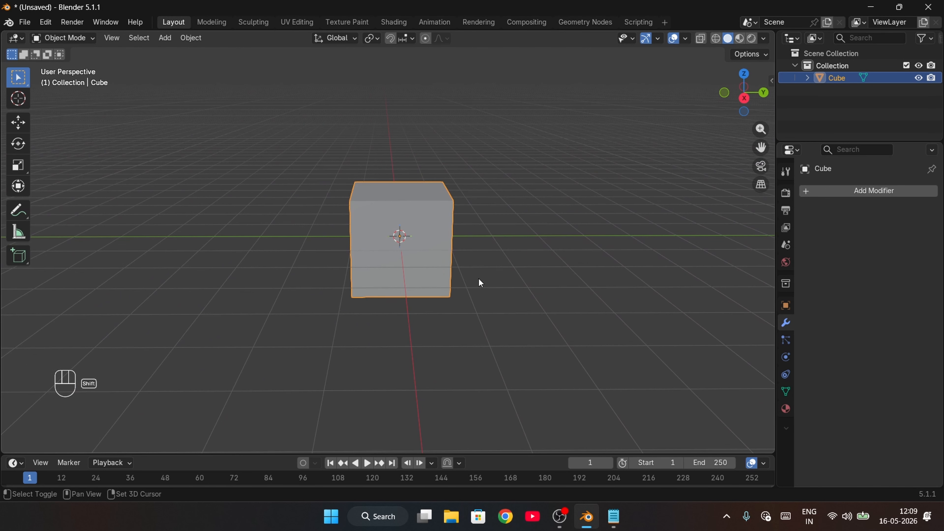
{"action": "middle_click_drag", "start_coordinate": [478, 278], "coordinate": [365, 315], "text": "shift"}
{"action": "key", "text": "shift+a"}
{"action": "mouse_move", "coordinate": [341, 251]}
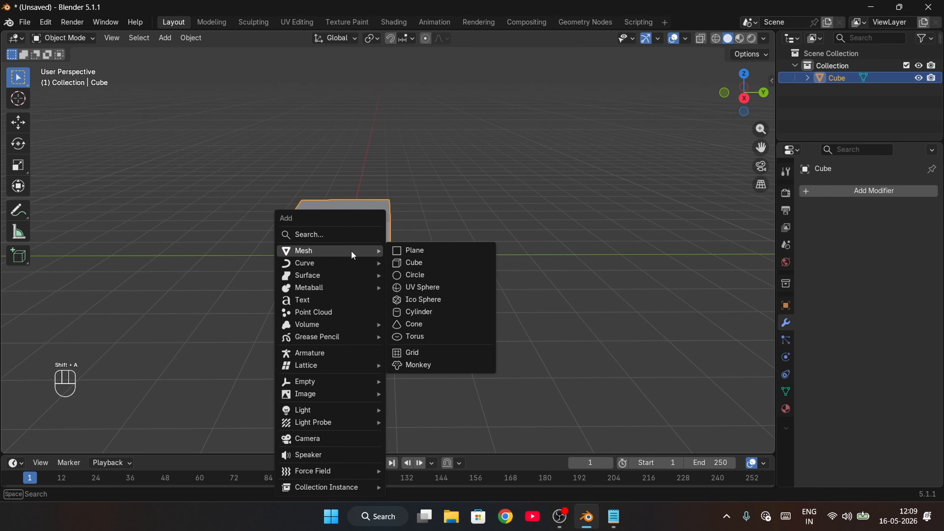
{"action": "left_click", "coordinate": [422, 288]}
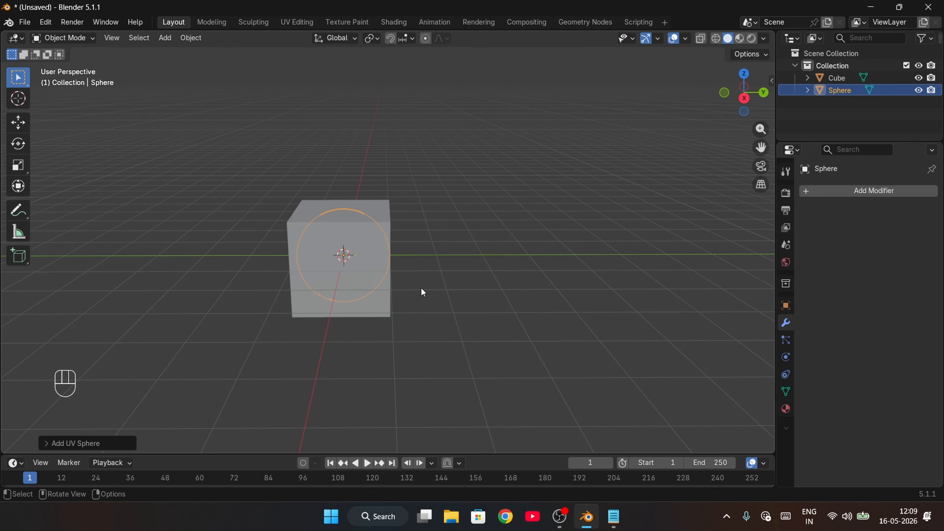
{"action": "key", "text": "g"}
{"action": "key", "text": "x"}
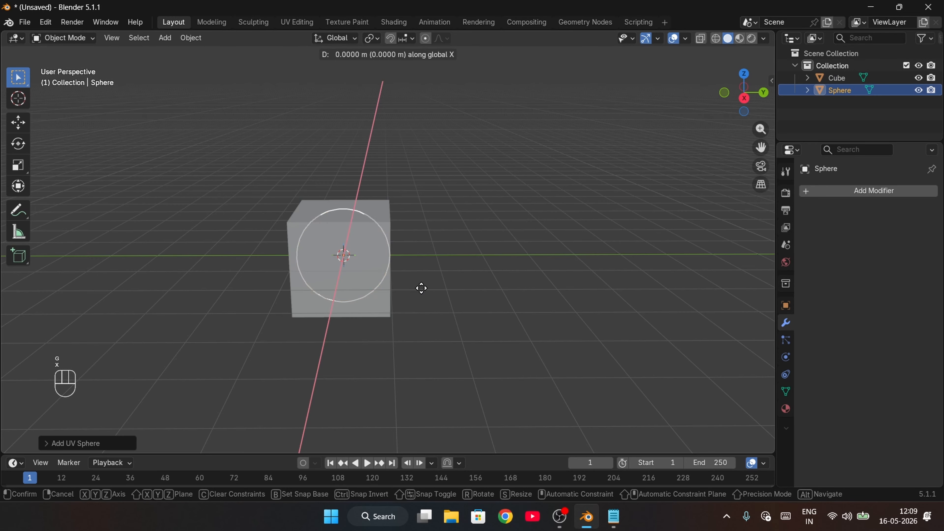
{"action": "key", "text": "y"}
{"action": "left_click", "coordinate": [442, 246]}
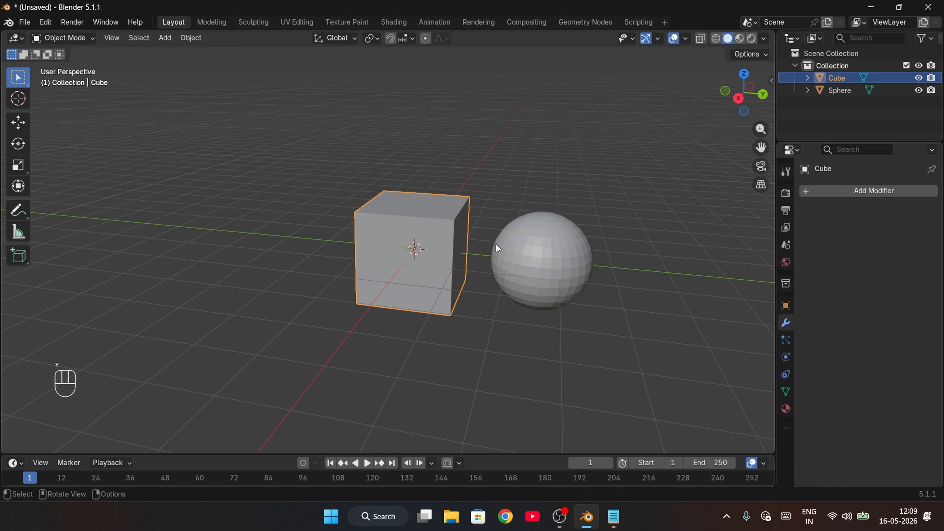
Add a Boolean modifier to the cube and pick the sphere as its operand object.
{"action": "left_click", "coordinate": [868, 191]}
{"action": "type", "text": "boo"}
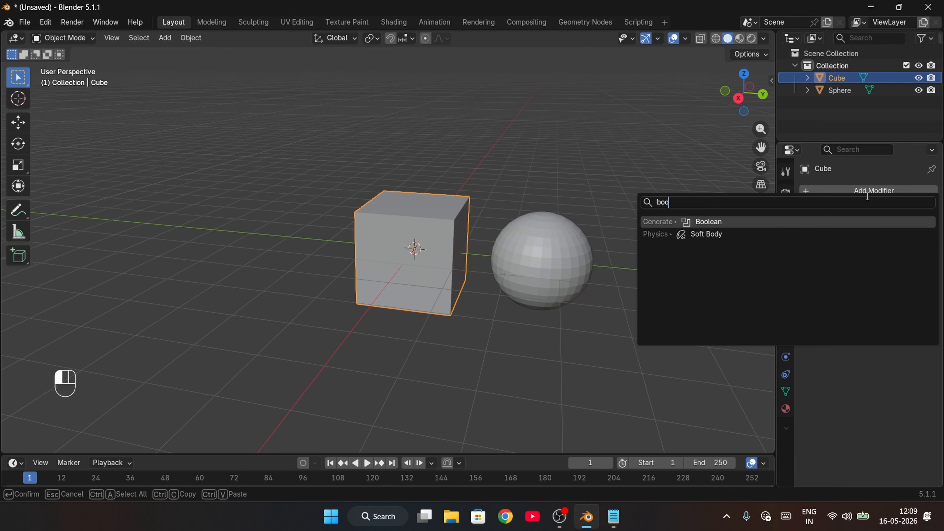
{"action": "key", "text": "Return"}
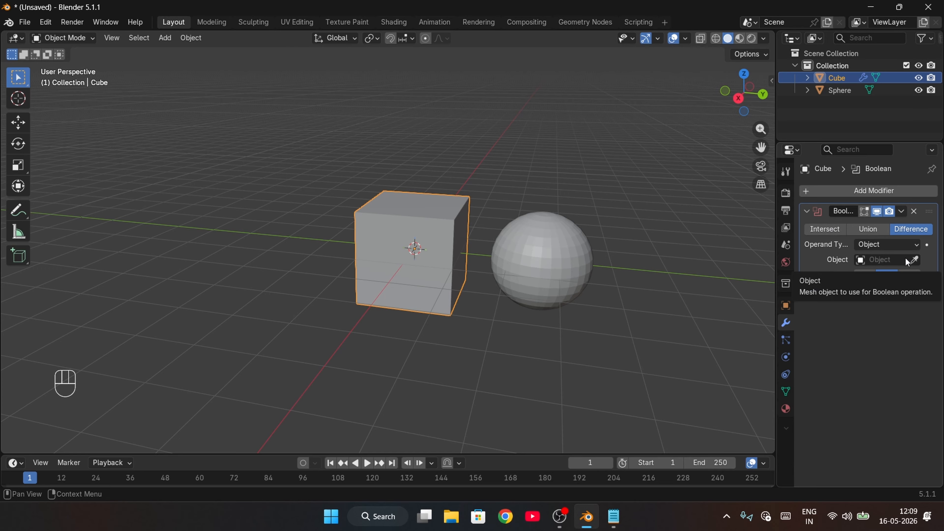
{"action": "left_click", "coordinate": [914, 259]}
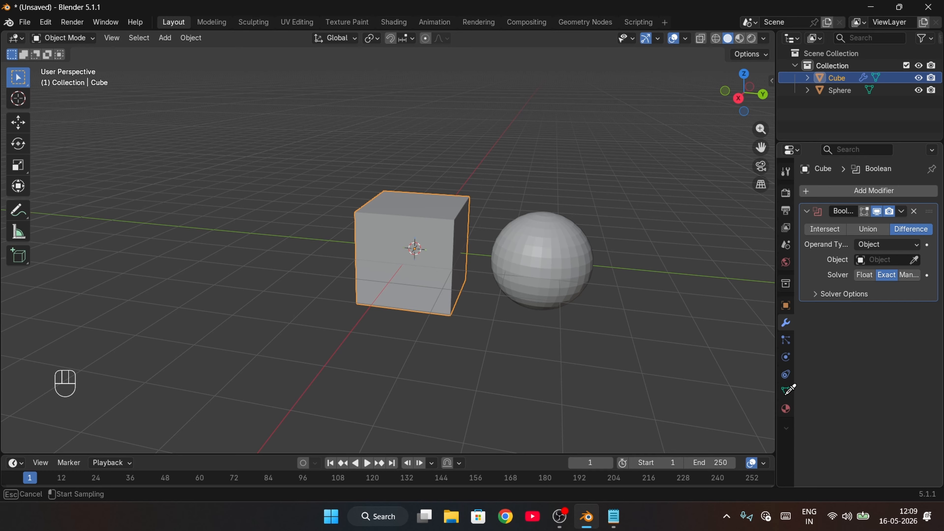
{"action": "left_click", "coordinate": [561, 245]}
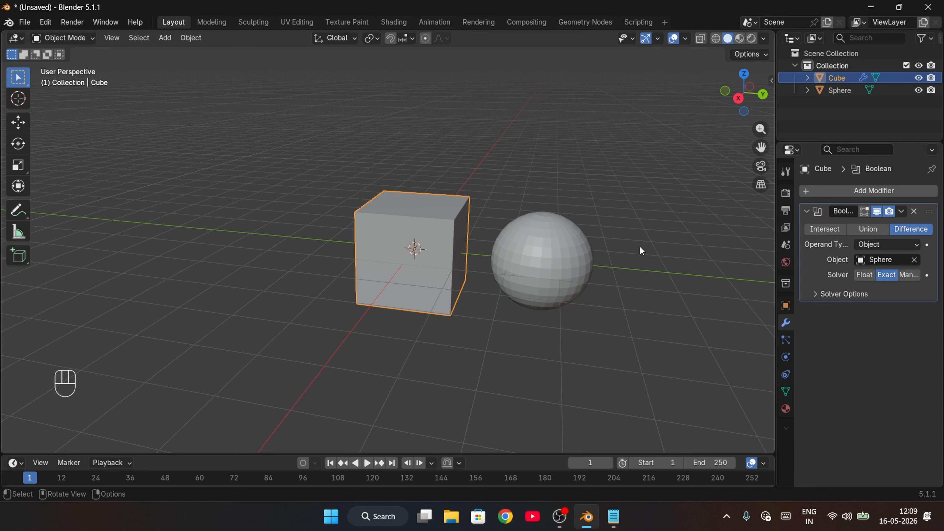
Move the sphere along the Y axis until it partly overlaps the cube's side.
{"action": "left_click", "coordinate": [543, 269]}
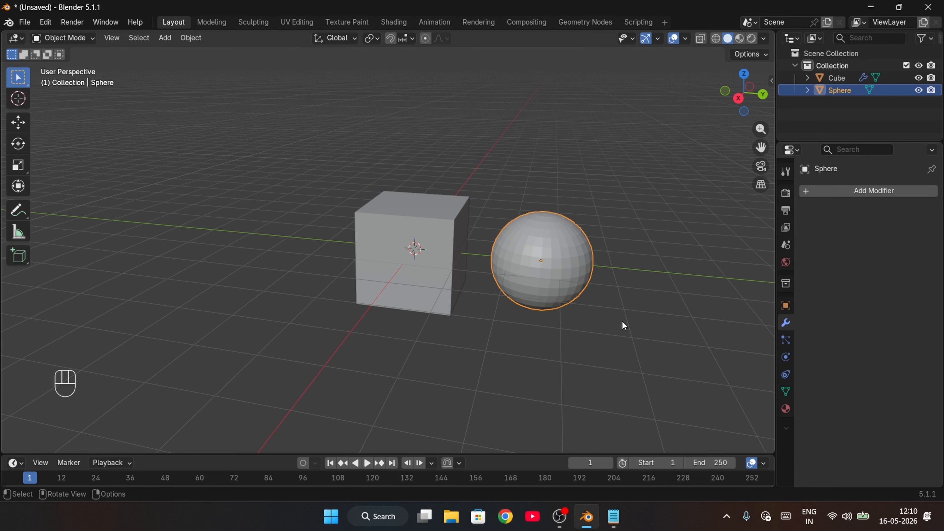
{"action": "key", "text": "g"}
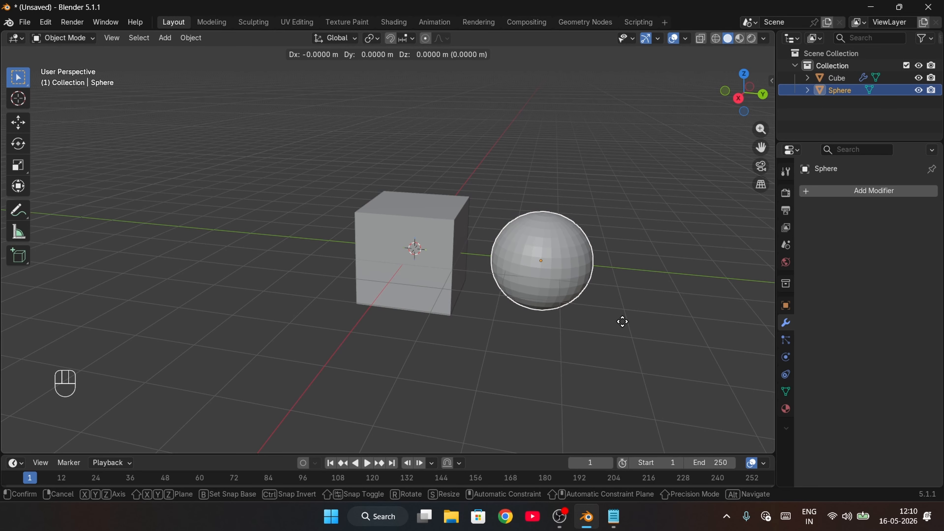
{"action": "key", "text": "y"}
{"action": "left_click", "coordinate": [563, 329]}
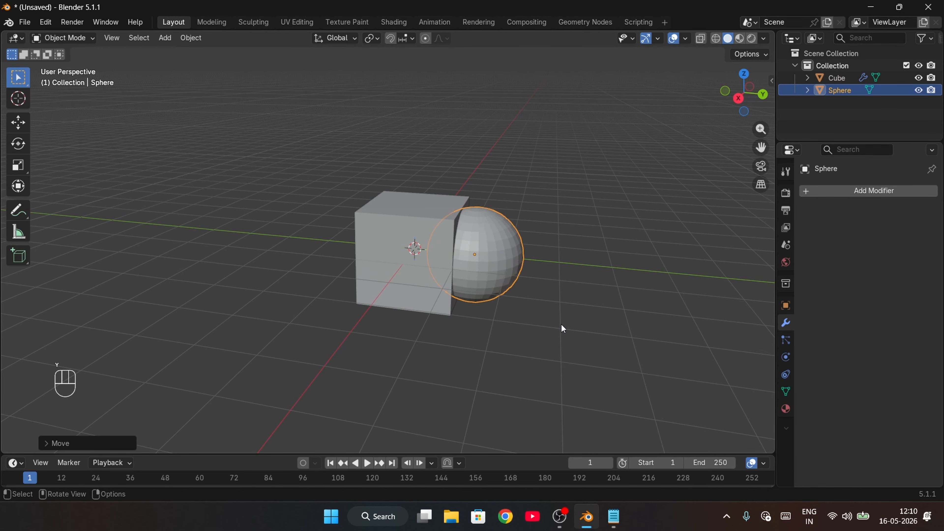
Toggle the sphere's viewport visibility and examine the cut it makes in the cube's side.
{"action": "middle_click_drag", "start_coordinate": [564, 328], "coordinate": [171, 237]}
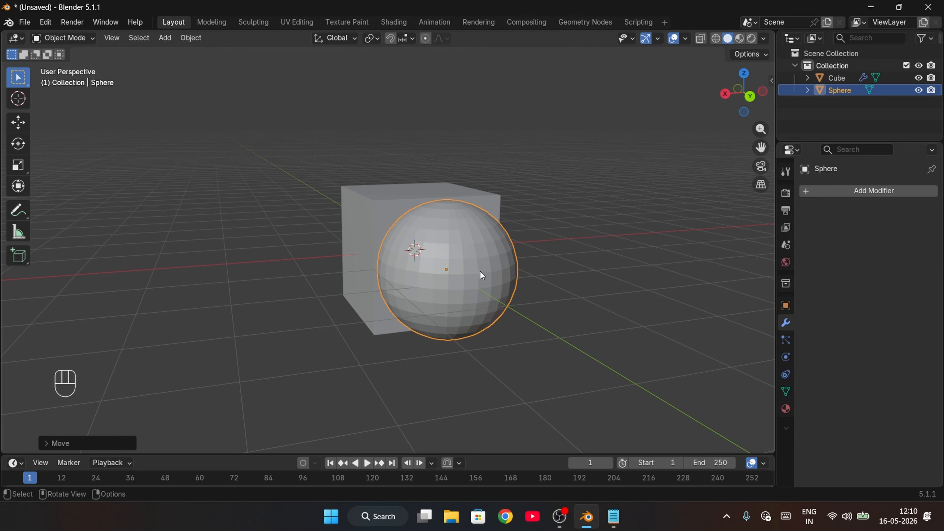
{"action": "left_click", "coordinate": [918, 90]}
{"action": "middle_click_drag", "start_coordinate": [677, 260], "coordinate": [376, 355]}
{"action": "scroll", "coordinate": [313, 302], "scroll_direction": "up", "scroll_amount": 3}
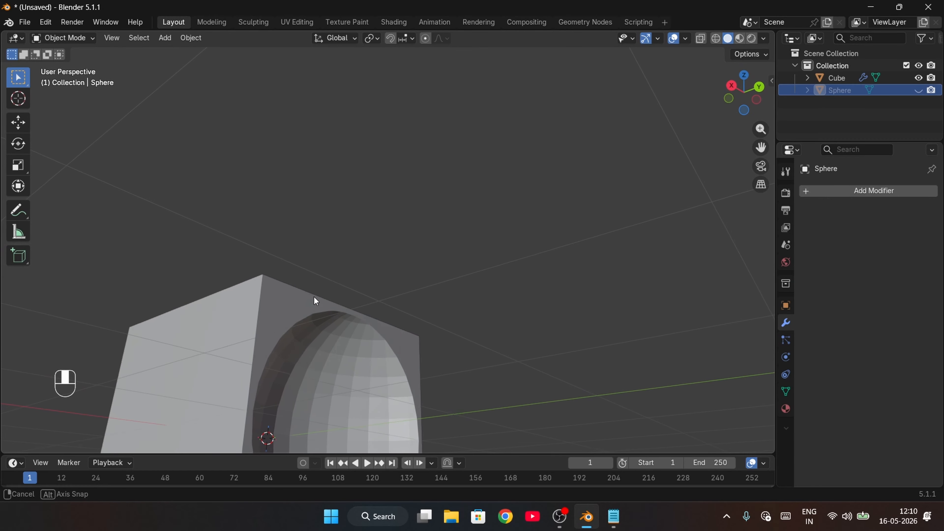
{"action": "middle_click_drag", "start_coordinate": [314, 301], "coordinate": [328, 358]}
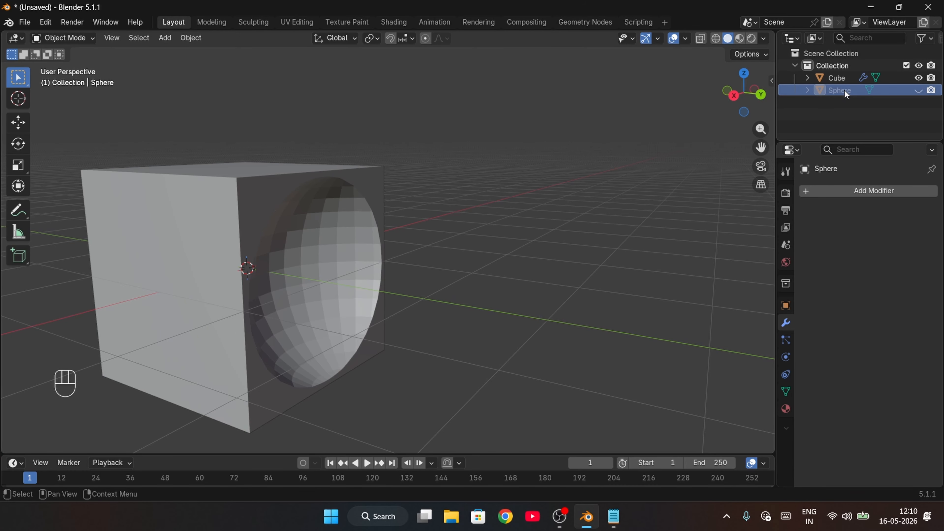
{"action": "left_click", "coordinate": [919, 91]}
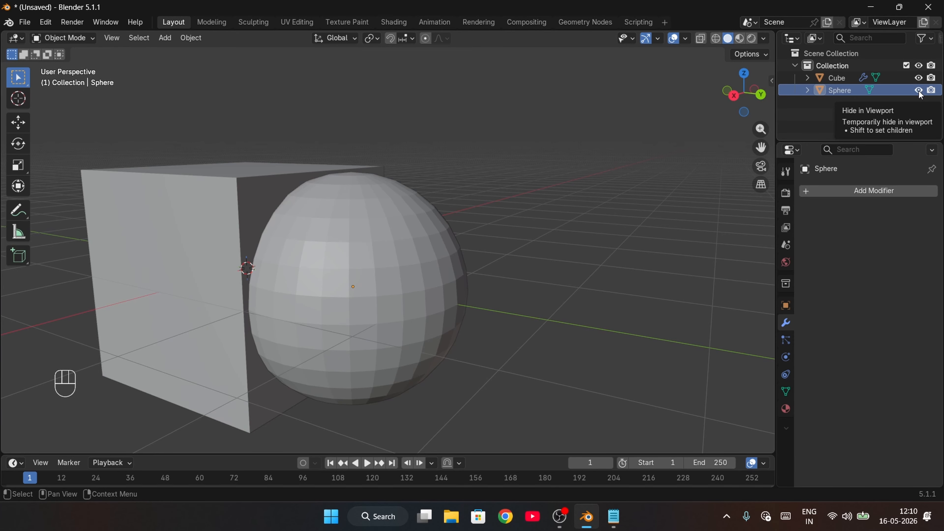
{"action": "left_click", "coordinate": [918, 91]}
{"action": "middle_click_drag", "start_coordinate": [674, 212], "coordinate": [390, 249]}
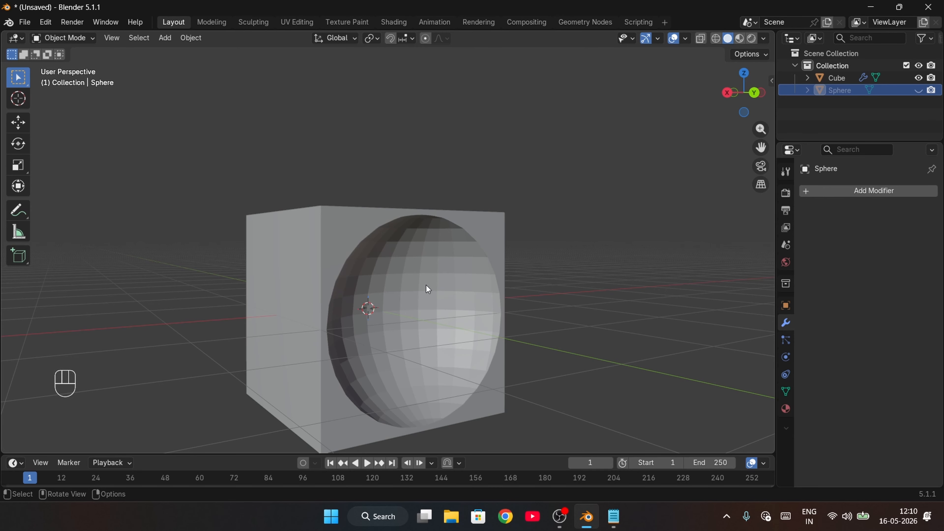
{"action": "middle_click_drag", "start_coordinate": [381, 368], "coordinate": [463, 240]}
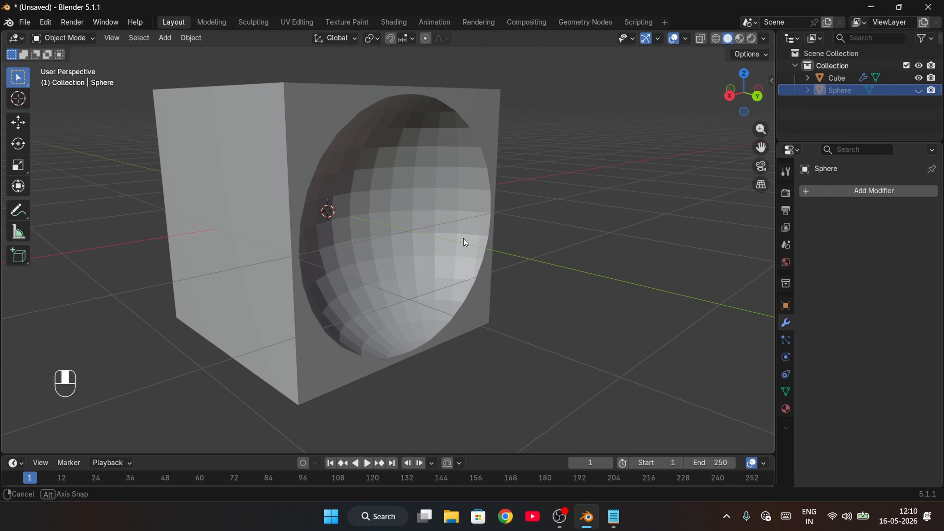
Show the sphere in the viewport again, select it and hide it to leave only the cut cube displayed.
{"action": "left_click", "coordinate": [918, 90]}
{"action": "left_click", "coordinate": [254, 164]}
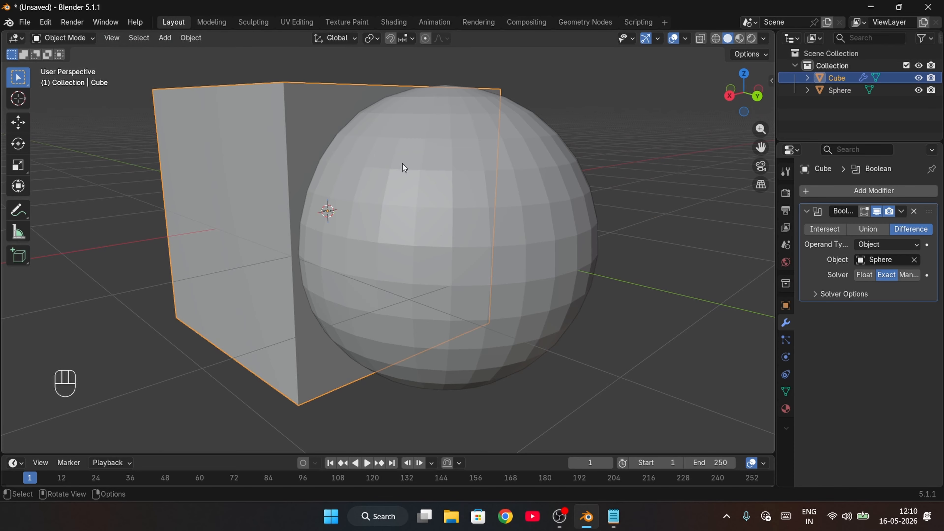
{"action": "left_click", "coordinate": [554, 198]}
{"action": "left_click", "coordinate": [919, 90]}
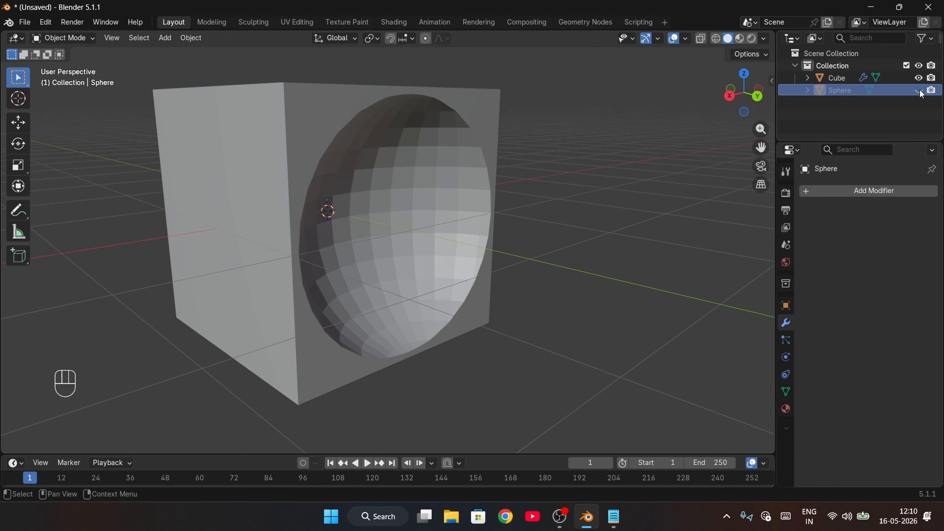
{"action": "left_click", "coordinate": [919, 90]}
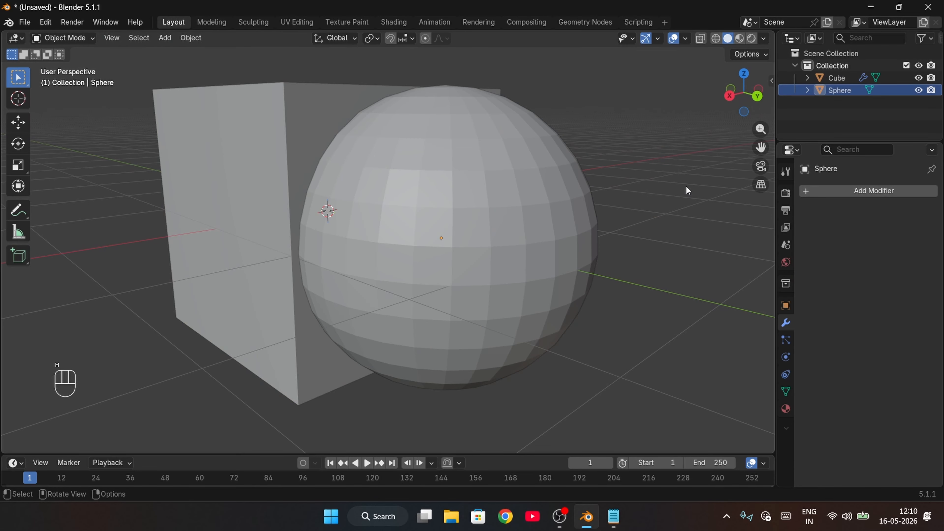
{"action": "left_click", "coordinate": [565, 242]}
{"action": "key", "text": "h"}
{"action": "key", "text": "h"}
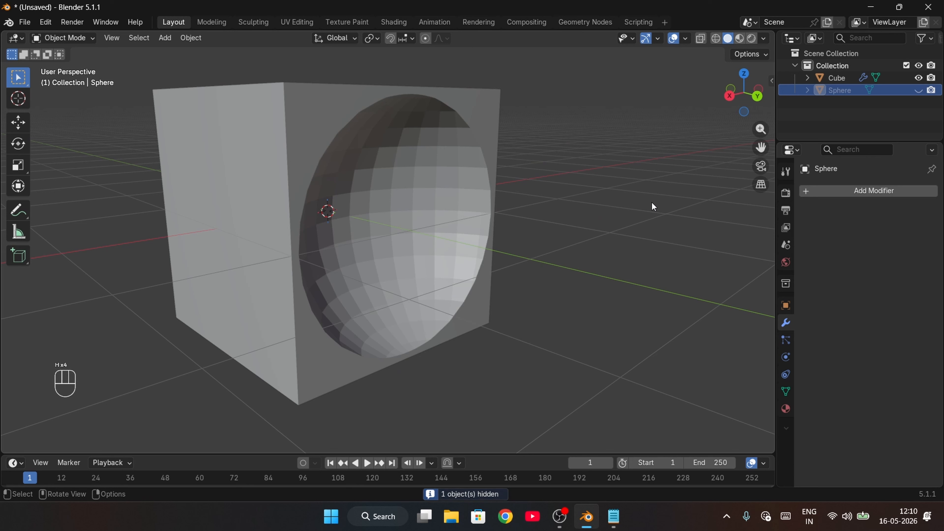
Switch the cube's Boolean operation to Intersect and examine the overlapping volume.
{"action": "left_click", "coordinate": [289, 281]}
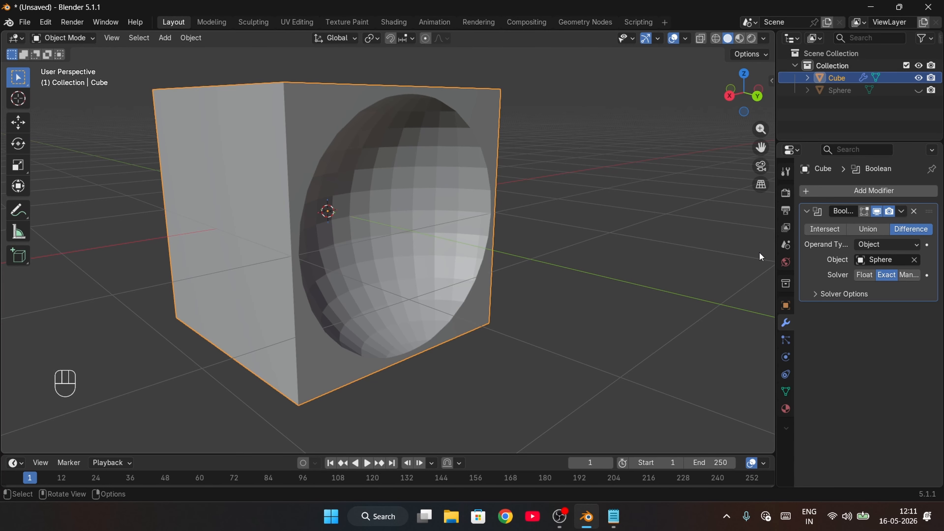
{"action": "left_click", "coordinate": [818, 228]}
{"action": "middle_click_drag", "start_coordinate": [408, 297], "coordinate": [236, 71]}
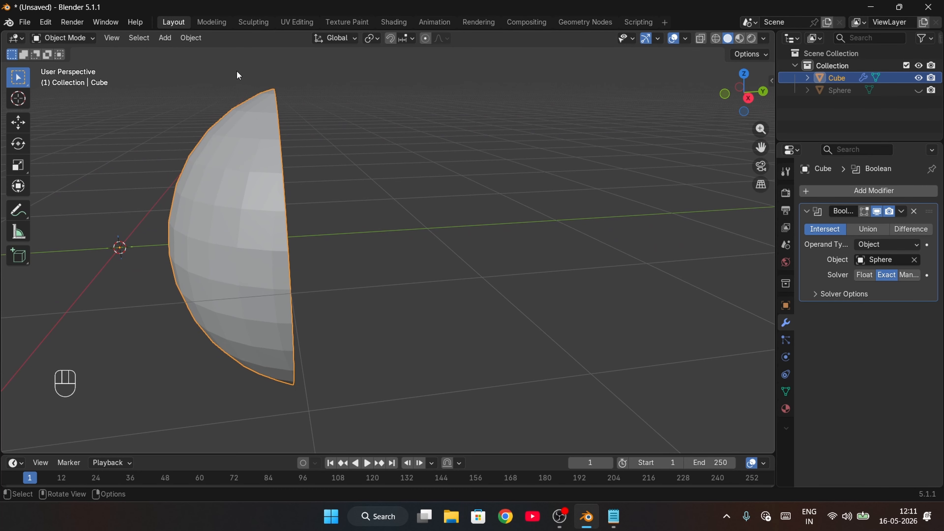
{"action": "middle_click_drag", "start_coordinate": [303, 252], "coordinate": [251, 253]}
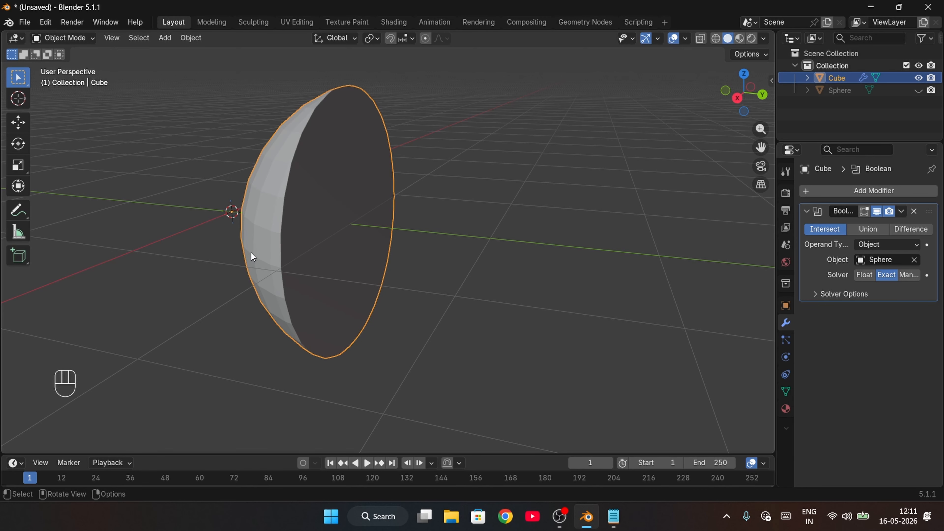
Switch the cube's Boolean operation to Union, examine the merged shape inside and out, and deselect it.
{"action": "left_click", "coordinate": [866, 229]}
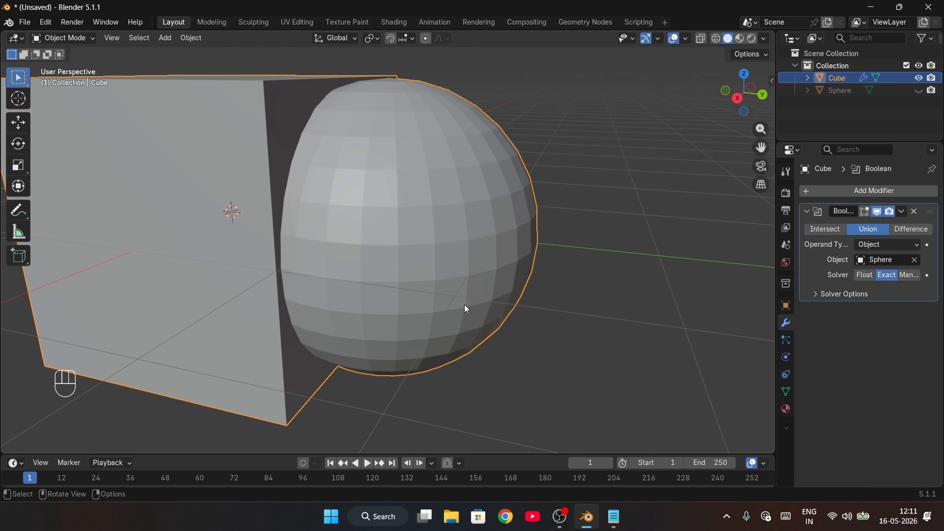
{"action": "scroll", "coordinate": [365, 290], "scroll_direction": "down", "scroll_amount": 5}
{"action": "middle_click_drag", "start_coordinate": [364, 290], "coordinate": [455, 278]}
{"action": "scroll", "coordinate": [319, 281], "scroll_direction": "up", "scroll_amount": 5}
{"action": "middle_click_drag", "start_coordinate": [266, 290], "coordinate": [574, 309], "text": "shift"}
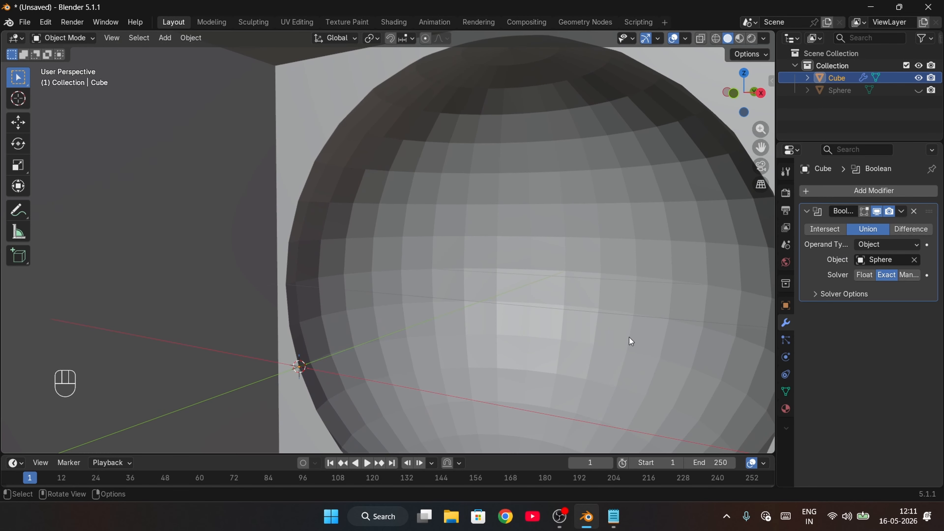
{"action": "scroll", "coordinate": [629, 337], "scroll_direction": "down", "scroll_amount": 8}
{"action": "middle_click_drag", "start_coordinate": [599, 322], "coordinate": [516, 333]}
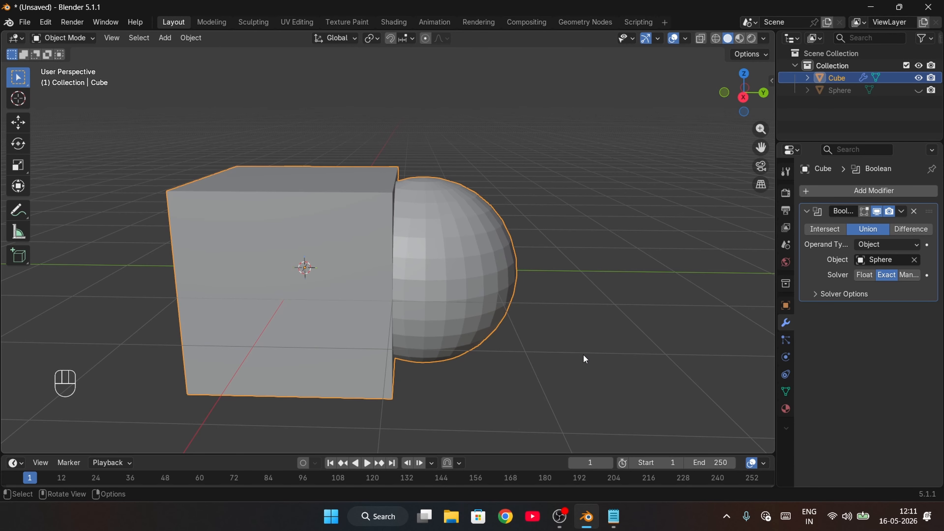
{"action": "middle_click_drag", "start_coordinate": [585, 358], "coordinate": [505, 365]}
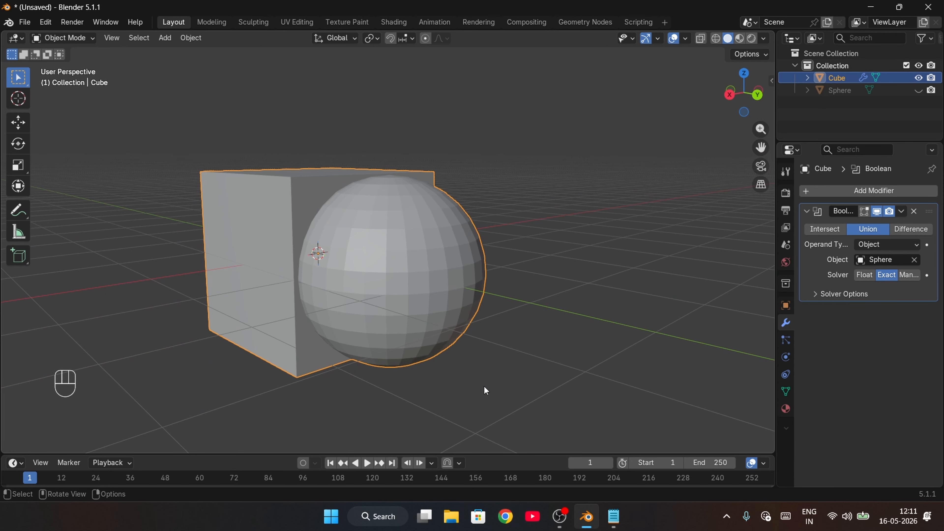
{"action": "left_click", "coordinate": [517, 365]}
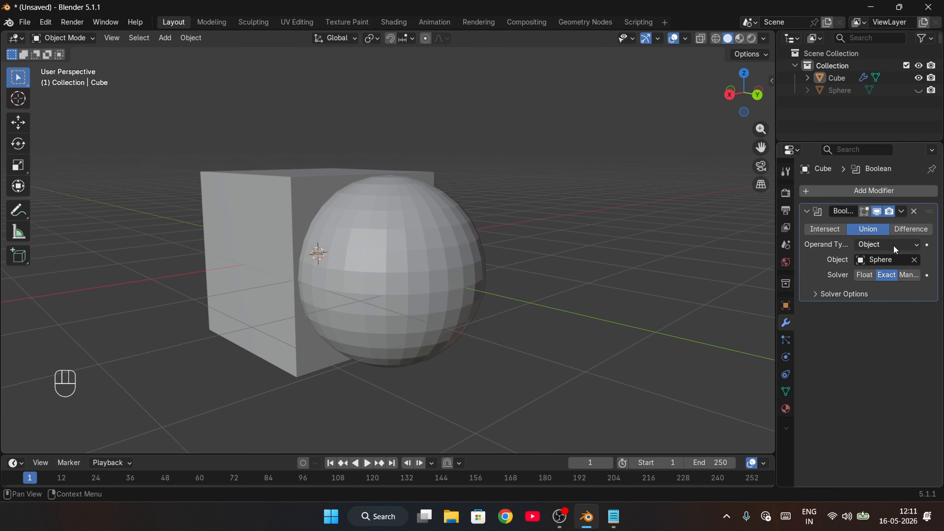
Set the cube's Boolean operation to Difference and make the hidden sphere visible in the viewport.
{"action": "left_click", "coordinate": [913, 230]}
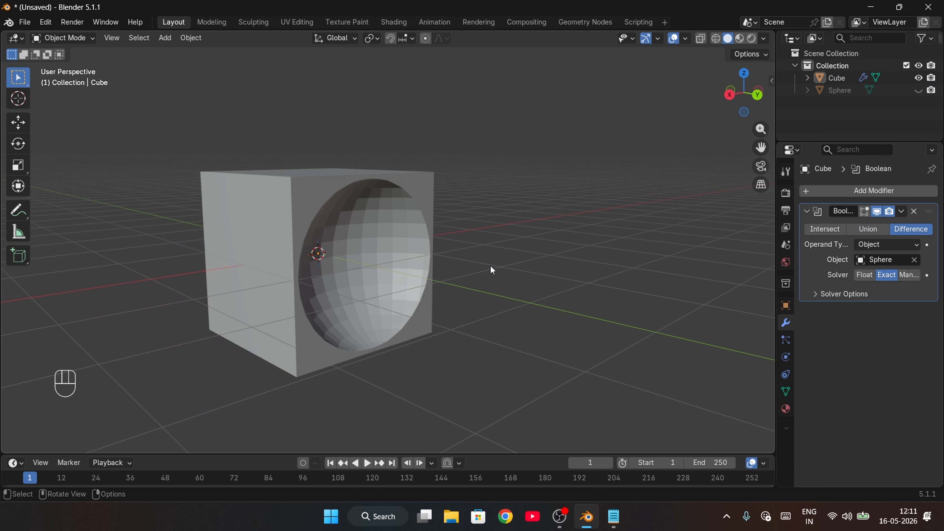
{"action": "left_click", "coordinate": [916, 91]}
{"action": "left_click", "coordinate": [917, 91]}
{"action": "left_click", "coordinate": [916, 91]}
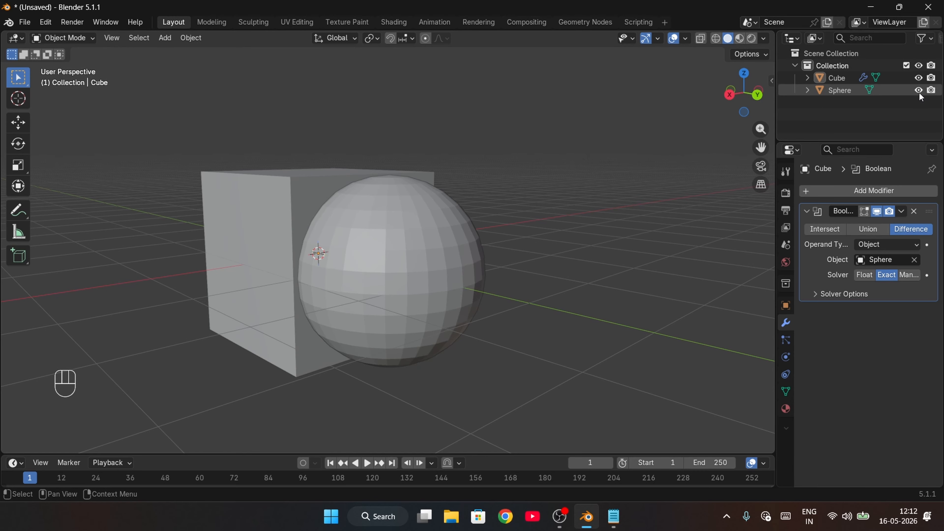
Apply the cube's Boolean modifier permanently and select the sphere.
{"action": "left_click", "coordinate": [902, 212]}
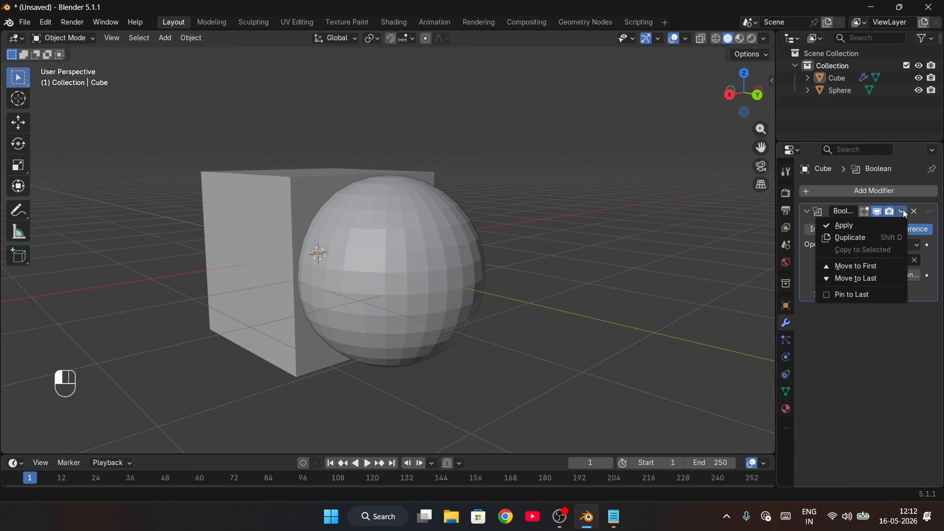
{"action": "left_click", "coordinate": [844, 226]}
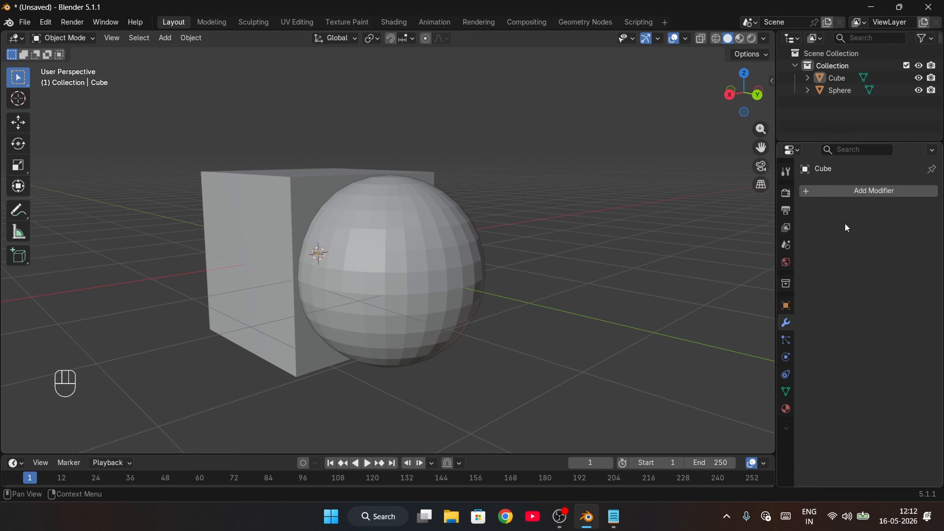
{"action": "left_click", "coordinate": [450, 271]}
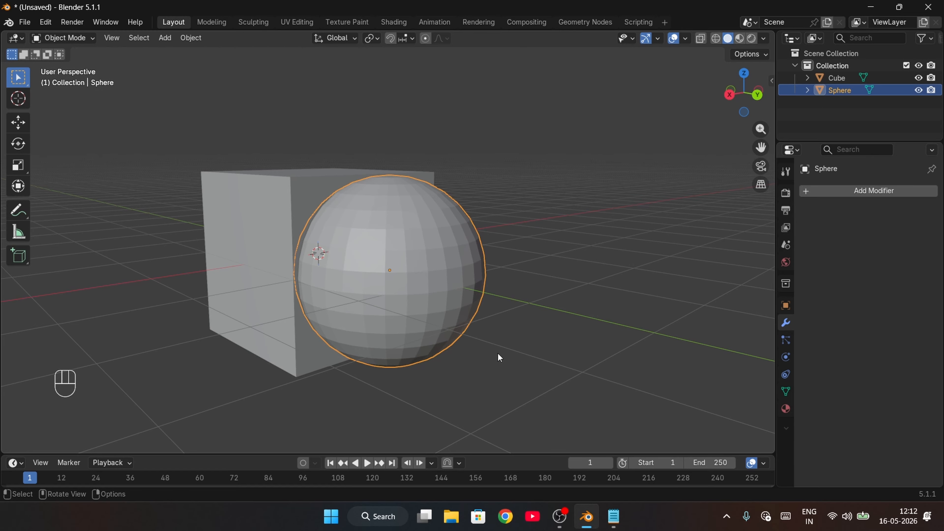
Move the sphere well clear of the cube, then select the cube and examine its spherical cavity.
{"action": "middle_click_drag", "start_coordinate": [496, 353], "coordinate": [555, 382]}
{"action": "key", "text": "g"}
{"action": "left_click", "coordinate": [690, 341]}
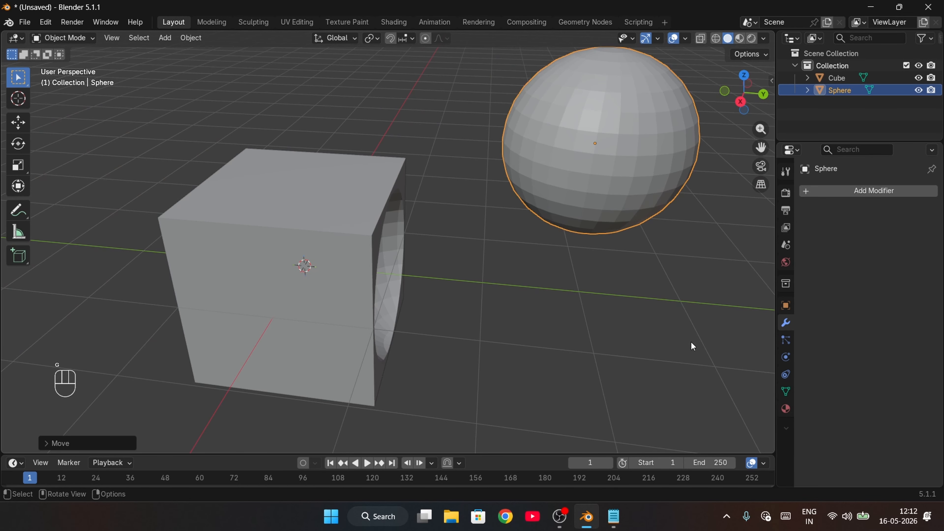
{"action": "middle_click_drag", "start_coordinate": [690, 341], "coordinate": [292, 337]}
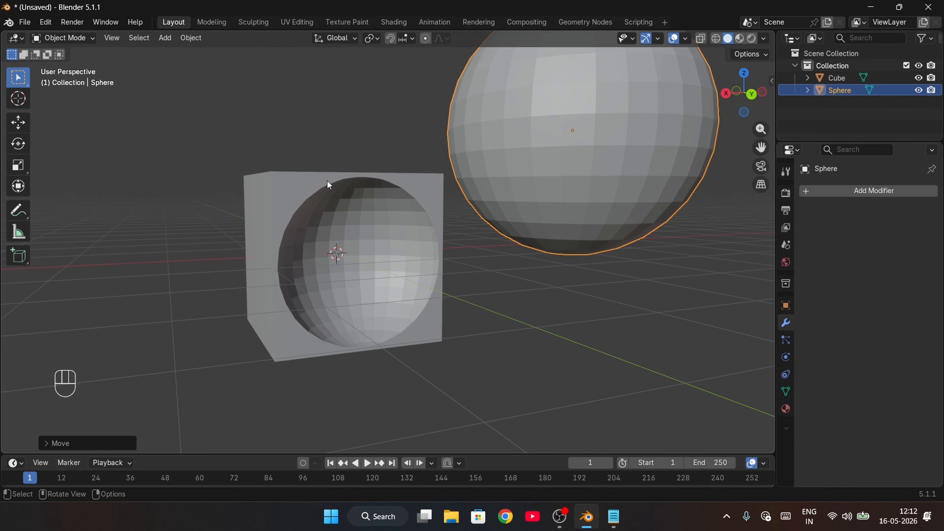
{"action": "left_click", "coordinate": [328, 287]}
{"action": "middle_click_drag", "start_coordinate": [329, 288], "coordinate": [409, 183]}
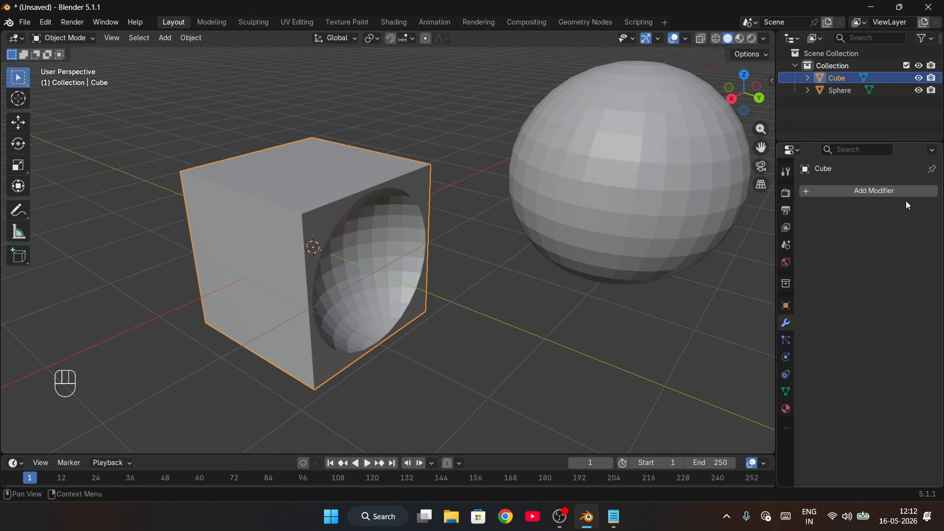
Delete the sphere and inspect the carved cube from several angles.
{"action": "left_click", "coordinate": [602, 94]}
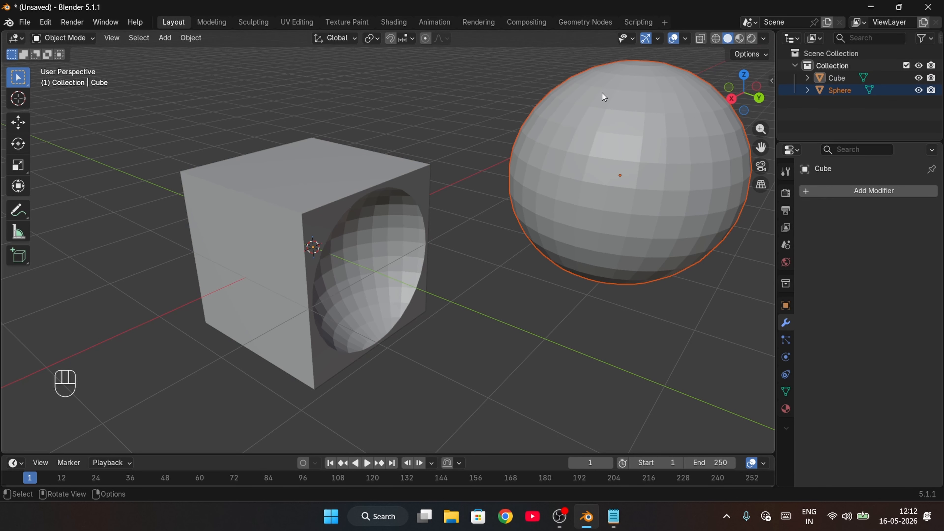
{"action": "key", "text": "Delete"}
{"action": "middle_click_drag", "start_coordinate": [466, 197], "coordinate": [375, 236]}
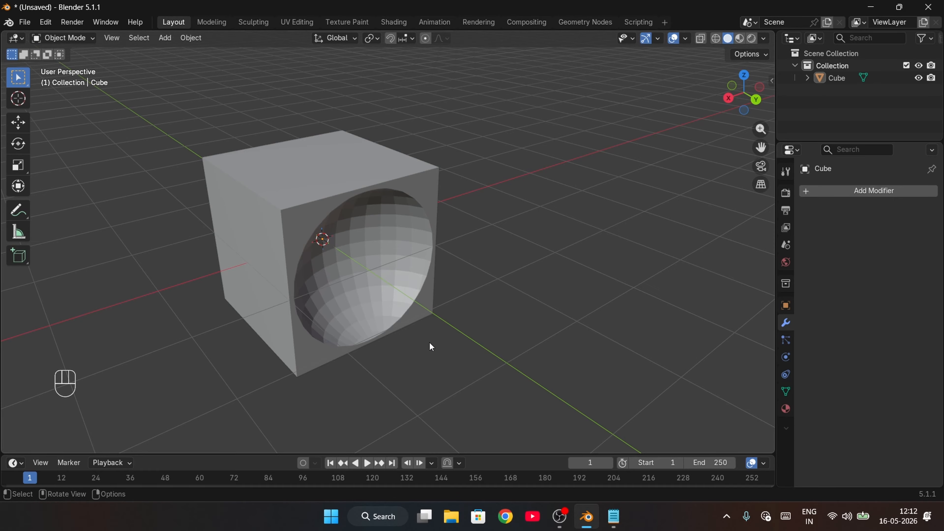
{"action": "middle_click_drag", "start_coordinate": [428, 341], "coordinate": [400, 278]}
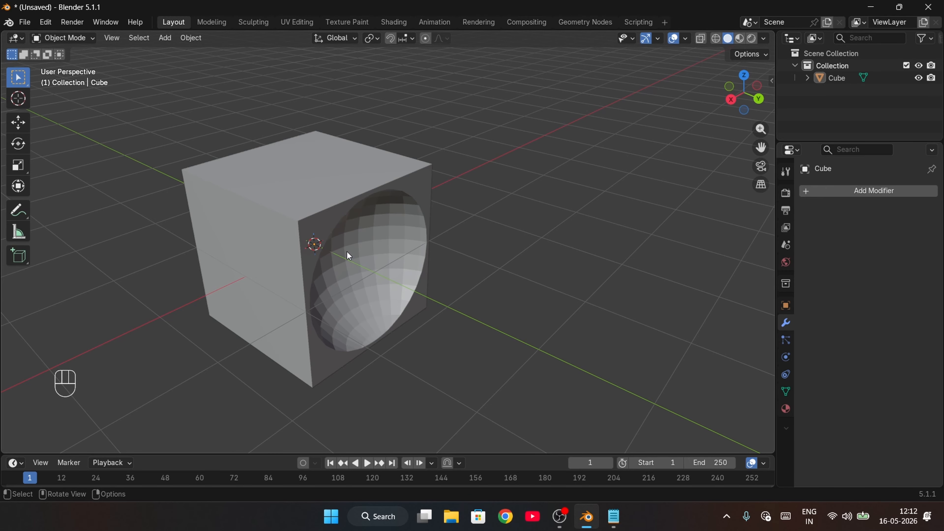
{"action": "middle_click_drag", "start_coordinate": [349, 256], "coordinate": [440, 374]}
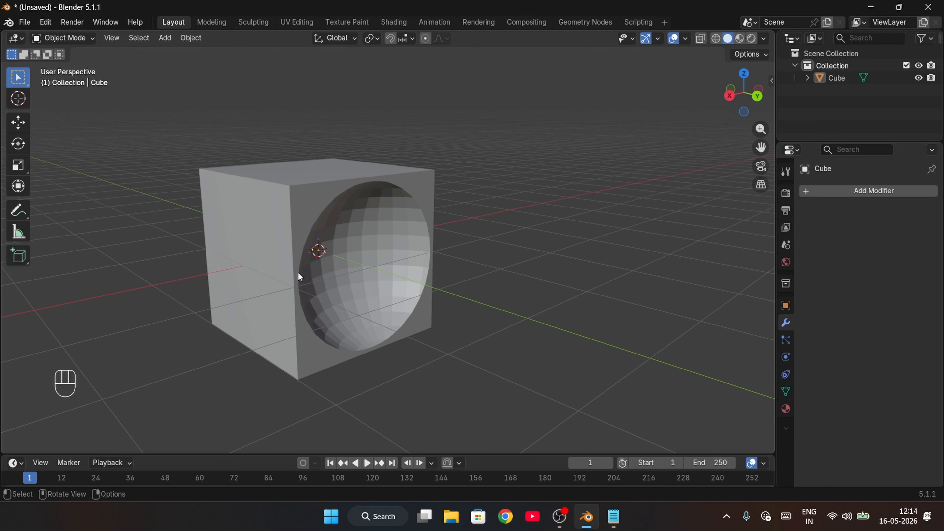
{"action": "middle_click_drag", "start_coordinate": [298, 274], "coordinate": [321, 291]}
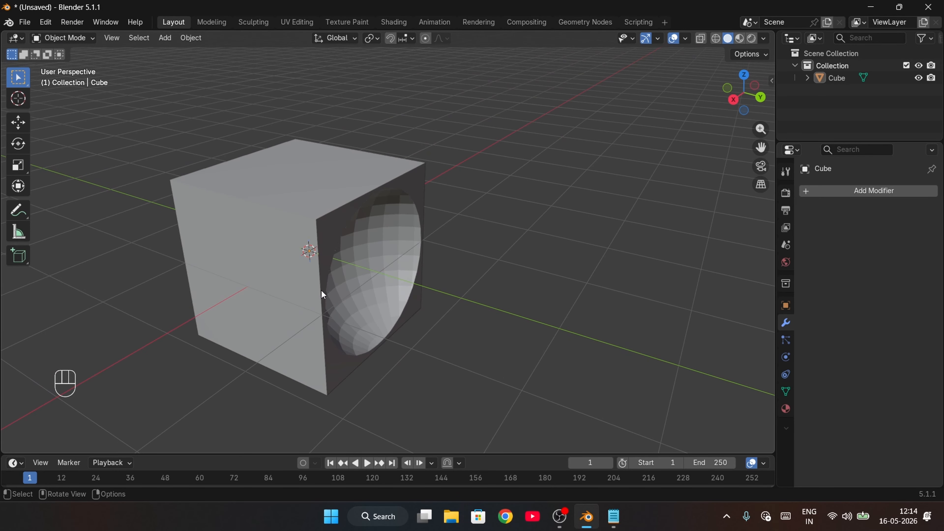